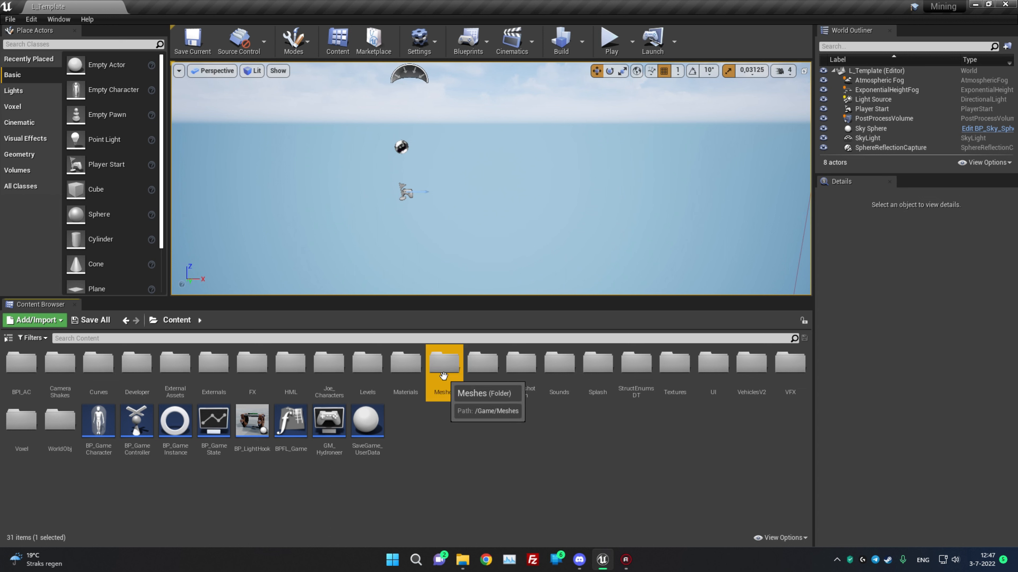
Open the Build folder inside Meshes > UsedItems in the project content
double_click(444, 363)
double_click(211, 363)
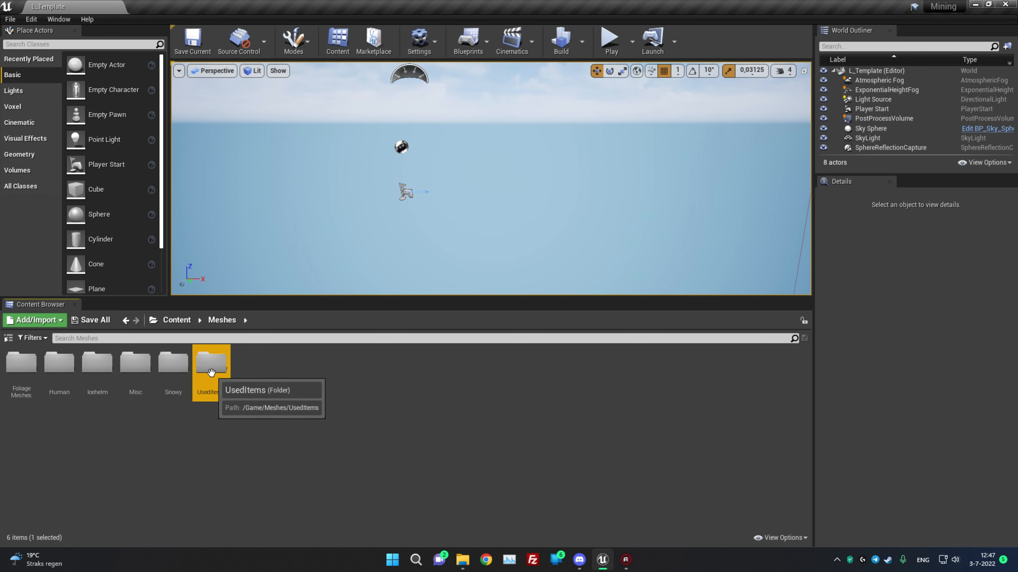
double_click(21, 363)
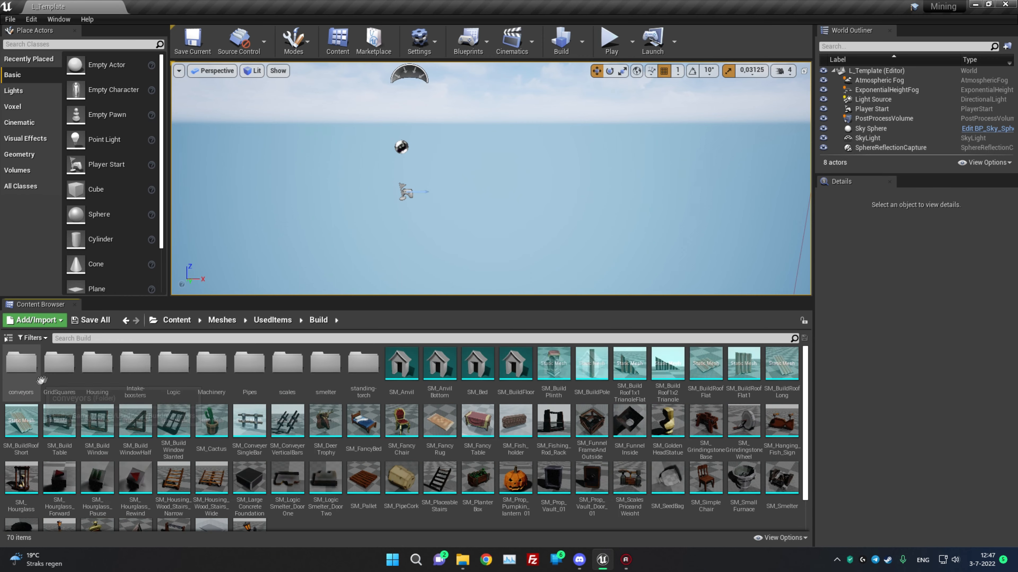
Look through the static meshes and subfolders of the Build folder for a suitable model, checking items such as SM_VaultShelves
scroll(435, 518, down, 1)
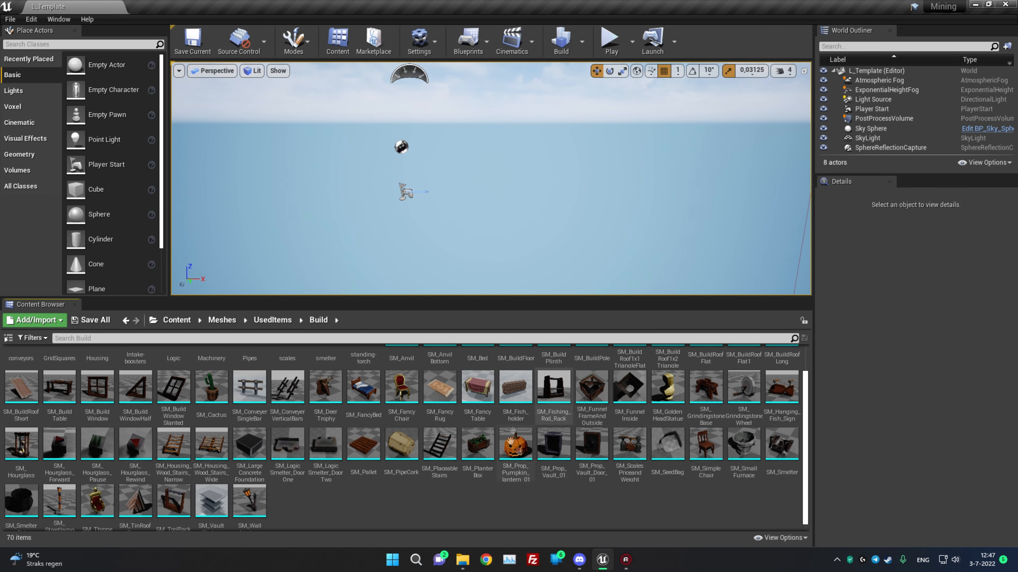
scroll(272, 471, up, 1)
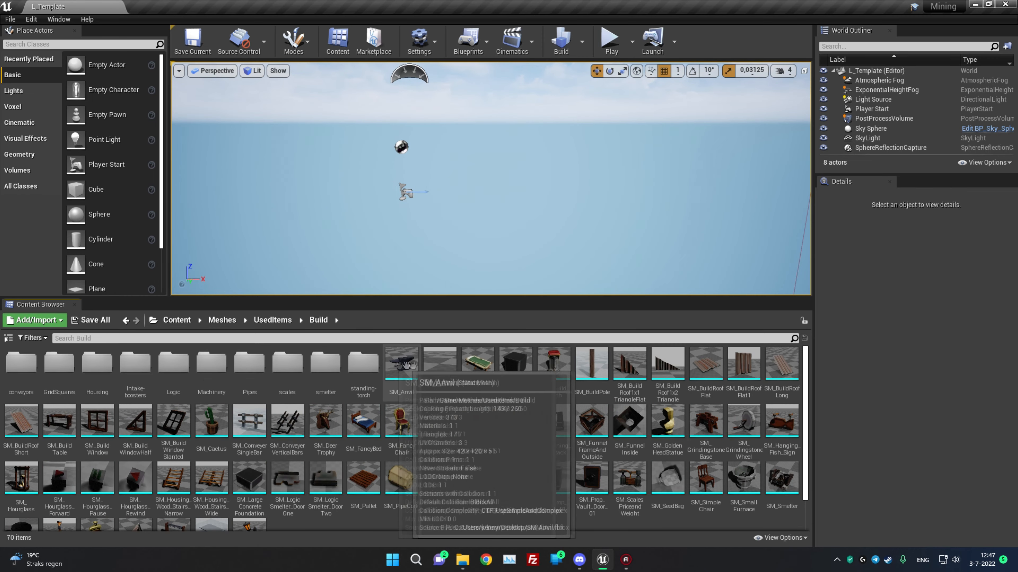
scroll(561, 481, down, 1)
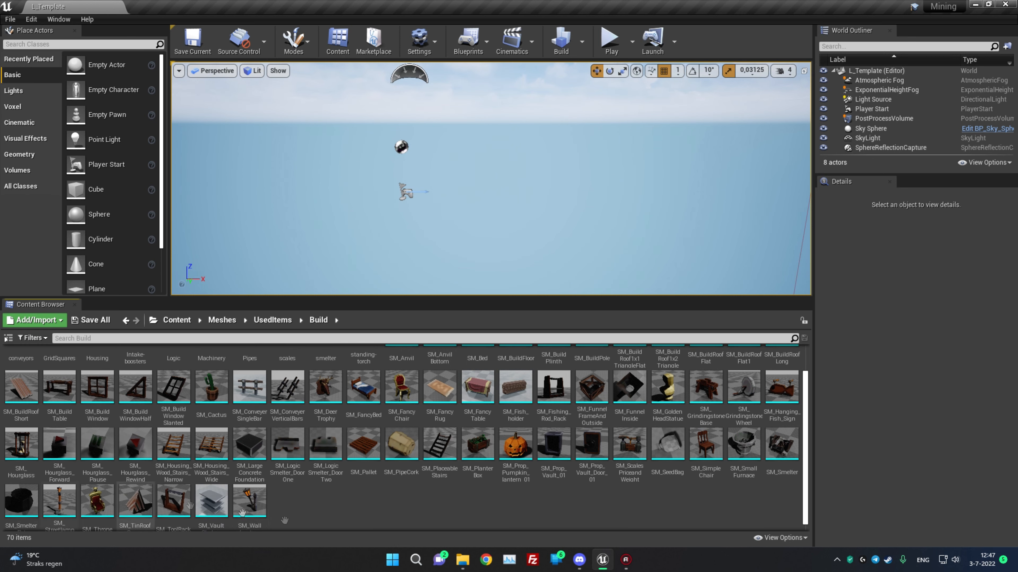
scroll(552, 498, up, 1)
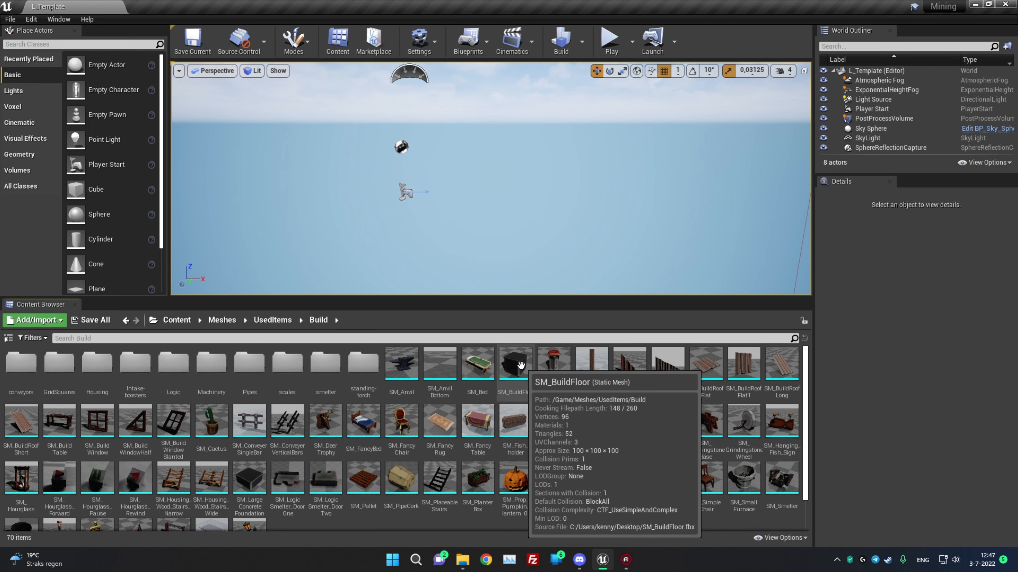
scroll(616, 497, down, 1)
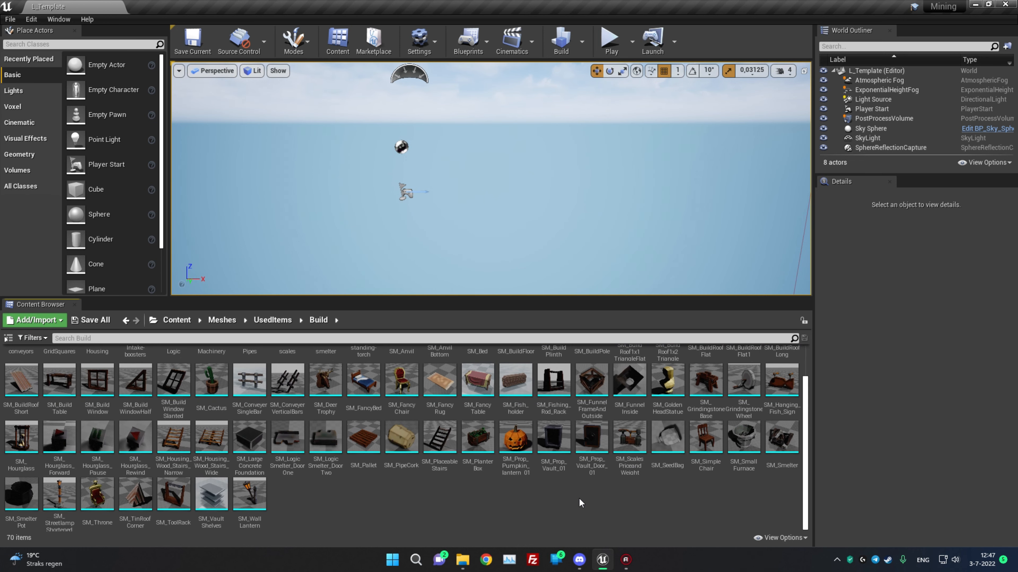
scroll(579, 499, up, 1)
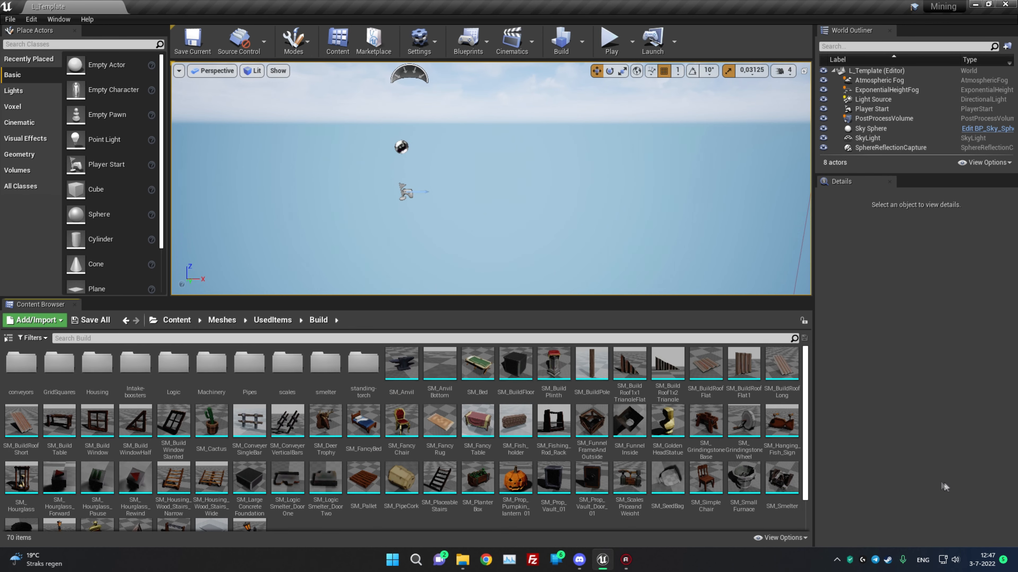
scroll(556, 501, down, 1)
scroll(554, 501, up, 1)
scroll(533, 477, down, 1)
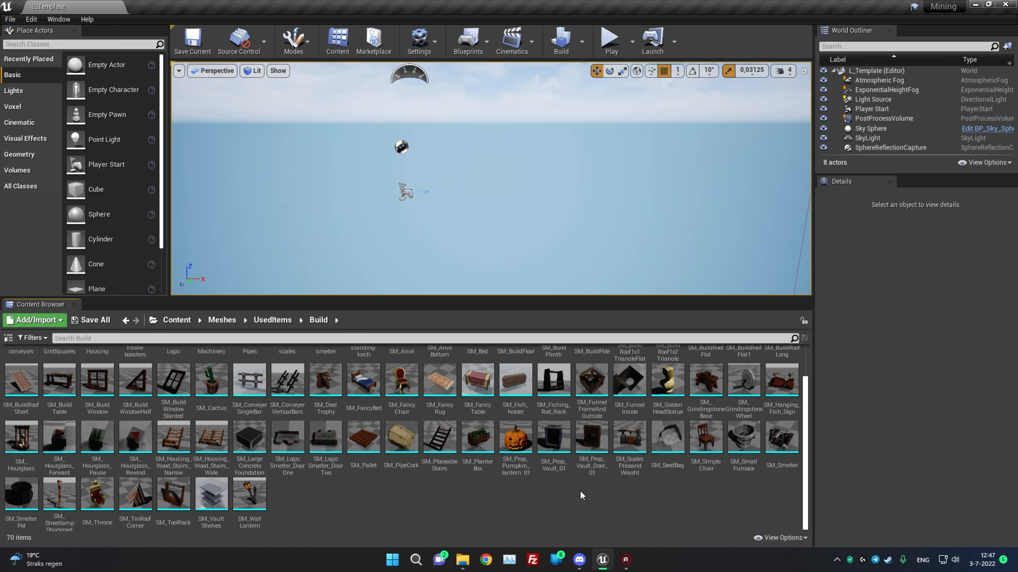
scroll(516, 520, up, 1)
scroll(401, 510, down, 1)
click(212, 495)
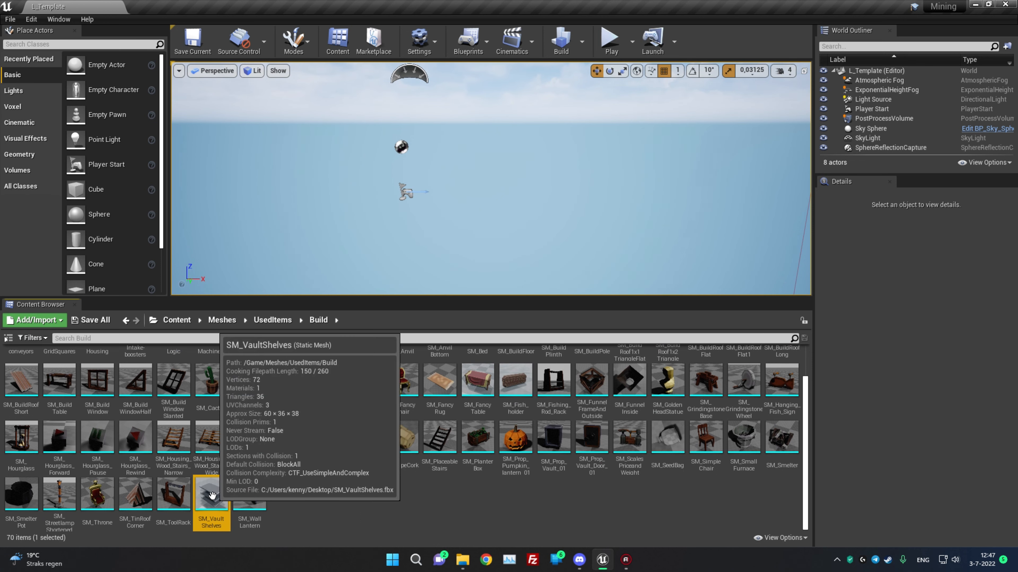
click(396, 486)
scroll(482, 514, up, 1)
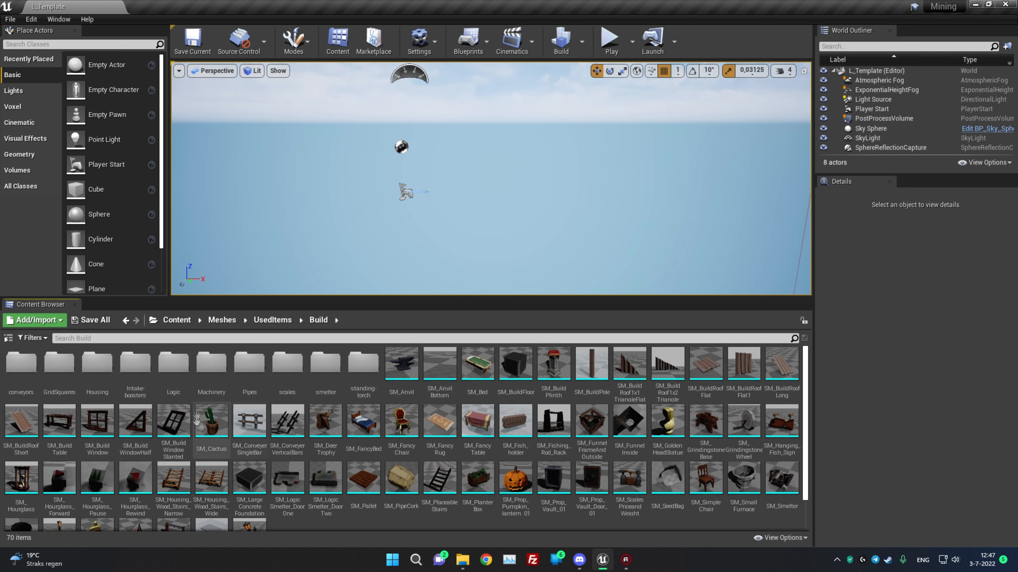
scroll(479, 527, down, 1)
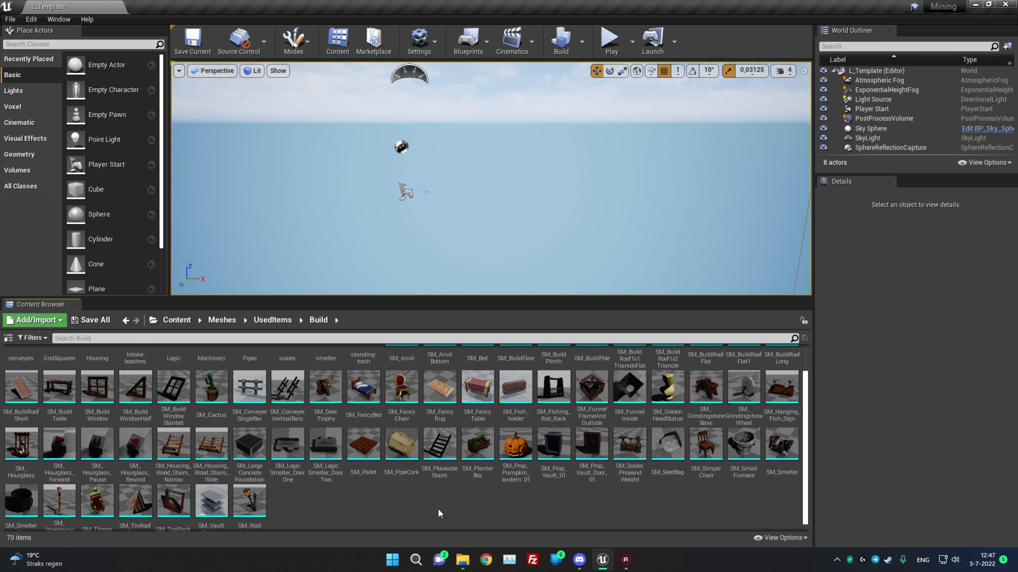
scroll(465, 501, down, 1)
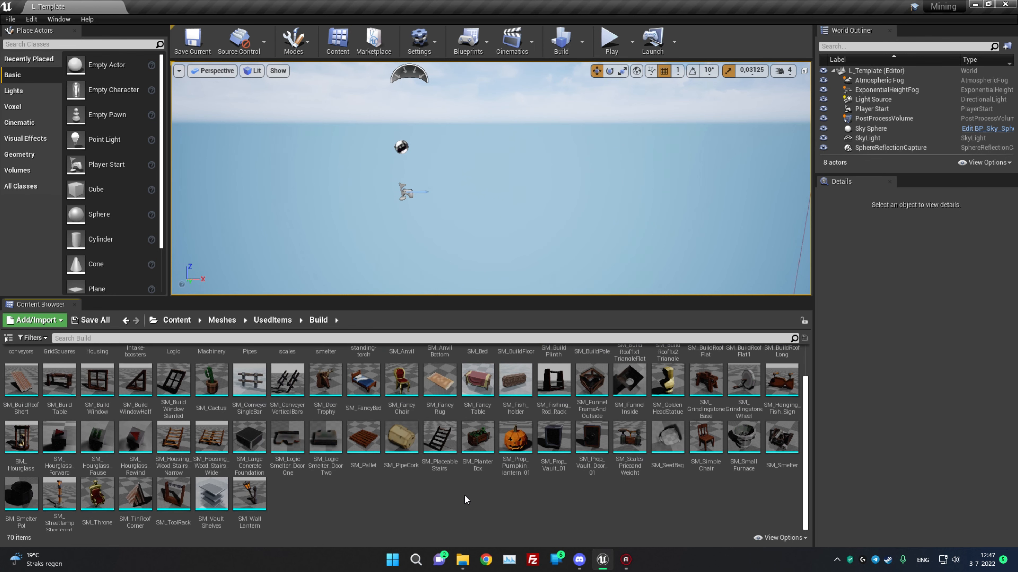
scroll(460, 495, up, 1)
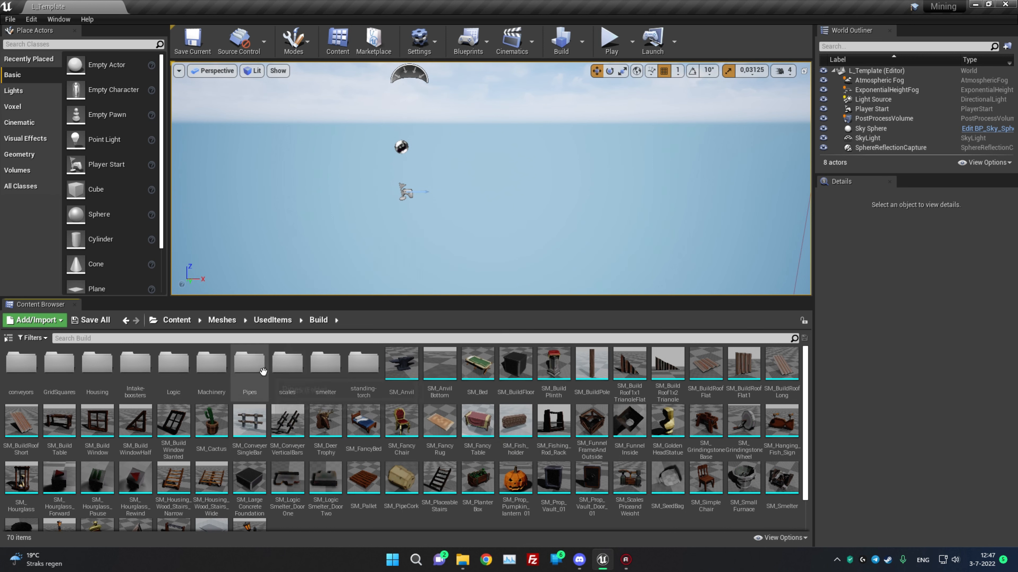
Export the SM_LogicStraight_Cables mesh from the Logic folder to drive K: as an FBX file, using the default FBX export options
double_click(173, 375)
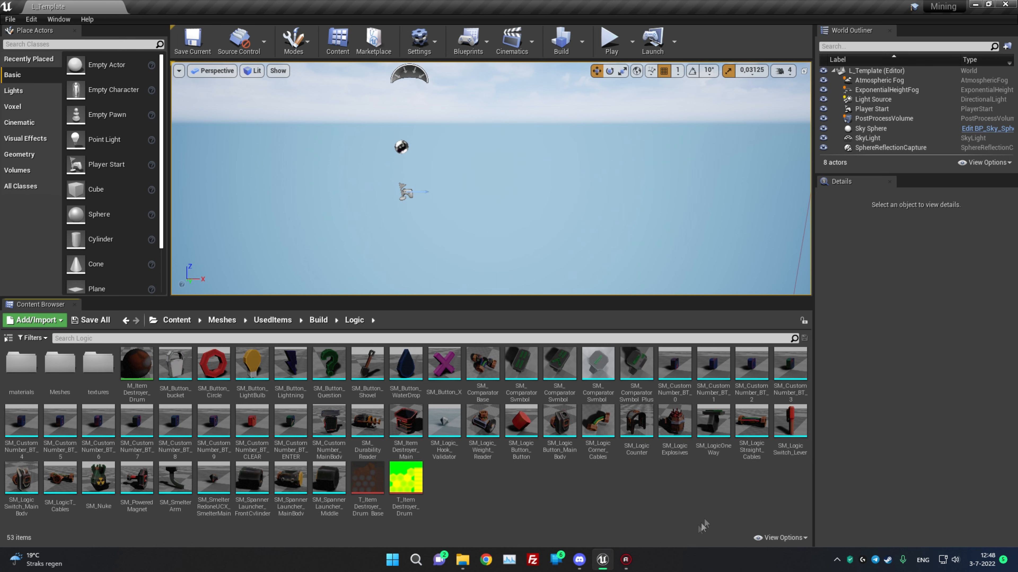
click(749, 421)
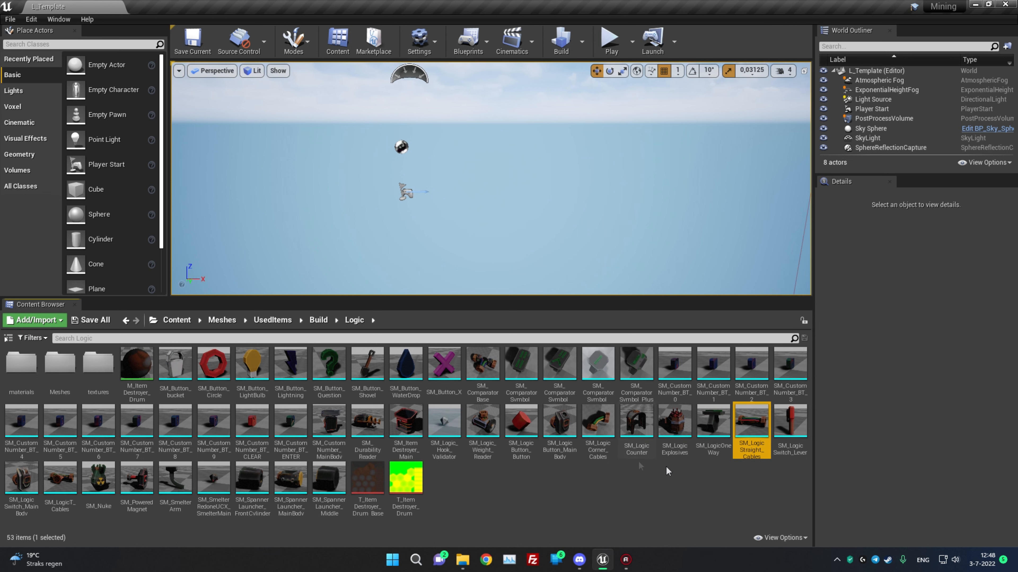
right_click(745, 415)
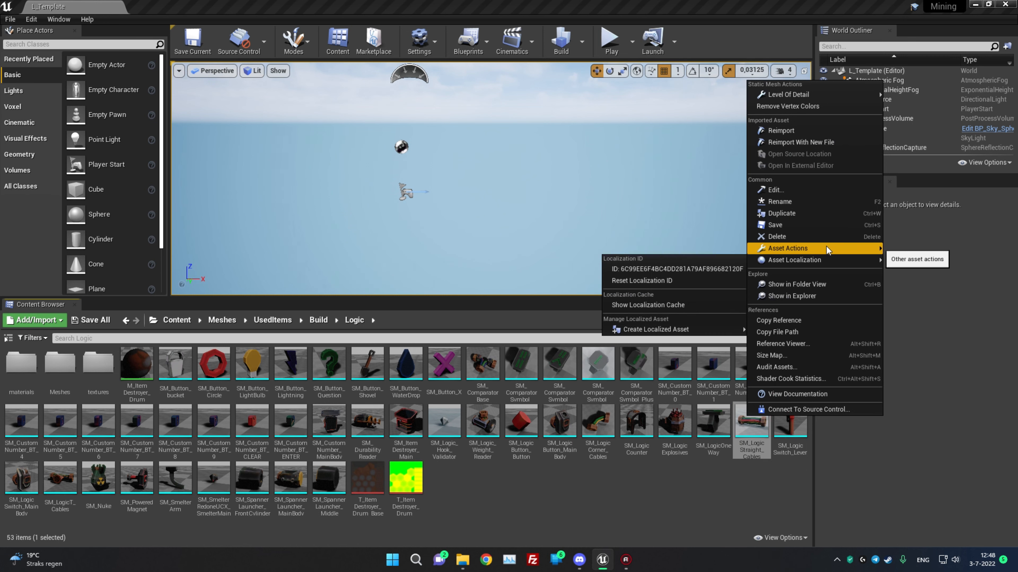
mouse_move(861, 249)
click(917, 295)
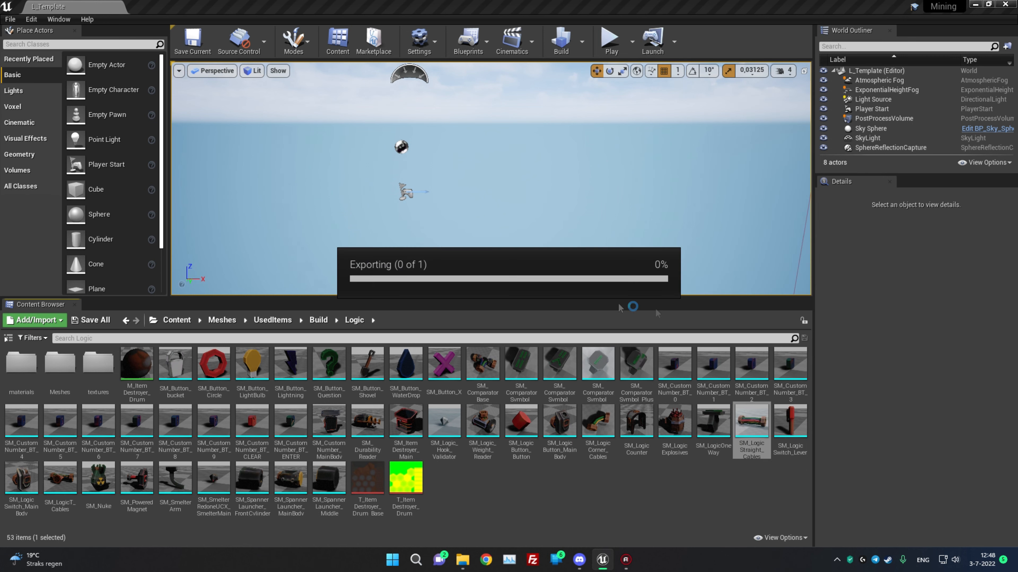
click(282, 287)
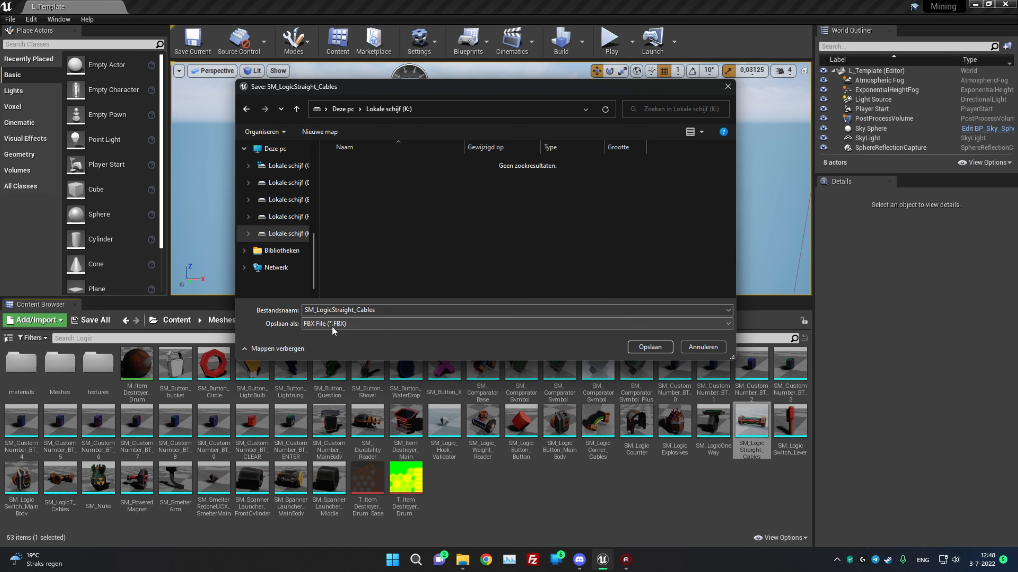
click(342, 325)
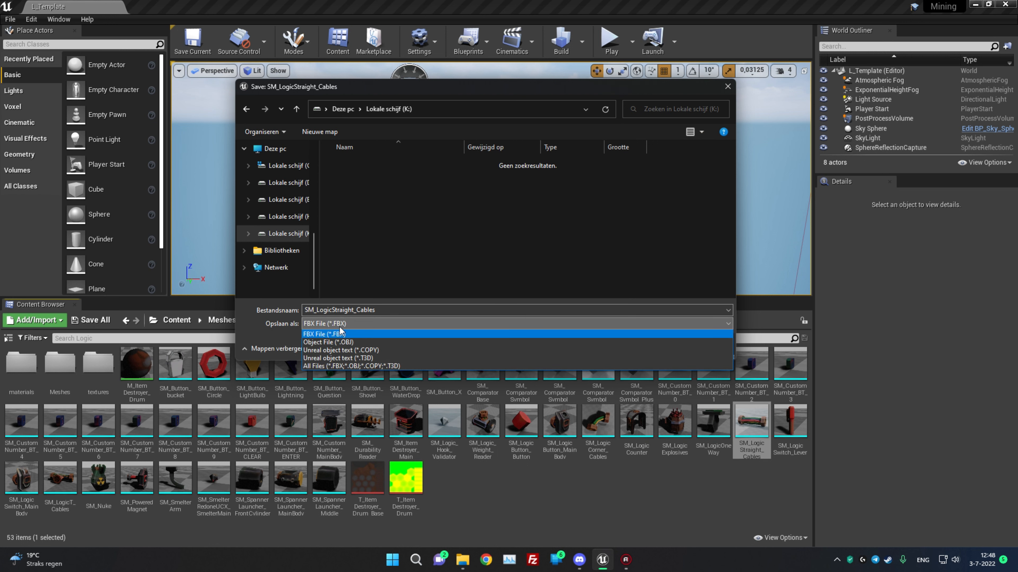
click(343, 326)
click(656, 348)
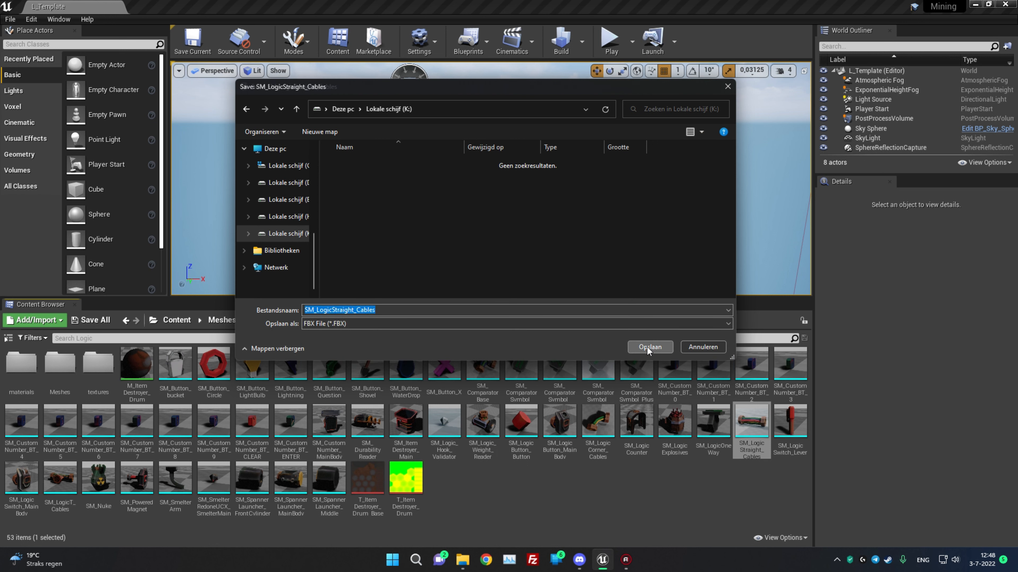
click(586, 389)
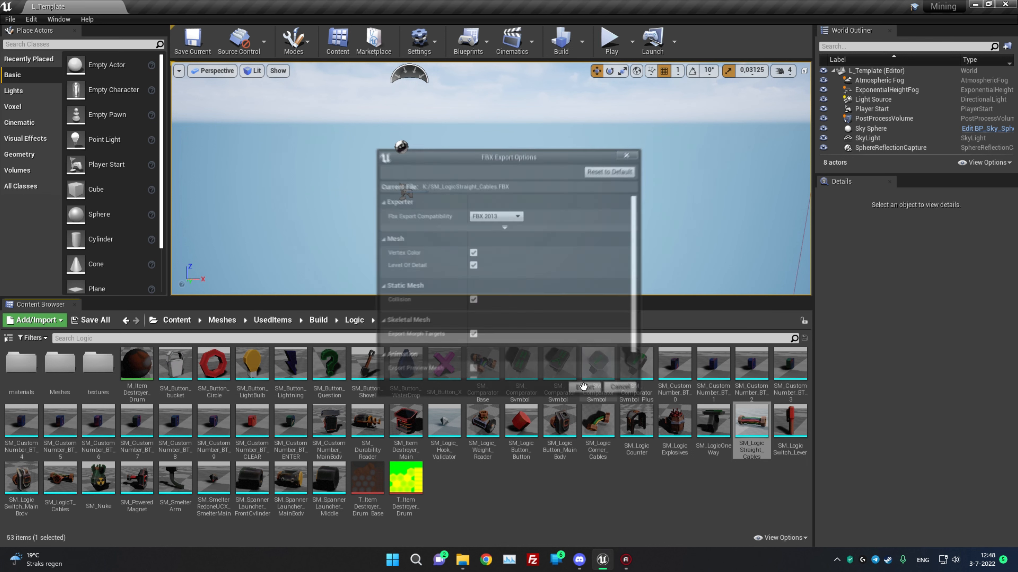
click(725, 503)
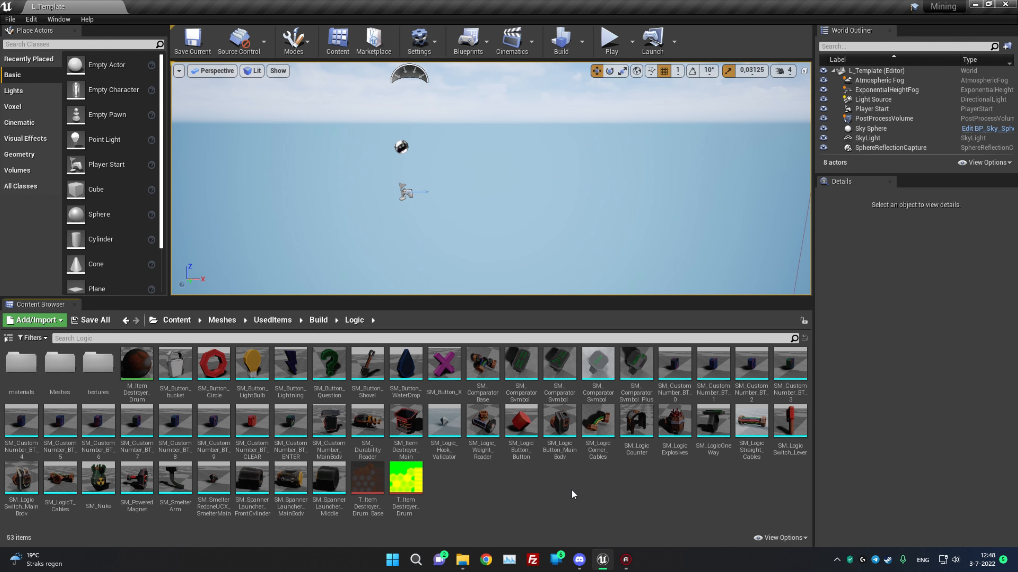
Switch to File Explorer and check drive K: for the exported SM_LogicStraight_Cables.FBX file
click(463, 560)
drag(469, 343, 224, 110)
drag(418, 322, 186, 45)
drag(390, 292, 224, 80)
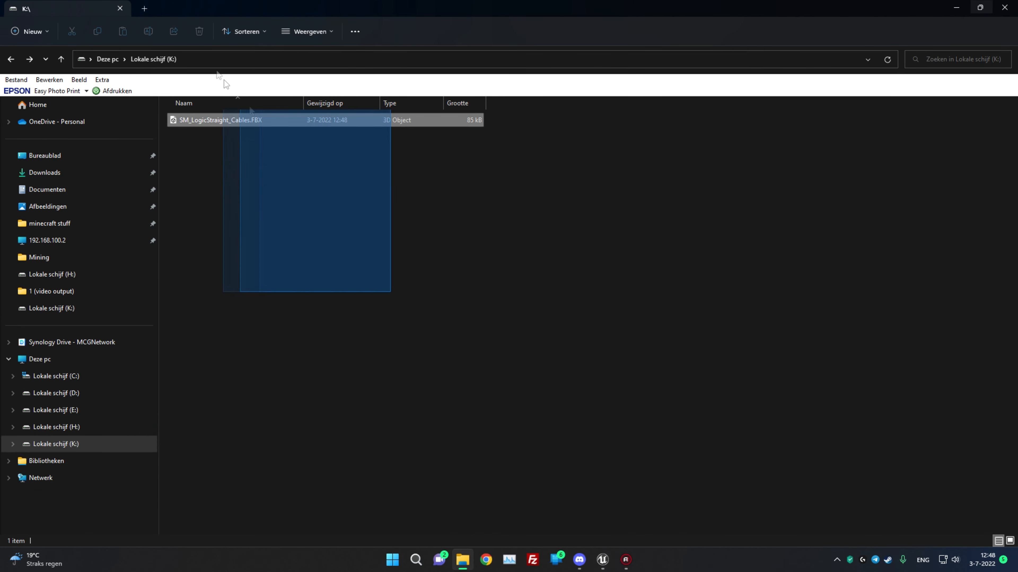
drag(364, 254, 229, 76)
click(471, 306)
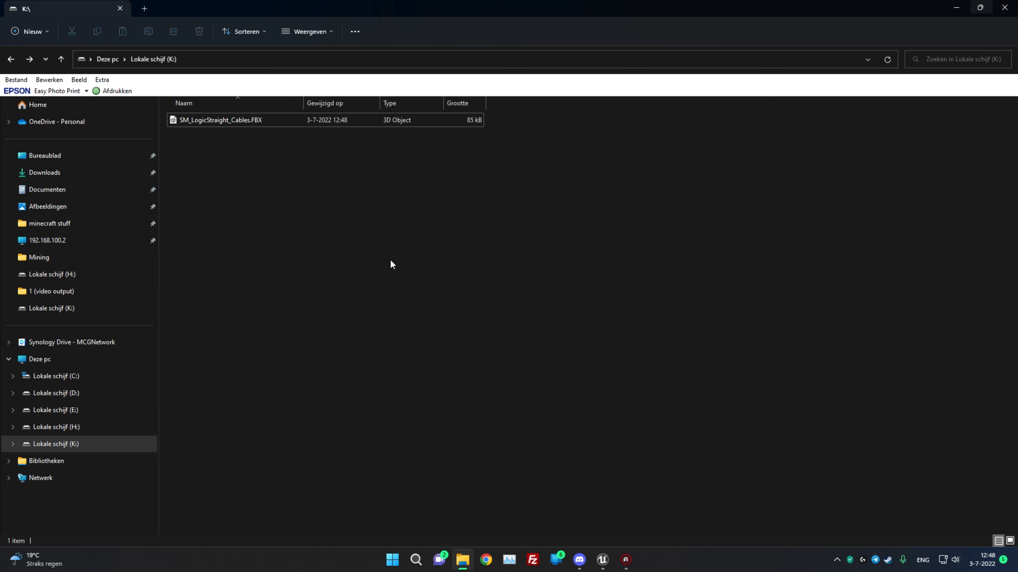
Launch Blender and start a new General file
key(super)
text(blend)
key(Return)
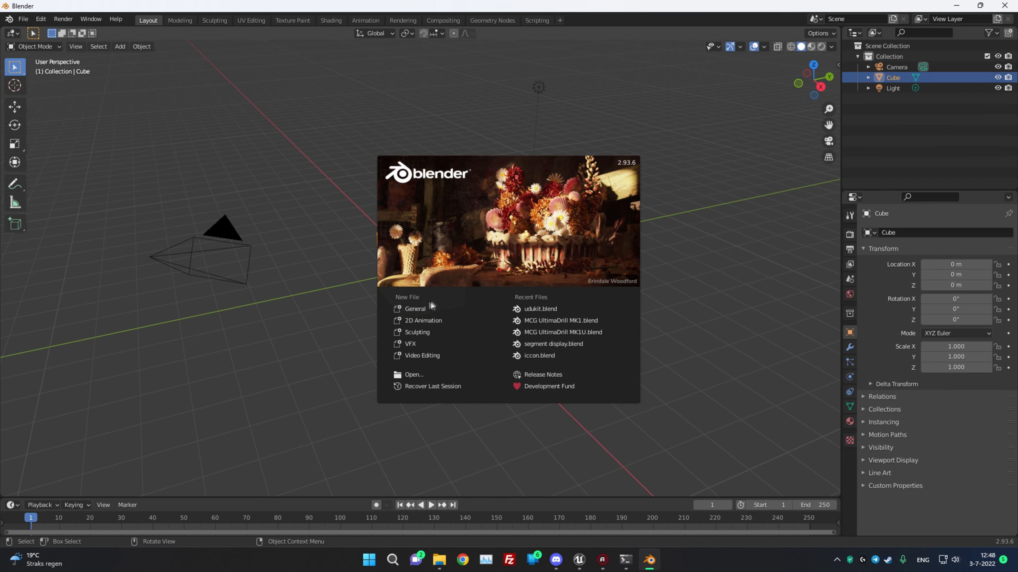
click(417, 311)
click(652, 313)
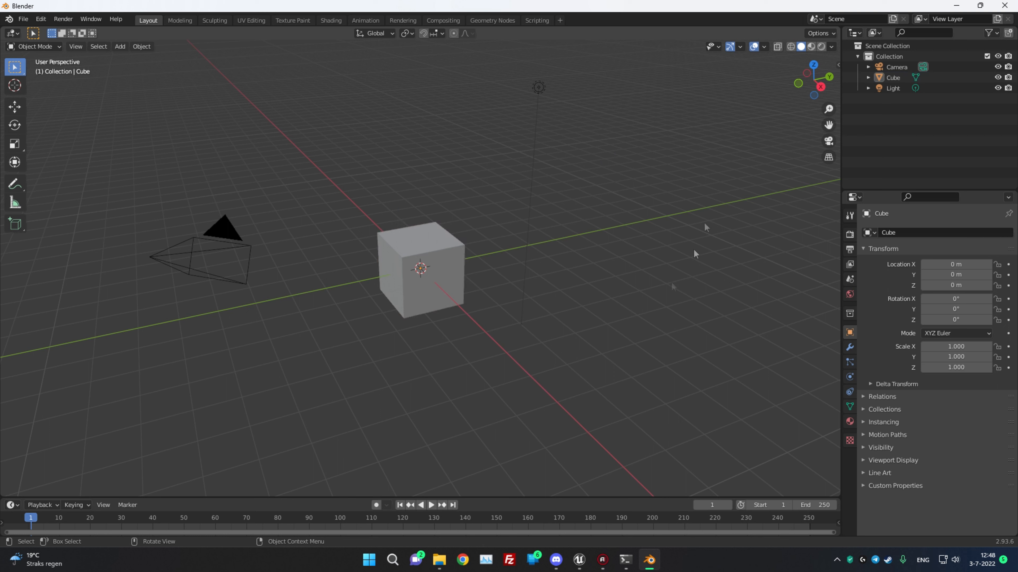
Delete the default cube, light and camera from the scene
click(438, 290)
key(Delete)
click(897, 78)
key(Delete)
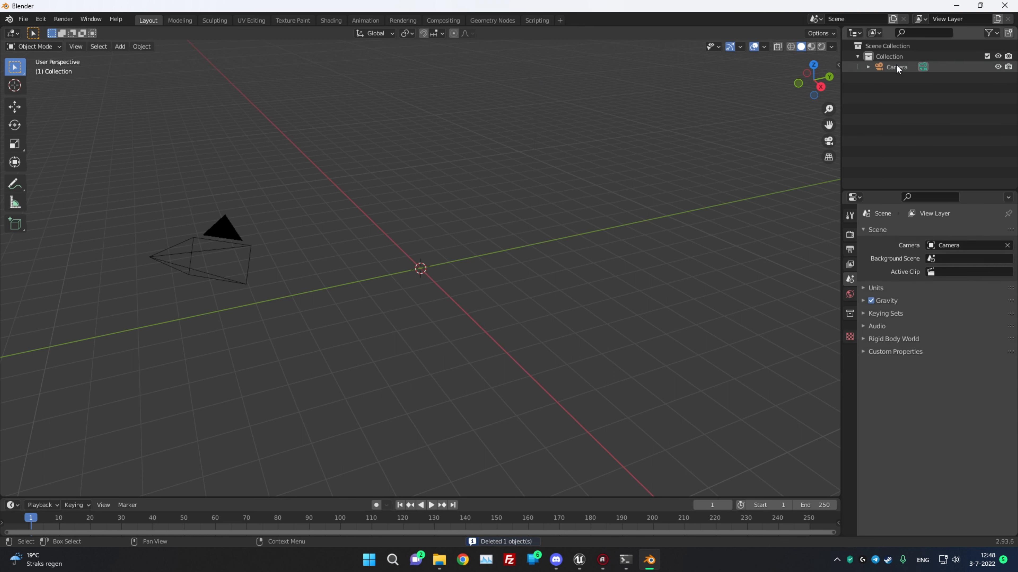
click(897, 66)
key(Delete)
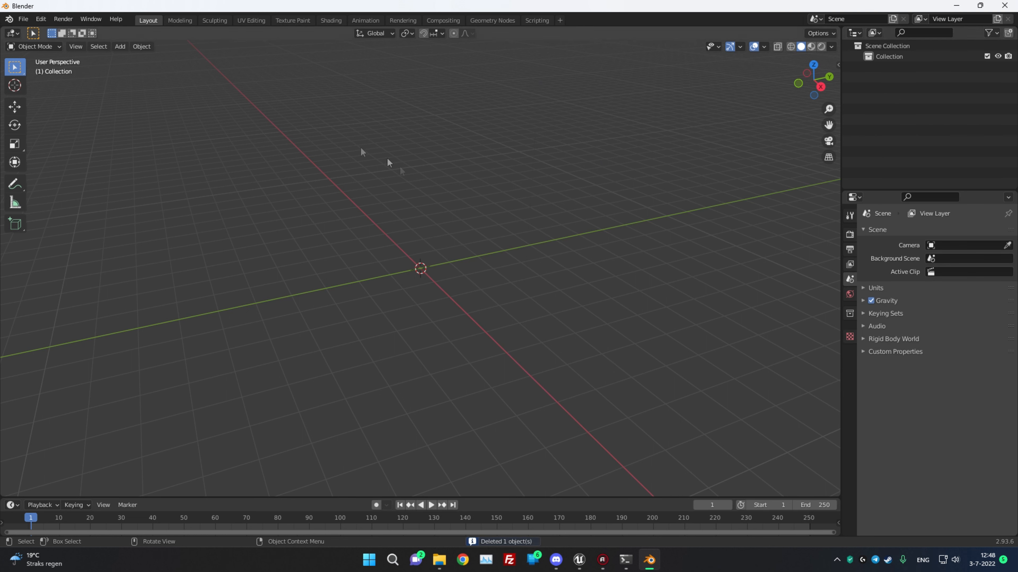
Import SM_LogicStraight_Cables.FBX from drive K: with the default FBX import settings and deselect the imported objects
click(22, 18)
mouse_move(101, 162)
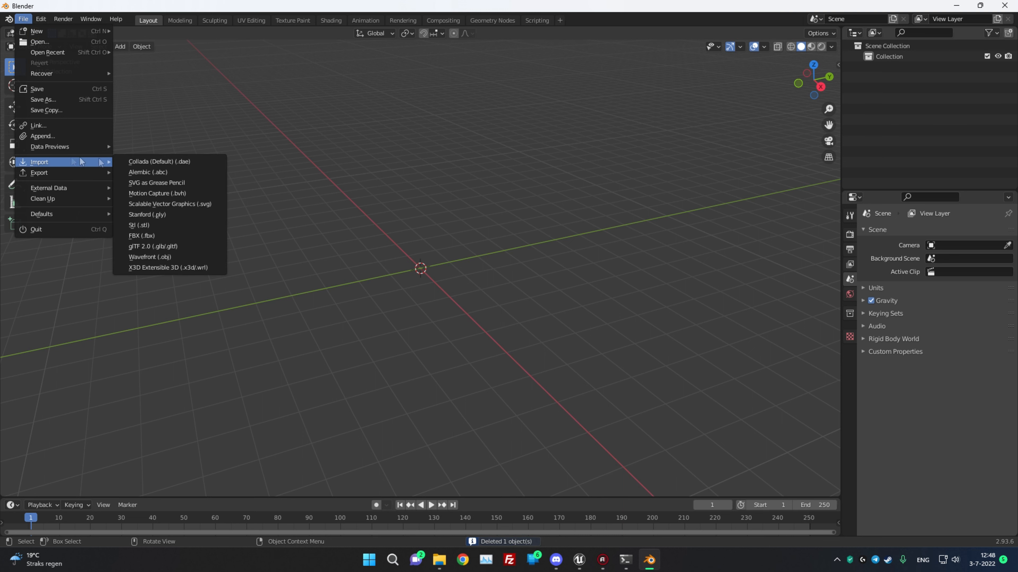
click(143, 235)
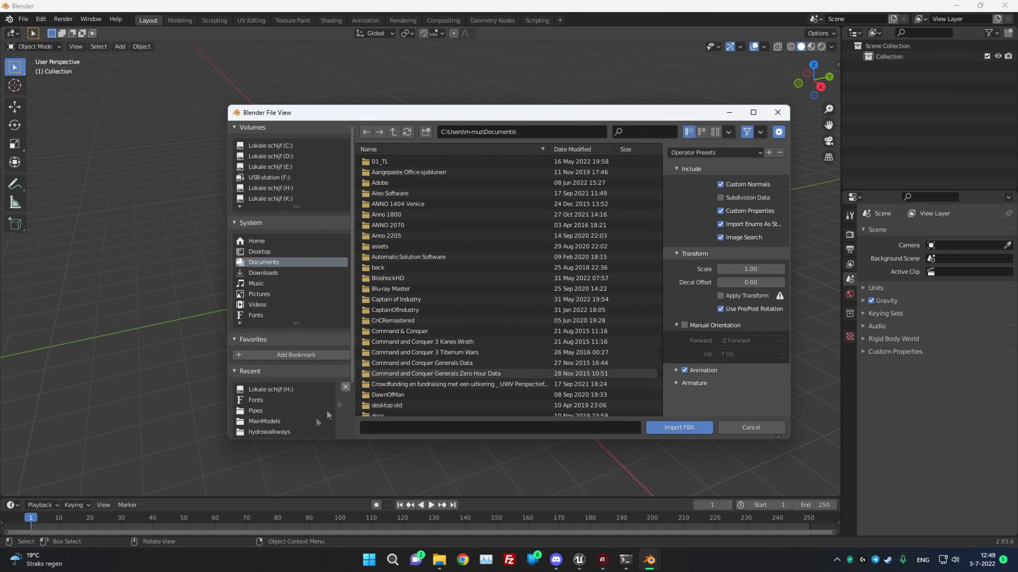
click(256, 390)
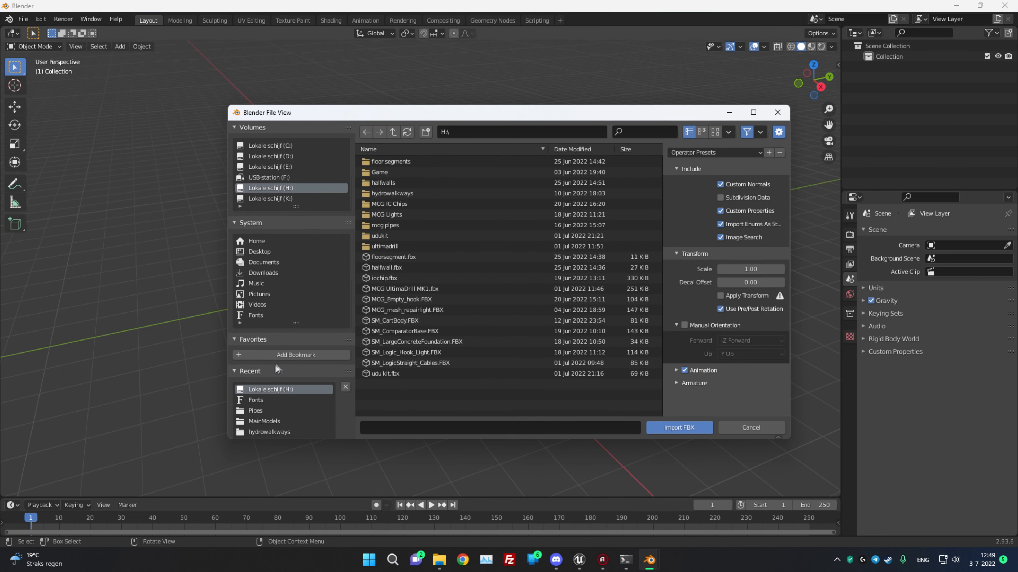
click(269, 199)
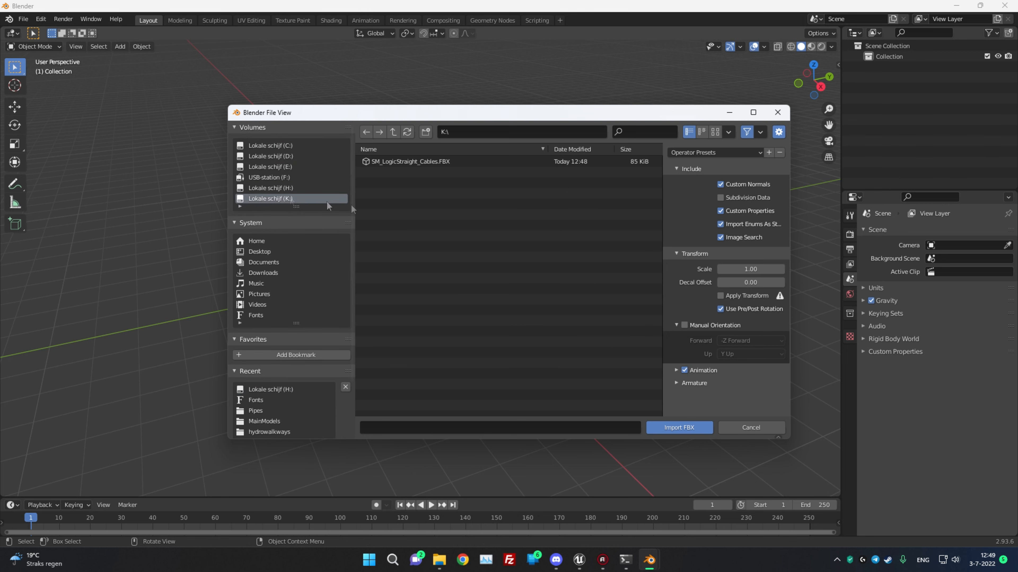
click(407, 162)
click(673, 426)
click(533, 395)
Delete the UCX_SM_LogicStraight_Cables collision mesh from the scene
scroll(441, 353, up, 6)
drag(329, 391, 379, 406)
middle_drag(378, 406, 409, 353)
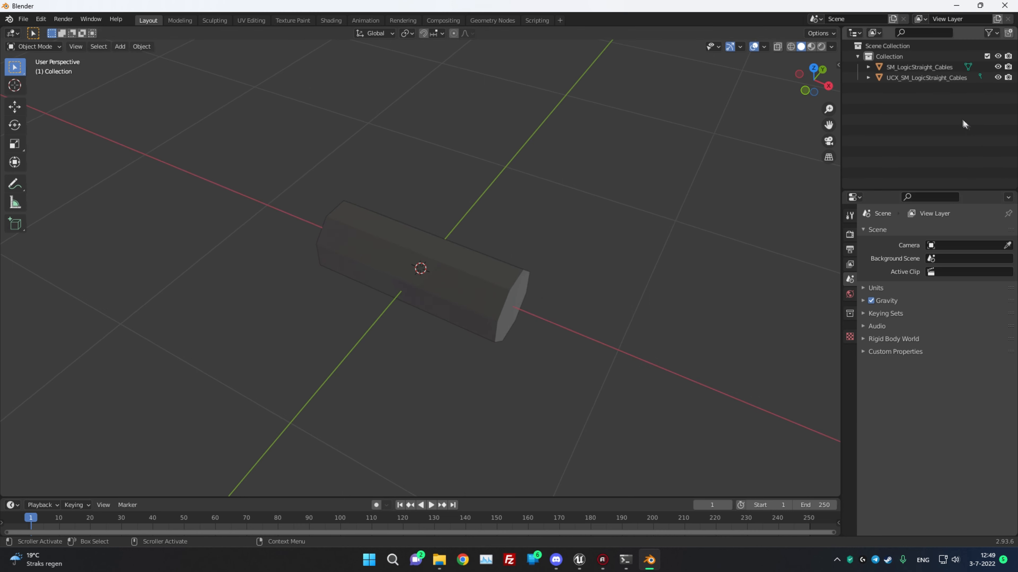
click(928, 78)
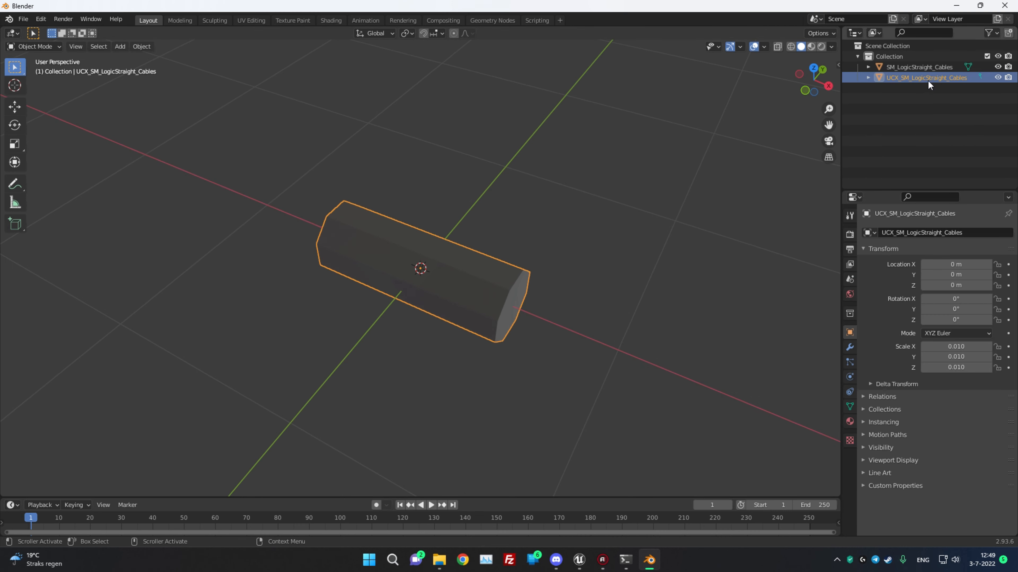
key(Delete)
Examine the remaining cable mesh from several angles and at closer range
middle_drag(567, 354, 651, 285)
middle_drag(633, 250, 569, 377)
drag(243, 141, 622, 408)
click(543, 390)
middle_drag(544, 391, 555, 334)
scroll(509, 375, up, 3)
middle_drag(509, 375, 608, 367)
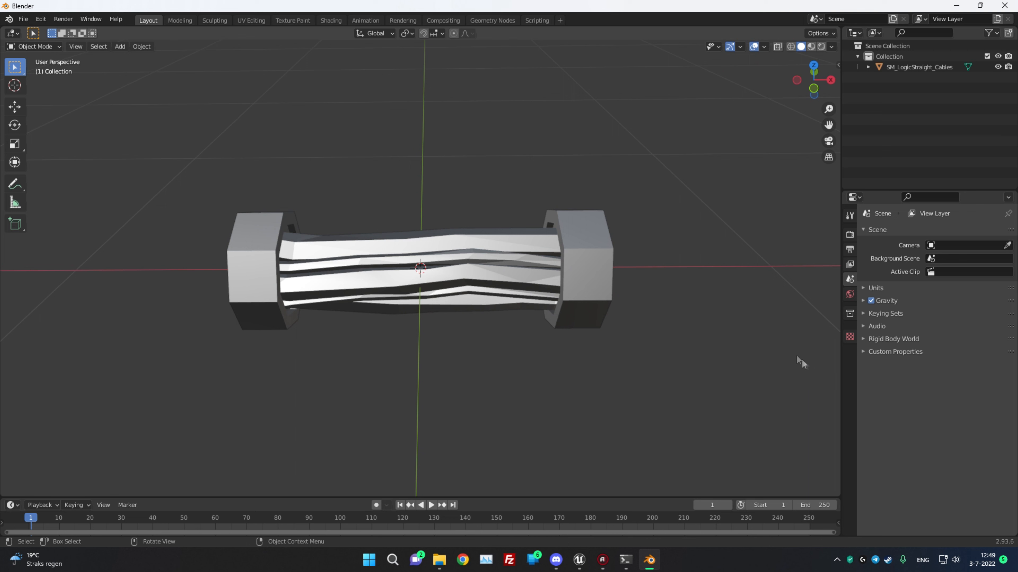
Show the material settings of the SM_LogicStraight_Cables object and deselect the mesh
click(917, 66)
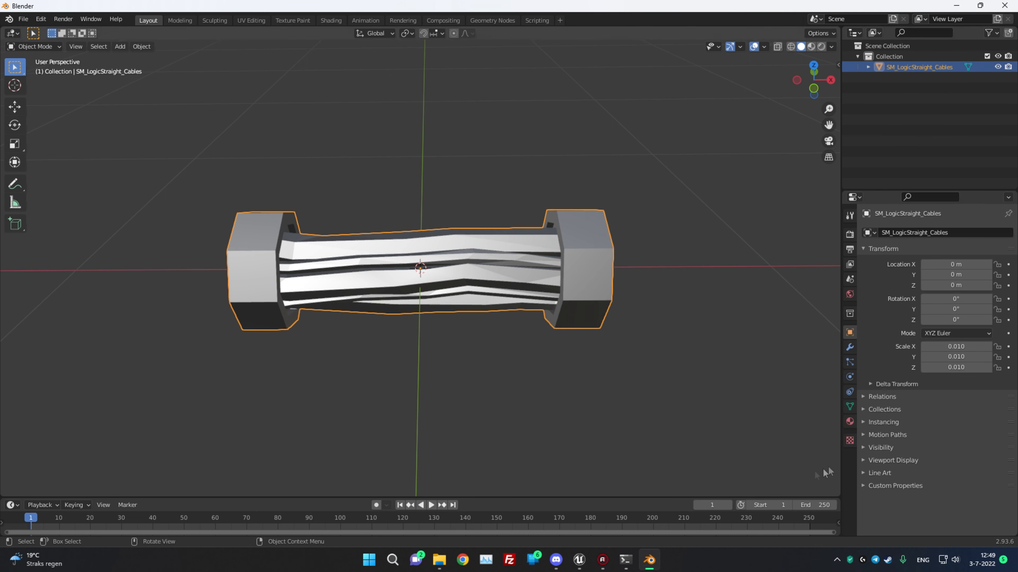
click(849, 422)
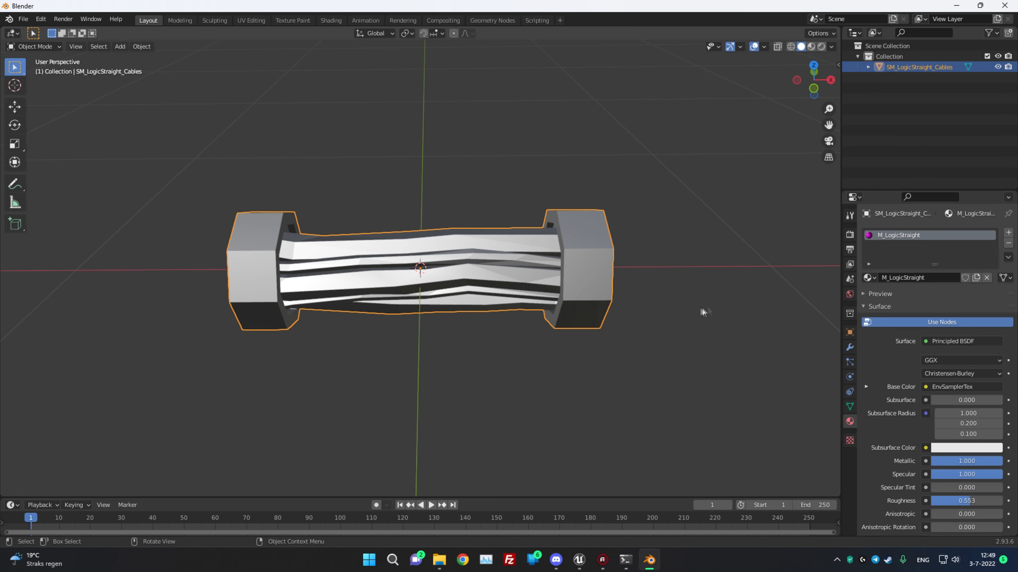
middle_drag(496, 403, 483, 372)
click(470, 386)
scroll(482, 387, down, 4)
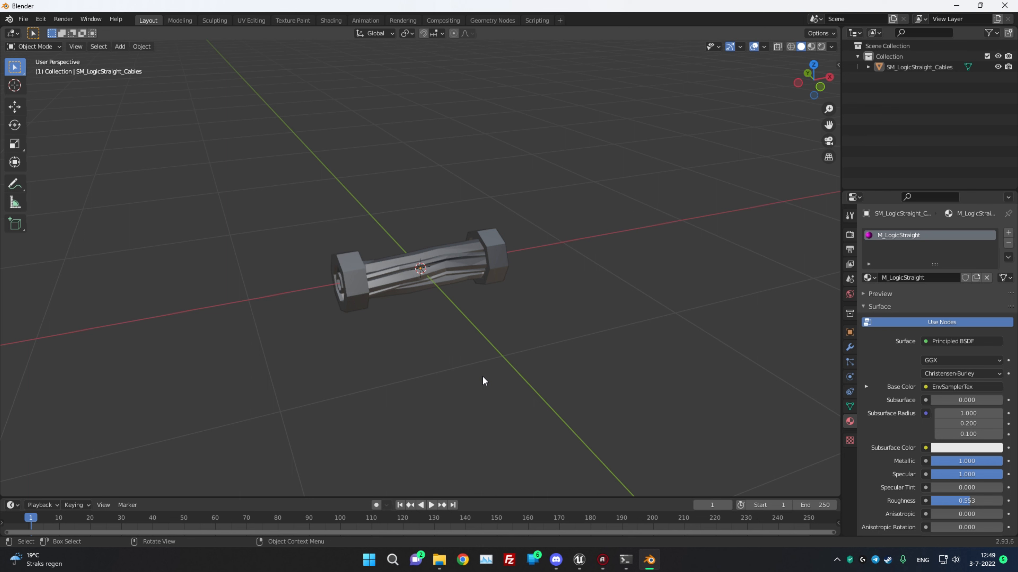
Inspect the cable strands and hexagonal end caps of the mesh from the front, back and above
middle_drag(483, 377, 451, 372)
scroll(438, 359, up, 4)
mouse_move(408, 369)
middle_down()
mouse_move(415, 384)
mouse_move(417, 360)
middle_up()
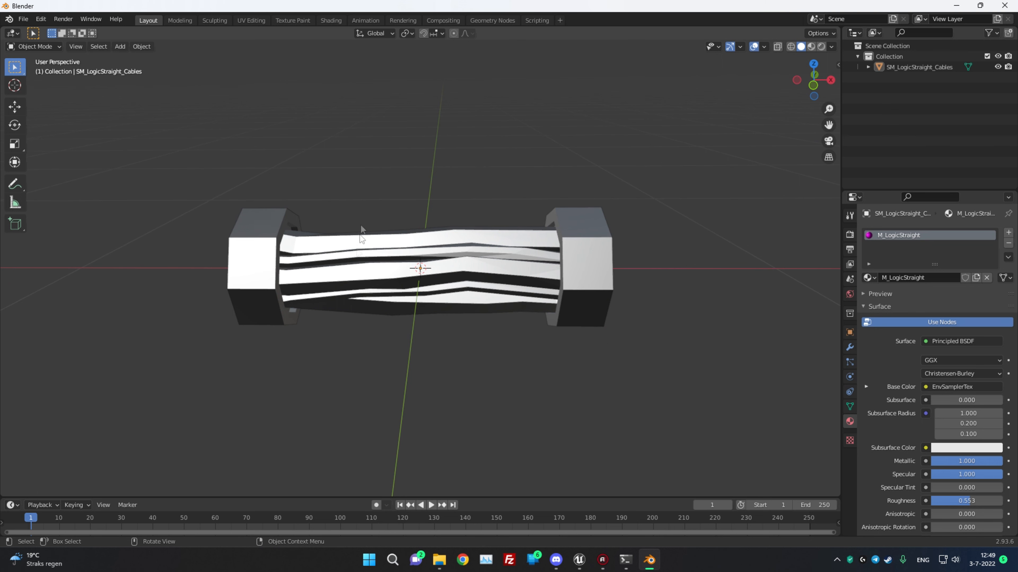
middle_drag(472, 404, 471, 336)
scroll(455, 368, up, 2)
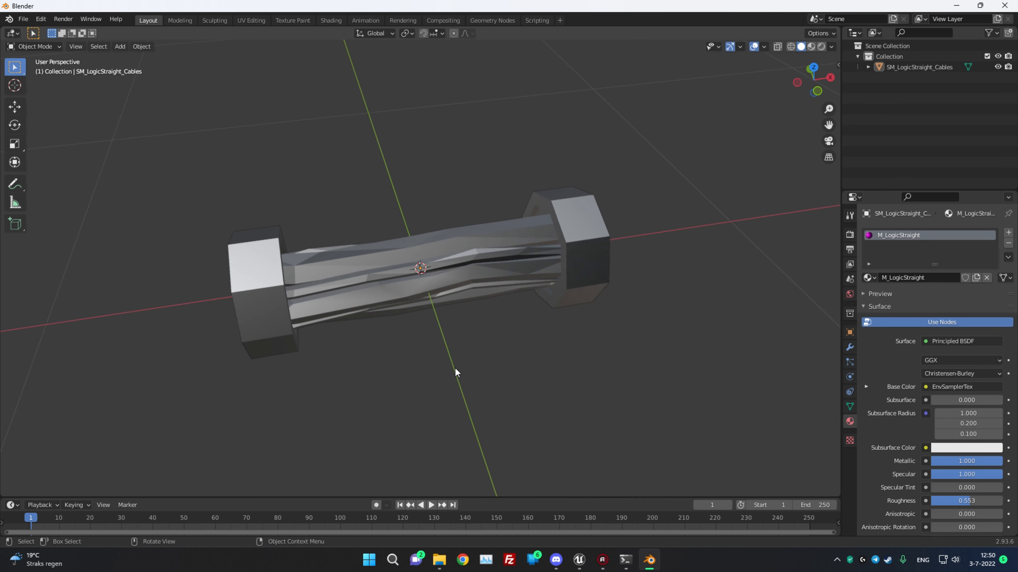
scroll(454, 365, down, 1)
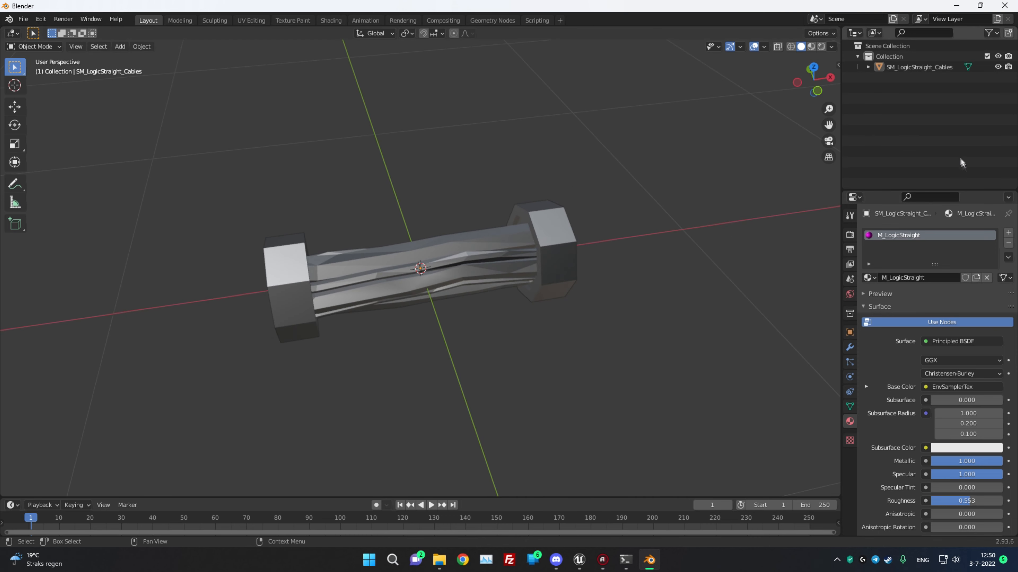
scroll(443, 355, down, 5)
middle_drag(442, 355, 452, 309)
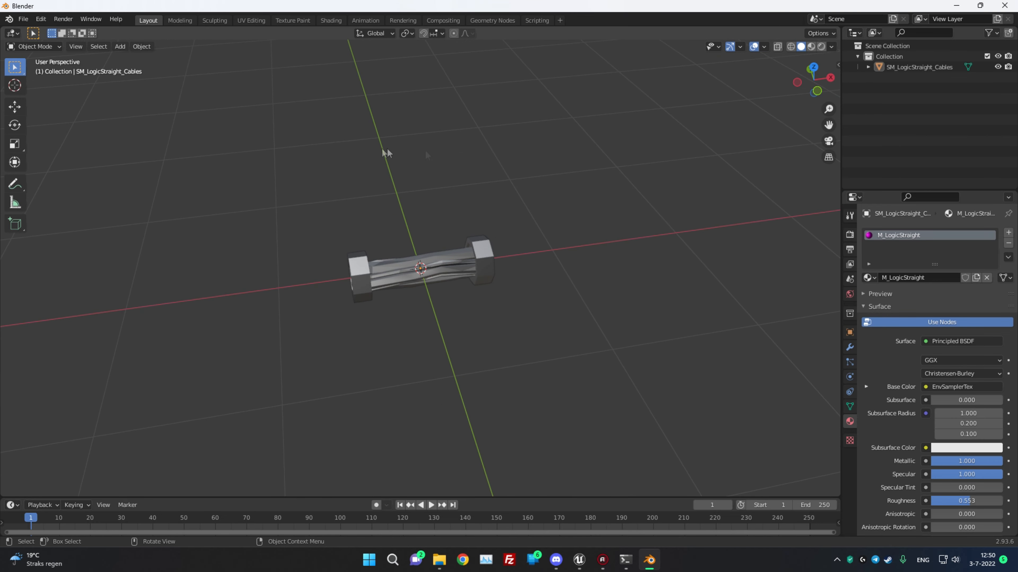
middle_drag(394, 349, 426, 374)
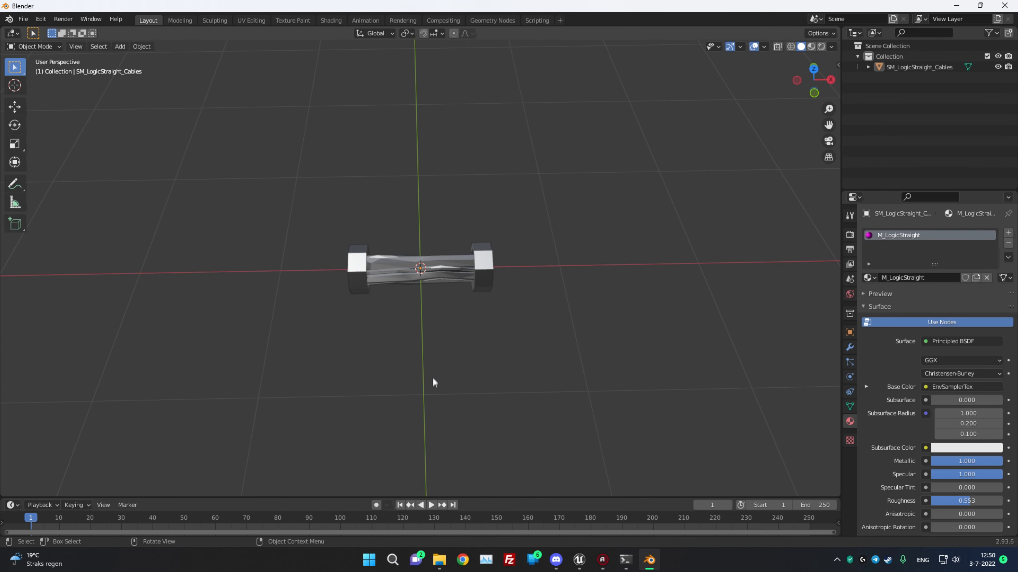
scroll(437, 383, up, 1)
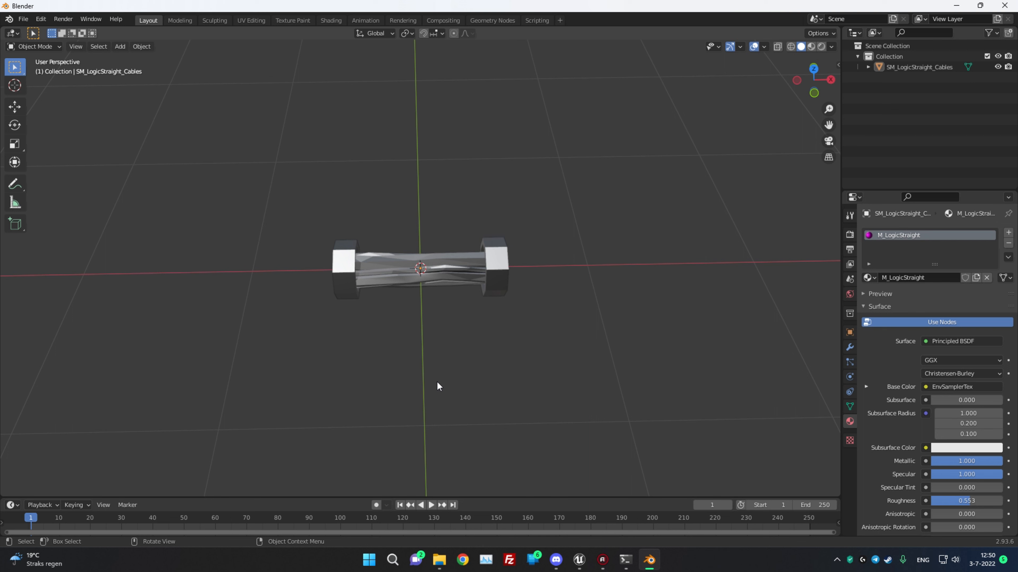
scroll(438, 361, up, 5)
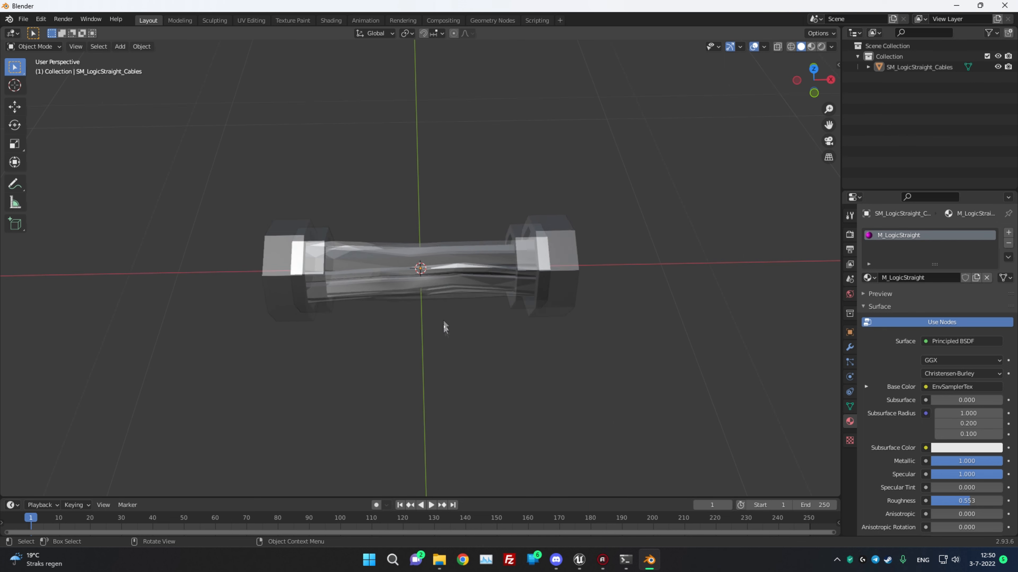
drag(417, 395, 420, 370)
middle_drag(419, 370, 649, 366)
scroll(495, 368, down, 6)
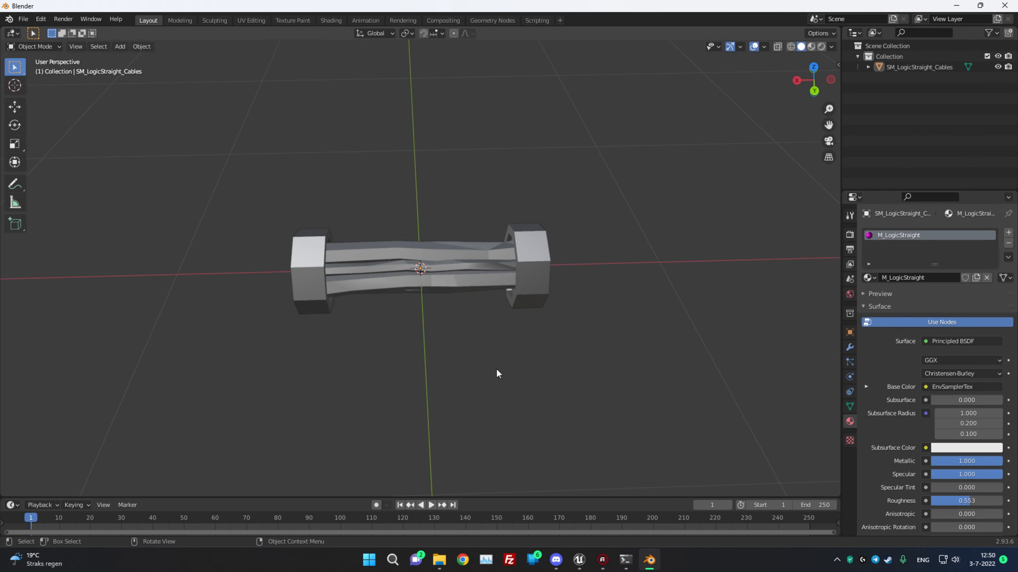
scroll(469, 353, up, 3)
middle_drag(537, 366, 506, 347)
scroll(506, 347, up, 2)
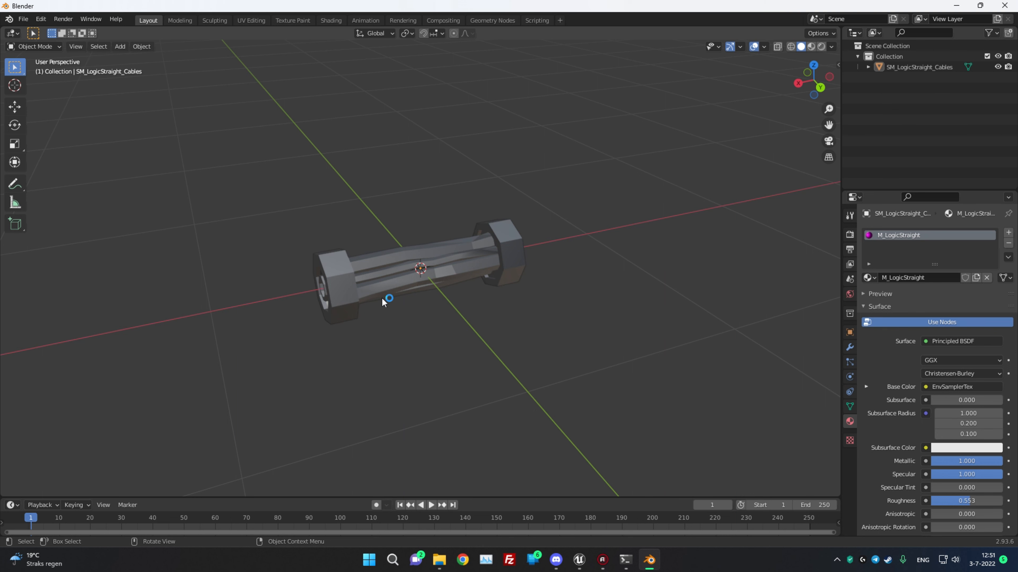
Delete the SM_LogicStraight_Cables mesh to empty the scene
click(383, 277)
key(Delete)
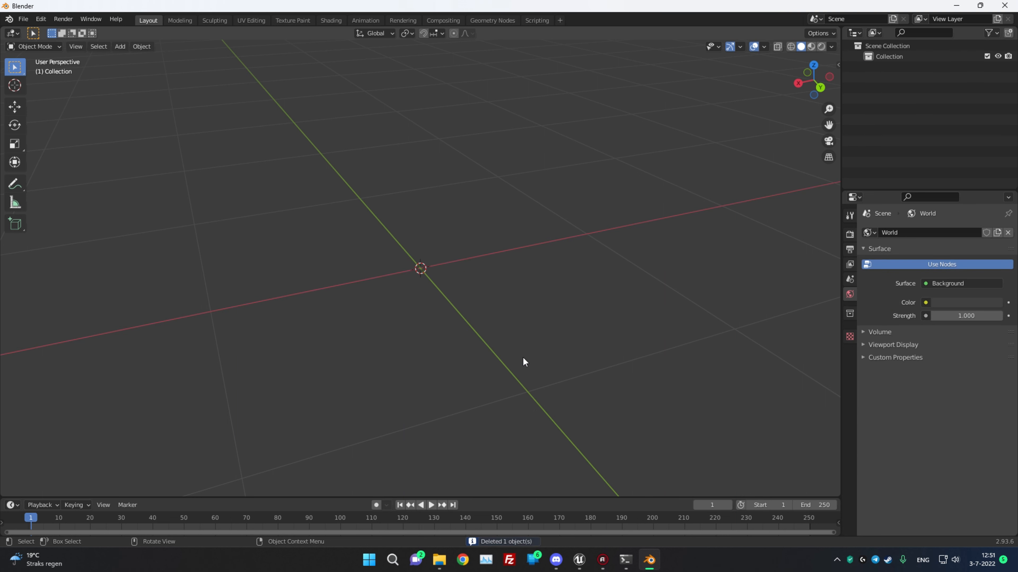
middle_drag(493, 322, 439, 320)
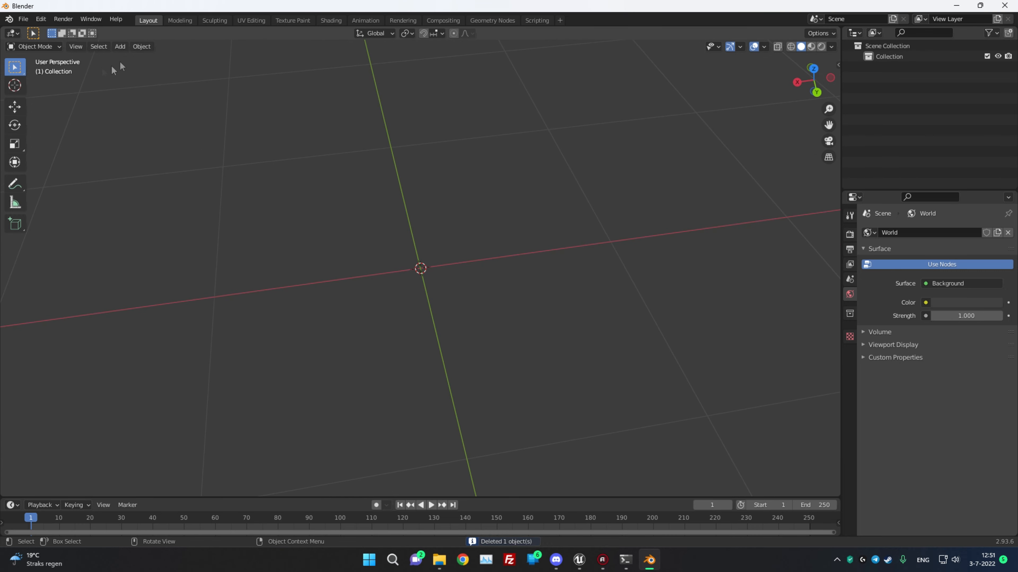
click(142, 46)
mouse_move(128, 57)
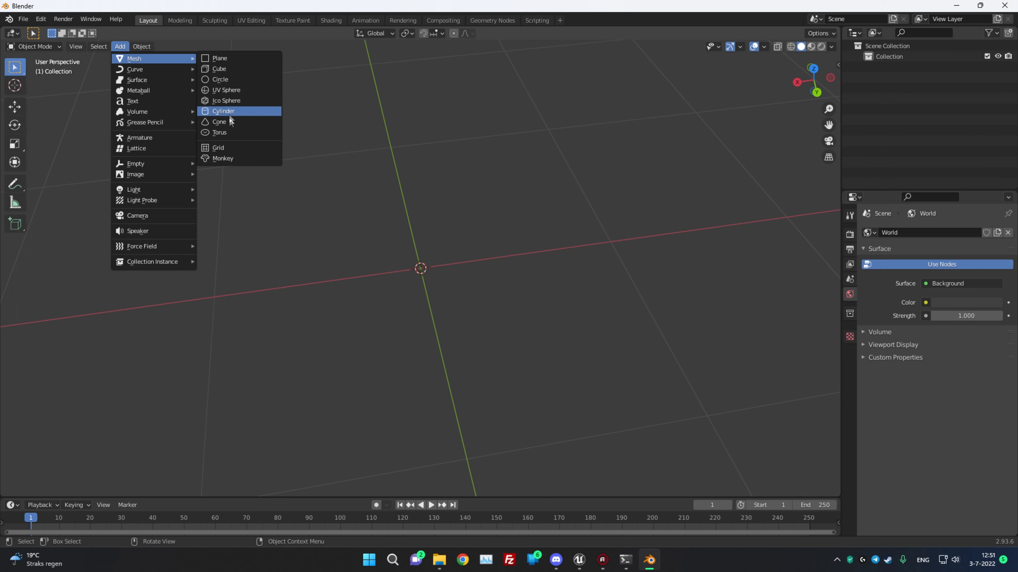
click(225, 111)
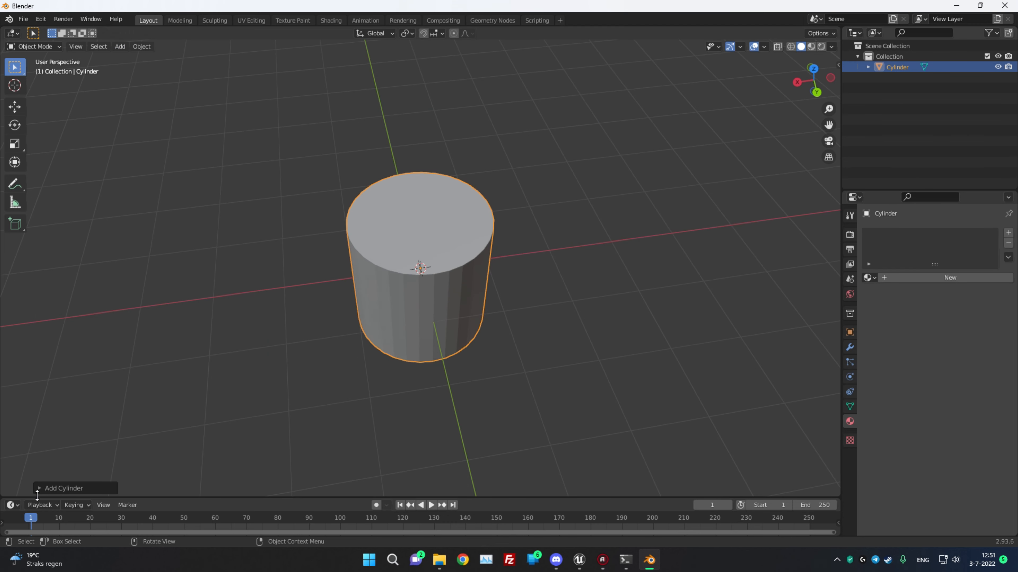
click(38, 489)
click(449, 279)
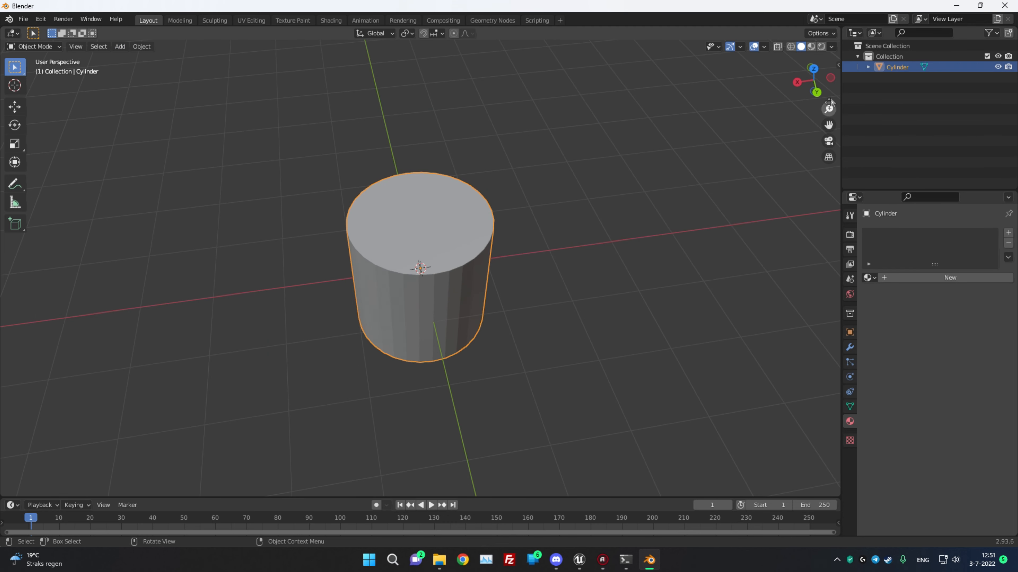
click(541, 241)
click(439, 288)
key(Delete)
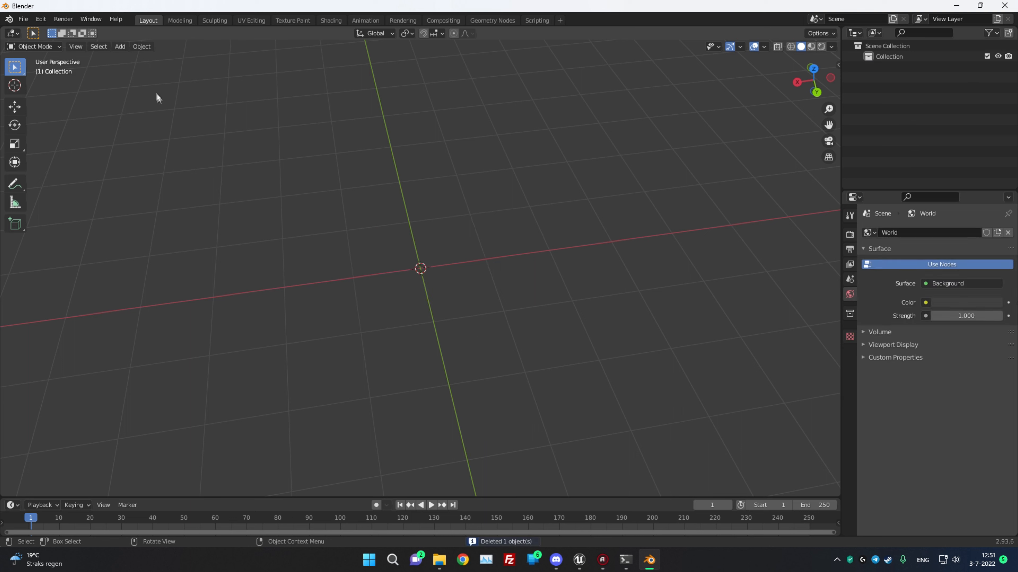
Add a cylinder mesh with 66 vertices, a radius of 0.06 m and a depth of 0.99 m
click(115, 50)
mouse_move(146, 59)
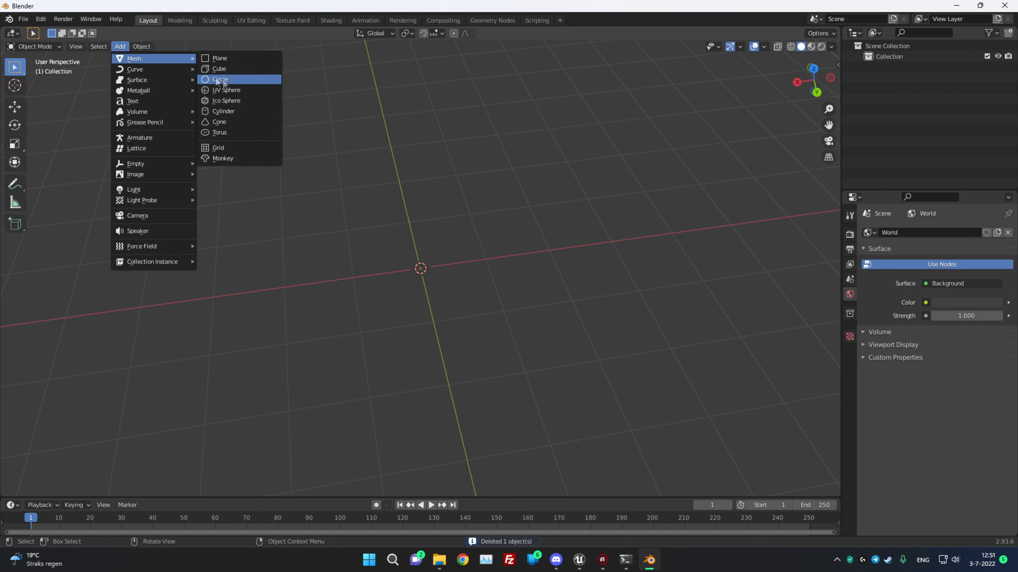
click(245, 111)
click(40, 489)
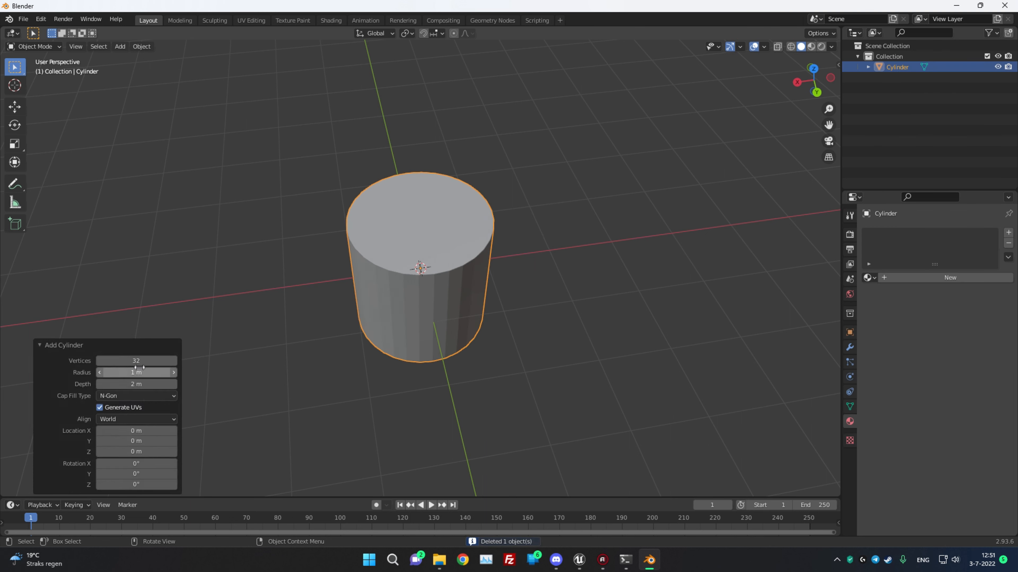
drag(156, 362, 83, 374)
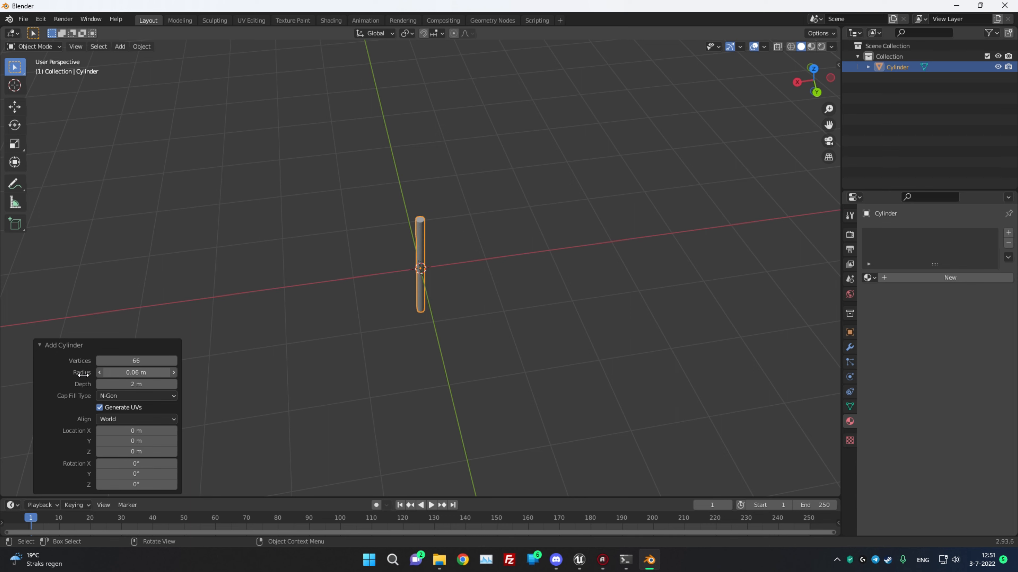
scroll(391, 315, up, 4)
drag(144, 384, 87, 383)
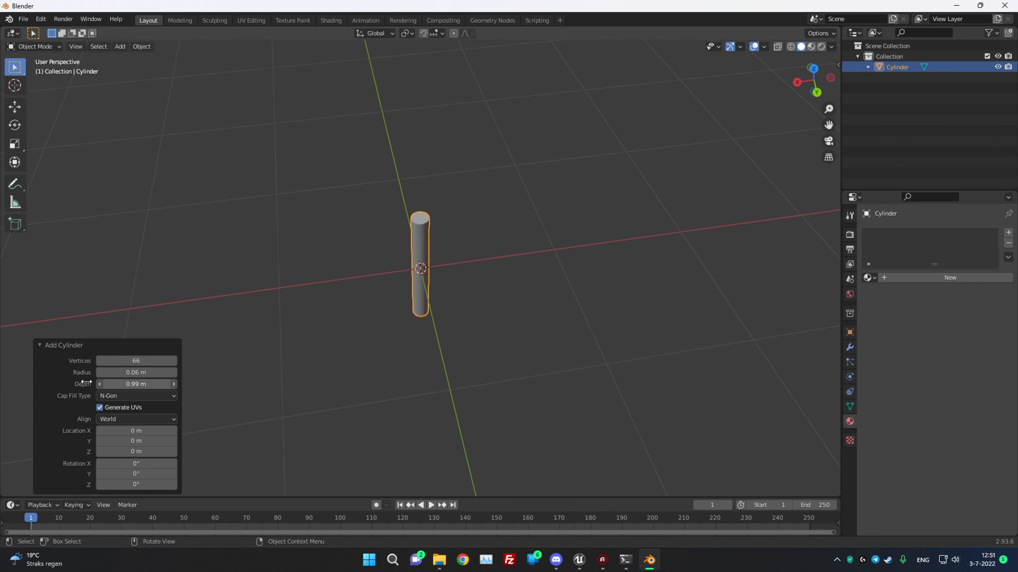
Set the new cylinder's depth to 0.27 m and its radius to 0.02 m
middle_drag(552, 311, 389, 319)
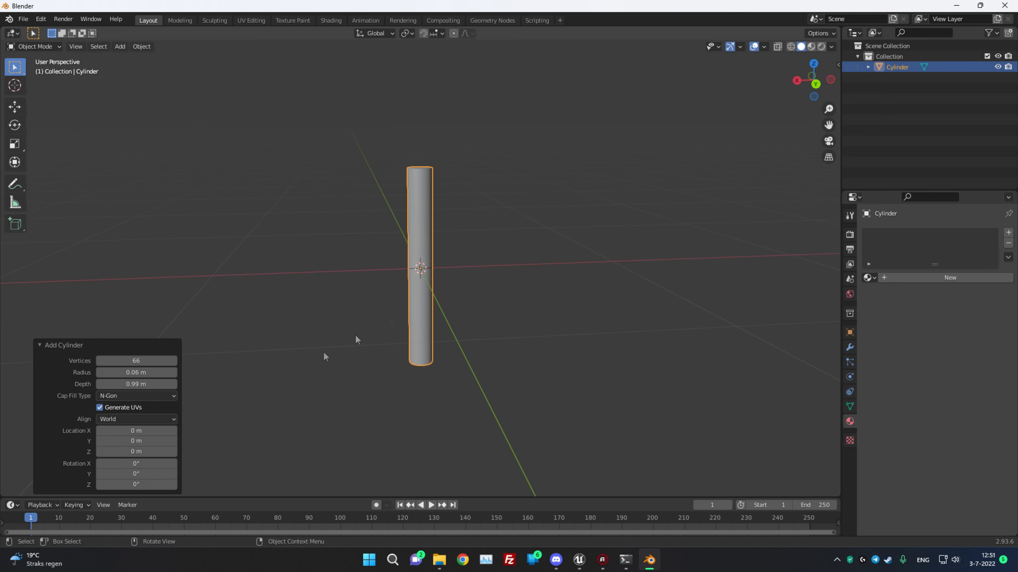
drag(152, 384, 93, 372)
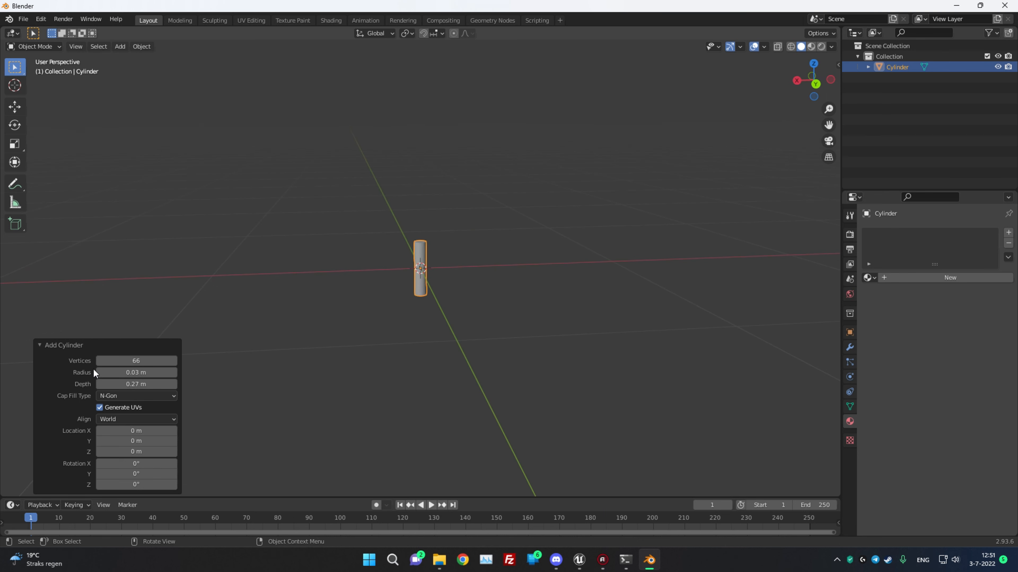
drag(104, 372, 98, 371)
mouse_move(457, 266)
middle_down()
mouse_move(488, 284)
mouse_move(466, 334)
mouse_move(461, 271)
middle_up()
scroll(465, 330, up, 3)
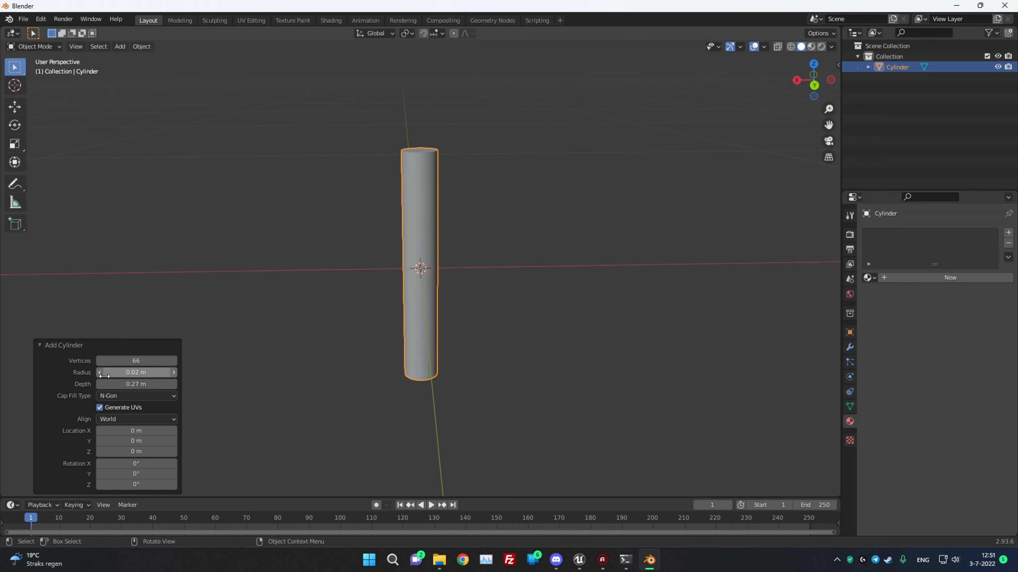
Check the cylinder's proportions and set its radius to 0.01 m
mouse_move(439, 329)
middle_down()
mouse_move(429, 346)
mouse_move(443, 367)
mouse_move(513, 312)
mouse_move(509, 332)
mouse_move(484, 318)
mouse_move(461, 282)
mouse_move(442, 316)
middle_up()
scroll(461, 279, down, 5)
scroll(461, 301, up, 9)
scroll(442, 314, up, 1)
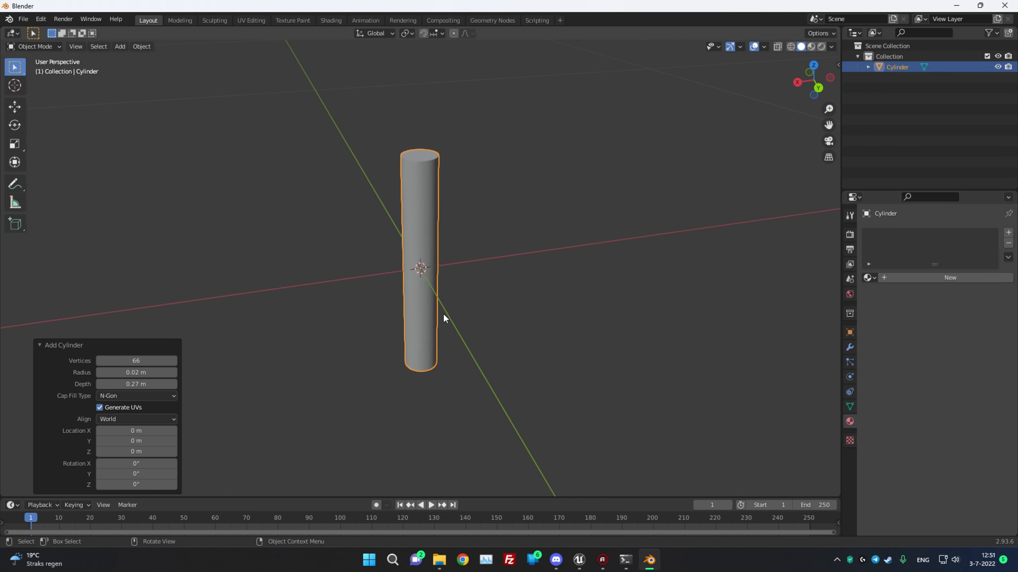
mouse_move(454, 368)
middle_down()
mouse_move(457, 332)
mouse_move(443, 358)
middle_up()
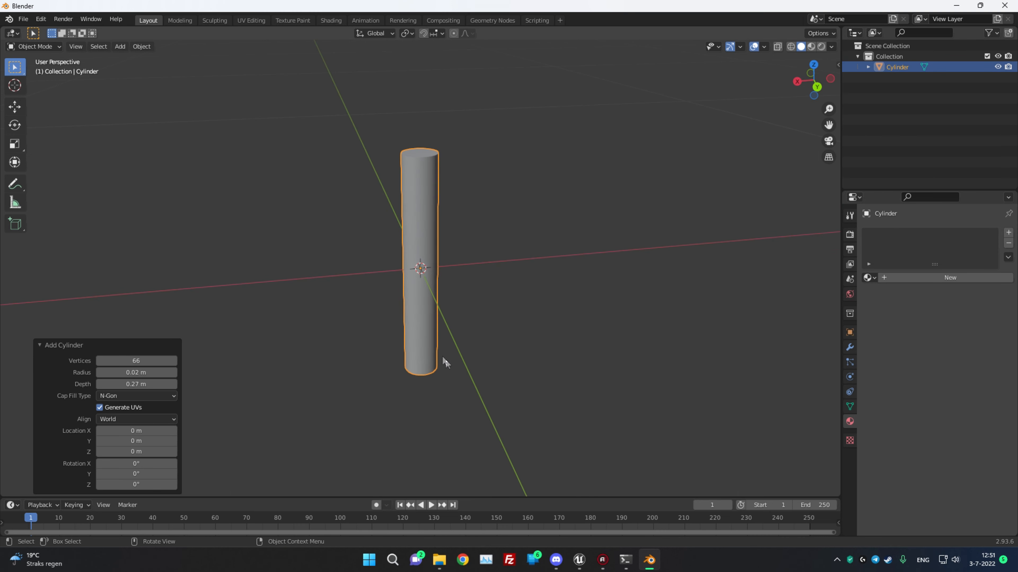
click(99, 375)
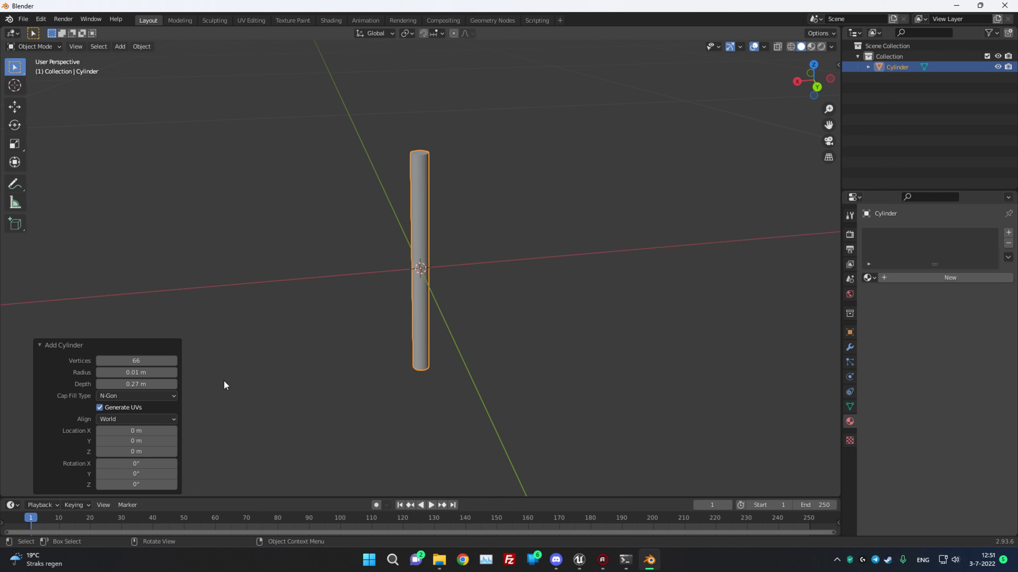
Shorten the cylinder's depth by seven small decrements and deselect the cylinder
click(99, 384)
click(99, 384)
click(100, 384)
click(99, 384)
click(99, 384)
click(99, 384)
click(100, 384)
middle_drag(280, 369, 536, 379)
click(493, 284)
middle_drag(466, 276, 354, 200)
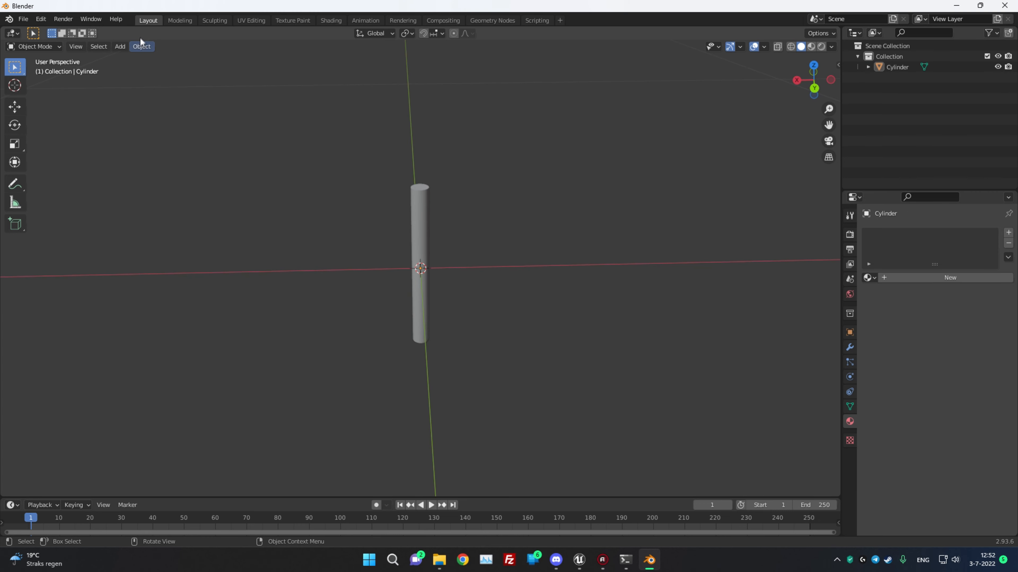
Add a UV sphere mesh at the cylinder's centre
click(140, 46)
mouse_move(118, 48)
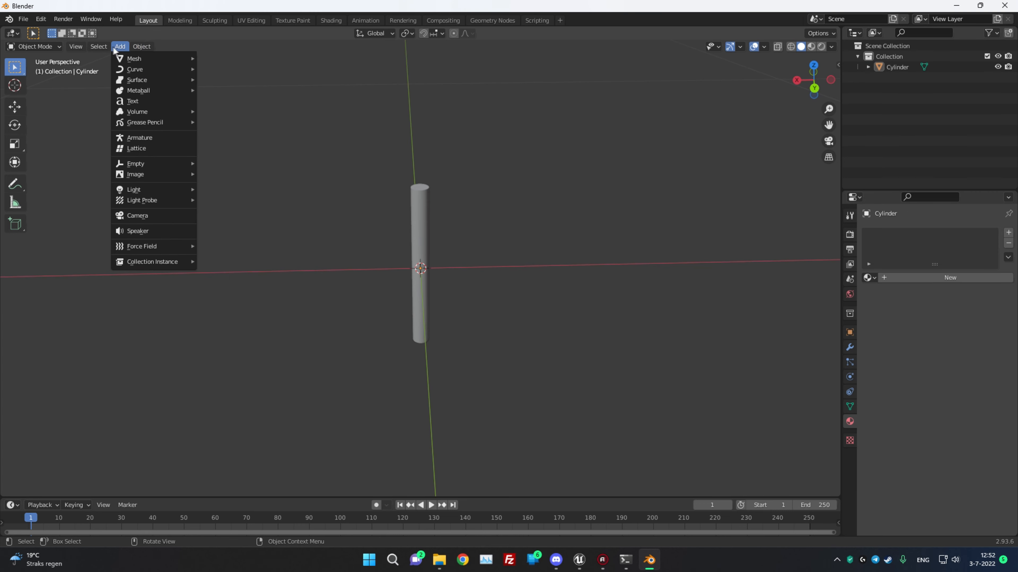
mouse_move(142, 59)
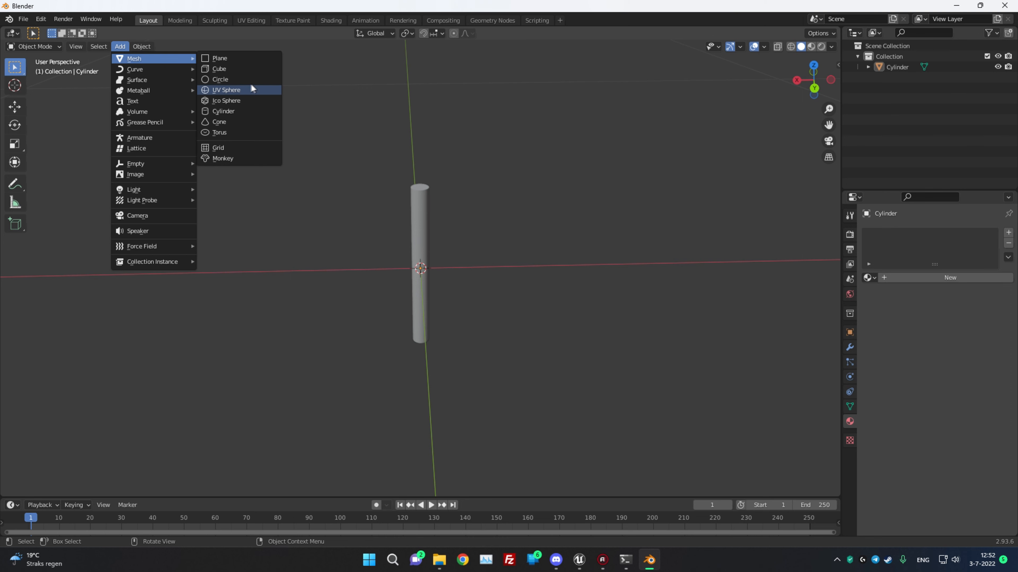
click(237, 90)
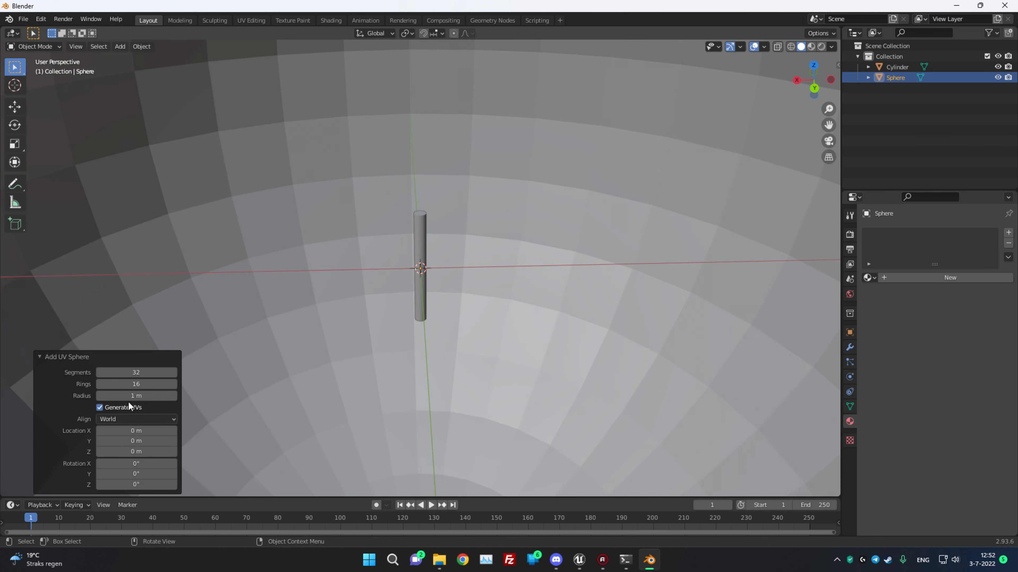
Set the new UV sphere's radius to 0.02 m and its Z location to 0.1 m
drag(132, 396, 80, 396)
scroll(336, 400, up, 8)
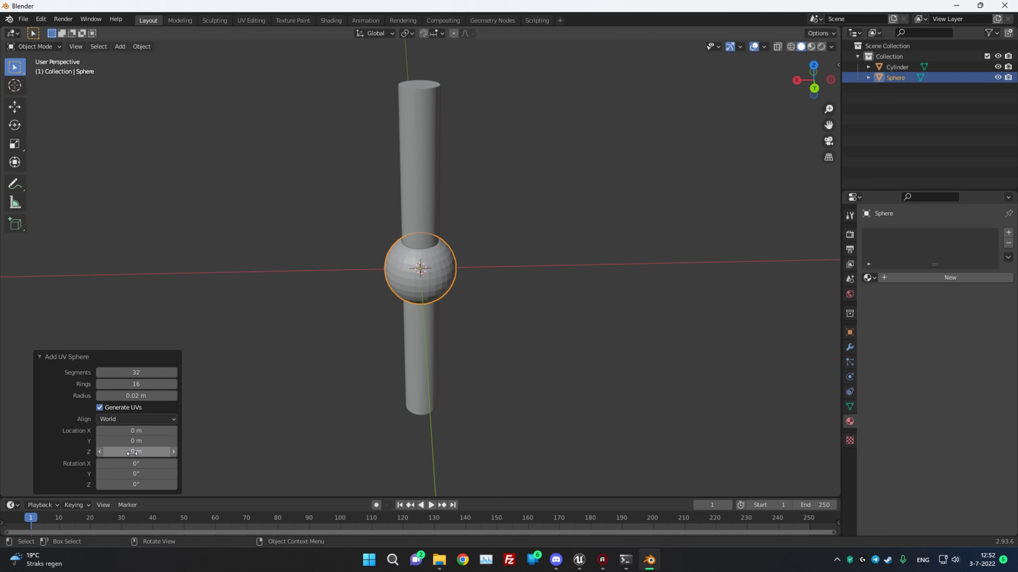
mouse_move(133, 453)
mouse_down()
mouse_move(157, 453)
mouse_move(135, 452)
mouse_up()
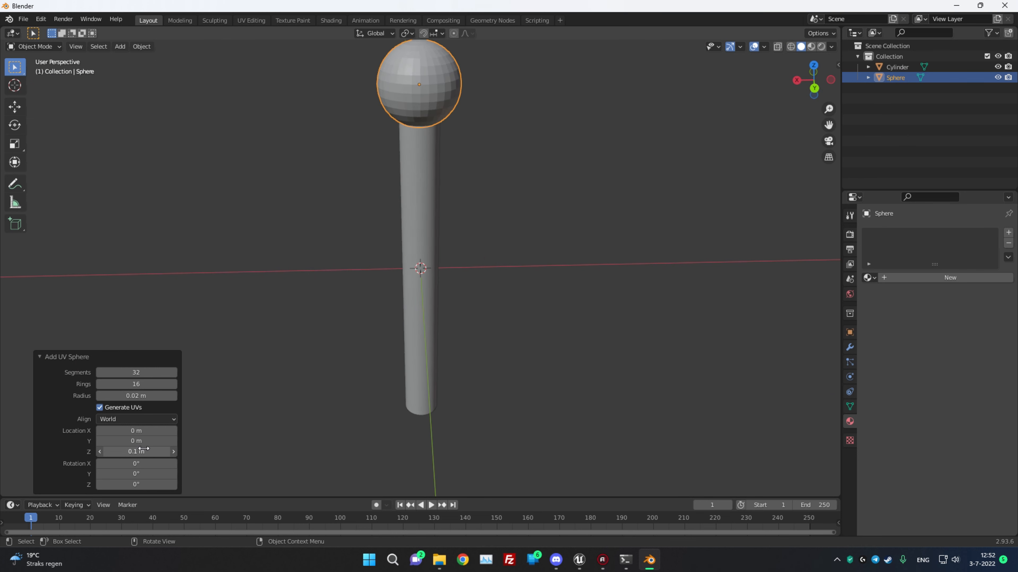
Increase the sphere's ring and segment counts for a smoother surface and enlarge its radius by one increment
click(174, 384)
click(174, 384)
click(174, 384)
click(174, 384)
click(173, 384)
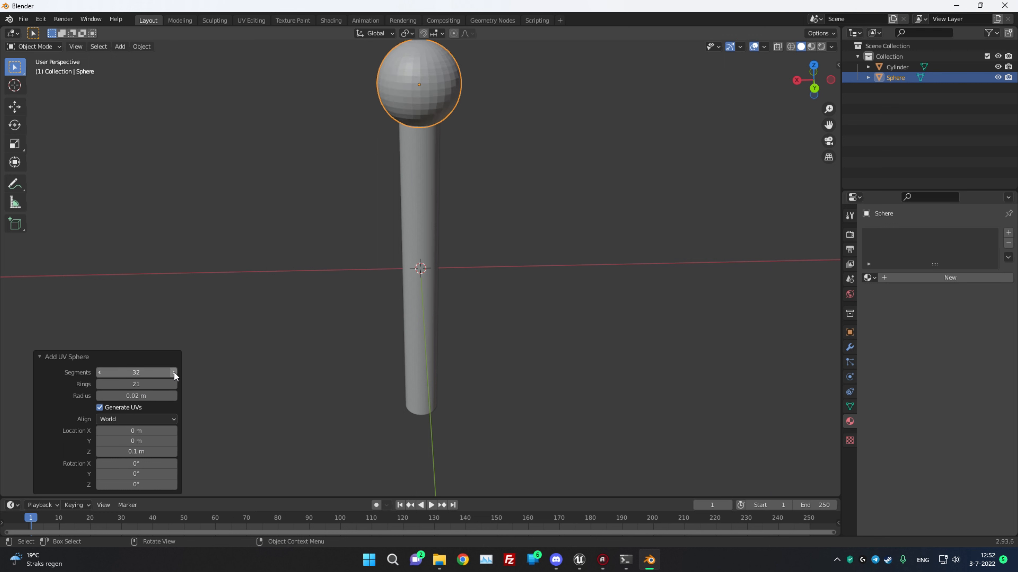
click(173, 373)
click(172, 371)
click(175, 382)
click(176, 382)
click(176, 382)
click(176, 382)
click(176, 382)
click(177, 381)
click(176, 381)
click(173, 398)
Examine how the sphere sits on the end of the cylinder from several angles
middle_drag(505, 324, 353, 223)
scroll(497, 288, down, 3)
scroll(496, 288, up, 1)
click(483, 286)
drag(242, 56, 558, 405)
middle_drag(618, 313, 583, 341)
drag(299, 107, 533, 394)
click(532, 394)
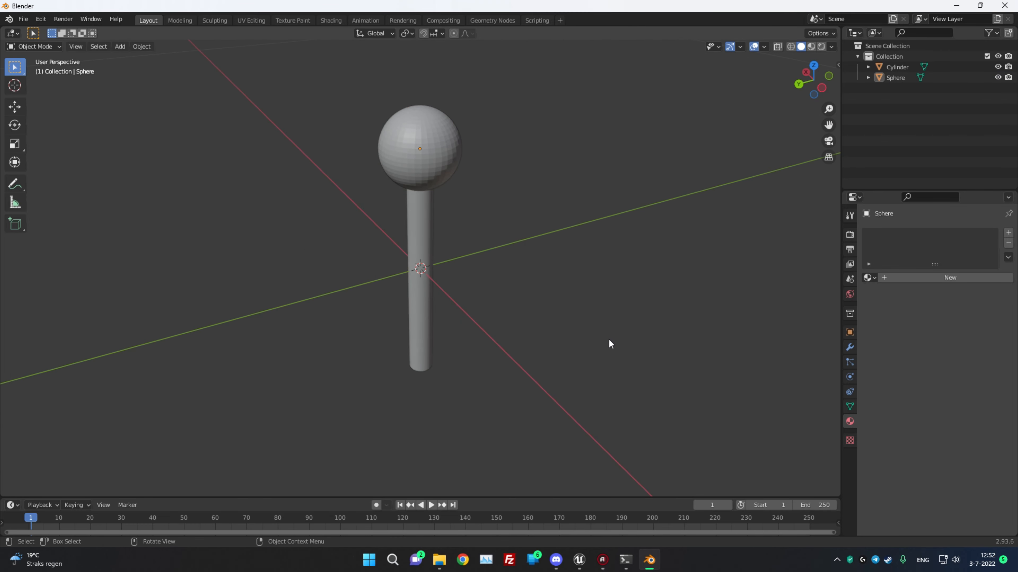
middle_drag(588, 409, 569, 354)
drag(251, 200, 515, 374)
click(514, 374)
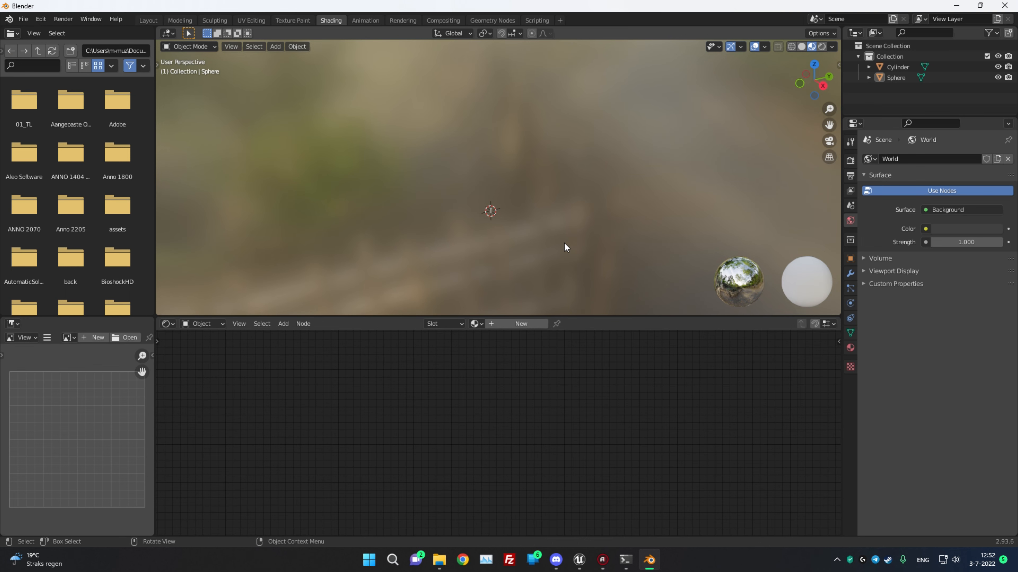
Return to the Layout workspace and join the cylinder and sphere into one object
click(148, 20)
mouse_move(461, 200)
middle_down()
mouse_move(554, 295)
mouse_move(531, 293)
mouse_move(518, 232)
mouse_move(516, 303)
mouse_move(566, 343)
mouse_move(559, 360)
middle_up()
drag(277, 86, 460, 291)
right_click(381, 211)
click(380, 236)
middle_drag(531, 345, 490, 402)
click(292, 328)
Check the joined object's texture and mesh data properties
mouse_move(263, 320)
middle_down()
mouse_move(352, 336)
mouse_move(427, 322)
mouse_move(495, 283)
mouse_move(504, 442)
mouse_move(462, 284)
mouse_move(491, 304)
mouse_move(477, 279)
mouse_move(486, 212)
mouse_move(538, 196)
middle_up()
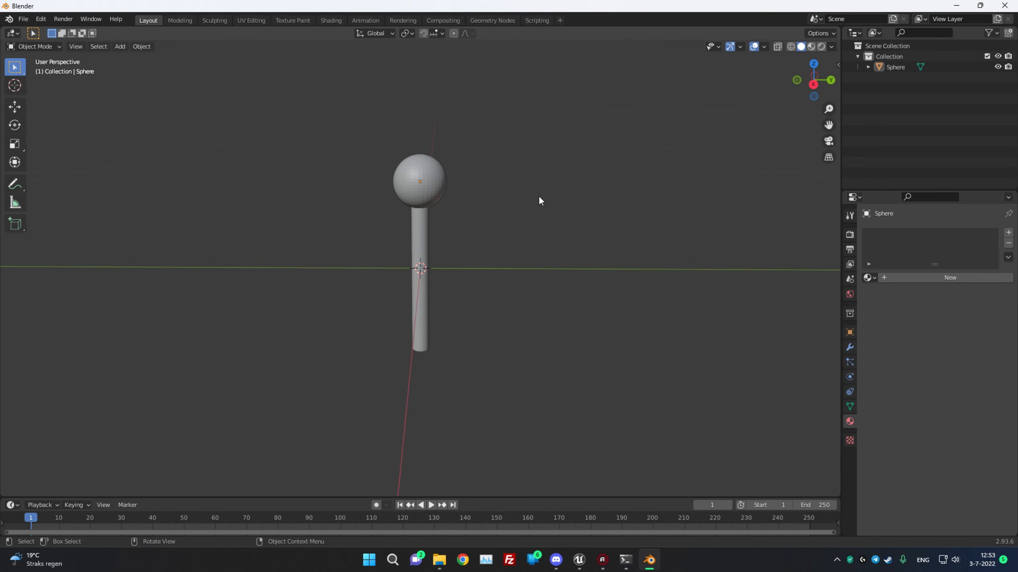
click(850, 441)
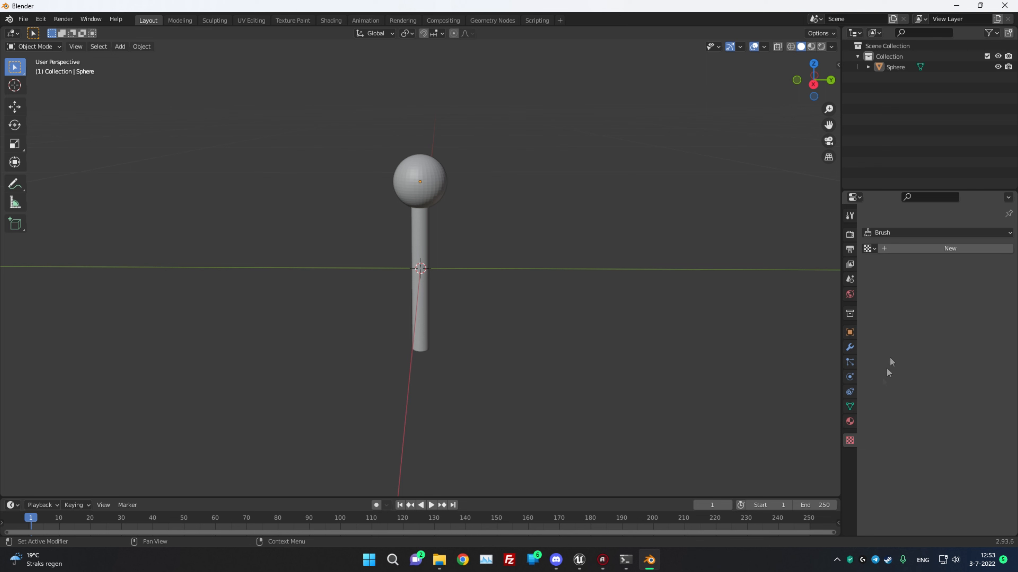
click(850, 405)
key(a)
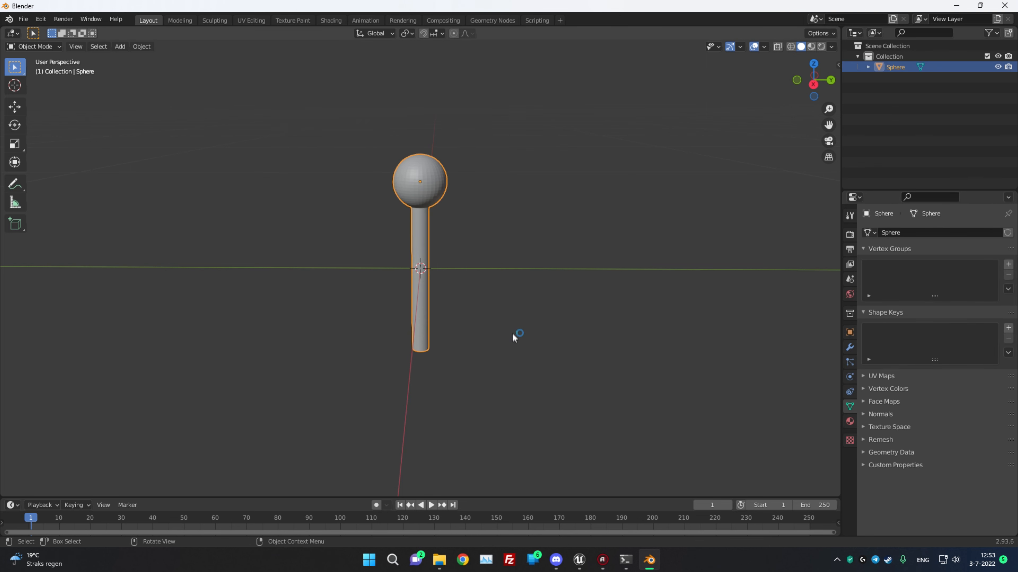
click(502, 293)
Examine the joined sphere and rod up close, from above and from the side
scroll(502, 293, up, 2)
mouse_move(480, 305)
middle_down()
mouse_move(480, 283)
mouse_move(481, 307)
middle_up()
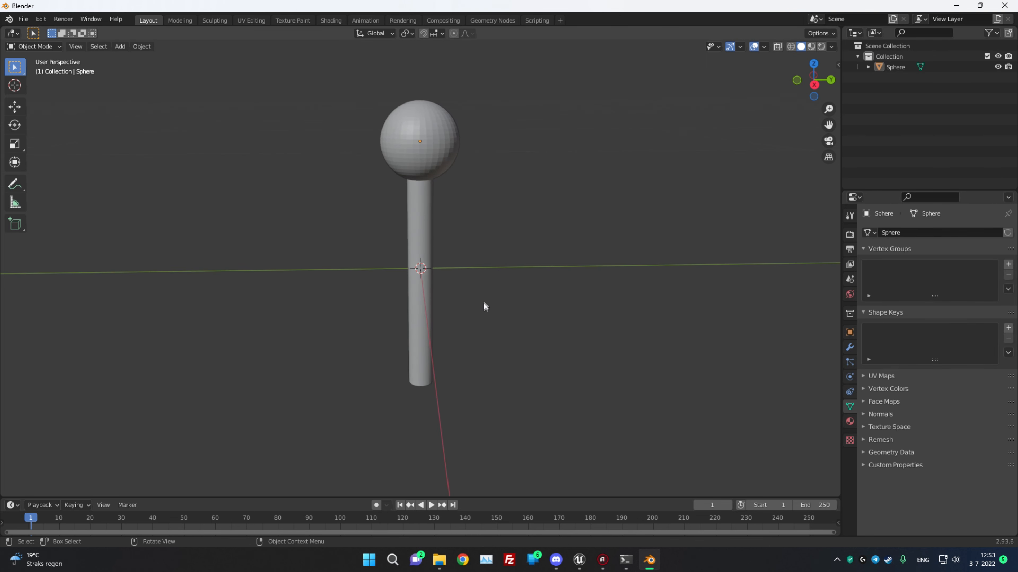
middle_drag(526, 230, 530, 245)
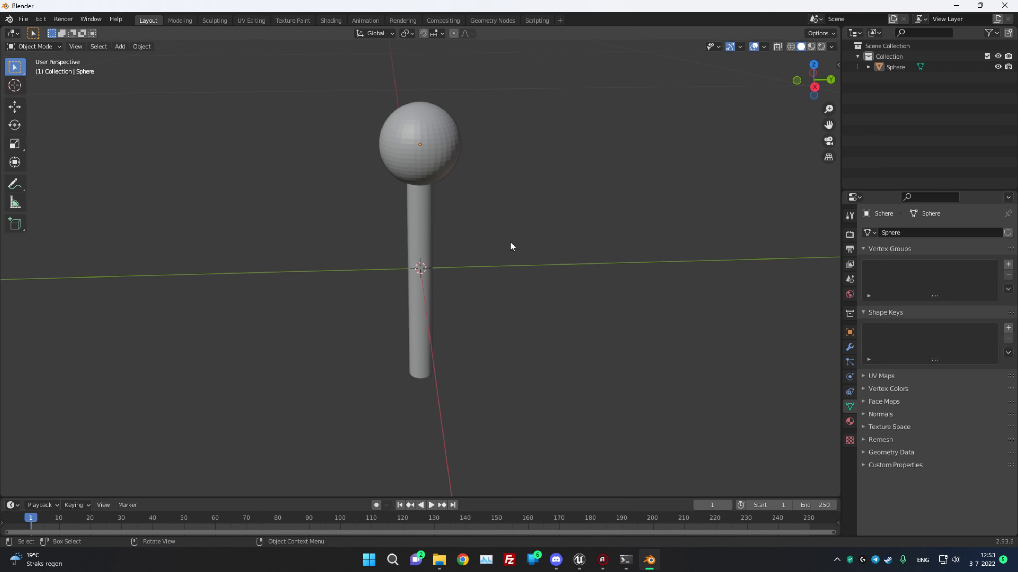
key(a)
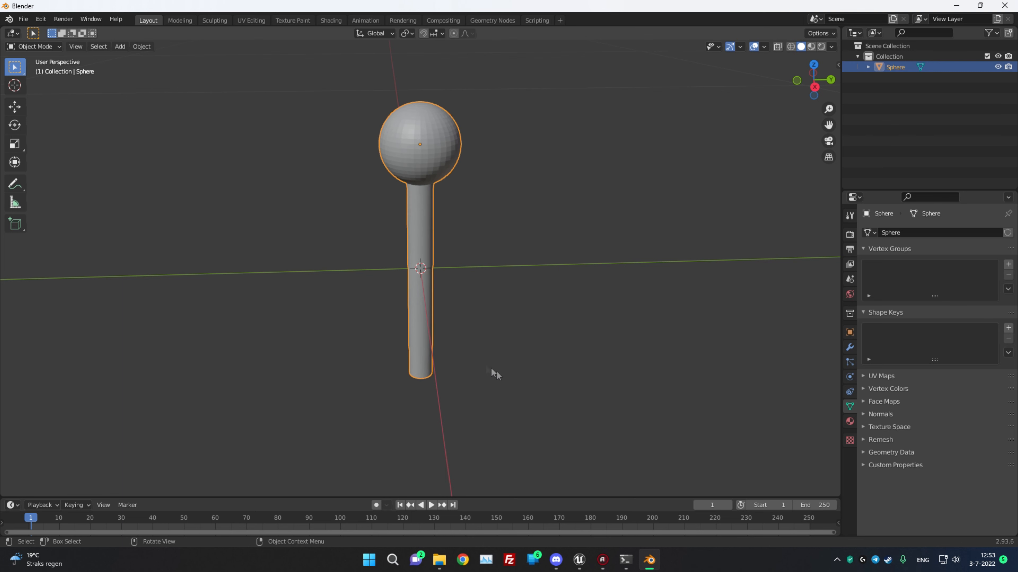
middle_drag(460, 353, 460, 312)
click(486, 242)
middle_drag(486, 242, 447, 235)
scroll(489, 234, up, 2)
scroll(501, 256, up, 5)
click(447, 255)
scroll(445, 244, down, 2)
scroll(445, 244, up, 2)
scroll(446, 235, down, 6)
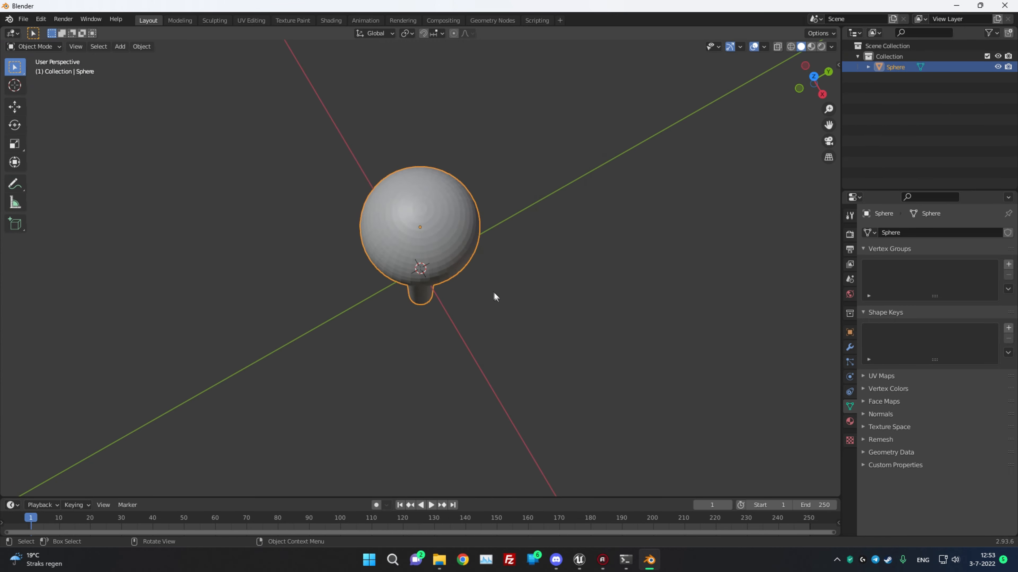
middle_drag(493, 290, 488, 241)
scroll(487, 241, down, 2)
click(540, 303)
middle_drag(540, 303, 477, 250)
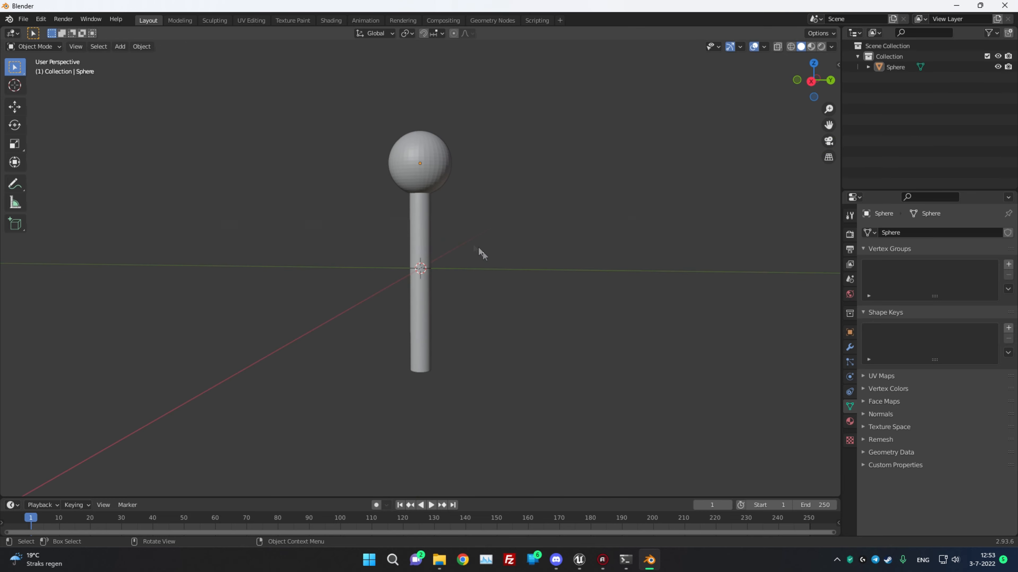
Select the joined sphere and rod and add a Remesh modifier to it
drag(323, 111, 474, 435)
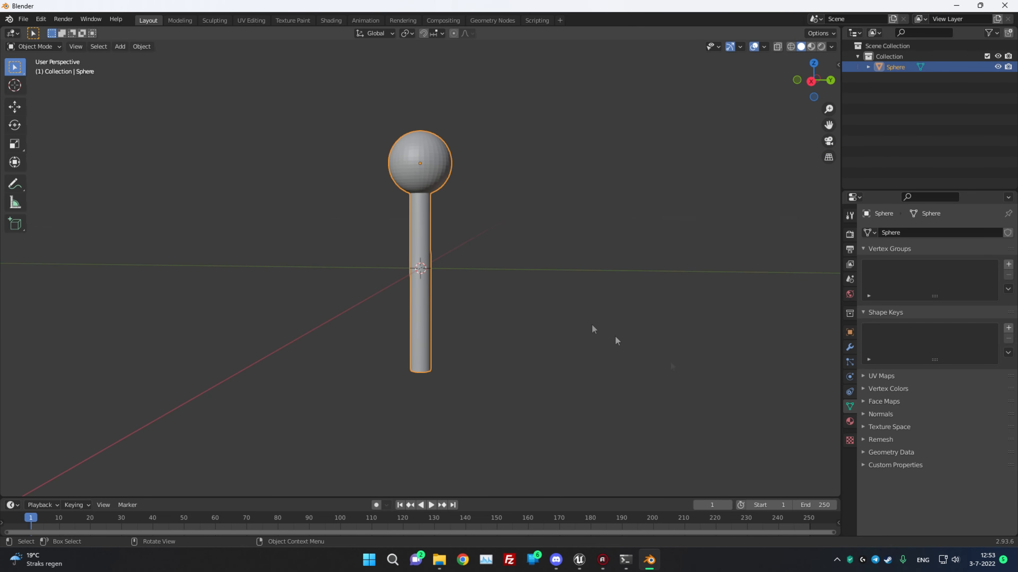
click(849, 347)
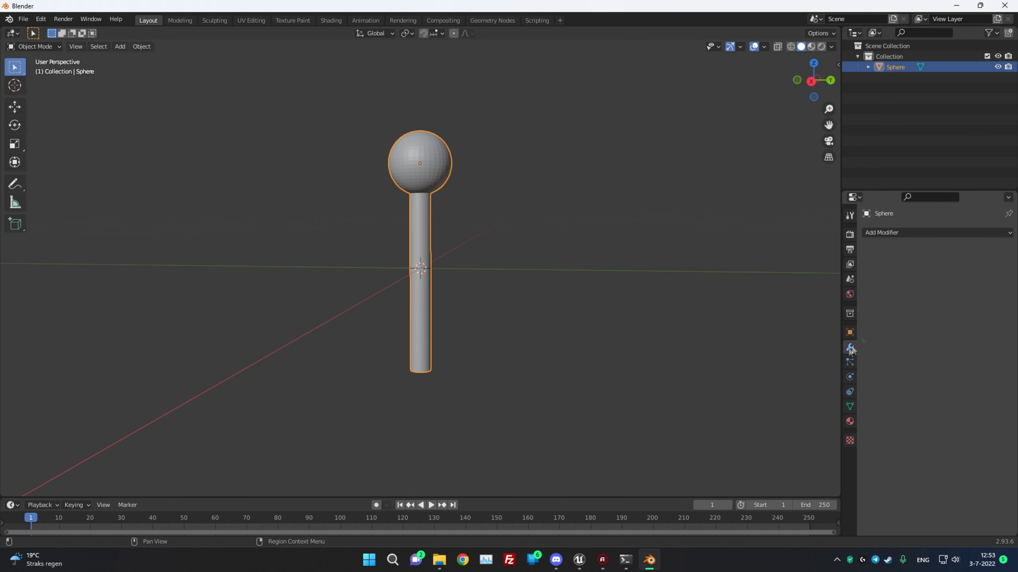
click(888, 233)
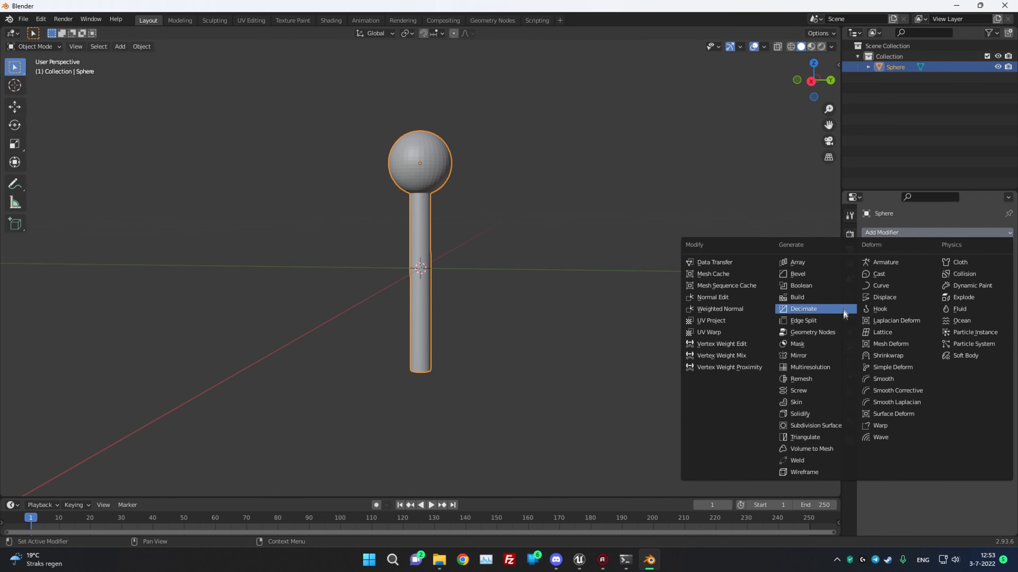
click(806, 380)
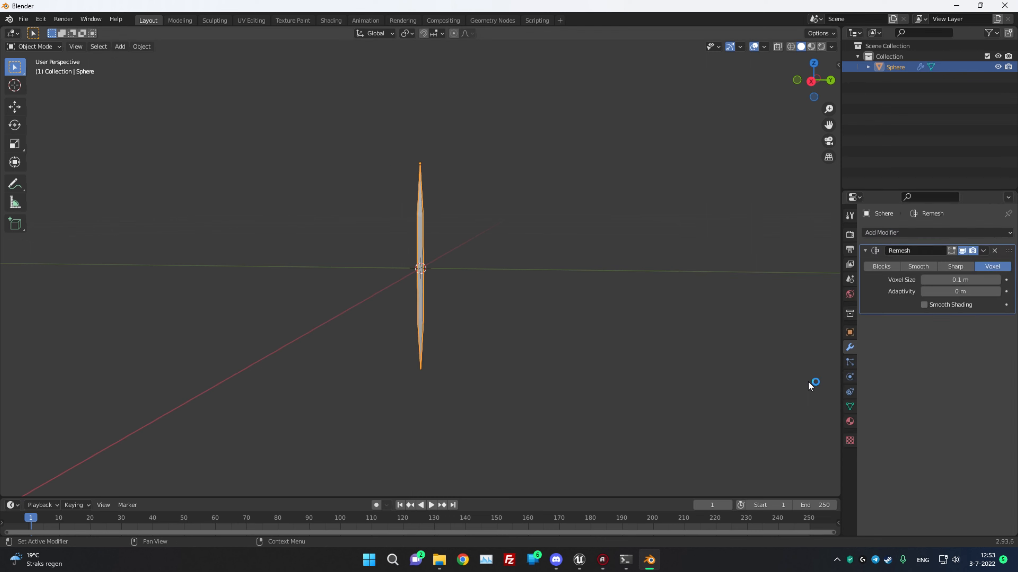
middle_drag(468, 325, 569, 322)
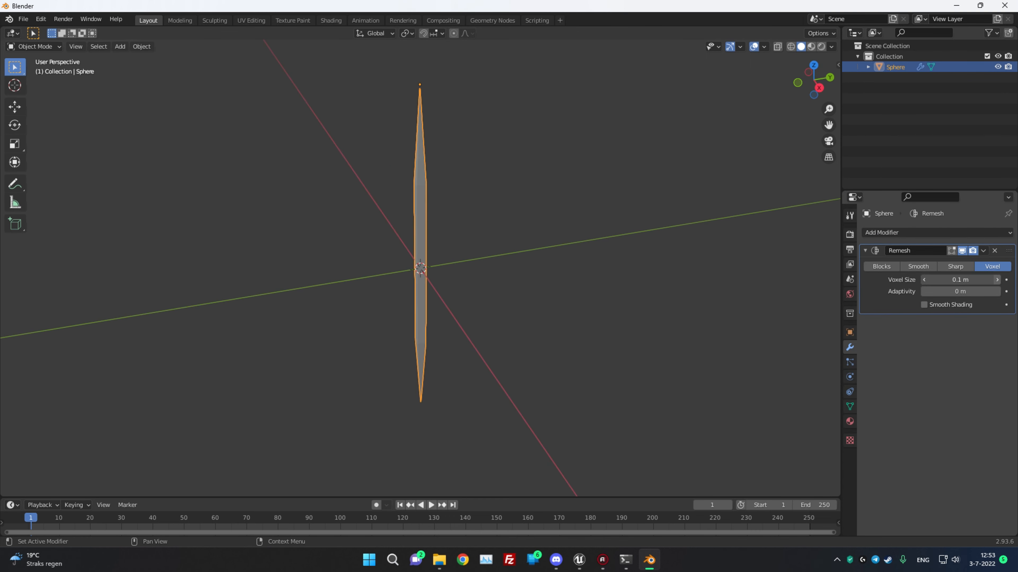
Try larger voxel sizes for the Remesh modifier in small increments
click(996, 280)
click(997, 280)
click(997, 279)
click(996, 280)
click(996, 280)
click(997, 280)
click(997, 279)
click(997, 280)
Set the Remesh voxel size to 0.01 m and check the resulting shape
click(959, 280)
drag(928, 280, 937, 280)
text(.01)
key(Return)
middle_drag(610, 265, 575, 265)
Refine the Remesh voxel size to 0.005 m and check the sphere and rod
click(973, 280)
click(935, 281)
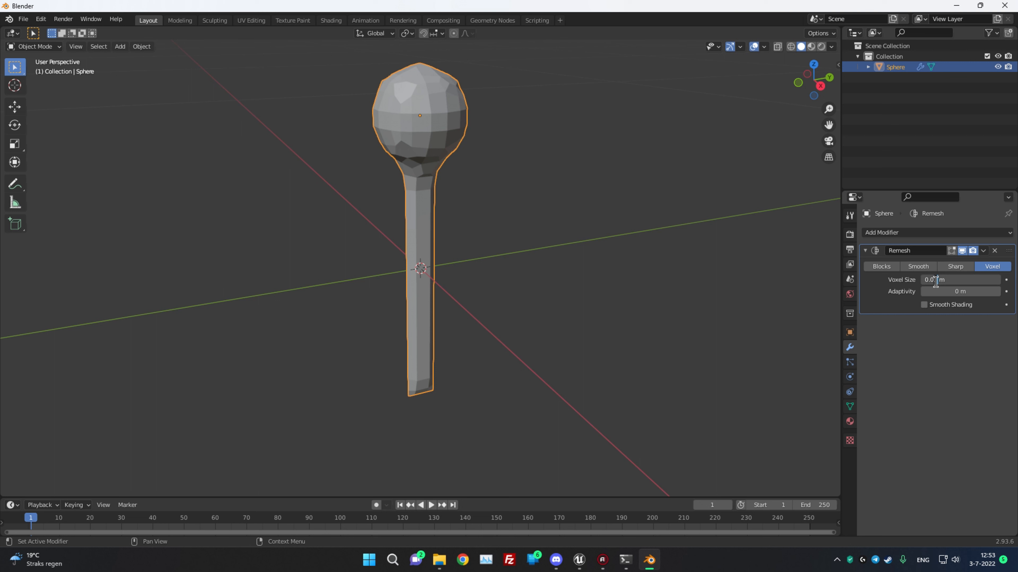
key(BackSpace)
text(05)
key(Return)
middle_drag(682, 246, 768, 260)
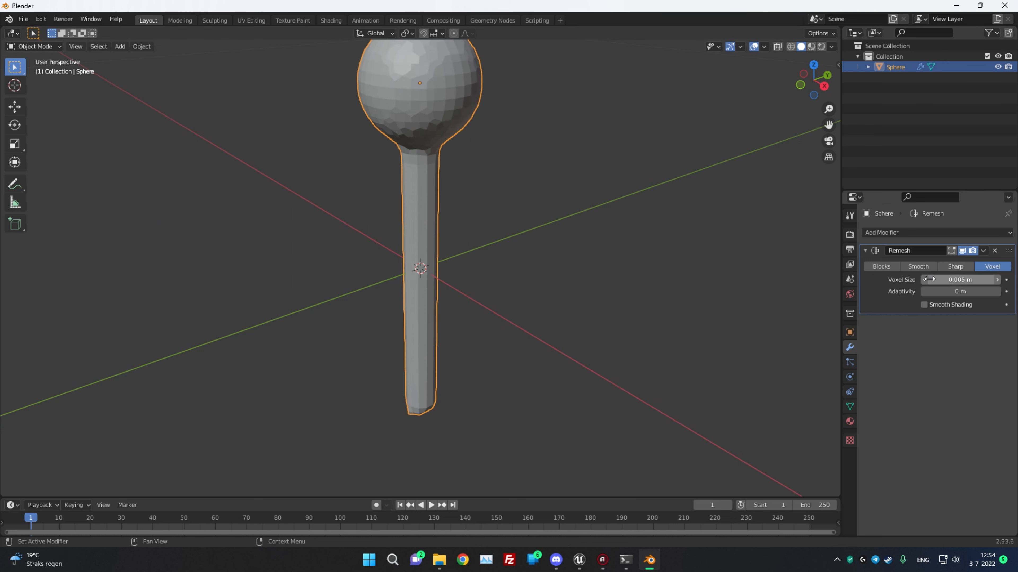
Set the Remesh voxel size to 0.0001 m and check the mesh inside the sphere
drag(969, 280, 956, 280)
click(968, 279)
click(941, 279)
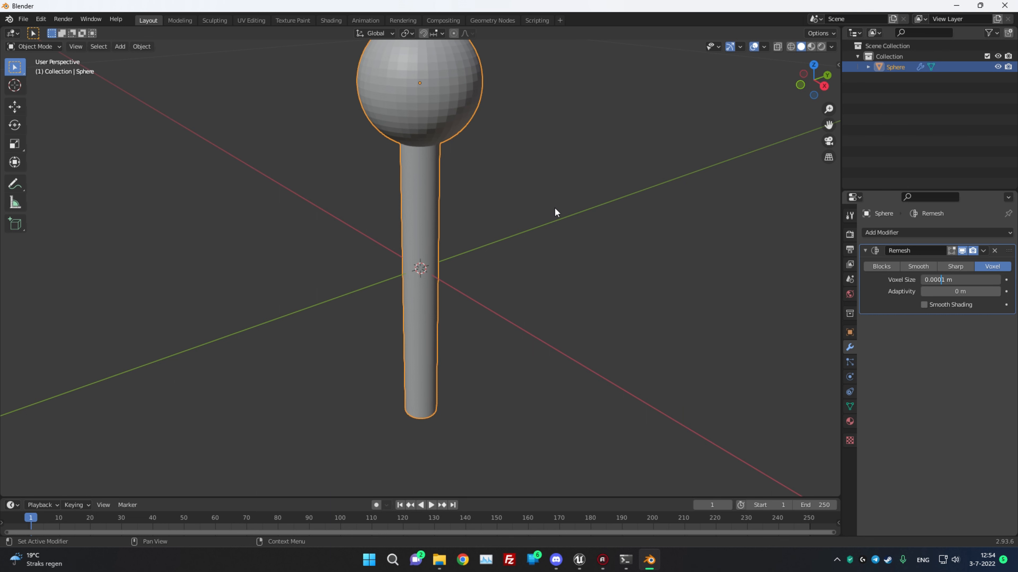
middle_drag(559, 206, 533, 278)
scroll(563, 255, up, 3)
scroll(557, 287, up, 5)
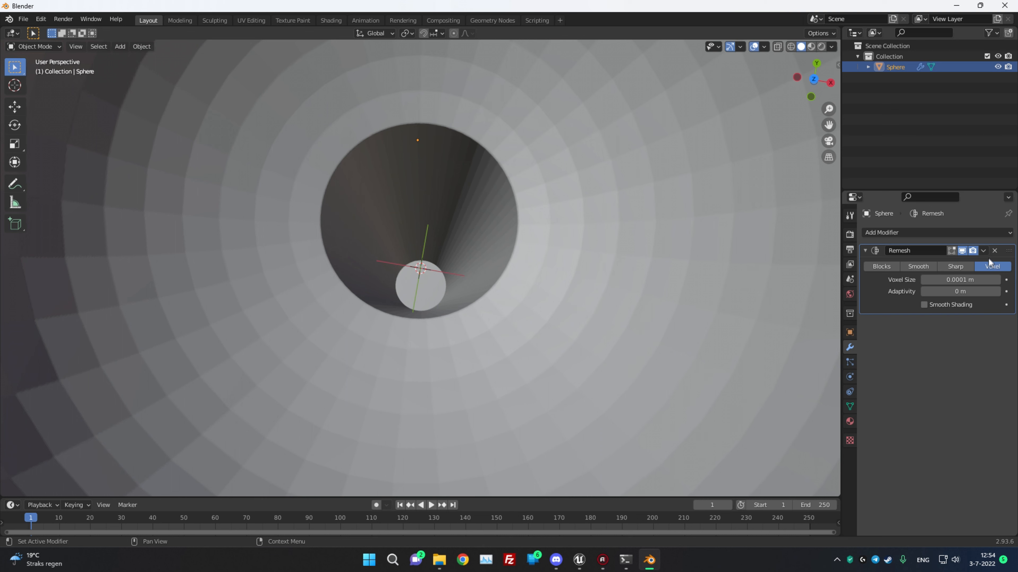
Remove the Remesh modifier, check the original mesh, and undo the removal
click(994, 251)
scroll(547, 268, down, 6)
middle_drag(547, 268, 552, 177)
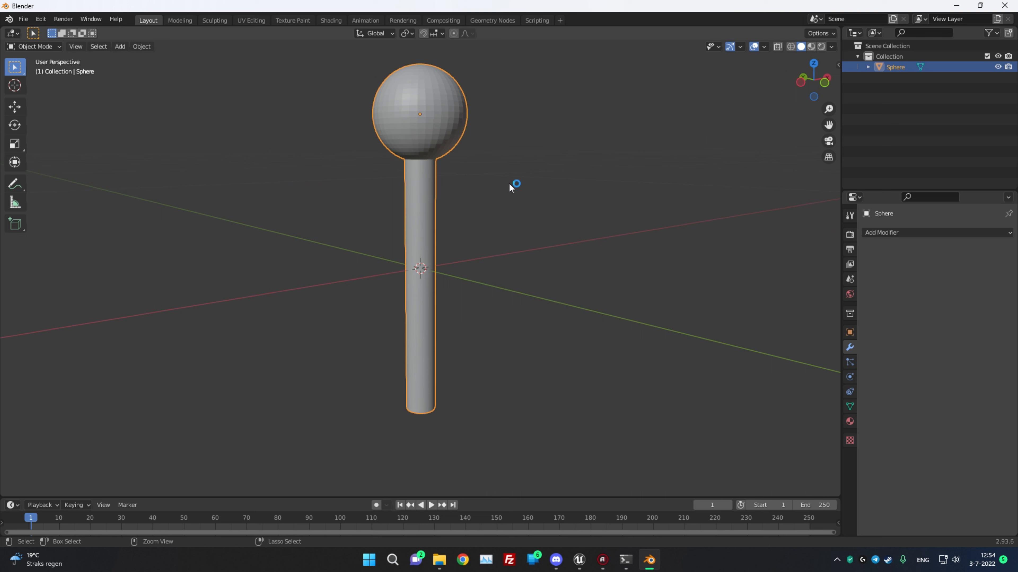
key(ctrl+z)
key(ctrl+z)
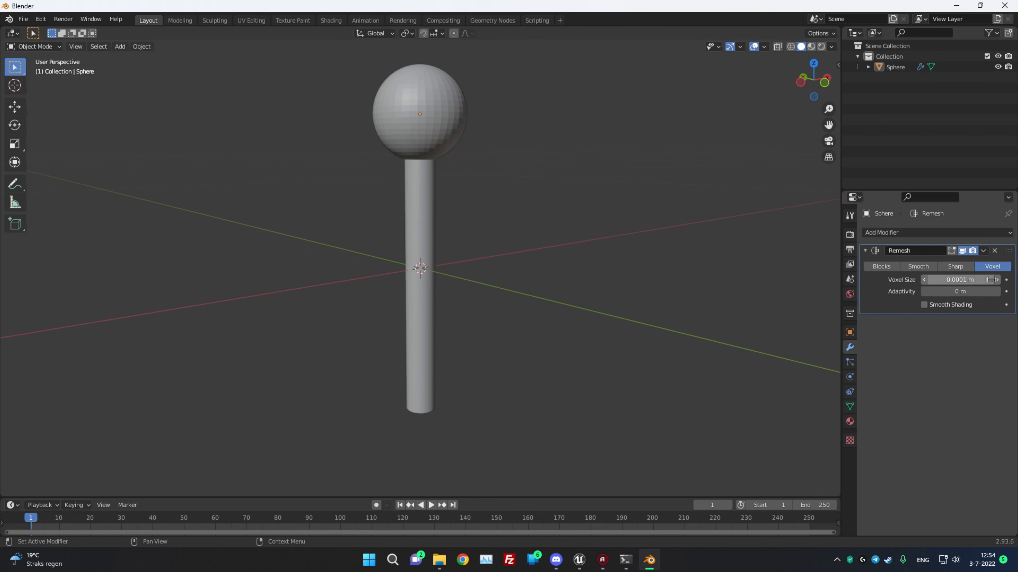
Apply the Remesh modifier to the joined sphere and rod
click(984, 248)
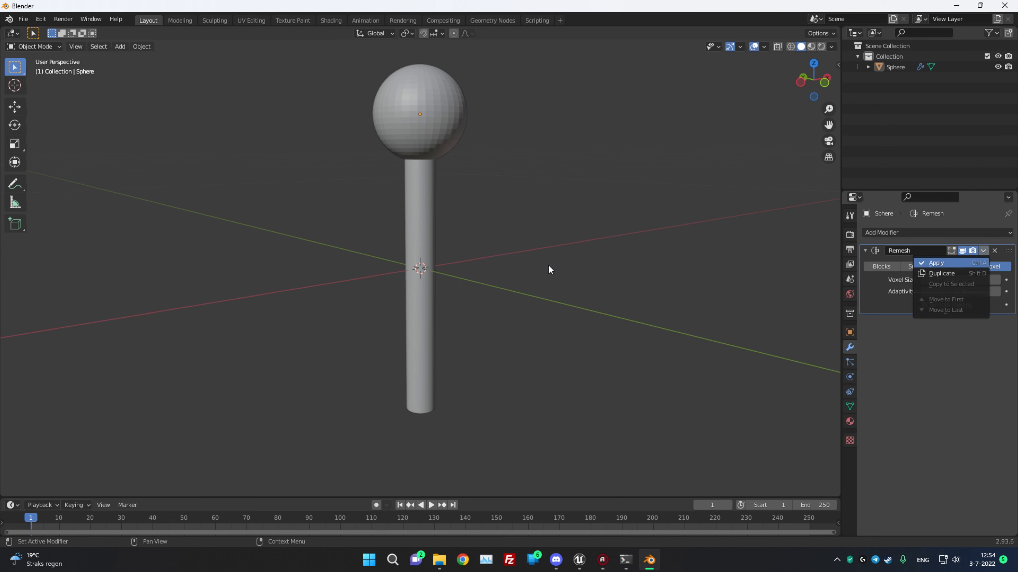
middle_drag(554, 228, 535, 306)
scroll(498, 252, up, 4)
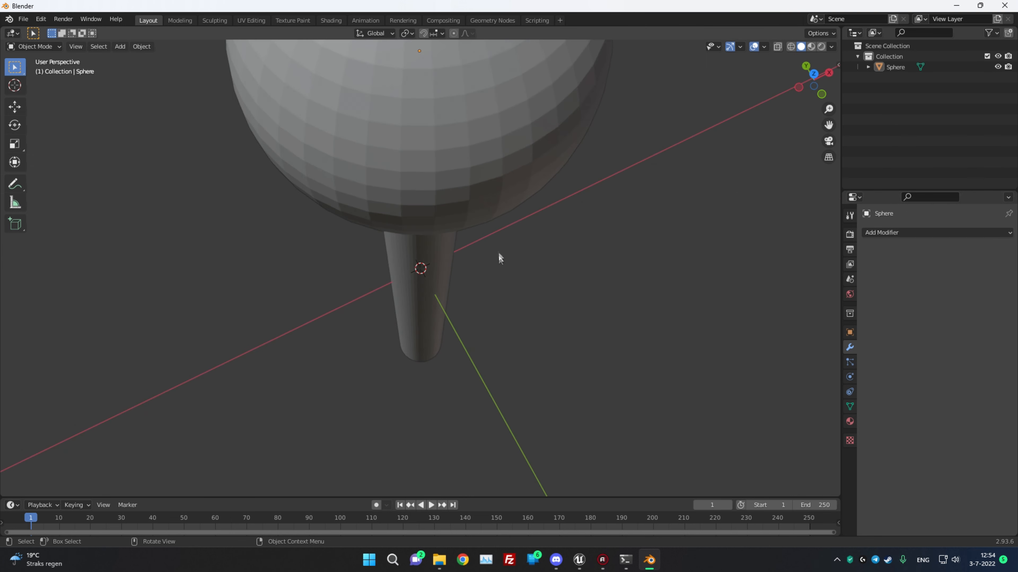
Examine the remeshed object's hollow interior and its outer surface around the sphere and rod
middle_drag(498, 252, 479, 278)
scroll(479, 277, up, 5)
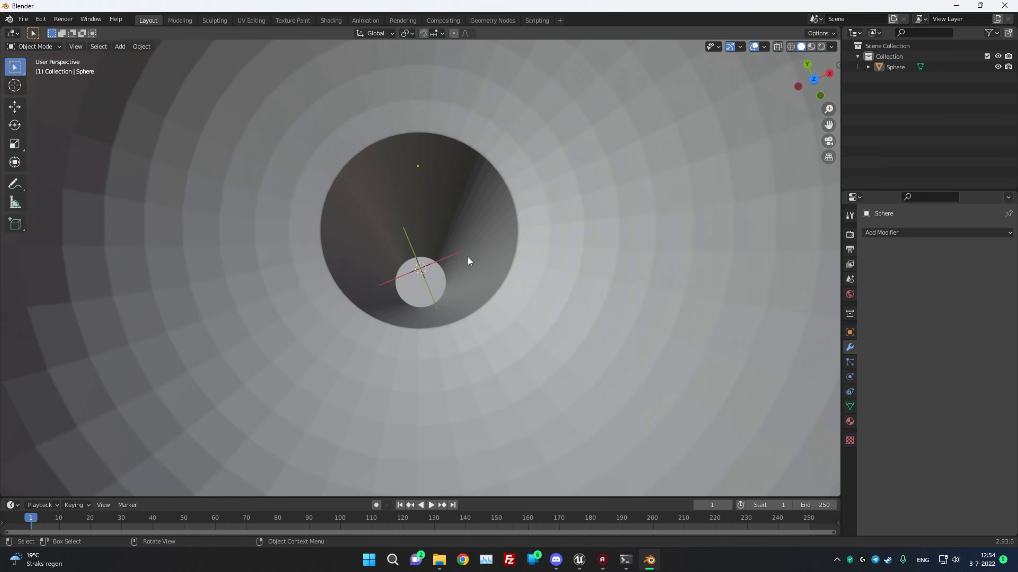
scroll(461, 257, up, 5)
scroll(458, 257, down, 5)
middle_drag(451, 257, 449, 185)
scroll(445, 245, down, 8)
scroll(473, 212, down, 3)
middle_drag(518, 276, 481, 298)
scroll(471, 318, up, 3)
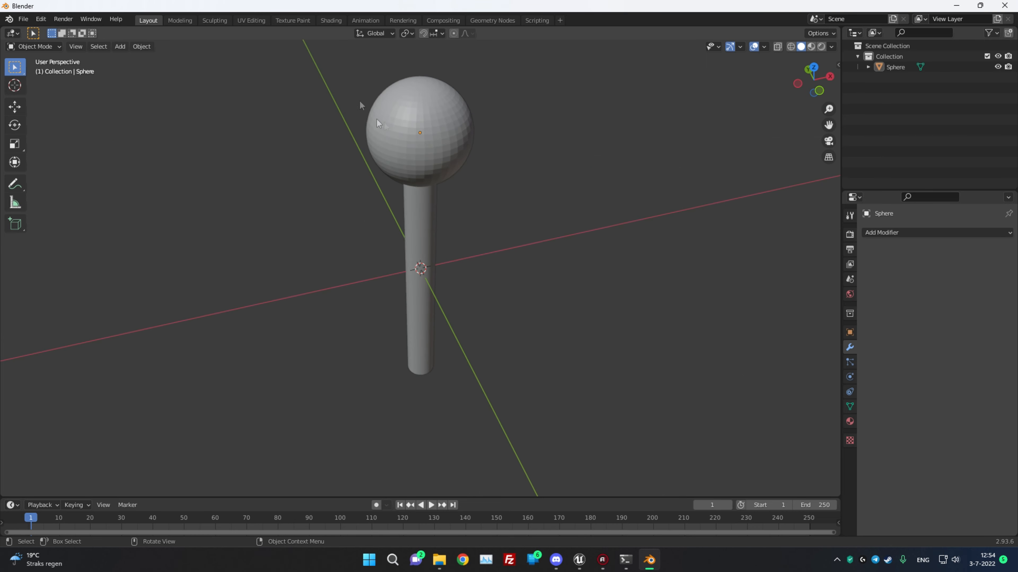
middle_drag(350, 128, 543, 170)
Add a Decimate modifier to the remeshed object and set its collapse ratio to 0.1
click(930, 232)
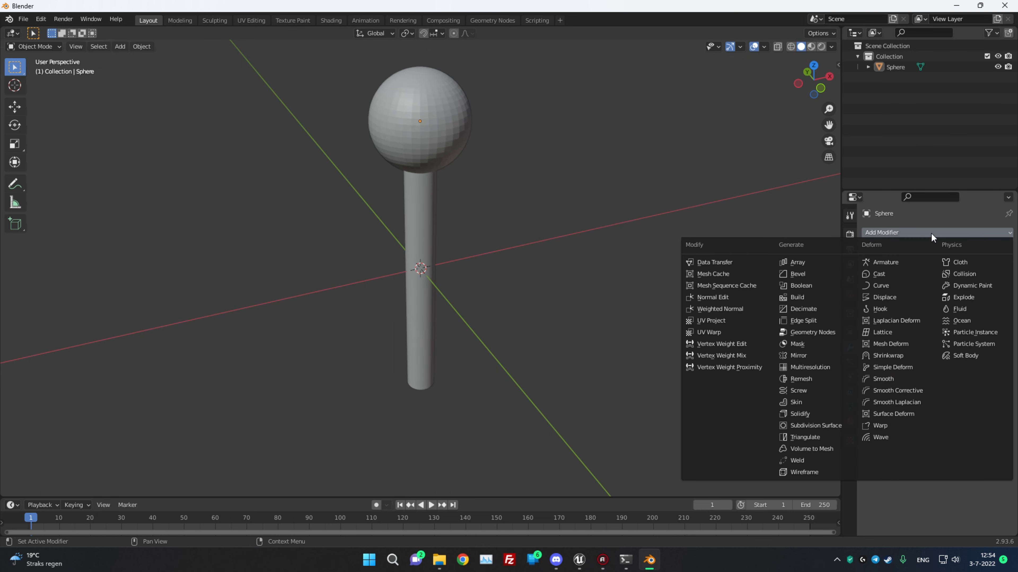
click(801, 308)
middle_drag(544, 252, 543, 244)
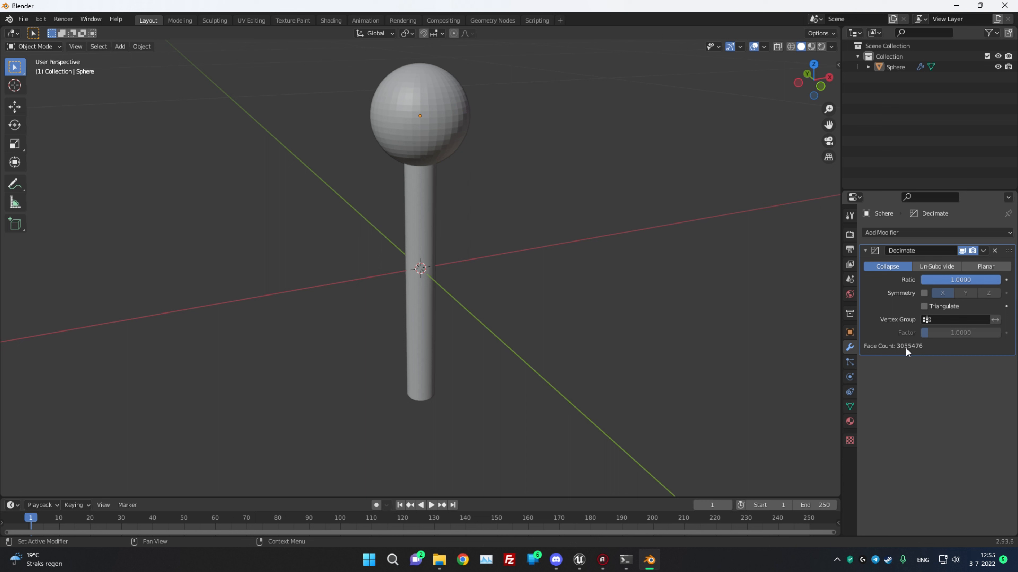
double_click(965, 280)
text(0.01)
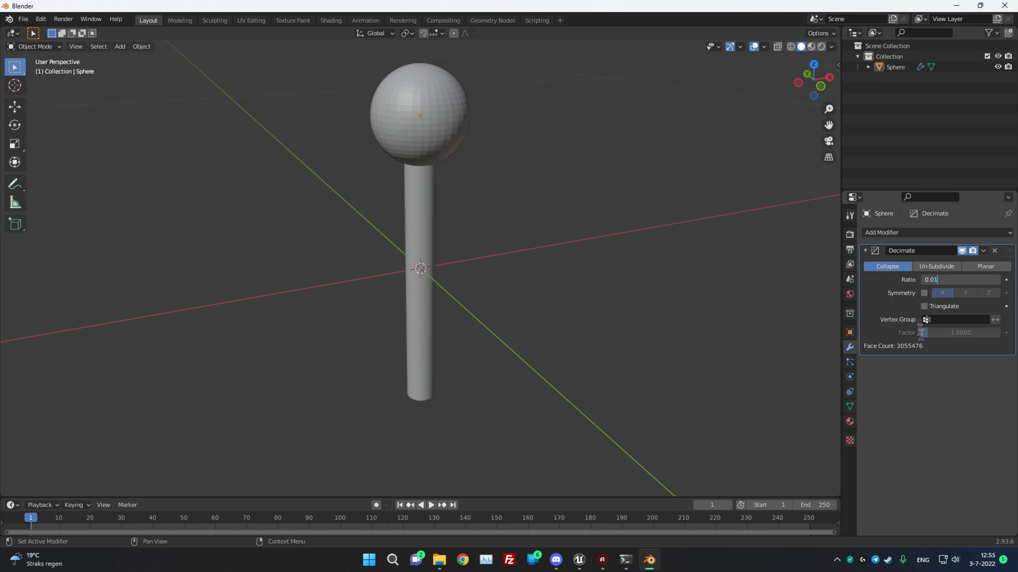
drag(930, 279, 939, 280)
text(1)
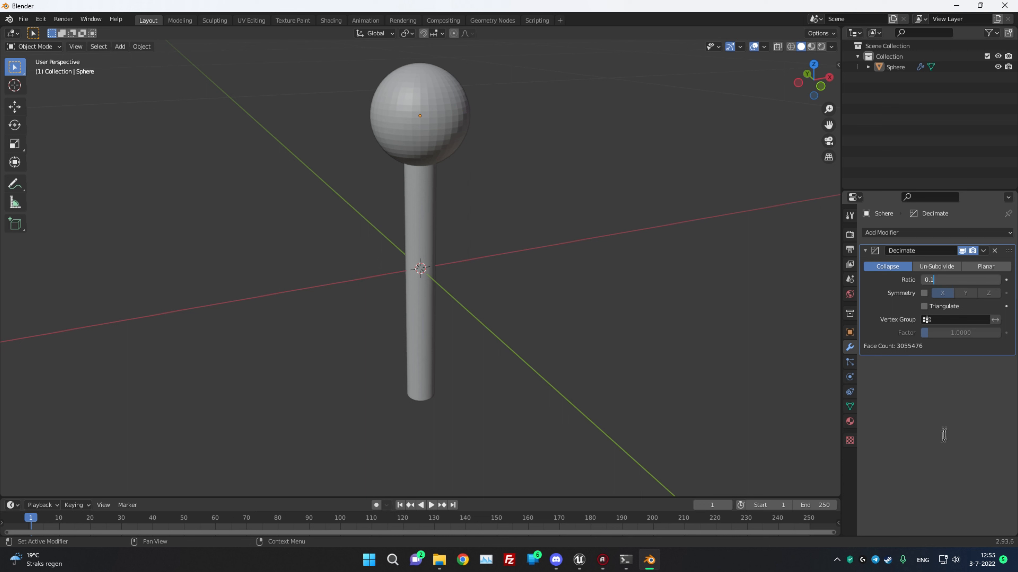
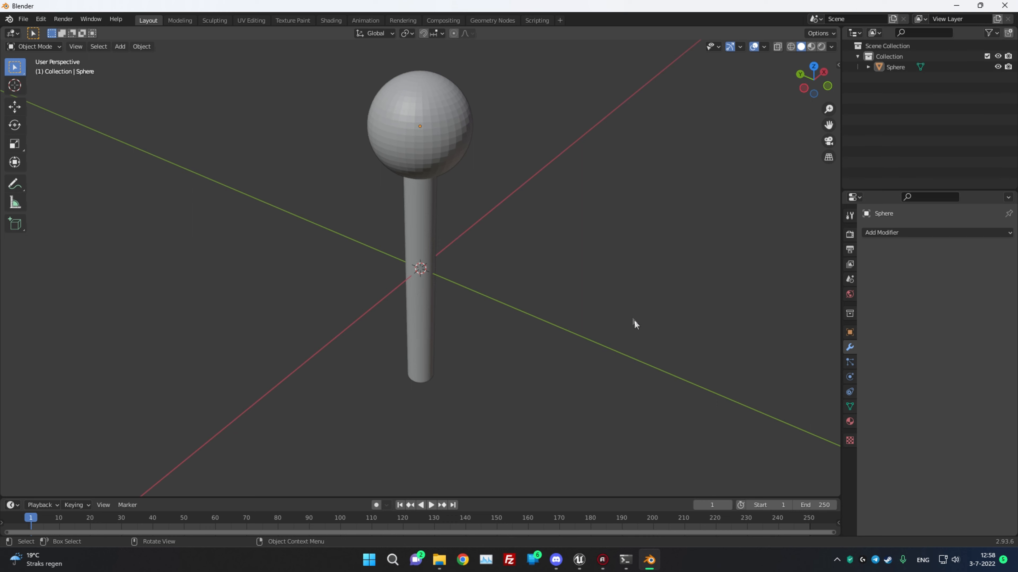
Save the scene as untitled.blend on the K: drive
click(398, 138)
click(612, 396)
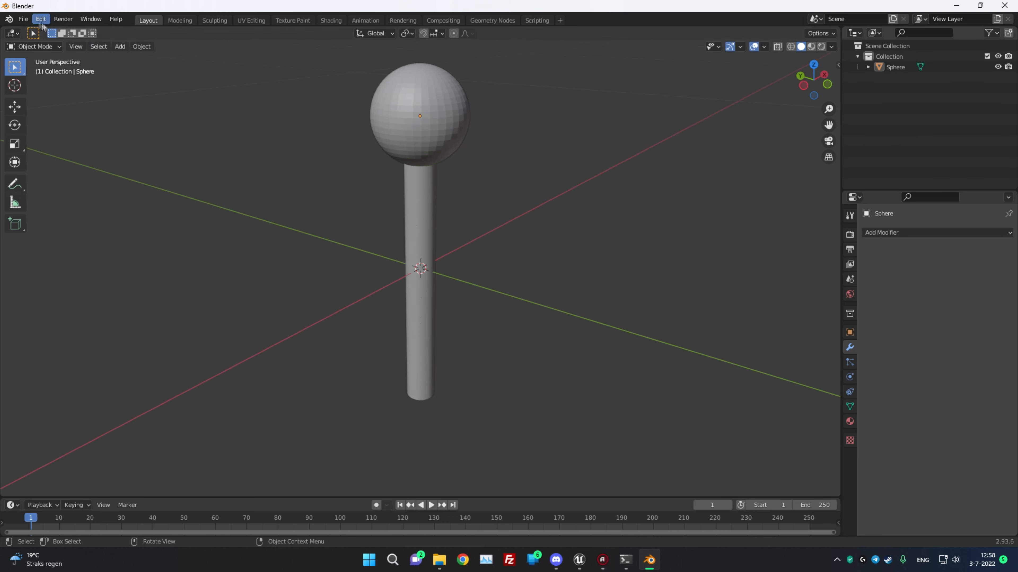
click(22, 19)
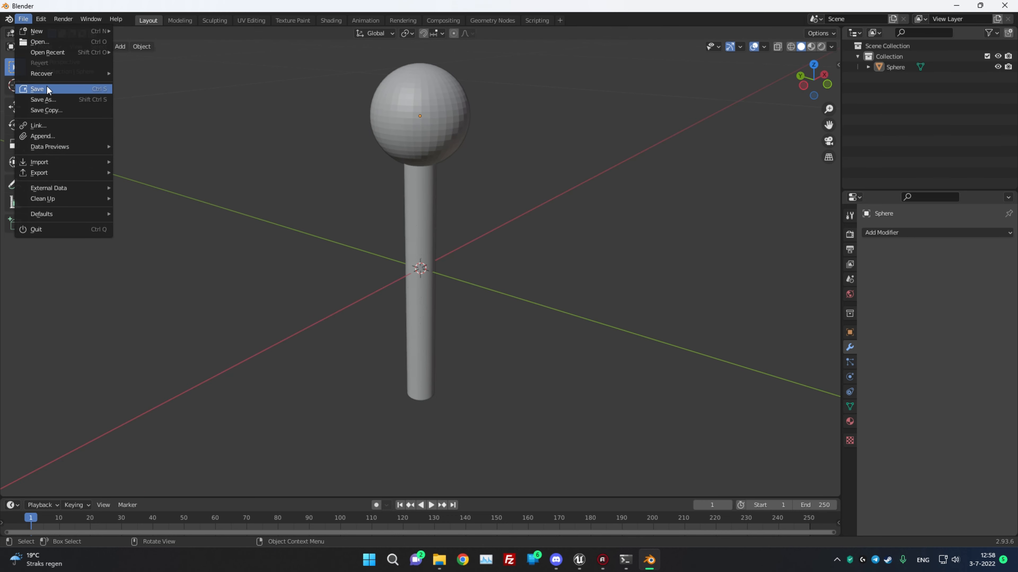
click(60, 88)
click(267, 389)
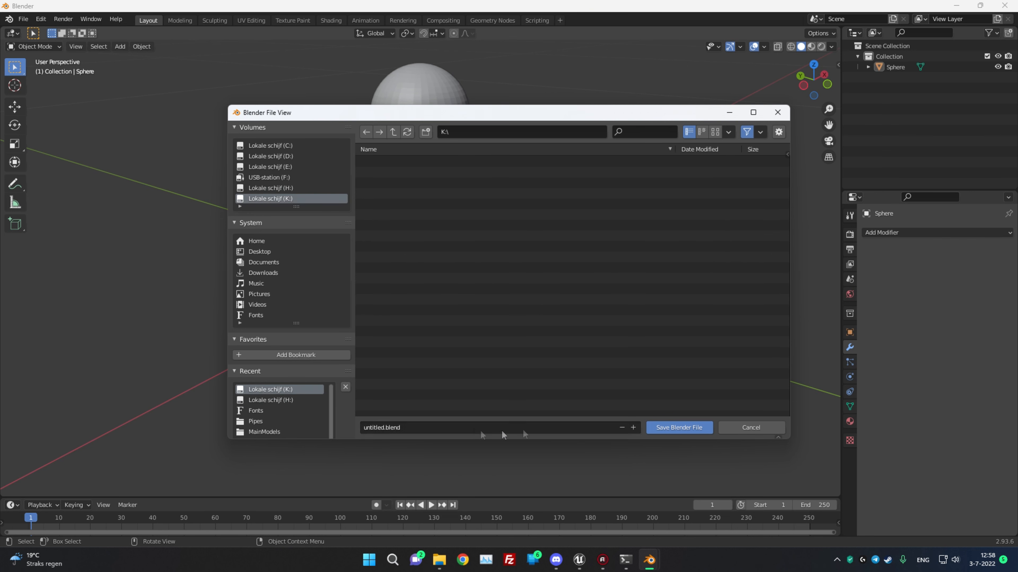
click(679, 427)
Add a Decimate modifier to the joined sphere and rod with a collapse ratio of 0.5
middle_drag(513, 208, 554, 246)
drag(277, 79, 521, 376)
click(231, 279)
middle_drag(231, 277, 397, 142)
click(398, 142)
click(893, 234)
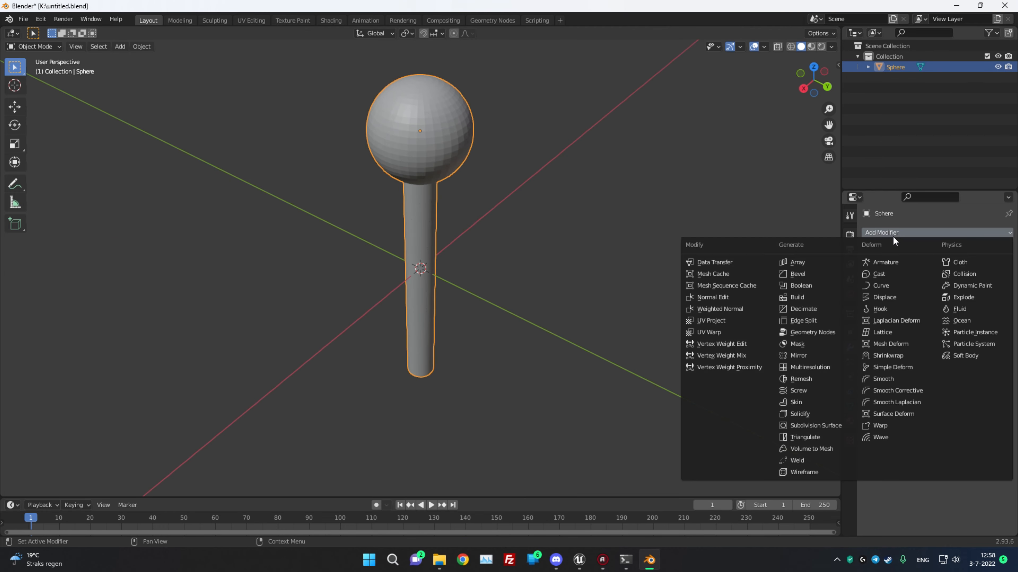
click(807, 307)
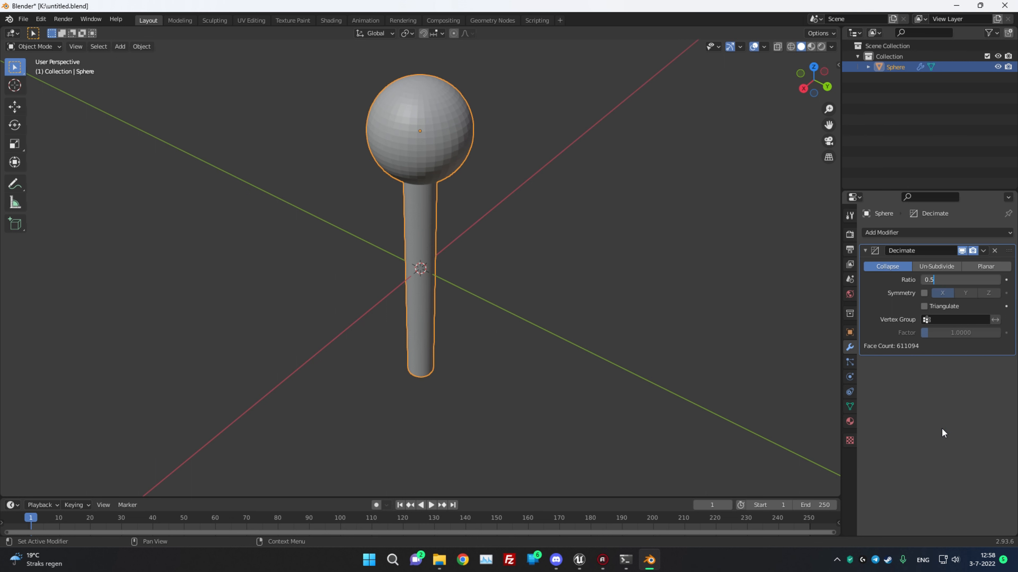
key(Return)
middle_drag(522, 324, 761, 288)
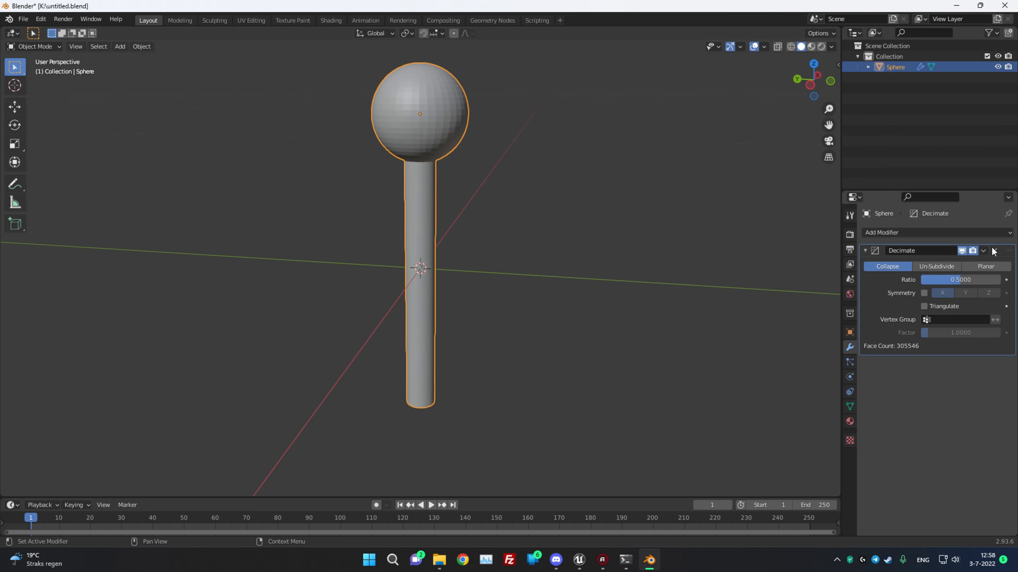
Set the Decimate modifier's collapse ratio to 0.2 and look over the object's shape
click(964, 279)
text(0.2)
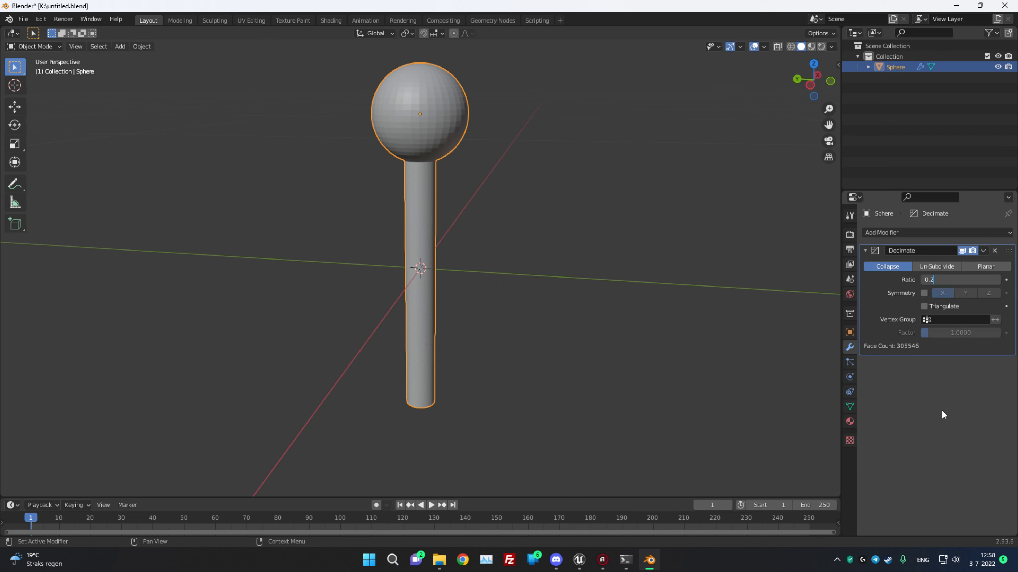
key(Return)
middle_drag(570, 258, 633, 230)
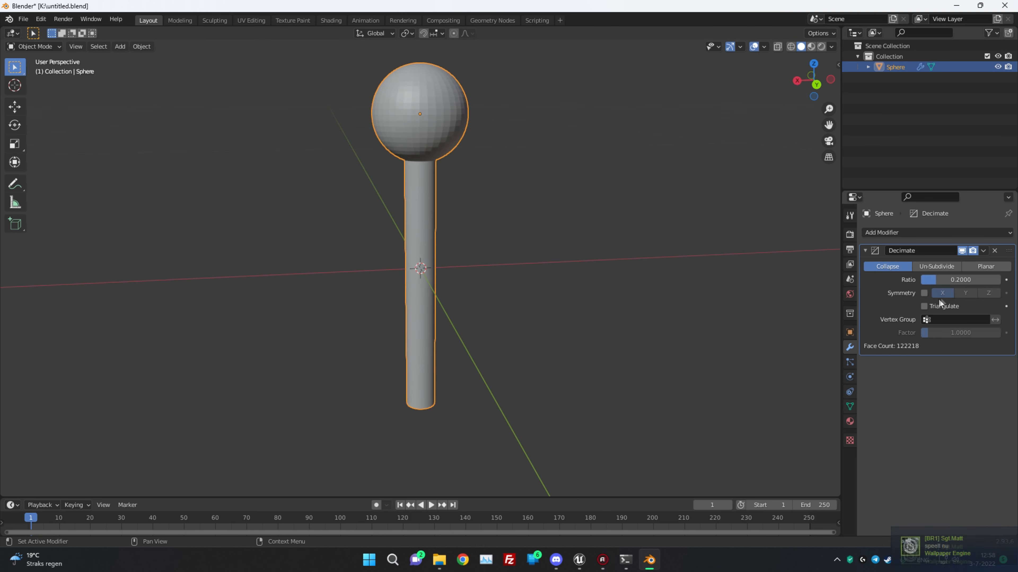
Set the Decimate modifier's collapse ratio to 0.1 and apply the modifier
click(993, 280)
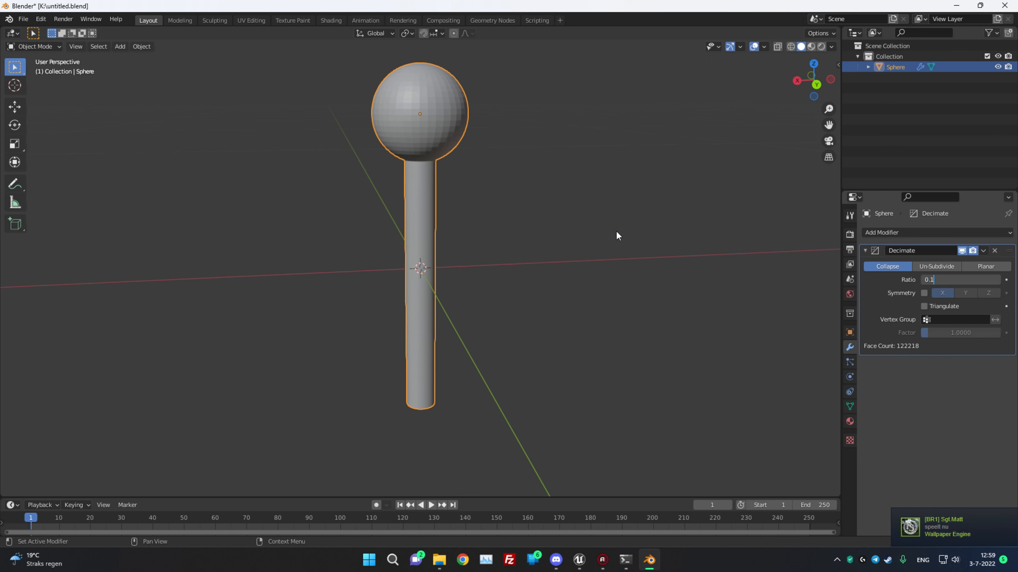
key(Return)
middle_drag(622, 235, 686, 316)
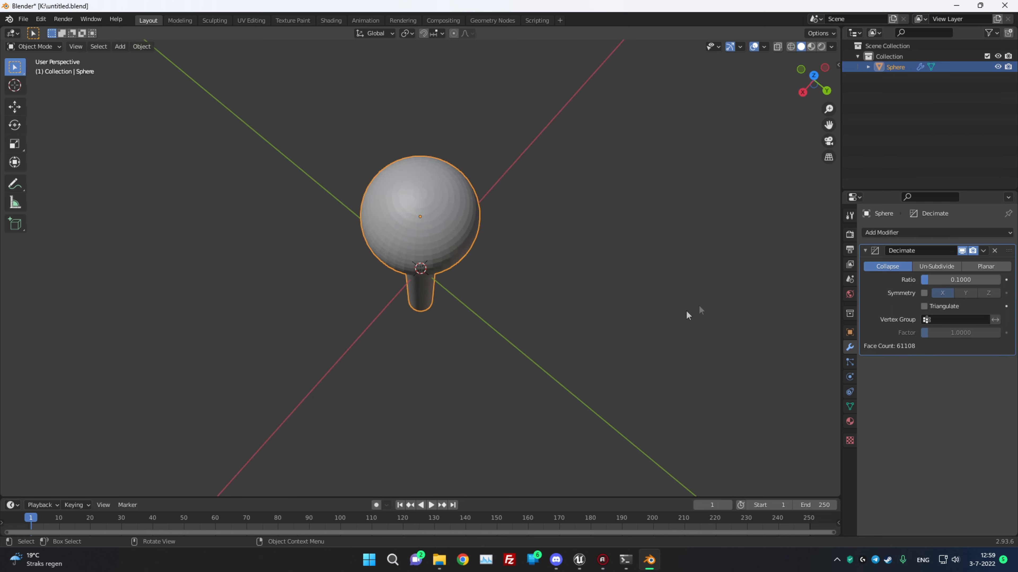
click(984, 251)
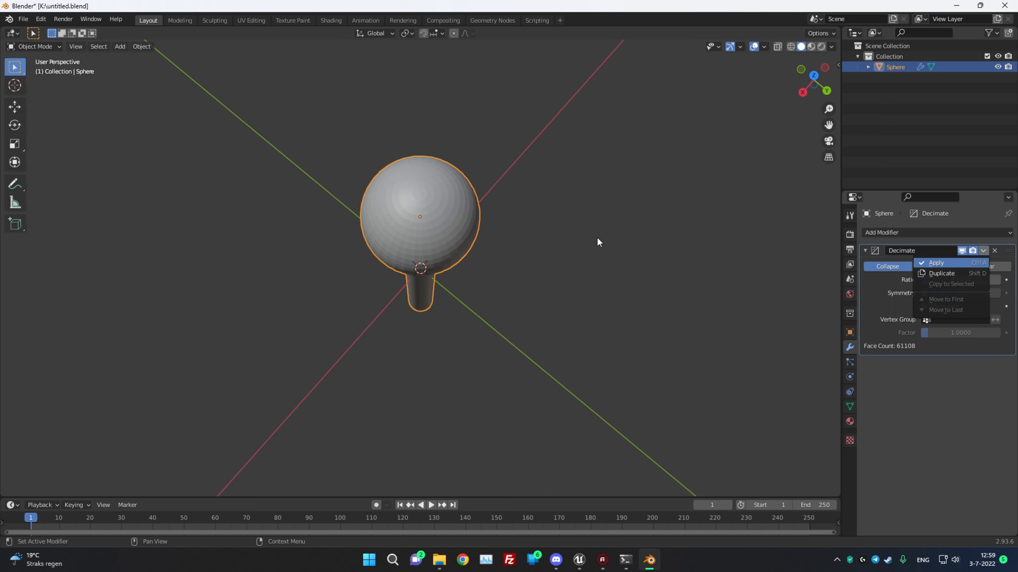
middle_drag(597, 243, 552, 204)
click(552, 193)
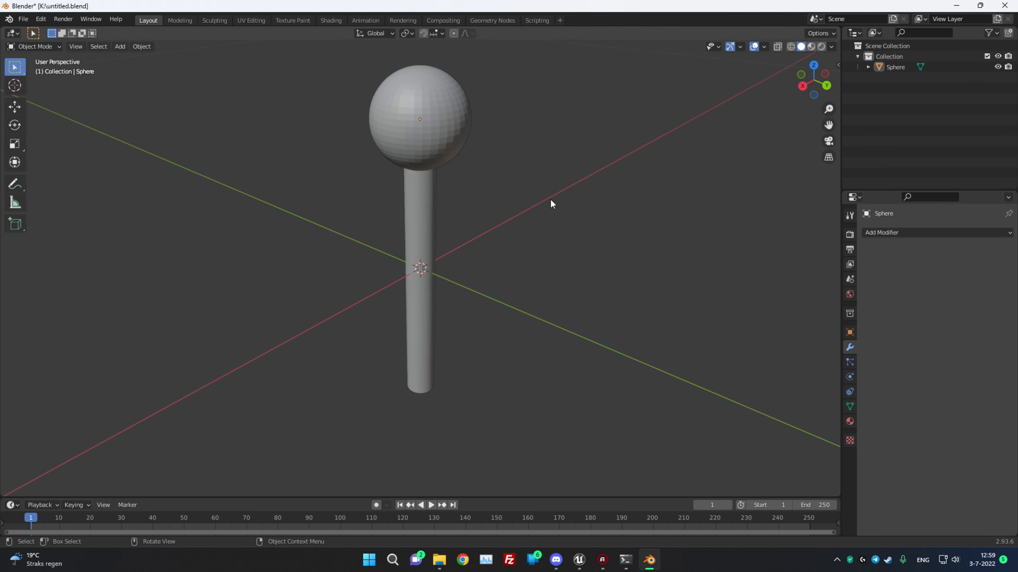
Enter Edit Mode and examine the decimated mesh inside the sphere, around the opening into the rod
key(Tab)
scroll(443, 203, up, 6)
middle_drag(486, 216, 433, 336)
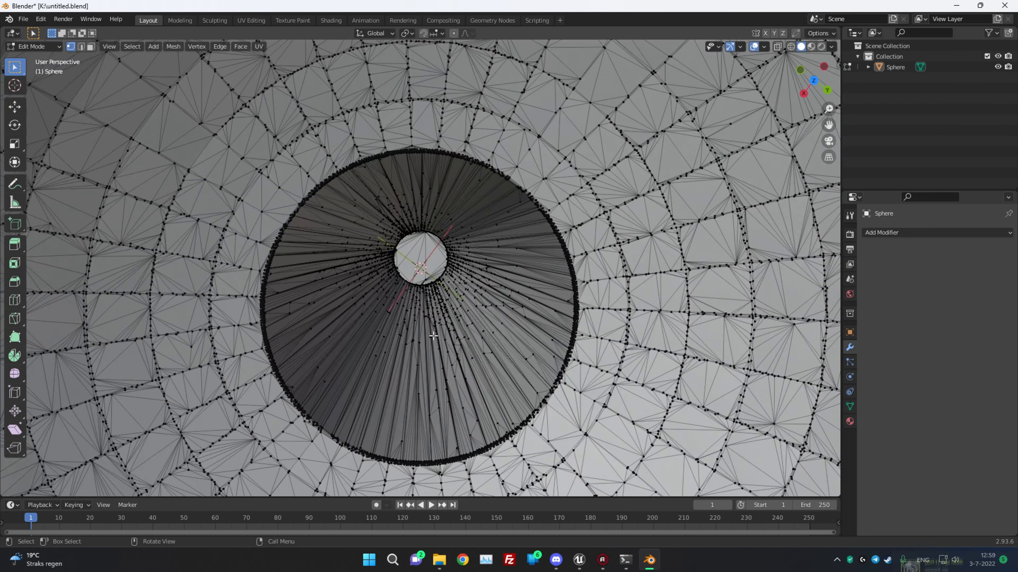
scroll(433, 336, down, 1)
scroll(433, 321, up, 1)
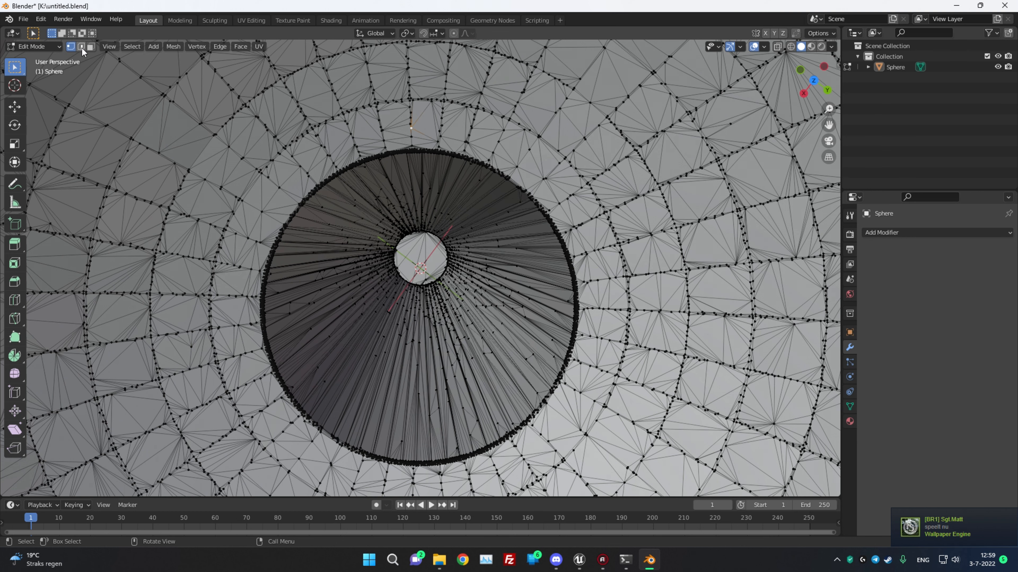
Switch to face selection and pick individual triangles around the rod opening to inspect the mesh layout
click(91, 46)
click(426, 121)
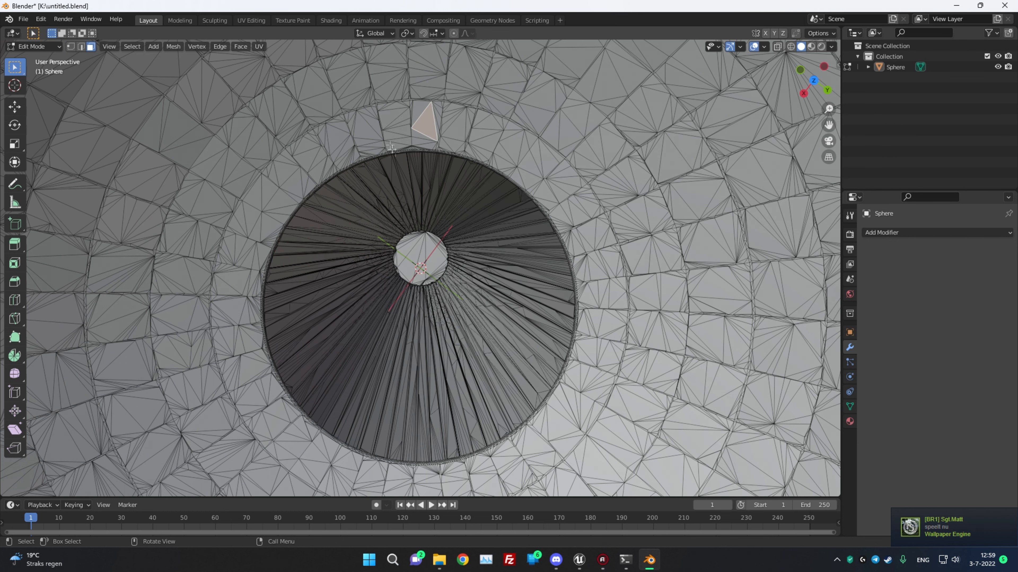
click(396, 120)
click(283, 115)
click(505, 74)
click(252, 134)
click(339, 128)
click(314, 84)
click(462, 93)
click(649, 149)
click(568, 184)
click(661, 255)
click(581, 269)
click(650, 367)
click(570, 407)
Select several adjoining triangles on the sphere's outer surface to examine how its faces are divided
mouse_move(497, 323)
middle_down()
mouse_move(497, 277)
mouse_move(487, 328)
middle_up()
click(487, 328)
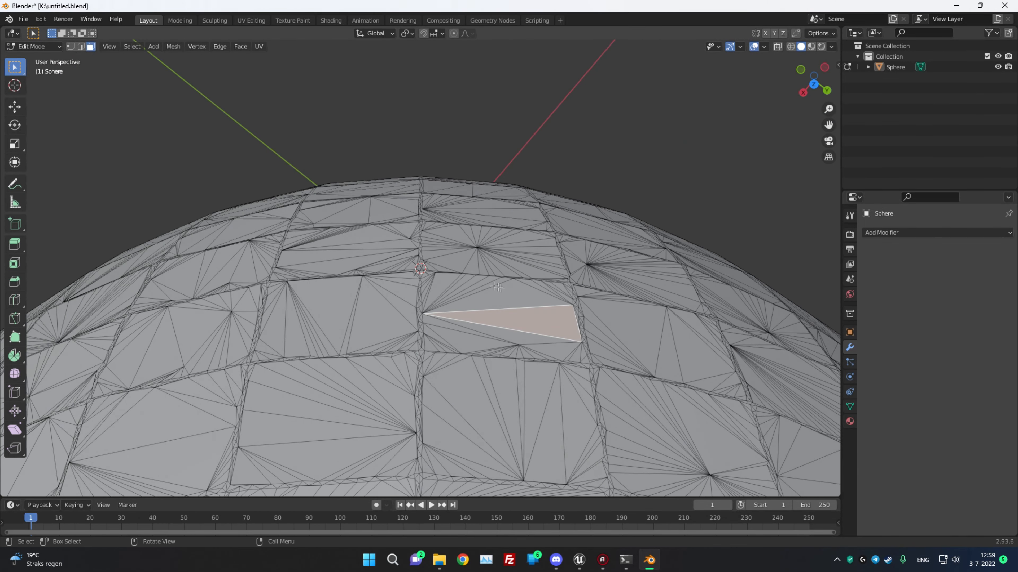
key(ctrl+KP_Add)
click(459, 283)
shift+click(491, 295)
shift+click(499, 317)
shift+click(499, 329)
Return to Object Mode, select the object, and save the changes to untitled.blend
scroll(498, 329, down, 12)
middle_drag(499, 329, 437, 208)
key(Tab)
scroll(481, 279, up, 3)
click(437, 209)
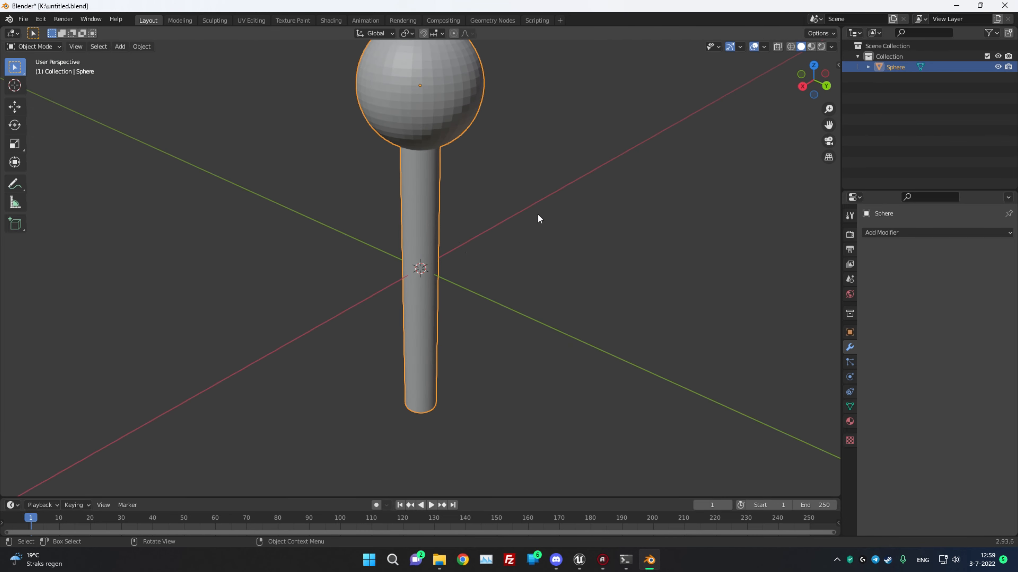
click(24, 20)
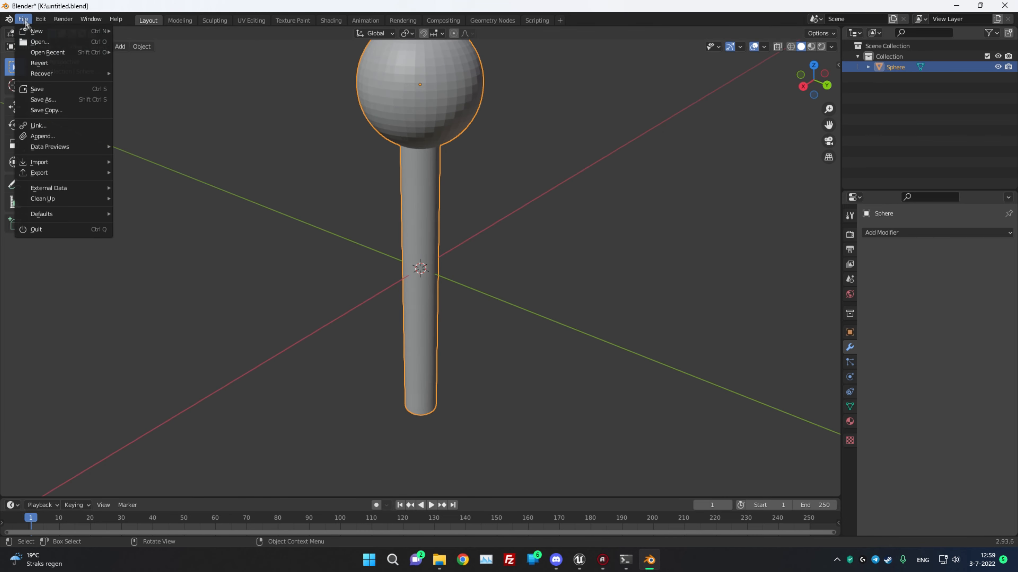
click(37, 89)
Add another Decimate modifier to the sphere and rod with a collapse ratio of 0.1
click(909, 233)
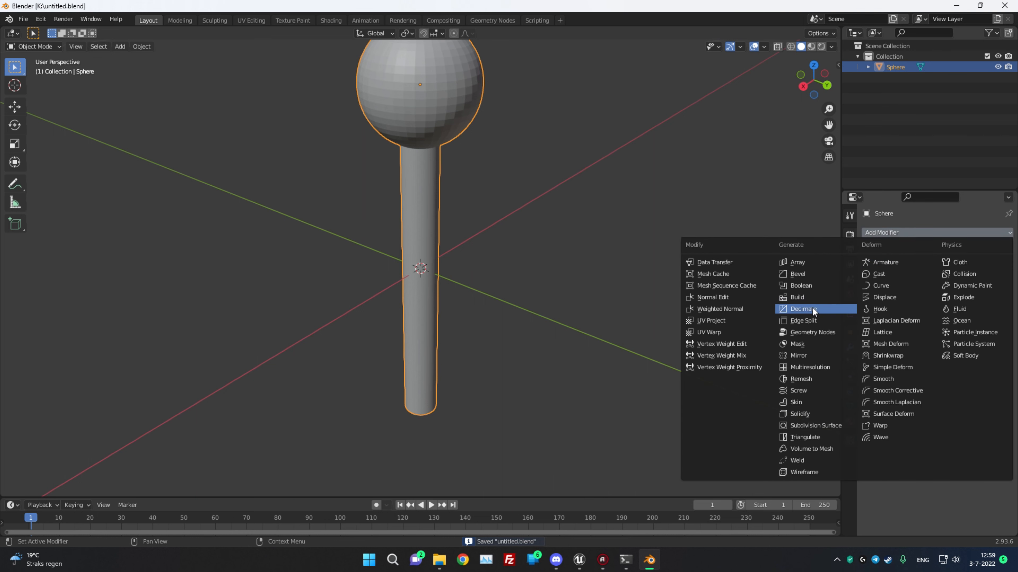
click(803, 309)
click(974, 280)
text(0.1)
key(Return)
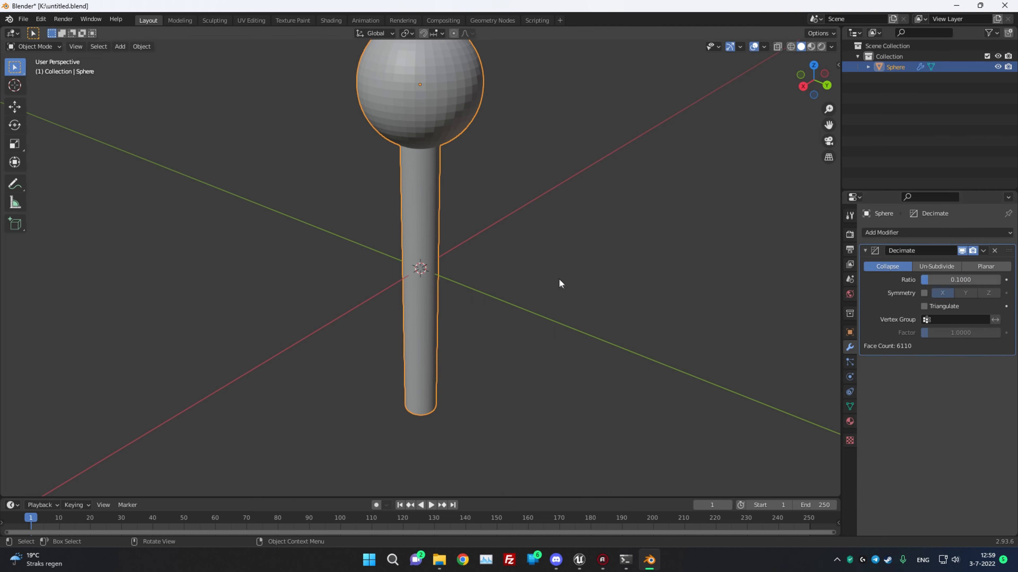
middle_drag(566, 261, 381, 260)
Try Decimate ratios of 0.05 and 0.01 and compare the object's shape
click(969, 279)
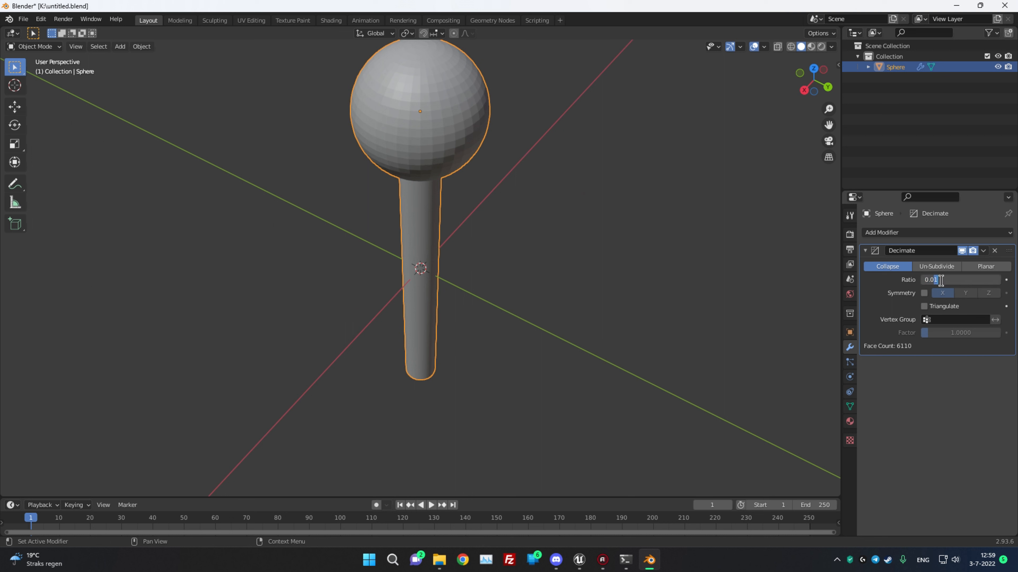
text(5)
key(Return)
middle_drag(577, 292, 568, 279)
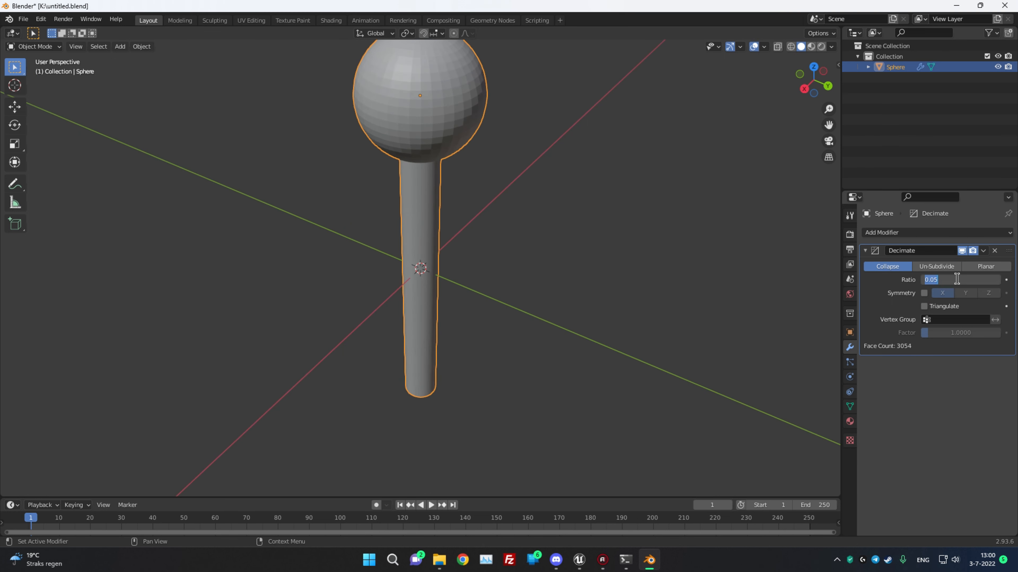
text(1)
key(Return)
middle_drag(512, 282, 430, 268)
scroll(427, 244, down, 3)
Try Decimate ratios of 0.02 and 0.03 and inspect the sphere's surface up close
click(933, 276)
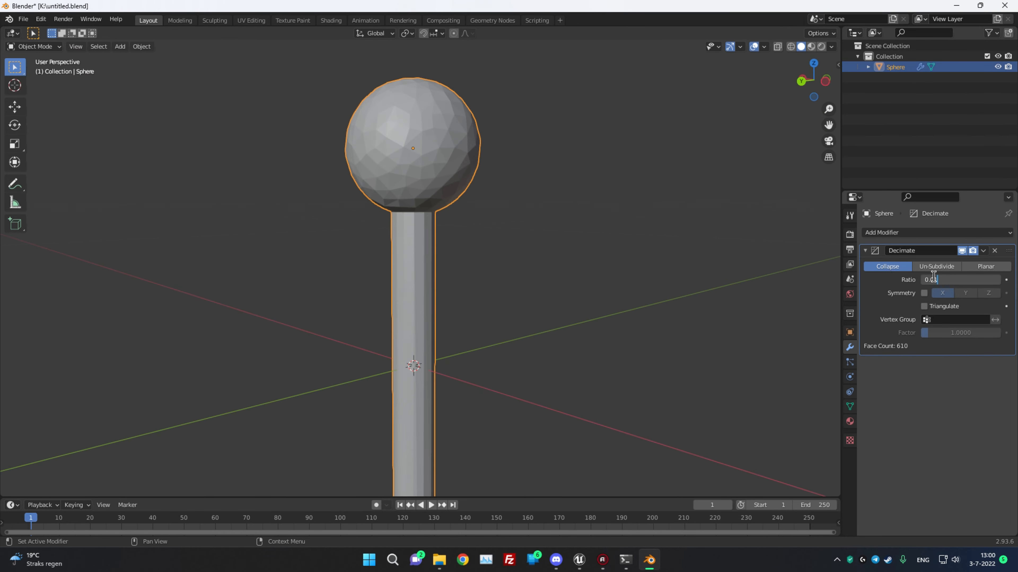
key(Return)
click(968, 281)
click(936, 279)
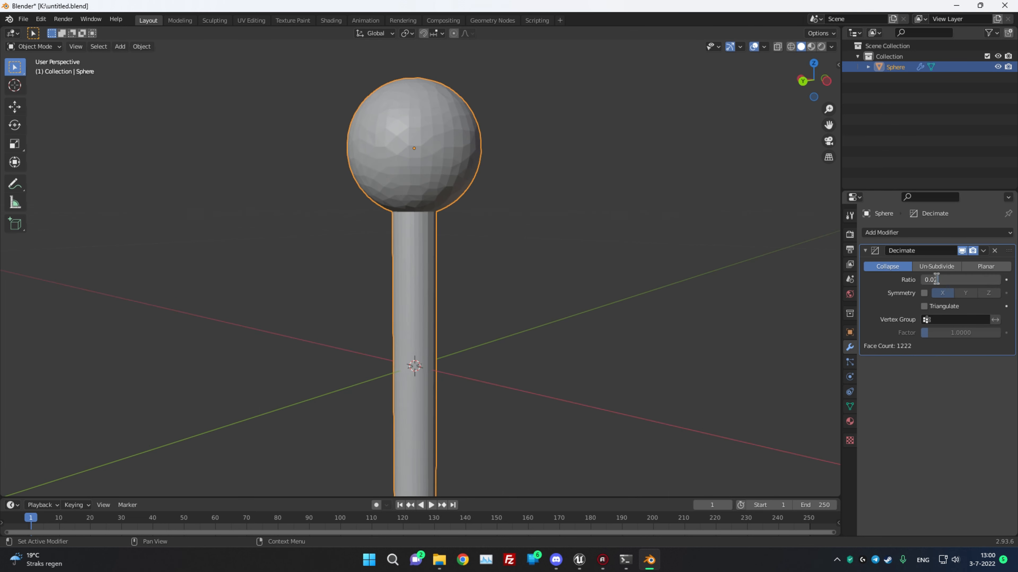
key(Return)
middle_drag(543, 275, 615, 346)
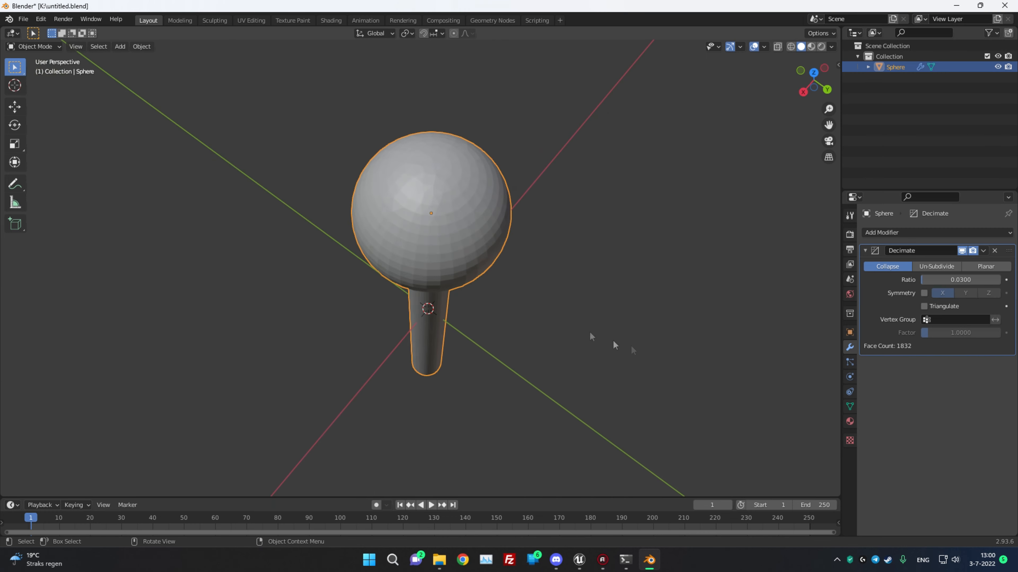
scroll(436, 209, up, 4)
middle_drag(454, 110, 452, 164)
middle_drag(491, 193, 492, 165)
Set the Decimate ratio to 0.04 and check the sphere and the rod's underside
double_click(943, 280)
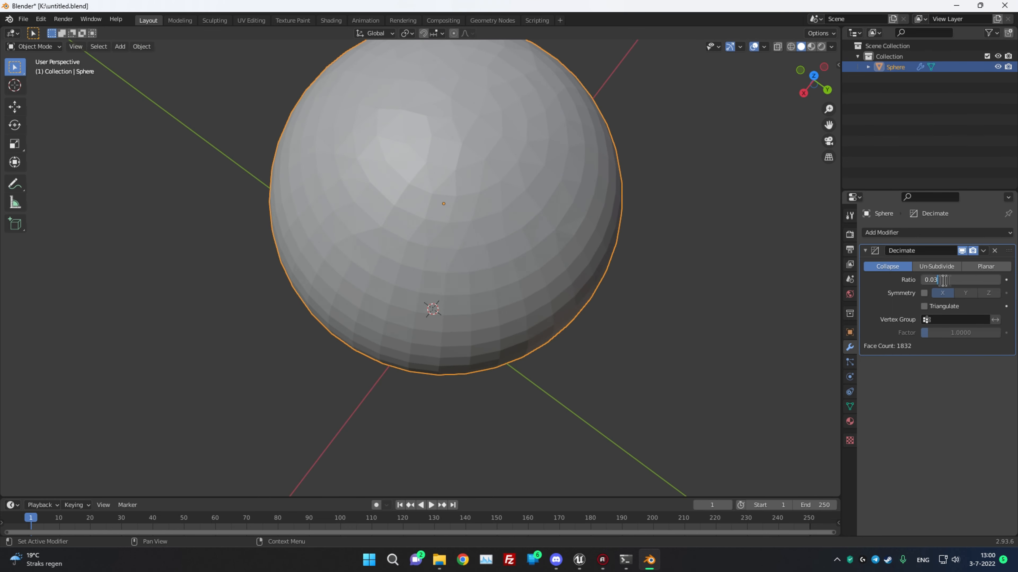
text(4)
key(Return)
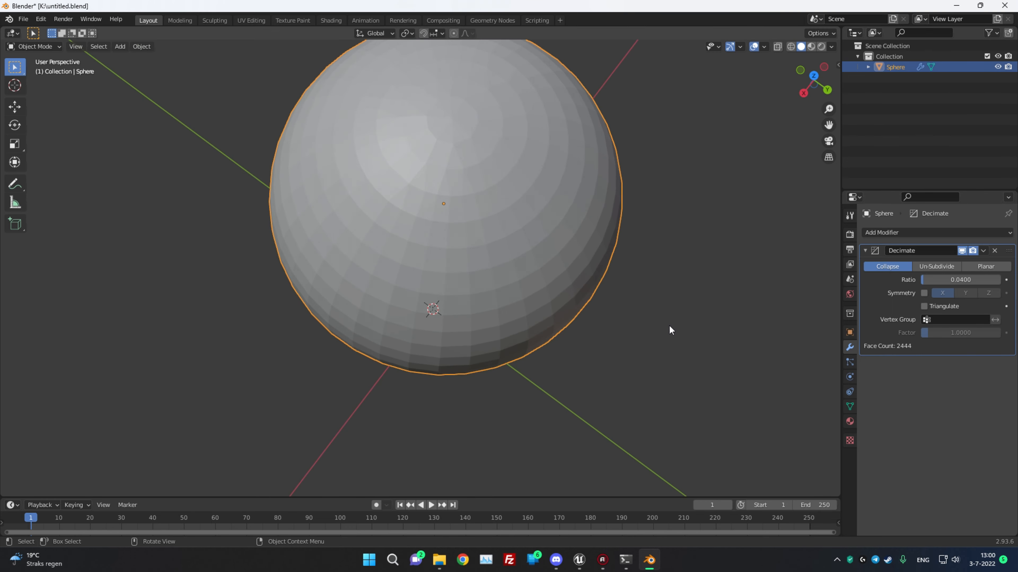
middle_drag(642, 336, 627, 193)
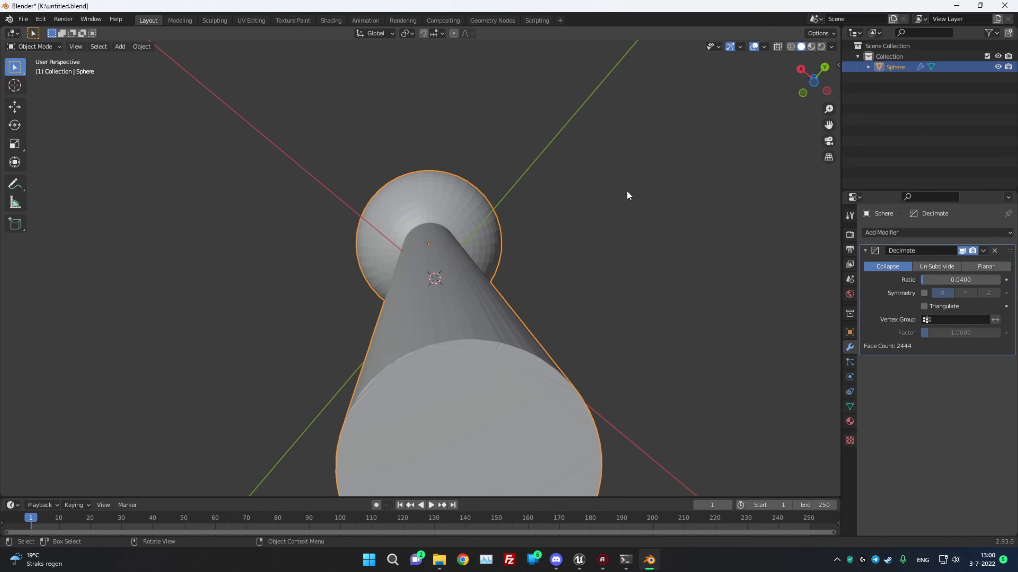
Set the Decimate ratio to 0.03 and apply the modifier
double_click(941, 279)
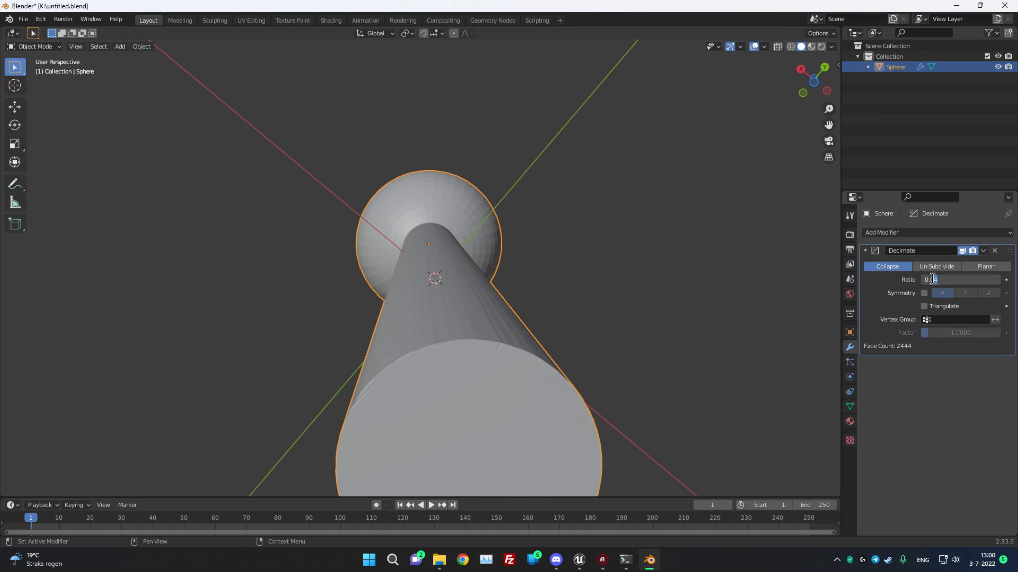
text(3)
key(Return)
scroll(606, 222, down, 3)
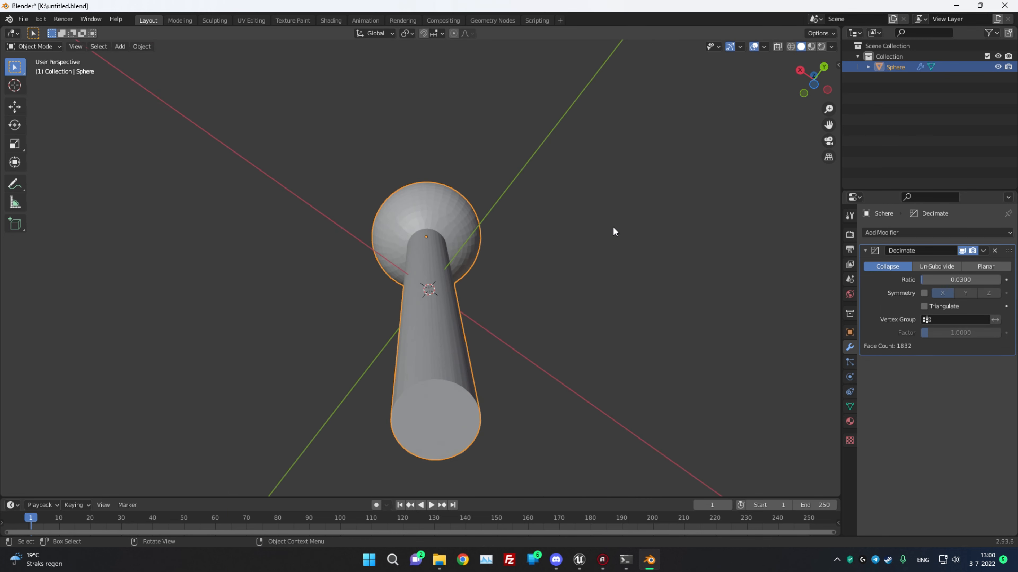
click(984, 250)
click(969, 261)
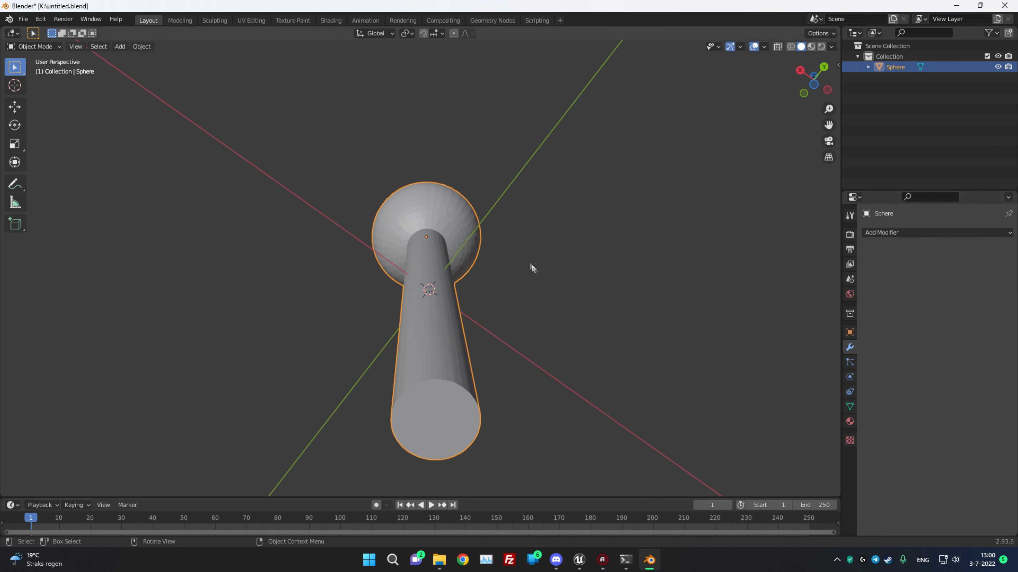
Enter Edit Mode and examine the reduced mesh, box-selecting areas of the object to inspect its faces
middle_drag(566, 232, 436, 355)
key(Tab)
scroll(411, 377, up, 6)
middle_drag(411, 396, 465, 284)
scroll(414, 301, down, 8)
drag(352, 289, 535, 400)
click(270, 389)
middle_drag(269, 388, 362, 415)
drag(341, 330, 511, 426)
scroll(385, 391, down, 2)
middle_drag(339, 369, 496, 346)
drag(344, 306, 518, 387)
scroll(517, 385, down, 3)
click(505, 368)
Examine the long, narrow faces along the rod up close, and return to Object Mode
middle_drag(506, 364, 456, 348)
scroll(401, 299, up, 6)
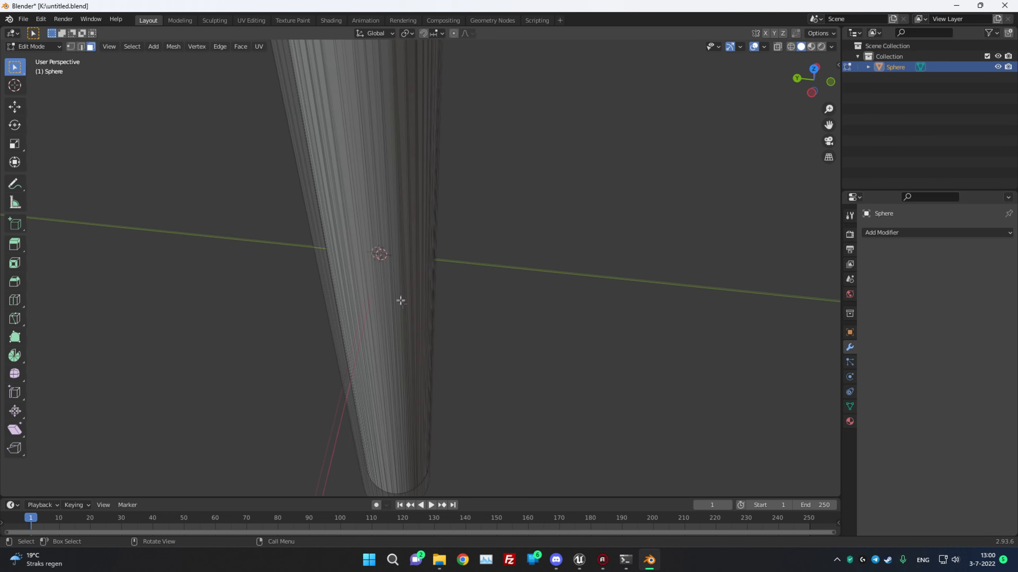
middle_drag(403, 300, 429, 306)
scroll(429, 306, down, 8)
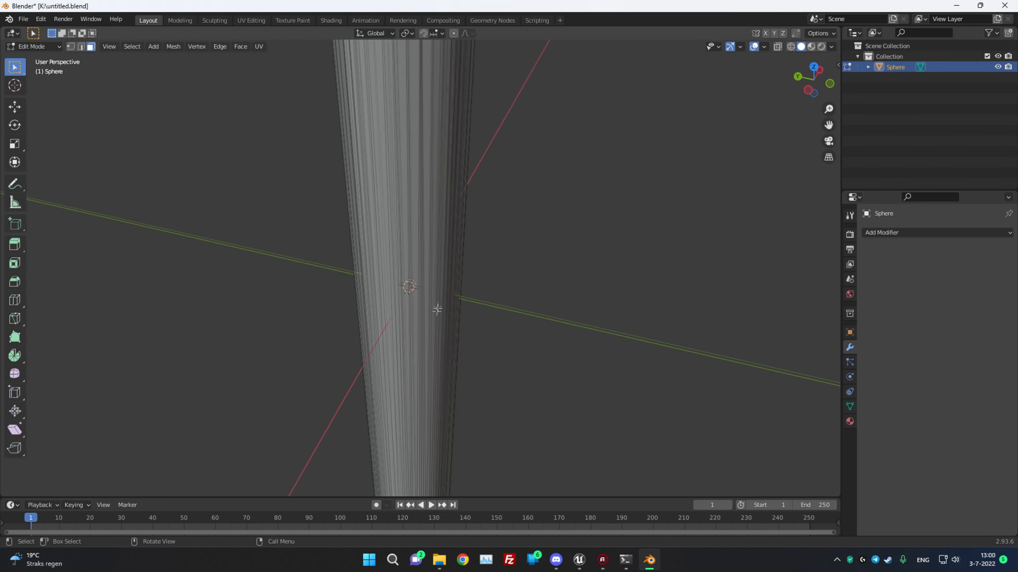
key(Tab)
scroll(469, 304, up, 4)
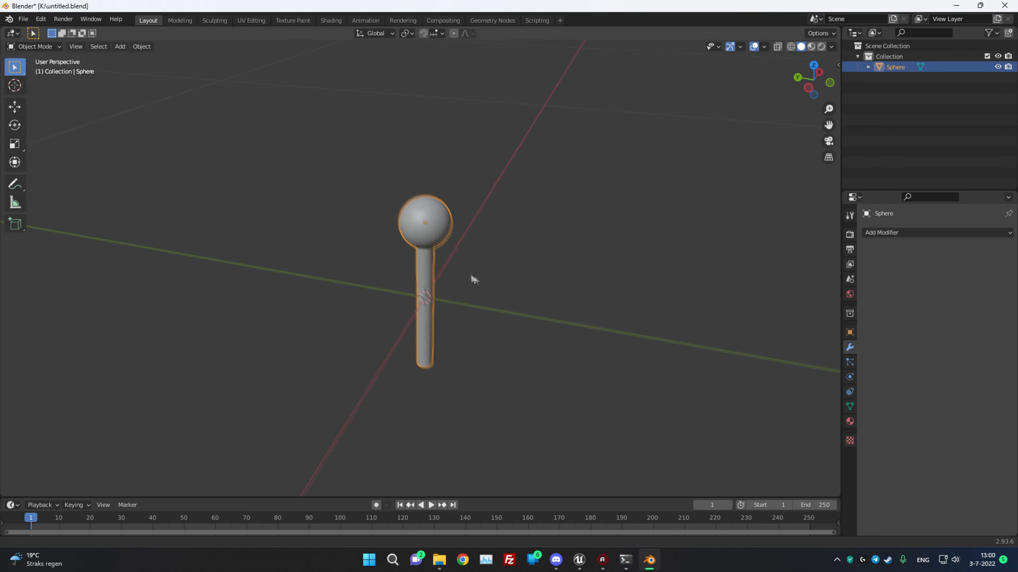
Deselect the object and view the decimated sphere and rod from outside
click(535, 346)
mouse_move(535, 346)
middle_down()
mouse_move(548, 351)
mouse_move(534, 328)
mouse_move(538, 358)
middle_up()
drag(299, 93, 622, 498)
click(248, 223)
middle_drag(248, 222, 477, 261)
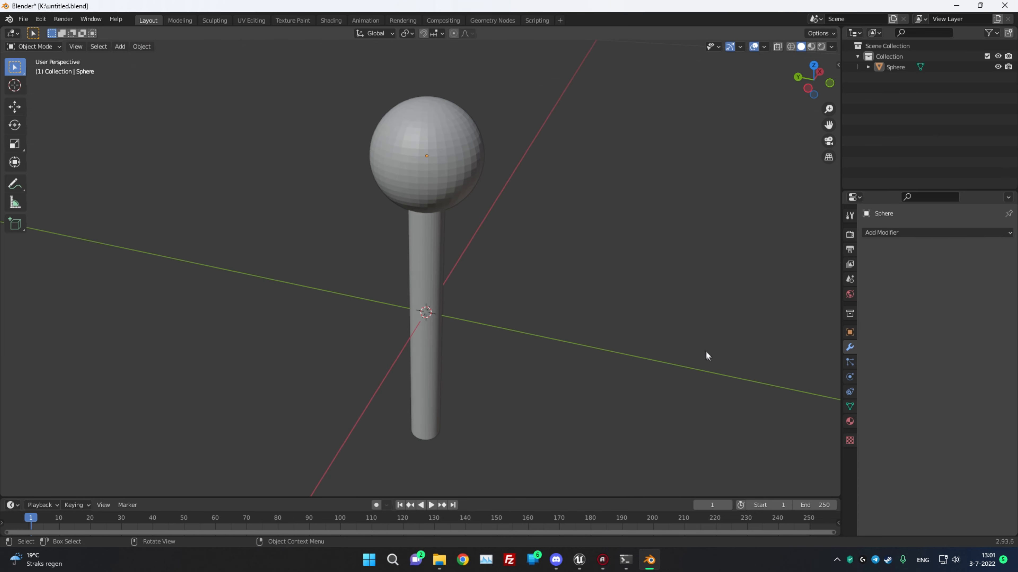
Add a material slot to the Sphere object, create a new material in it and name it "ball"
click(850, 440)
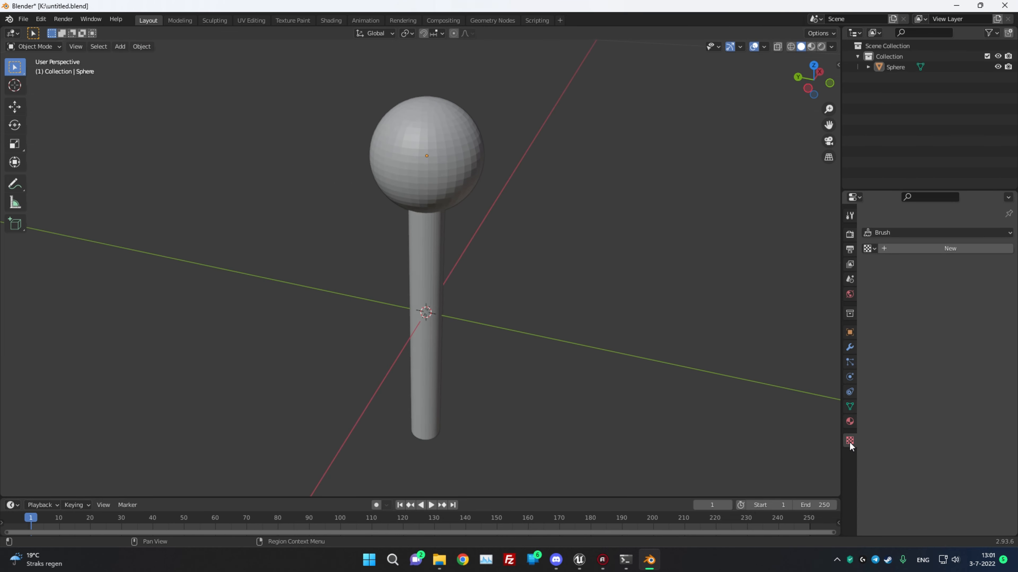
click(850, 407)
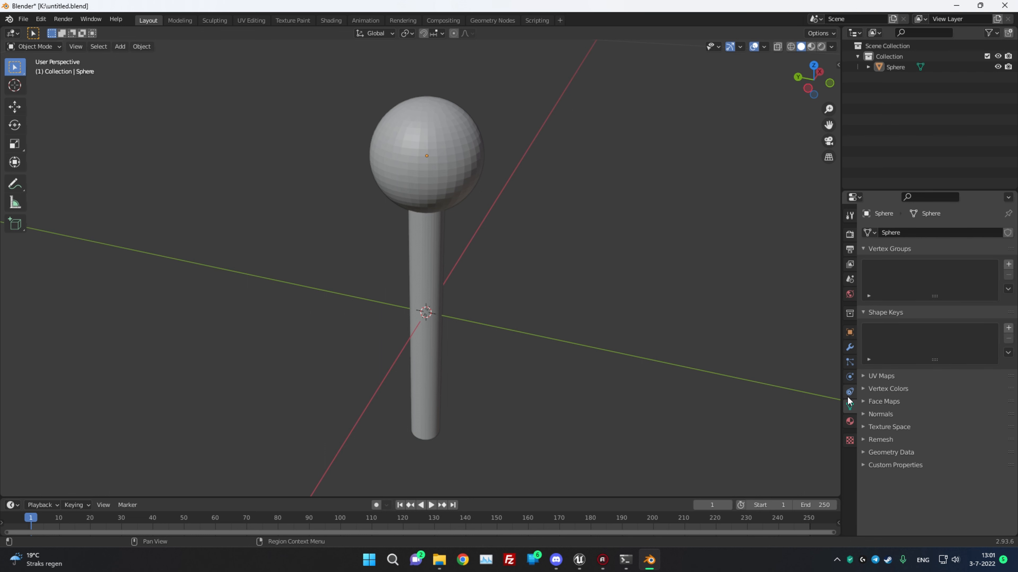
click(849, 422)
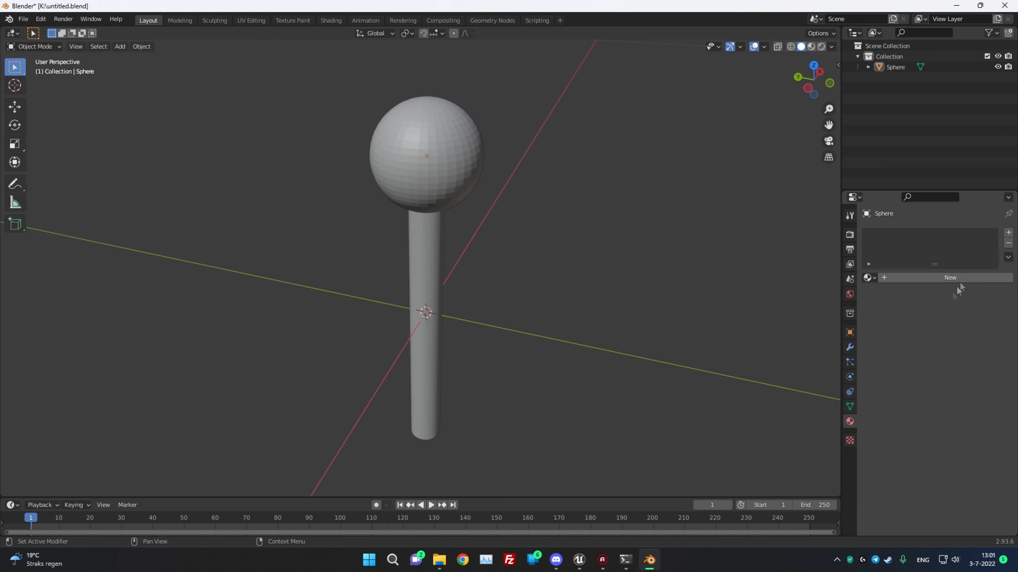
click(1008, 234)
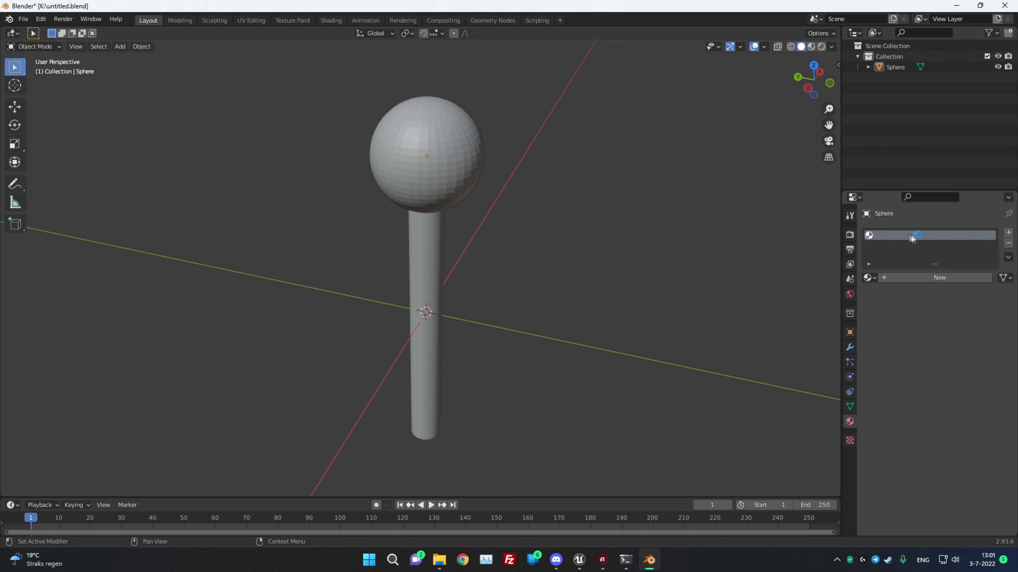
click(916, 281)
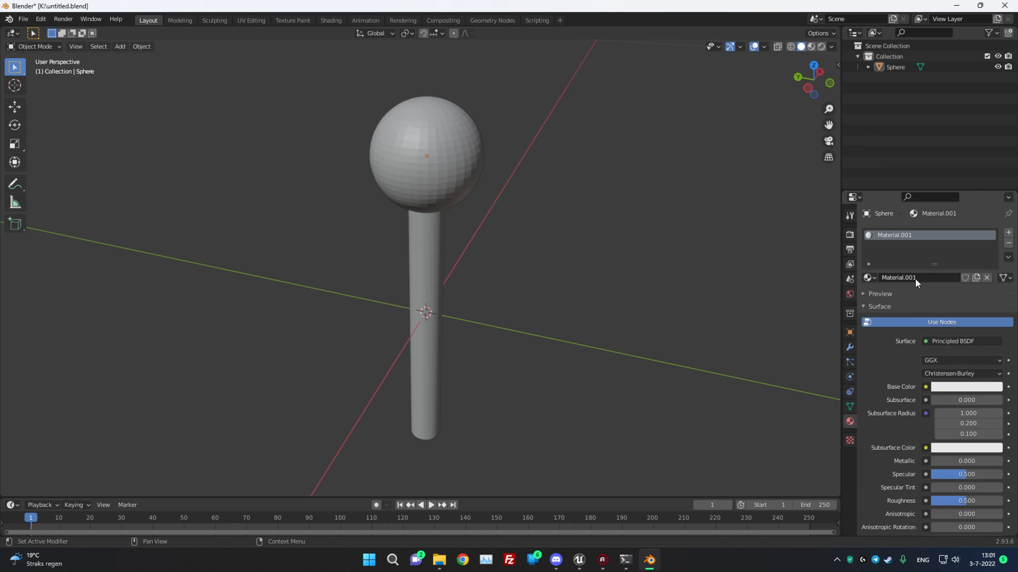
click(915, 279)
text(ball)
key(Return)
Add a second material slot, create a new material in it and name it "rod"
click(1008, 233)
click(905, 299)
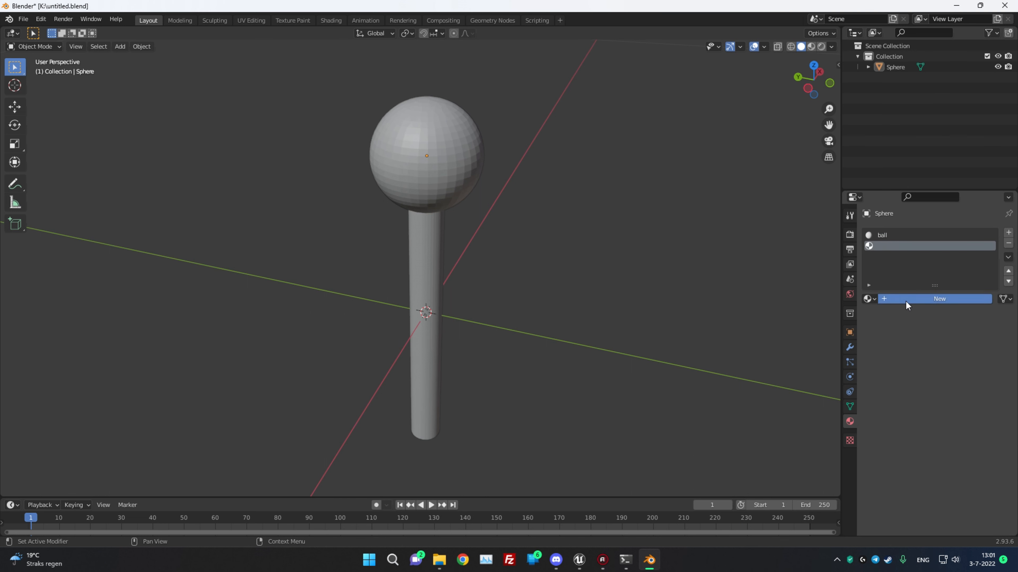
click(916, 298)
text(rod)
key(Return)
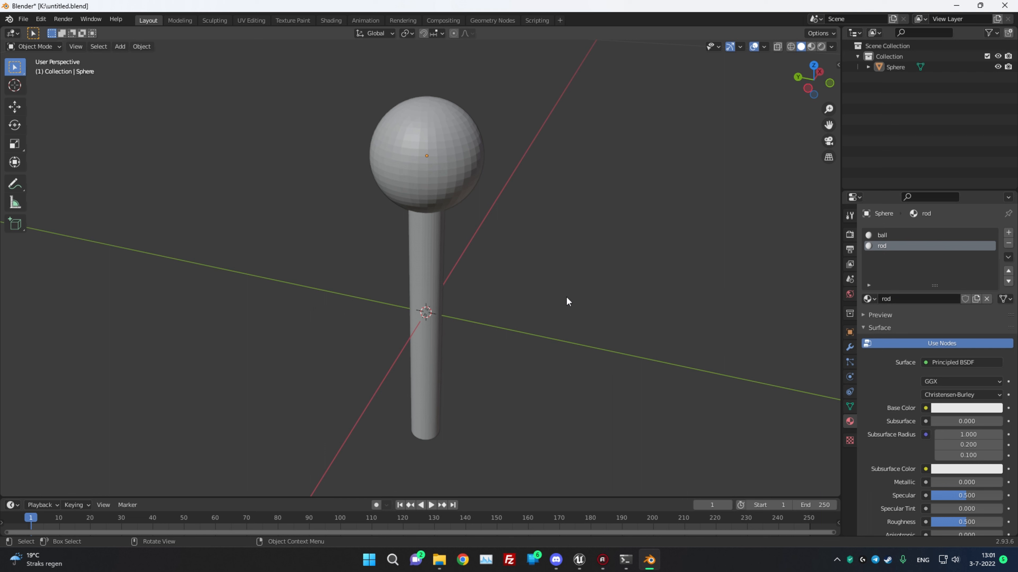
Set the base color of the rod material to blue and of the ball material to bright green
click(953, 409)
drag(946, 315, 976, 278)
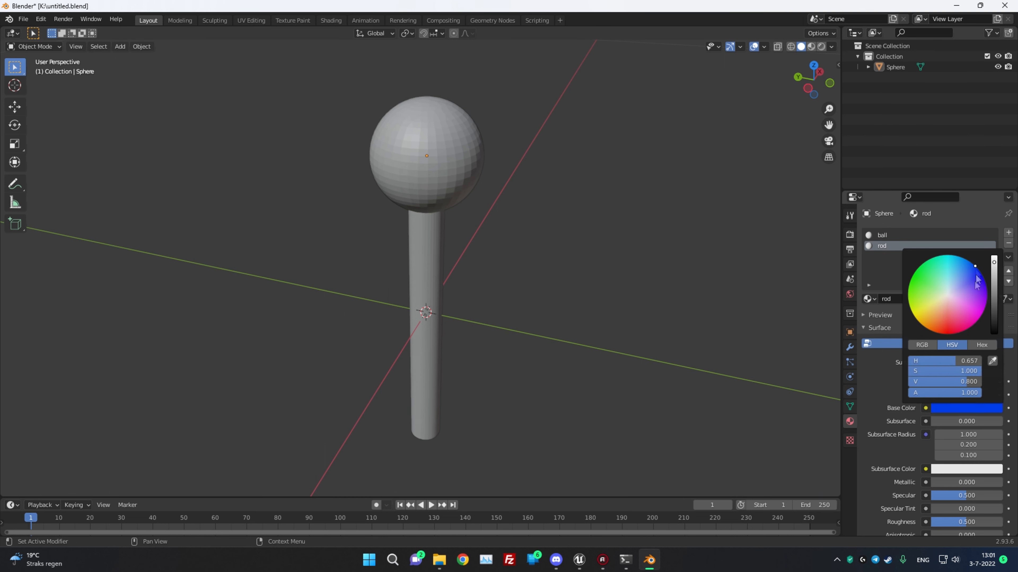
click(889, 235)
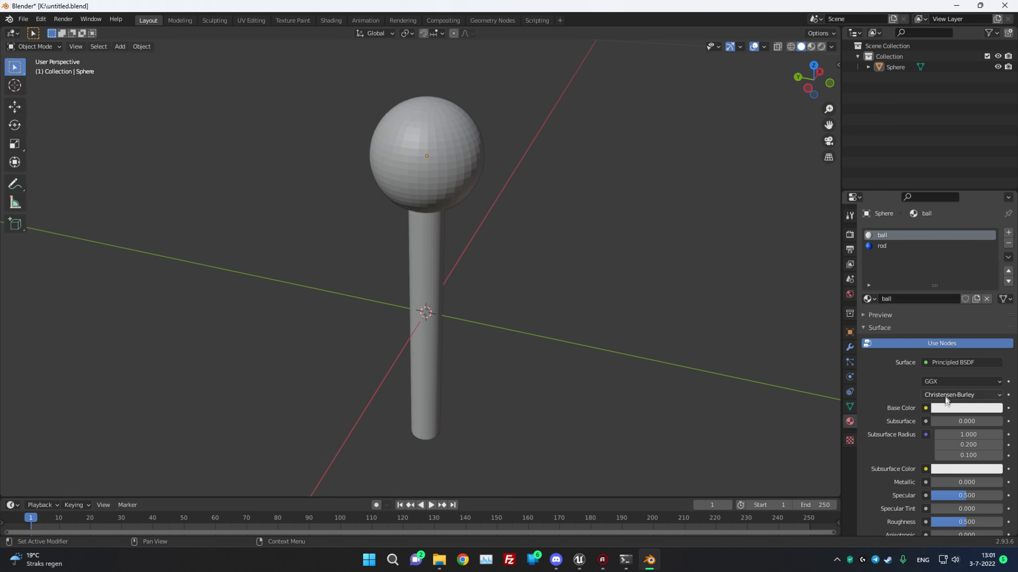
click(962, 408)
drag(934, 300, 908, 294)
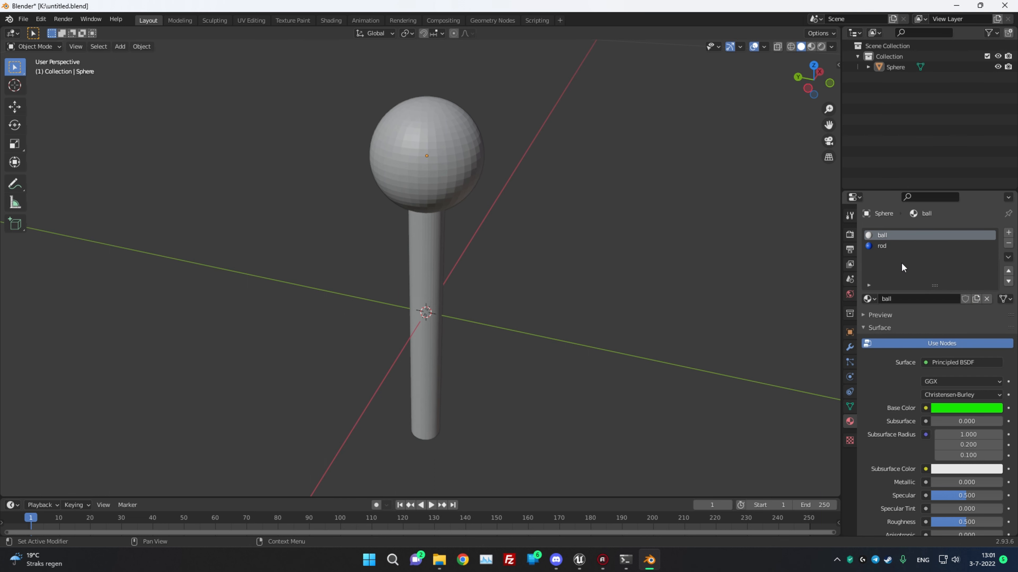
mouse_move(520, 364)
middle_down()
mouse_move(471, 341)
mouse_move(523, 364)
mouse_move(520, 391)
mouse_move(503, 362)
middle_up()
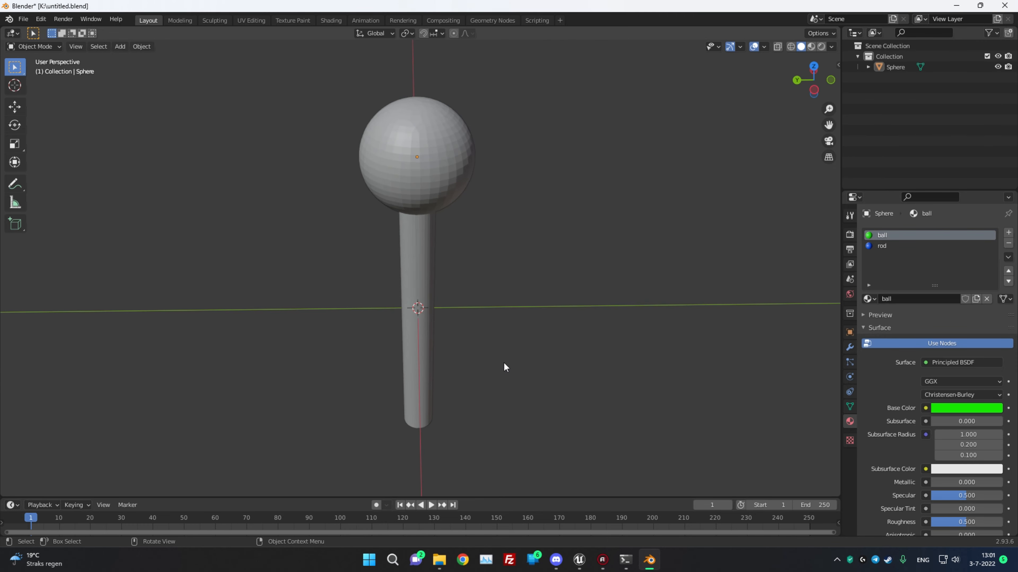
Switch the viewport to Material Preview, view the model's color from several sides, and make the rod material slot active
click(880, 246)
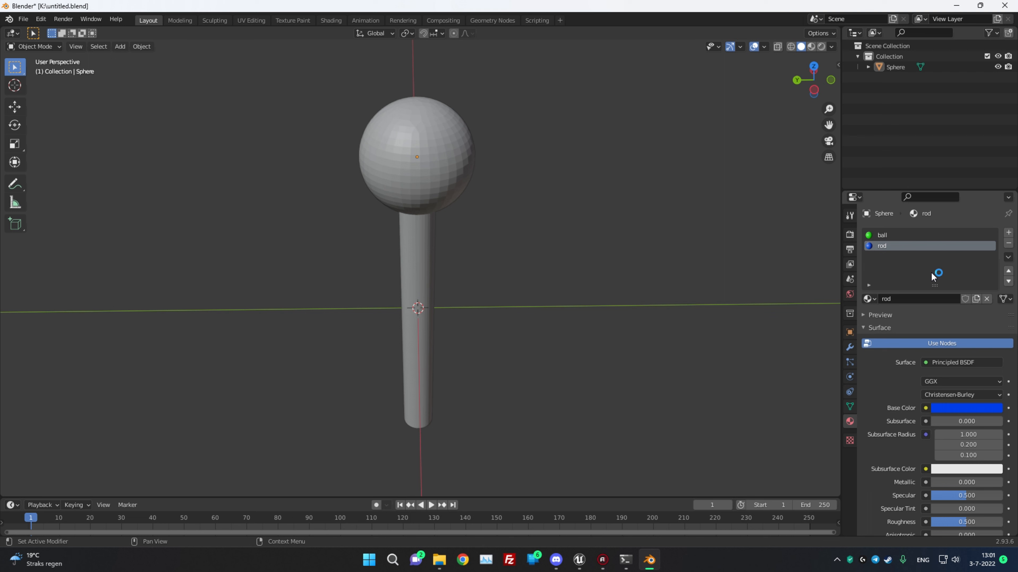
mouse_move(529, 236)
middle_down()
mouse_move(529, 246)
mouse_move(623, 251)
mouse_move(510, 252)
mouse_move(520, 240)
middle_up()
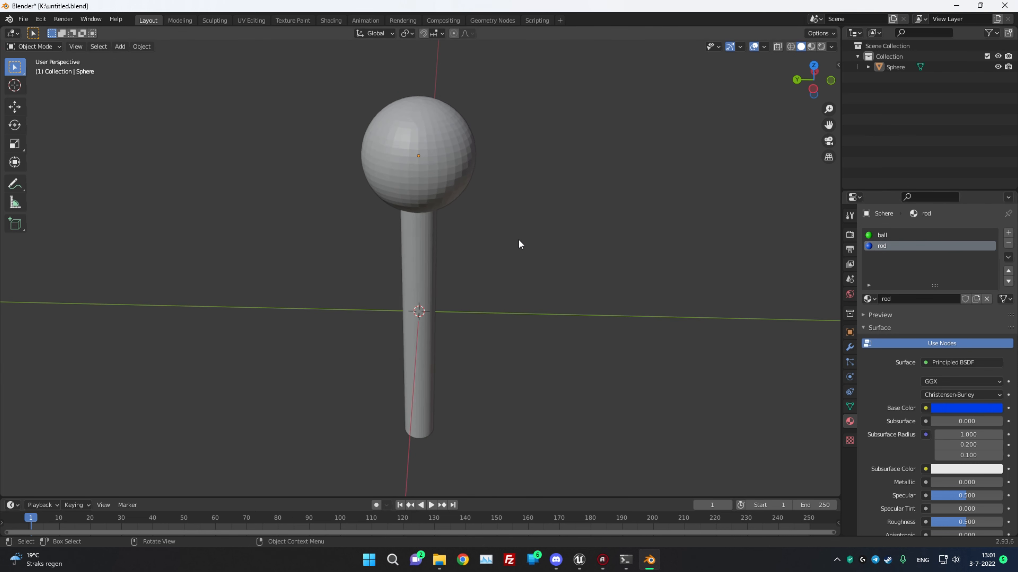
click(810, 48)
mouse_move(501, 355)
middle_down()
mouse_move(541, 335)
mouse_move(552, 311)
mouse_move(641, 318)
mouse_move(680, 348)
mouse_move(576, 388)
mouse_move(586, 349)
middle_up()
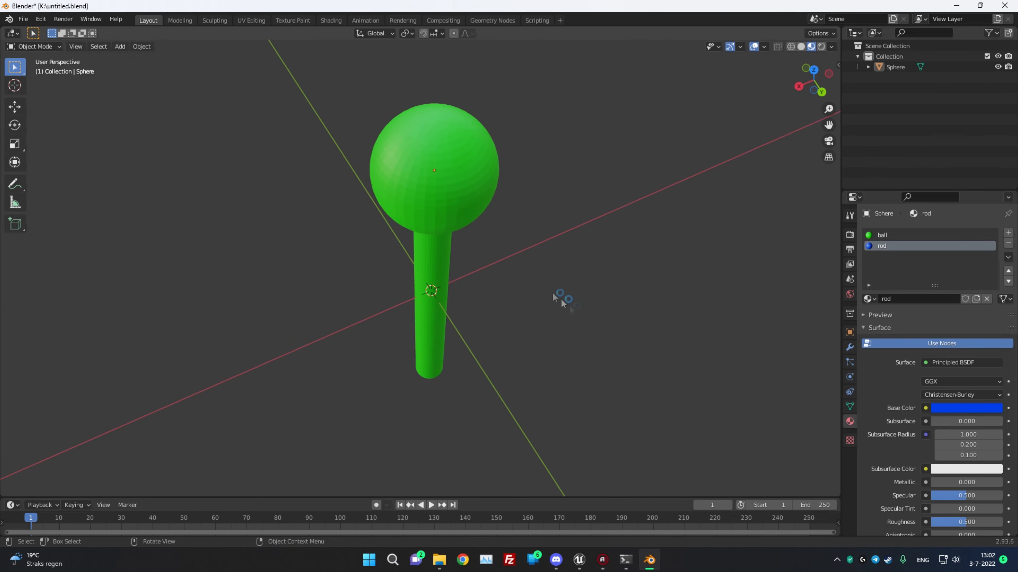
click(882, 237)
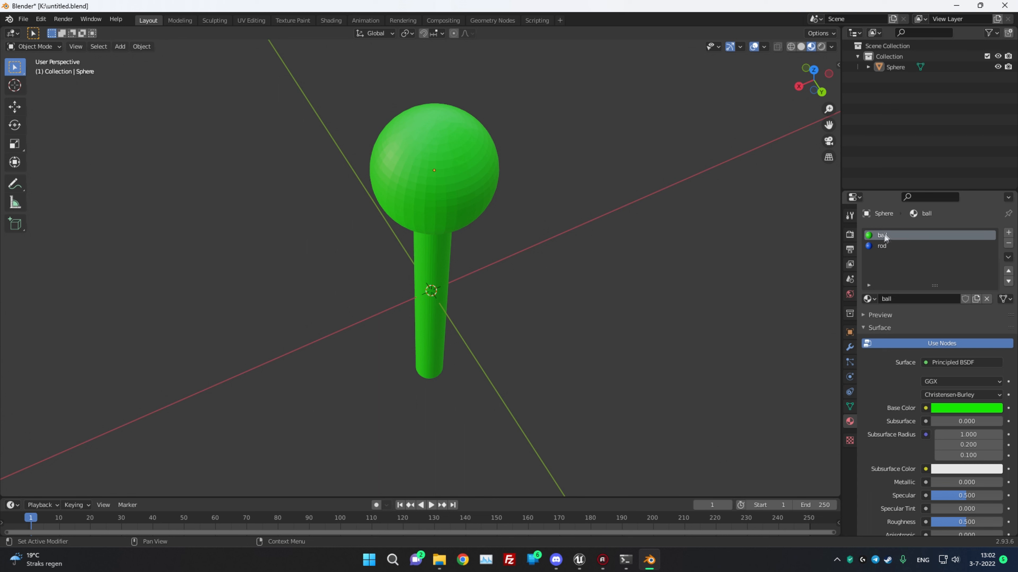
middle_drag(638, 348, 564, 341)
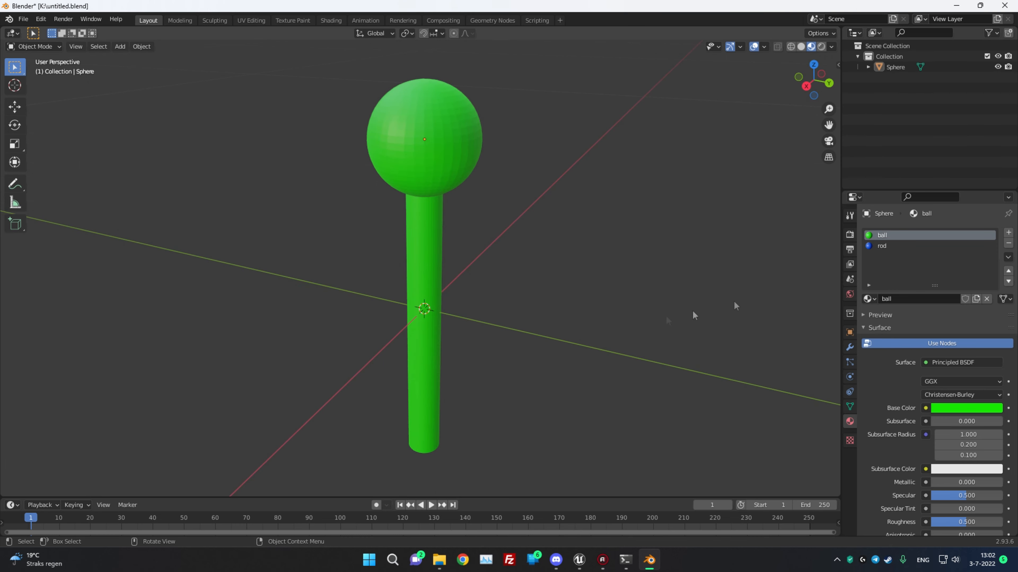
click(885, 245)
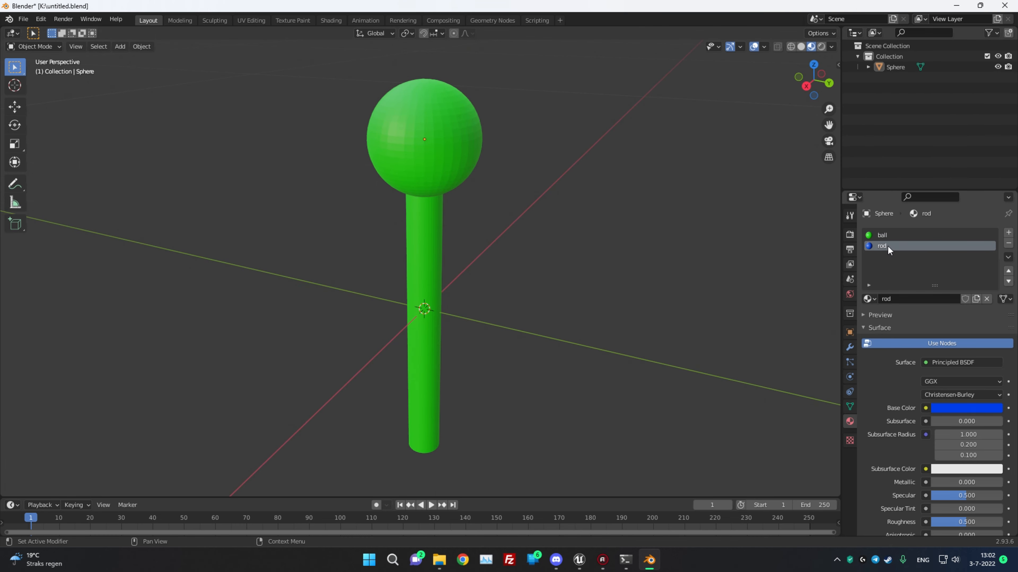
Enter Edit Mode with face selection and box-select the rod's faces on the near side, below the sphere
key(Tab)
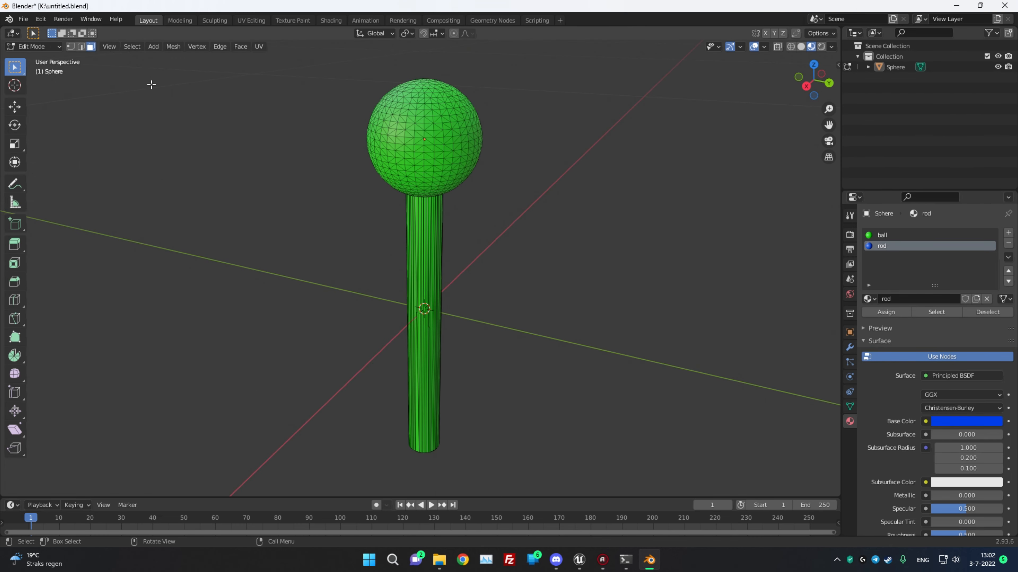
click(36, 46)
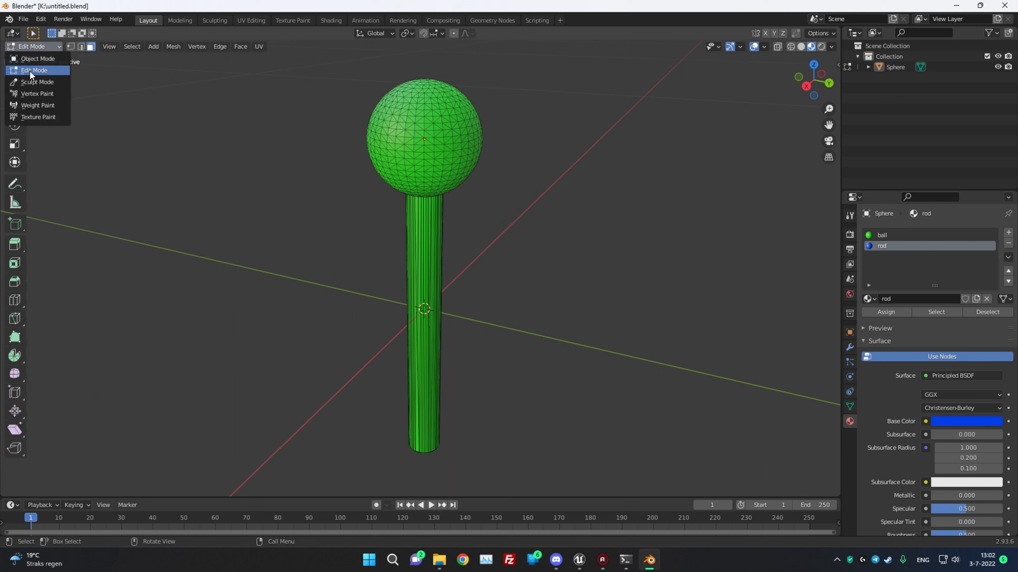
click(42, 67)
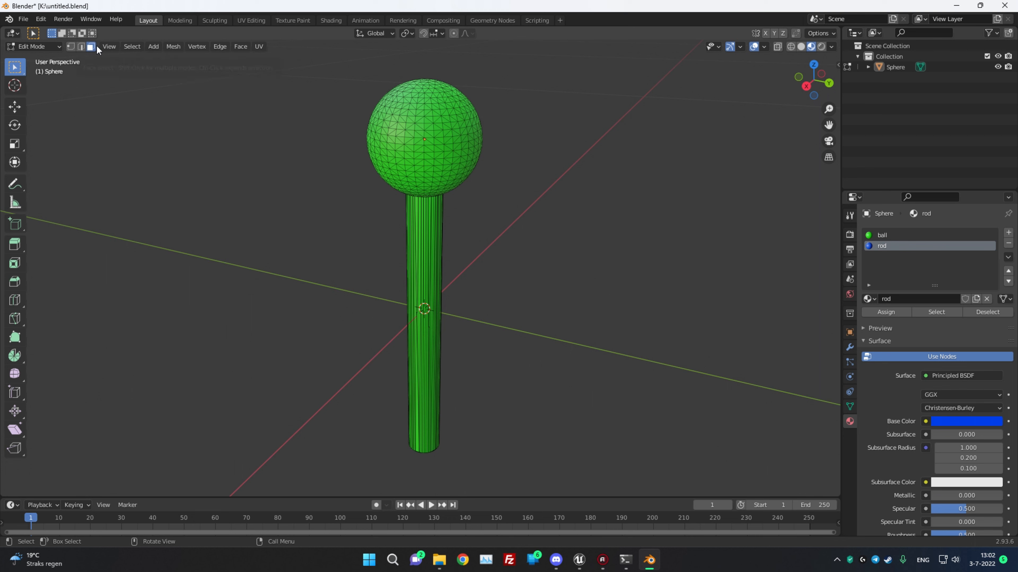
drag(289, 237, 654, 420)
middle_drag(202, 374, 347, 357)
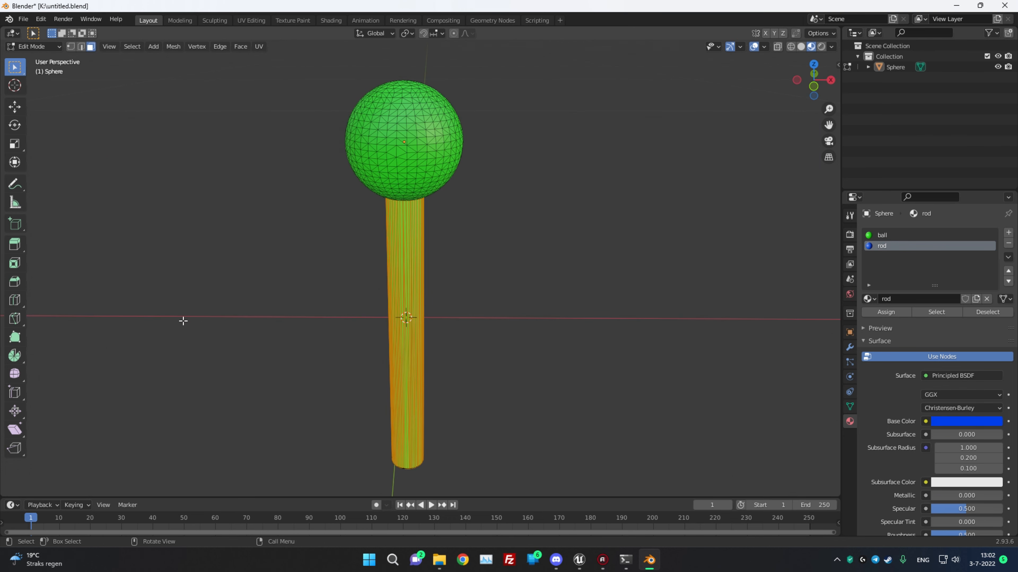
Extend the face selection to the rod's other sides and its lower end
middle_drag(184, 321, 343, 343)
shift+drag(294, 279, 650, 403)
middle_drag(301, 395, 313, 246)
shift+click(440, 297)
middle_drag(514, 310, 527, 324)
shift+drag(372, 332, 570, 451)
middle_drag(570, 450, 543, 295)
scroll(357, 288, up, 6)
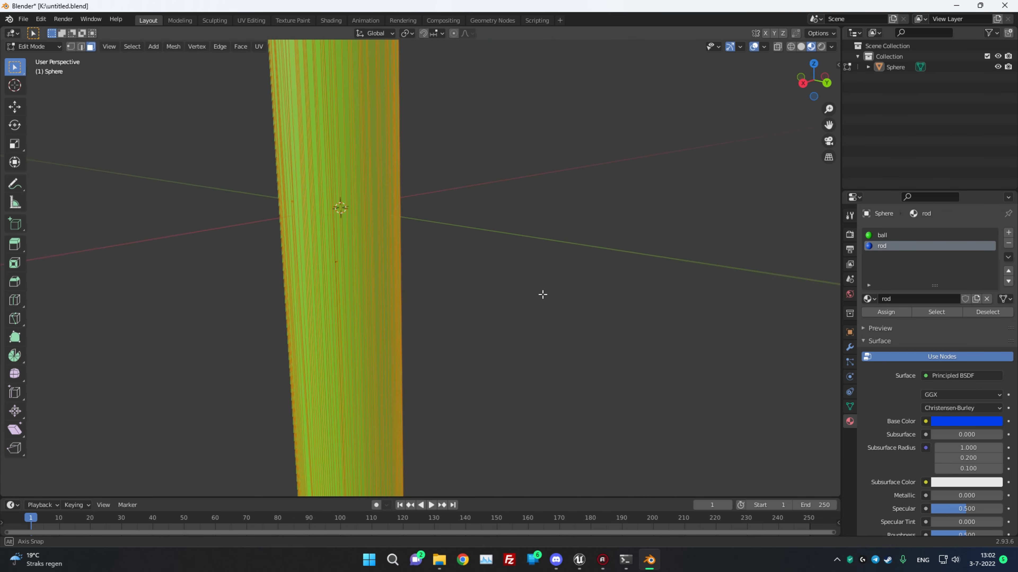
scroll(543, 295, down, 6)
Box-select the remaining faces around the rod, assign the rod material to the selection, and clear the selection
drag(271, 175, 417, 333)
middle_drag(204, 320, 283, 316)
drag(270, 211, 357, 277)
drag(227, 243, 292, 285)
middle_drag(193, 292, 361, 295)
drag(345, 197, 480, 291)
drag(284, 237, 419, 340)
middle_drag(313, 261, 475, 244)
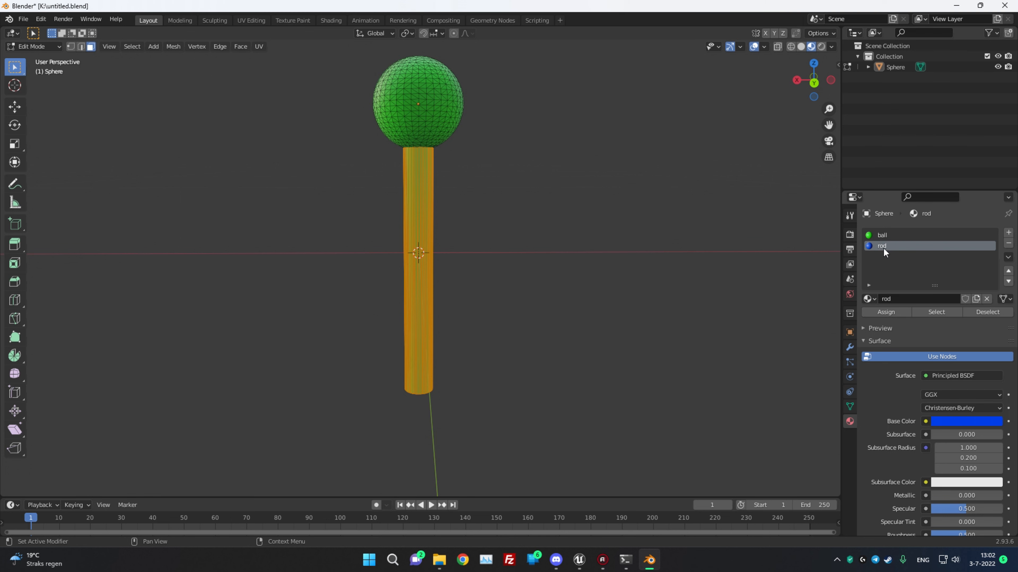
click(892, 311)
click(614, 311)
Look at the rod from below, select a face loop running over its side and end cap, and assign the rod material
middle_drag(613, 311, 337, 313)
scroll(393, 357, up, 5)
middle_drag(393, 357, 454, 215)
middle_drag(496, 241, 490, 243)
scroll(484, 267, up, 3)
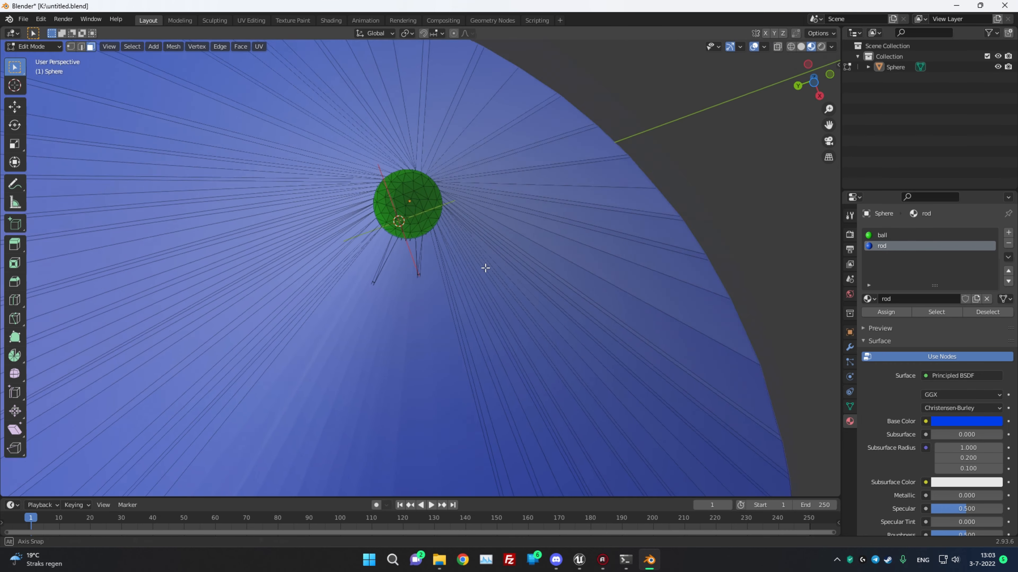
scroll(480, 270, down, 2)
click(468, 338)
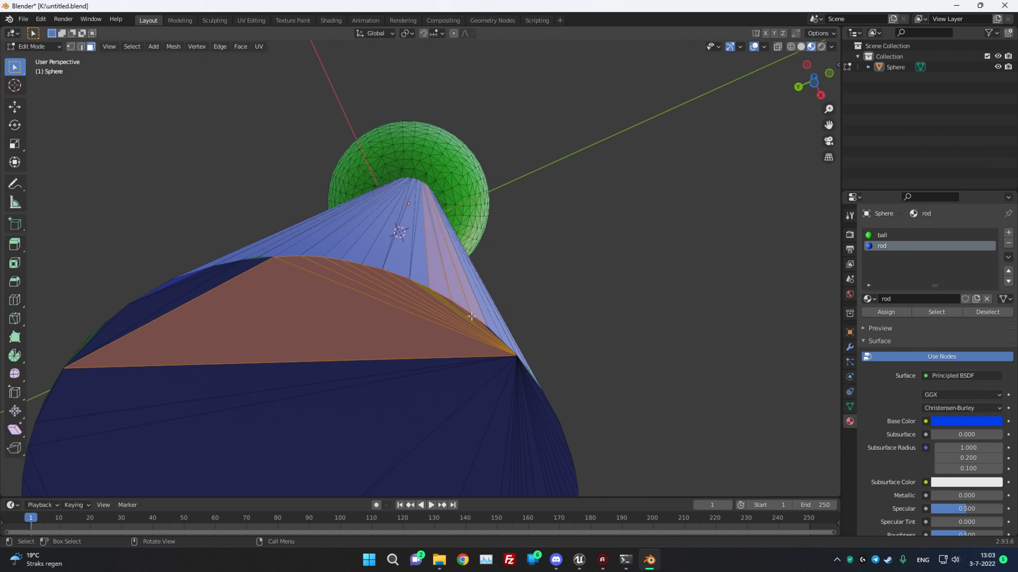
click(896, 314)
click(669, 323)
Select the loop of thin triangles at the green-edged part of the end cap and assign the rod material to it
middle_drag(277, 358, 273, 348)
scroll(272, 347, down, 4)
scroll(307, 326, up, 4)
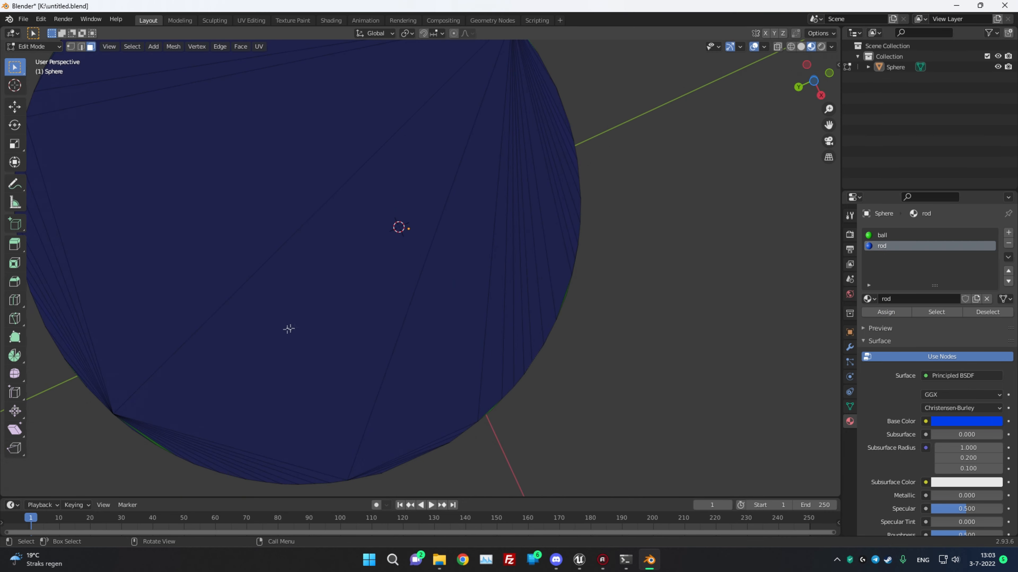
alt+click(158, 445)
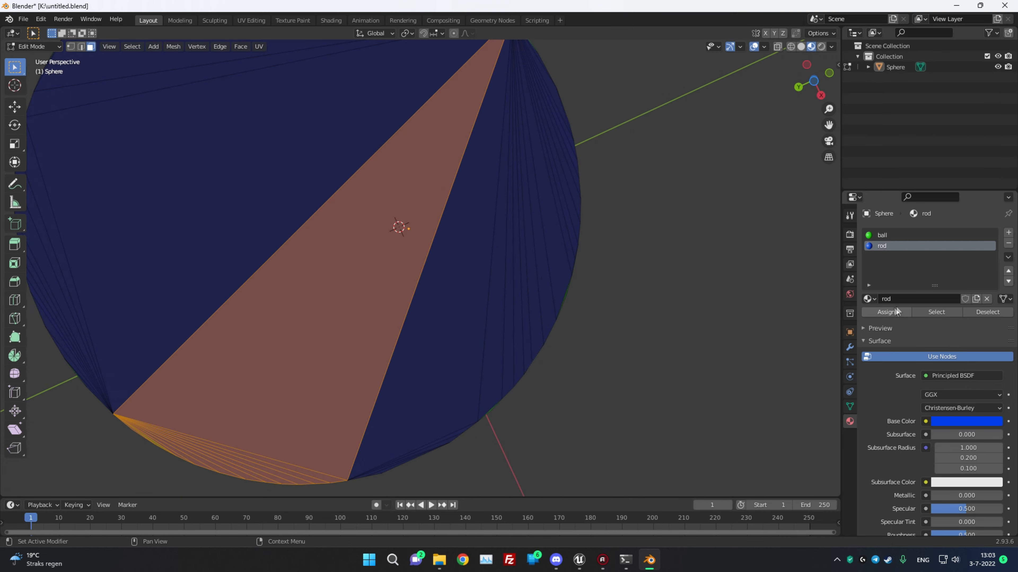
click(885, 312)
click(627, 297)
Select another face loop on the end cap, on the side facing the sphere, and assign the rod material
scroll(402, 231, down, 4)
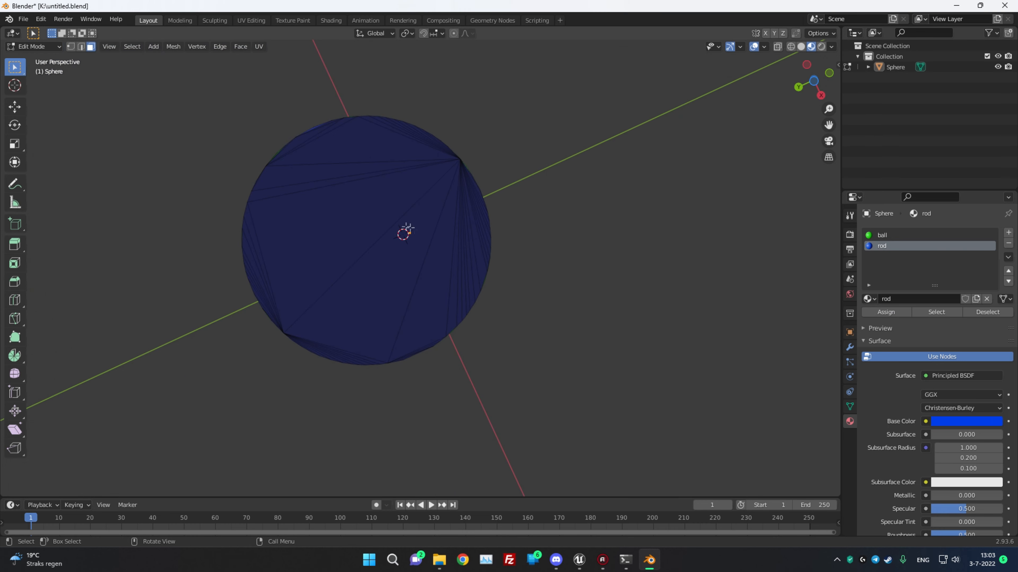
middle_drag(402, 230, 366, 231)
alt+click(251, 341)
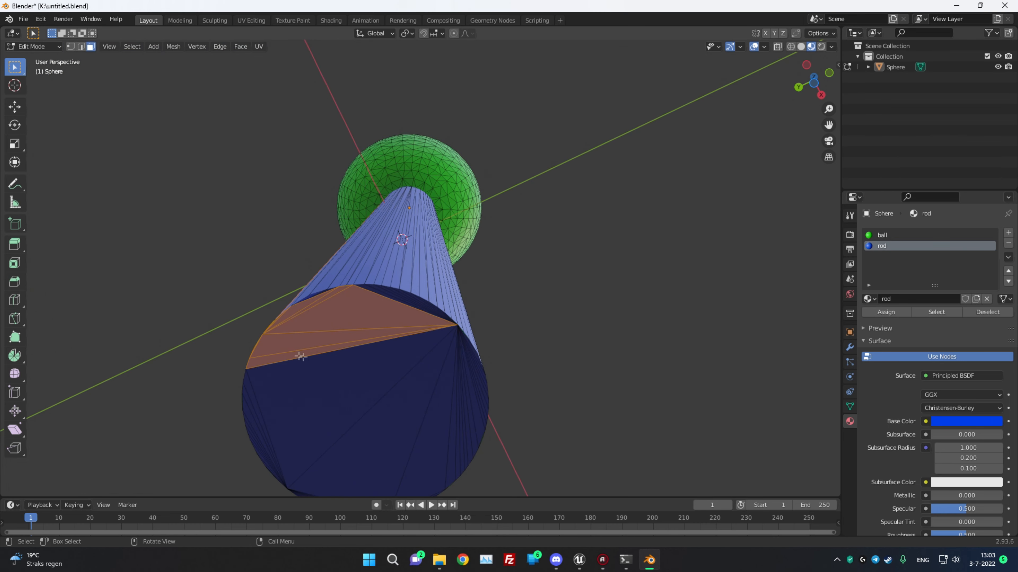
click(877, 316)
click(693, 382)
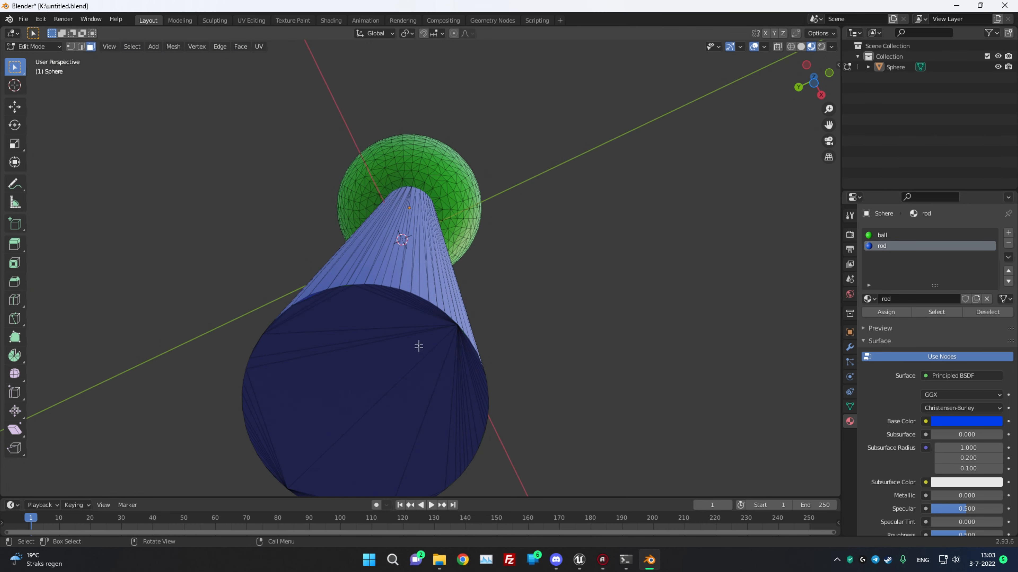
Select further faces along the end cap's rim up close, assign the rod material to them, and deselect
middle_drag(418, 347, 425, 329)
scroll(424, 317, up, 2)
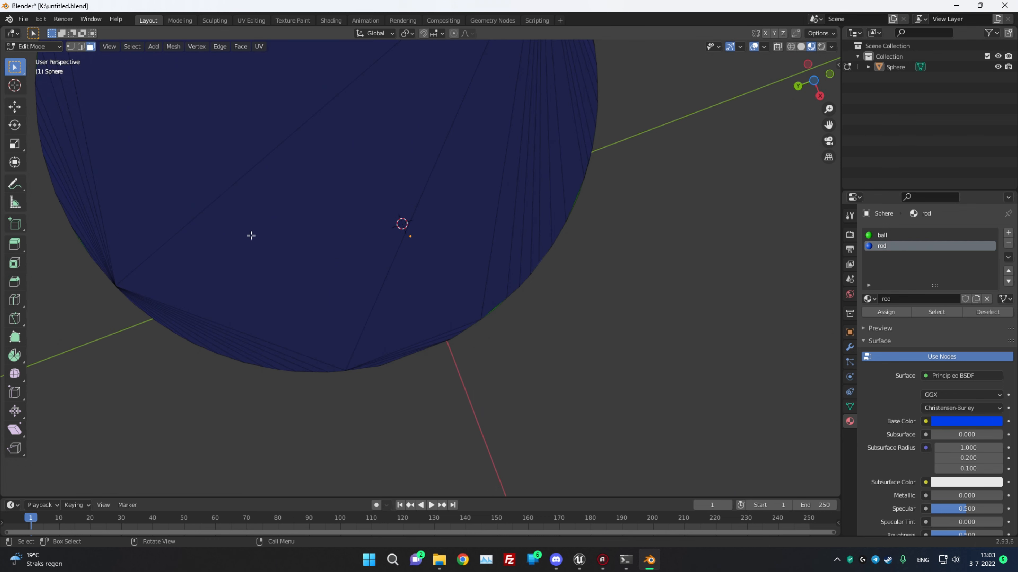
middle_drag(251, 236, 252, 243)
middle_drag(471, 361, 470, 356)
drag(533, 152, 577, 183)
drag(502, 111, 606, 207)
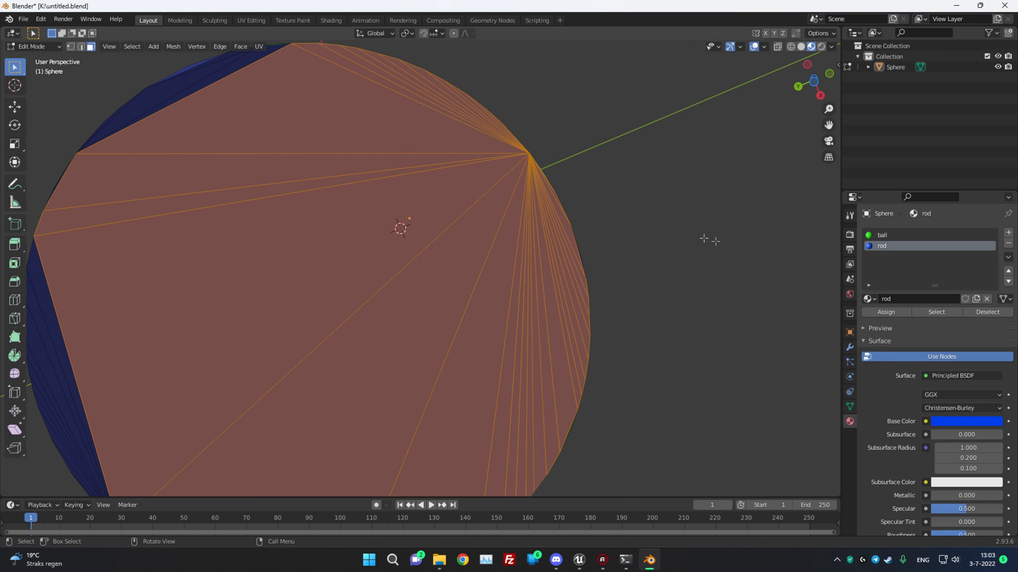
click(622, 229)
middle_drag(623, 229, 625, 230)
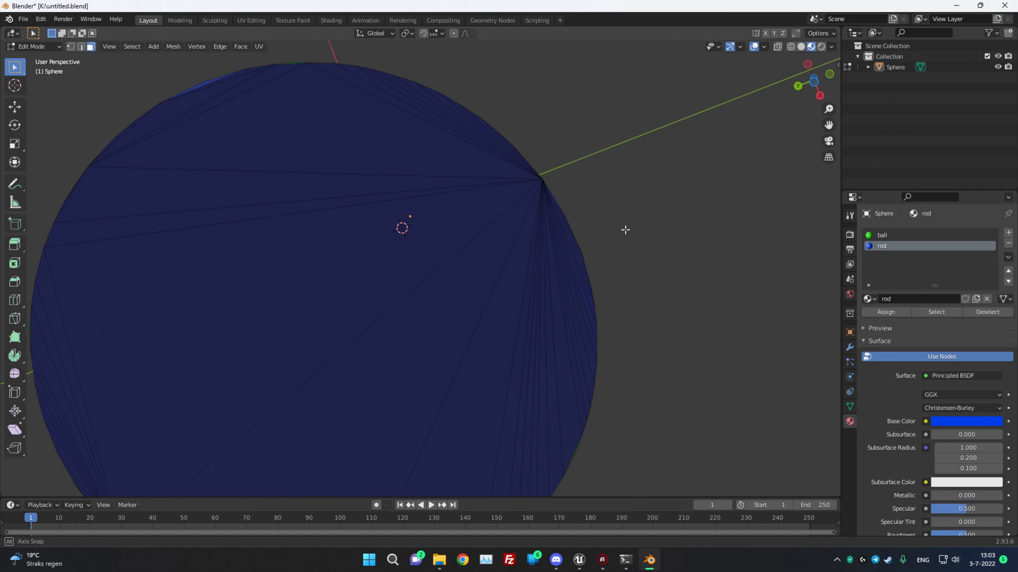
click(294, 62)
click(897, 312)
click(707, 328)
Select the remaining faces across the rod's end cap and adjoining side, assign the rod material to them, and deselect
scroll(708, 328, down, 4)
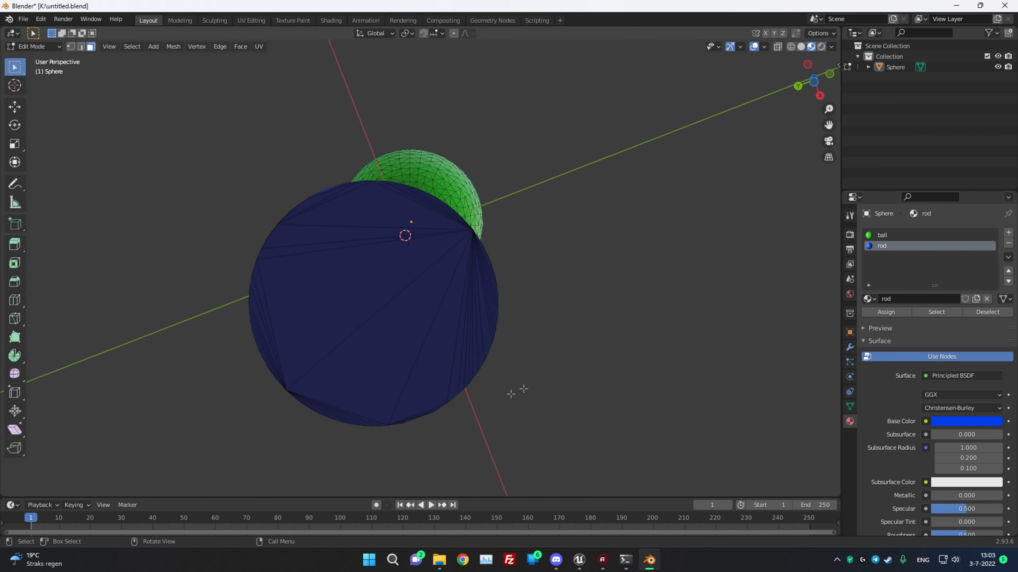
click(400, 400)
middle_drag(438, 342, 313, 352)
drag(72, 226, 277, 494)
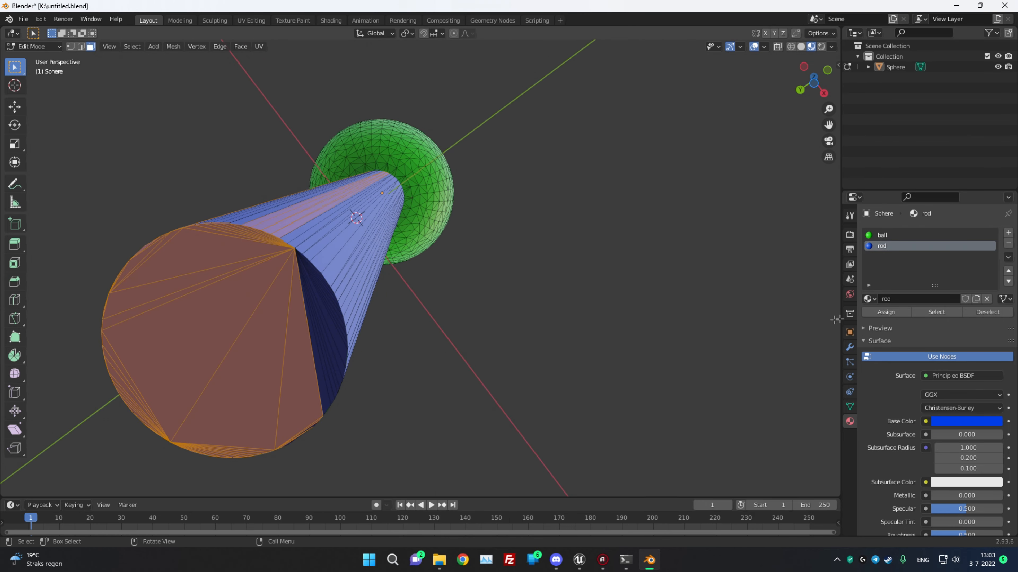
click(892, 315)
click(554, 293)
Select the whole ball-and-rod mesh and unwrap it with Smart UV Project at a 66° angle limit and 0.000 island margin
scroll(497, 305, down, 3)
middle_drag(465, 313, 525, 341)
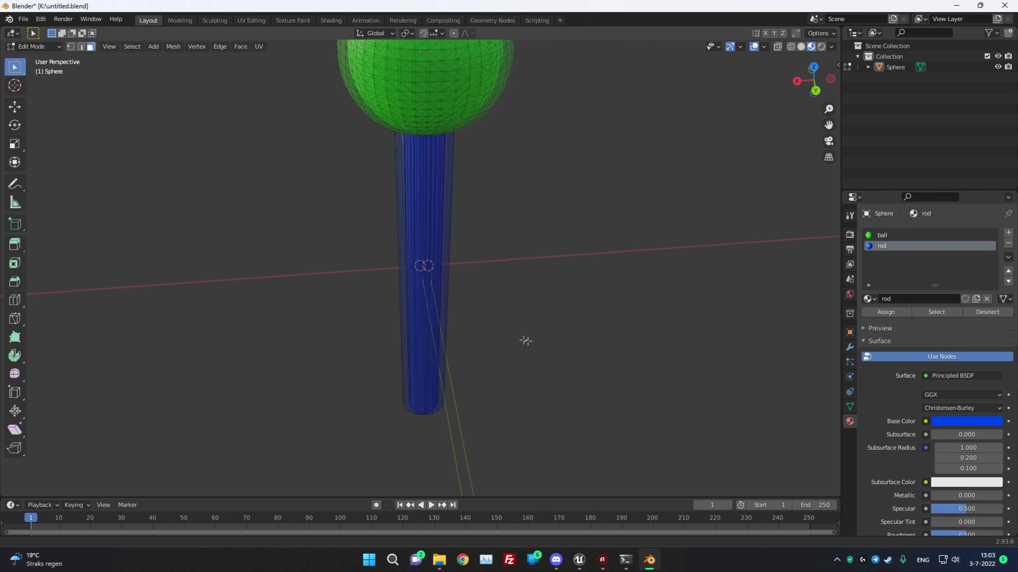
scroll(525, 340, down, 3)
middle_drag(466, 332, 712, 306)
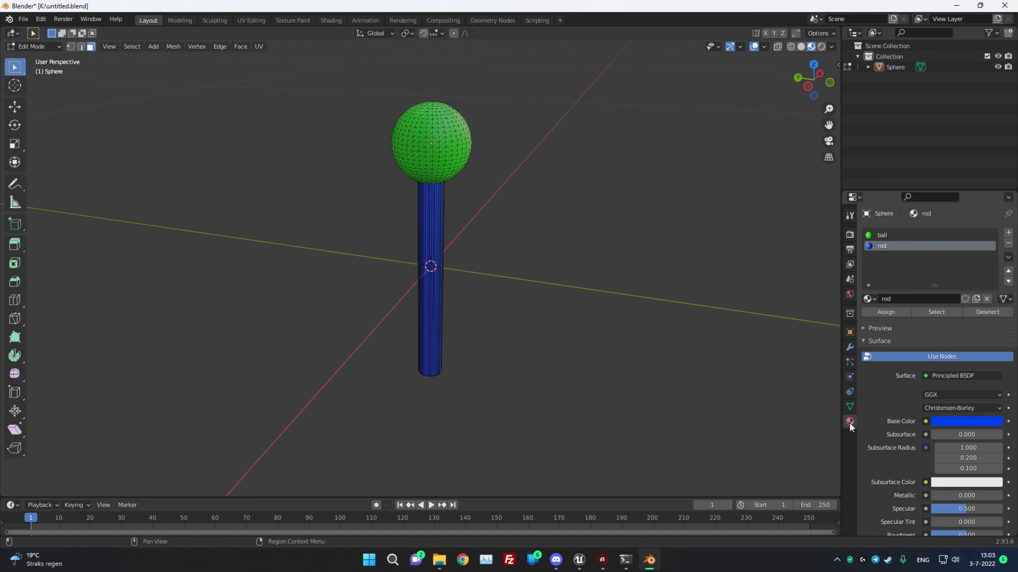
click(132, 47)
click(149, 61)
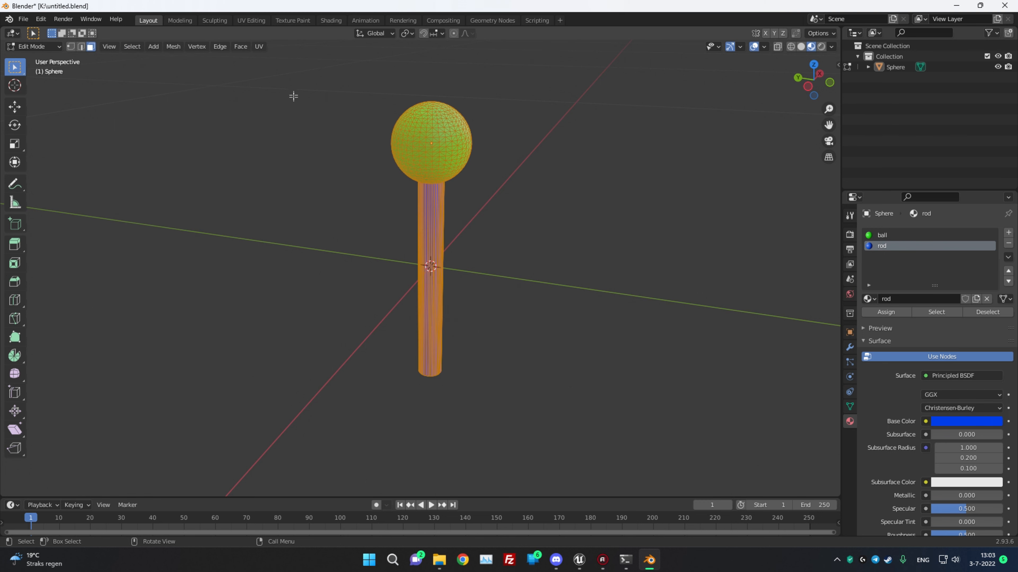
click(260, 46)
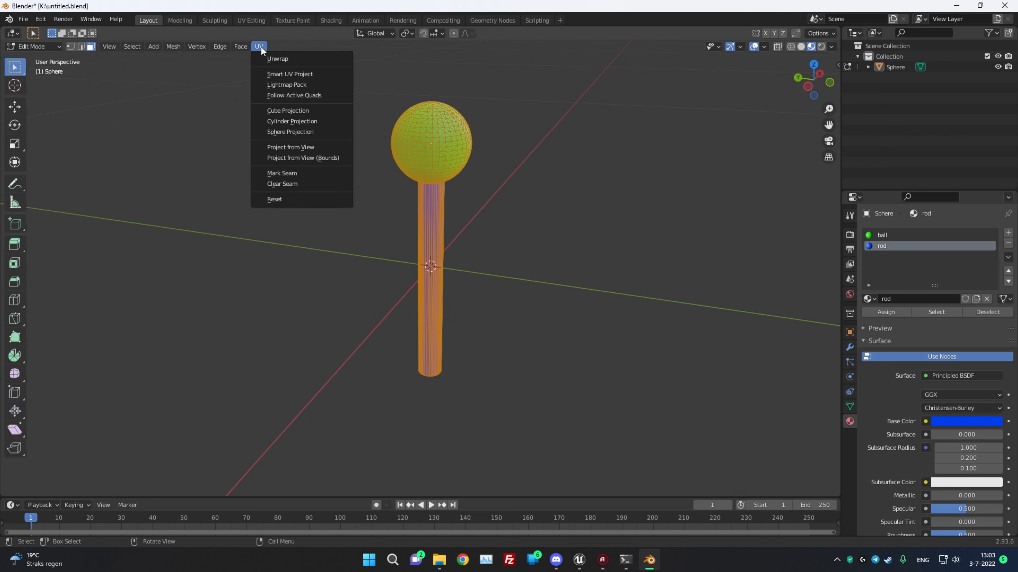
click(273, 74)
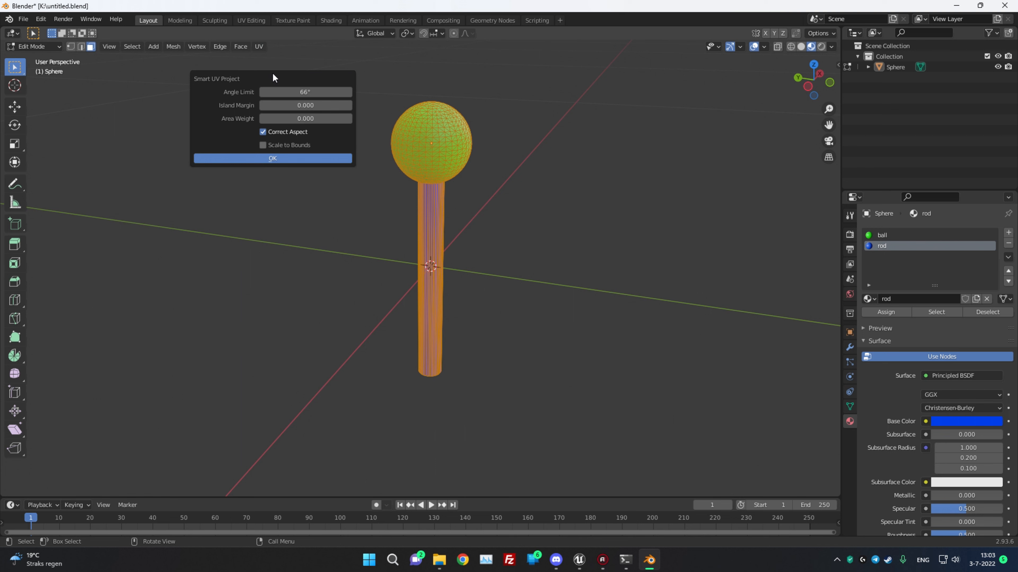
click(270, 157)
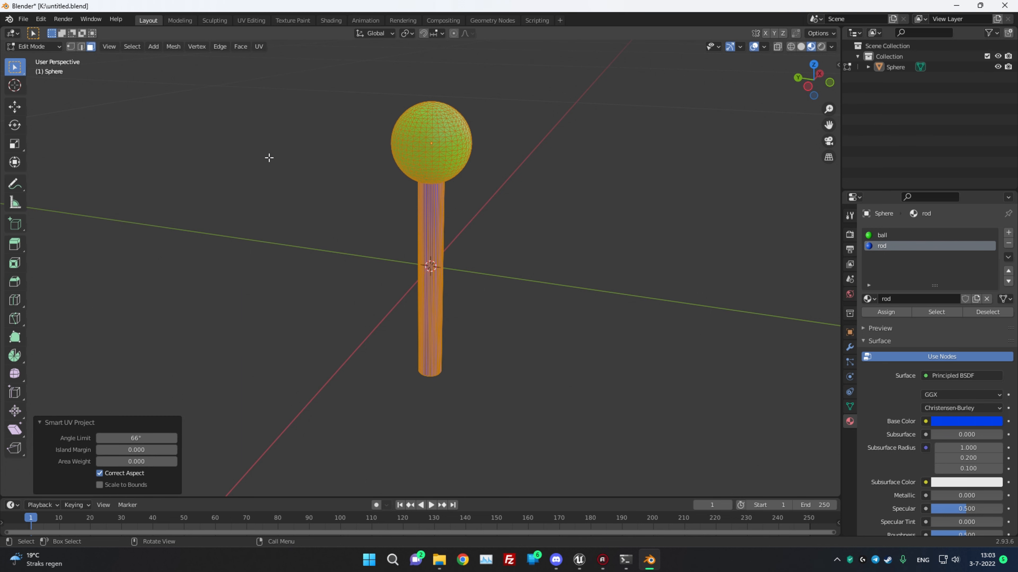
Switch to the UV Editing workspace and examine the unwrapped islands of the rod and ball beside the 3D model
click(250, 21)
scroll(158, 336, up, 4)
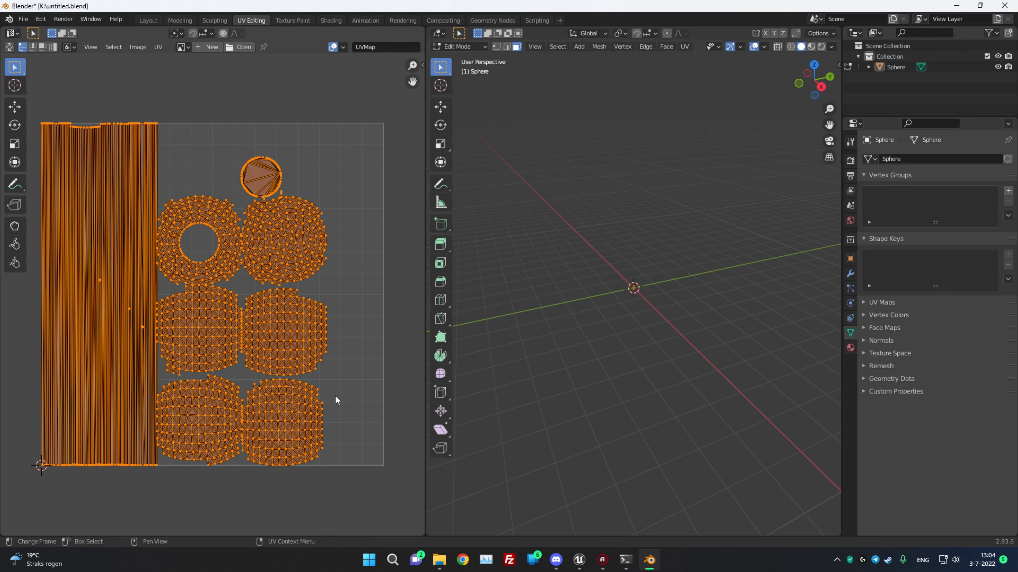
scroll(335, 396, up, 1)
middle_drag(156, 311, 202, 291)
scroll(202, 291, down, 1)
middle_drag(335, 324, 326, 327)
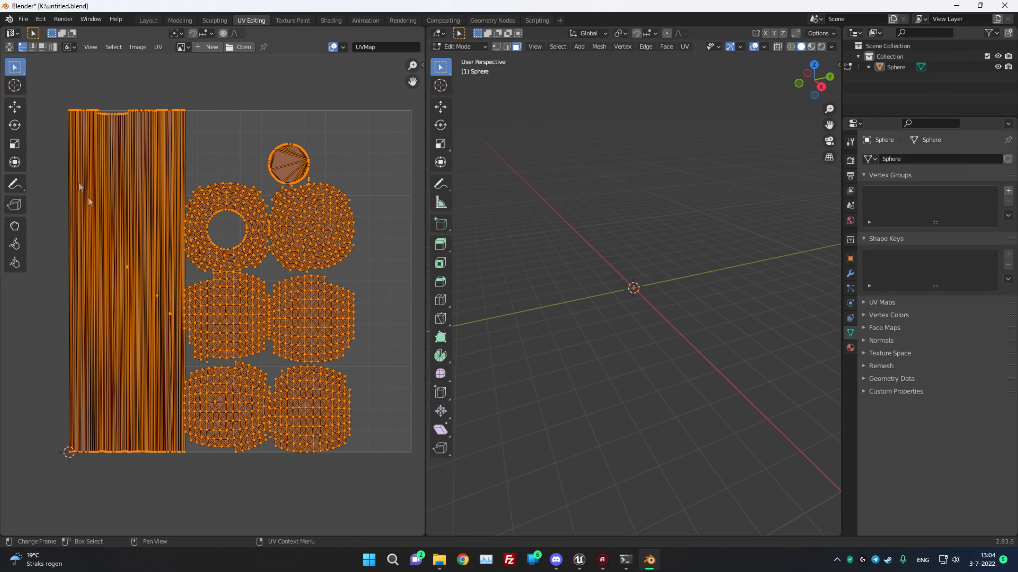
scroll(97, 388, up, 8)
middle_drag(91, 357, 160, 367)
scroll(157, 370, down, 8)
middle_drag(299, 383, 215, 380)
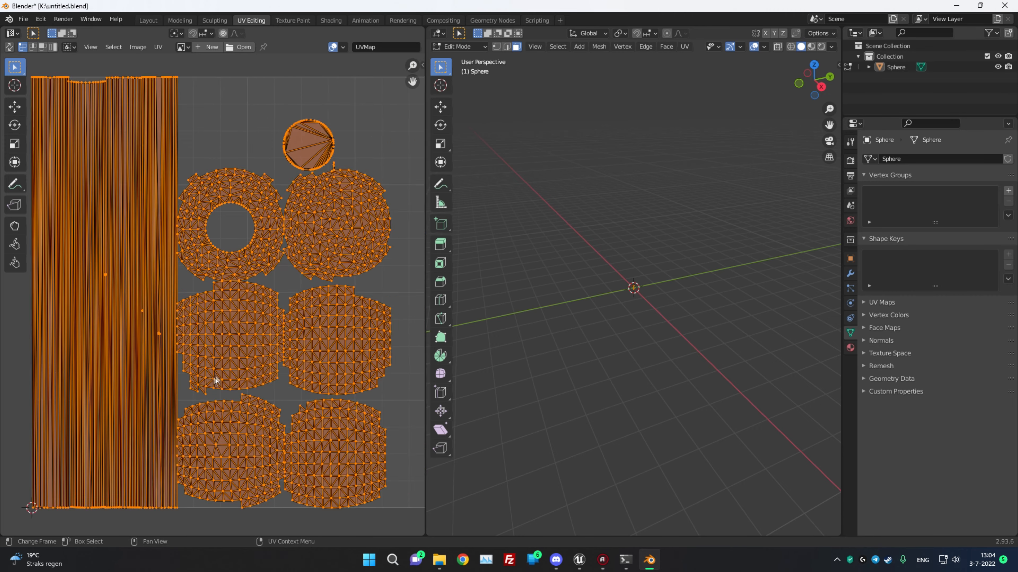
scroll(216, 381, down, 1)
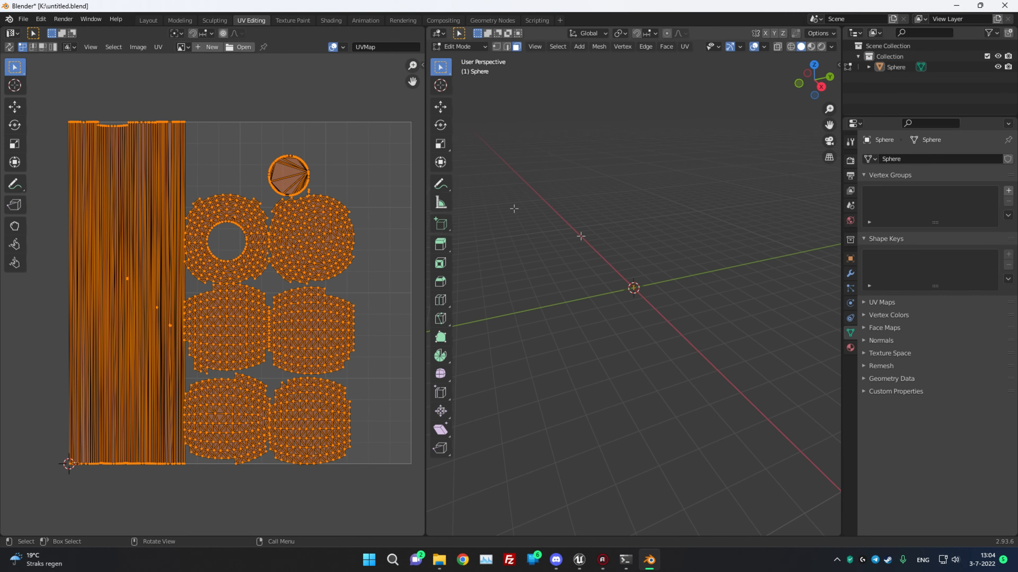
scroll(640, 304, up, 12)
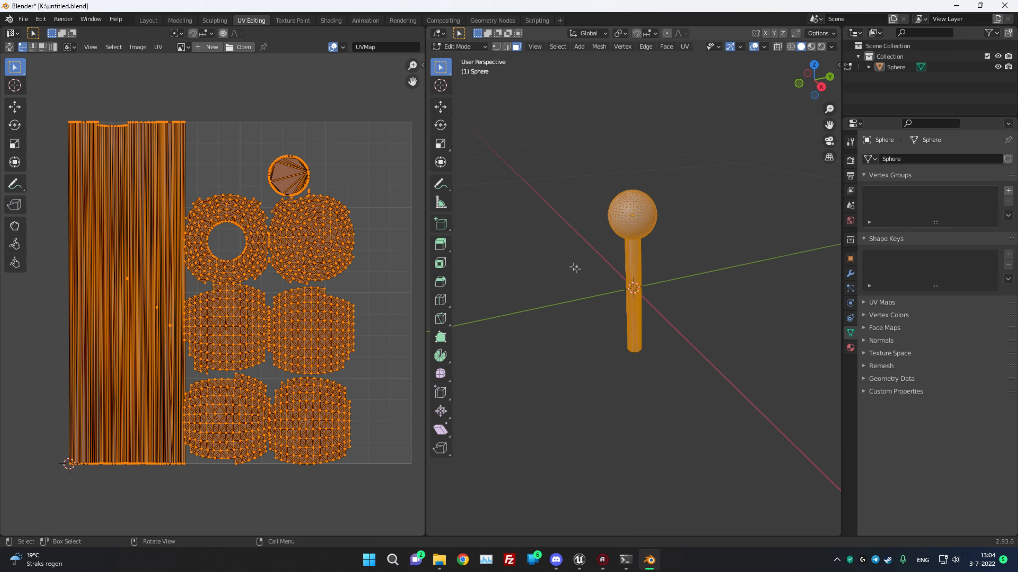
Save the Blender file and export the model as emptywand.fbx to the K: drive
click(22, 18)
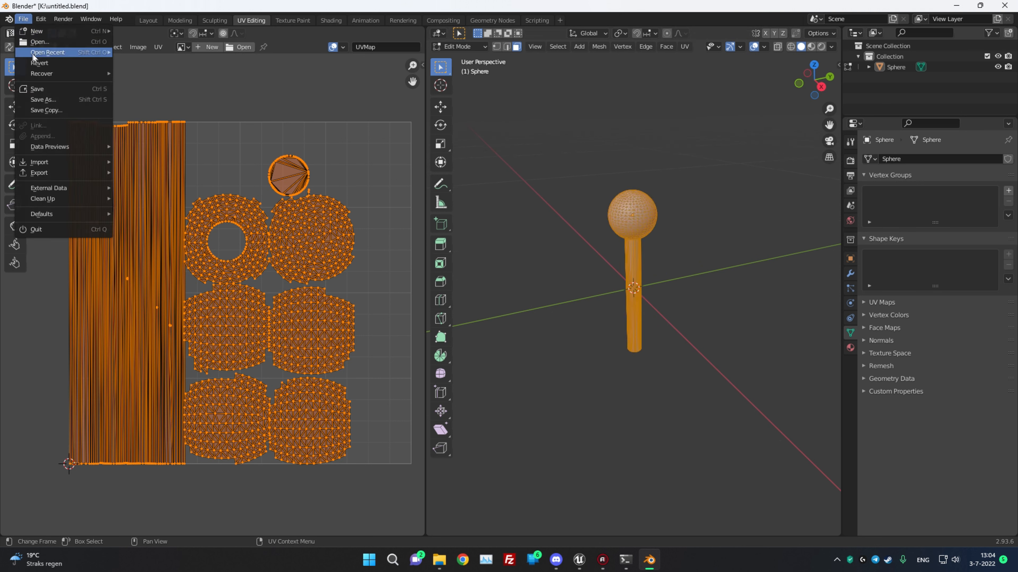
click(38, 89)
click(23, 19)
mouse_move(42, 173)
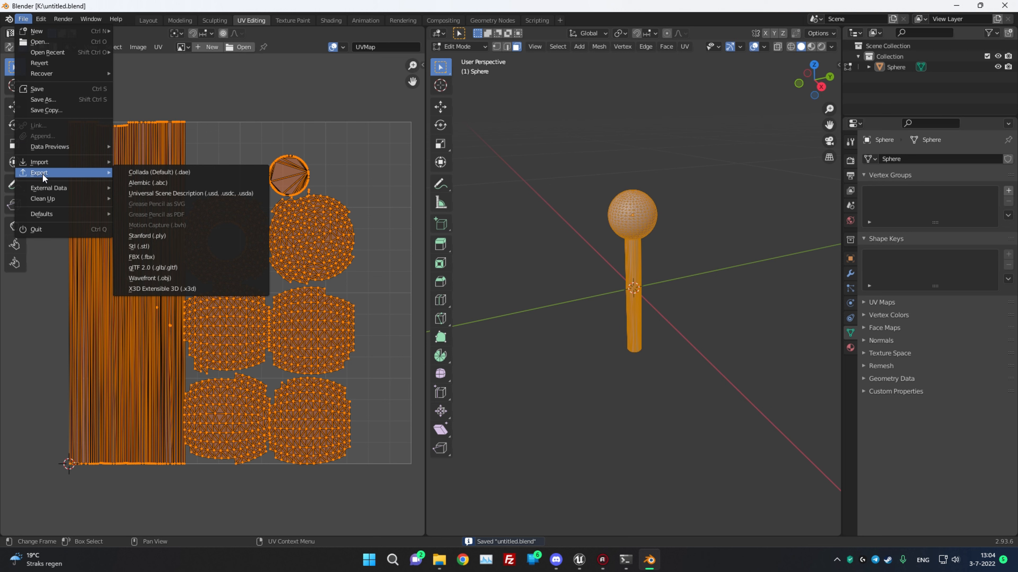
click(147, 257)
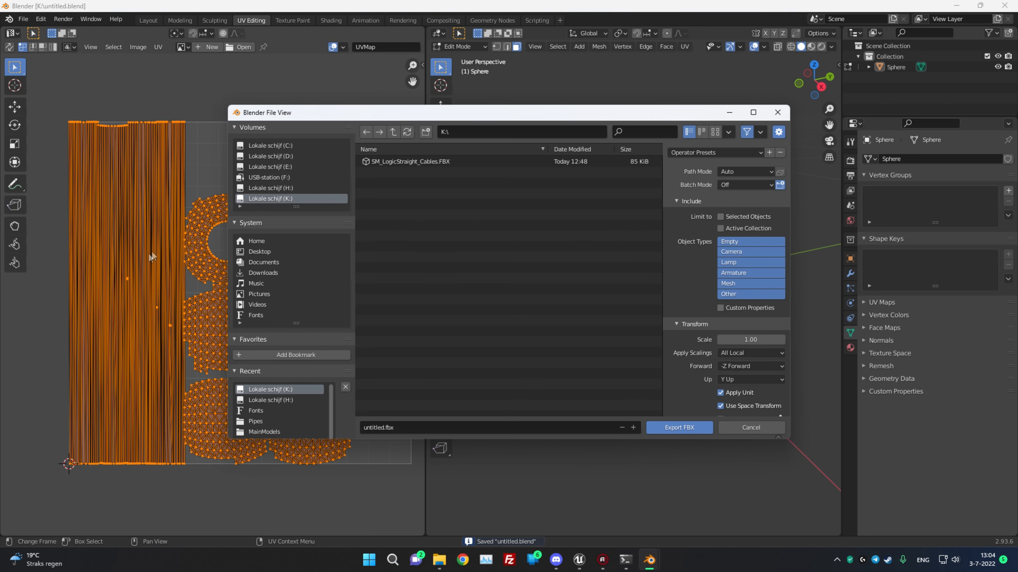
click(450, 426)
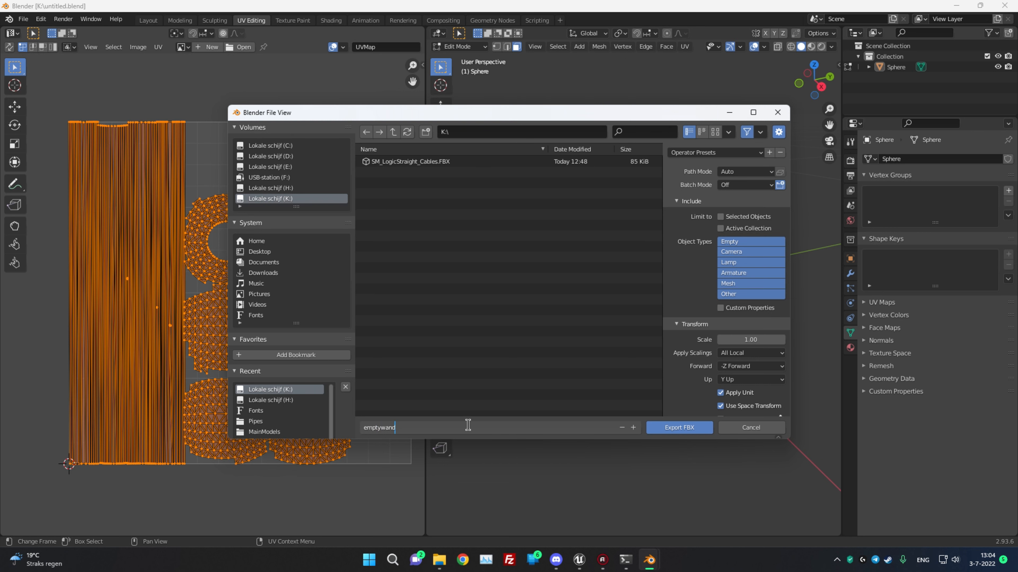
text(emptywand)
key(Return)
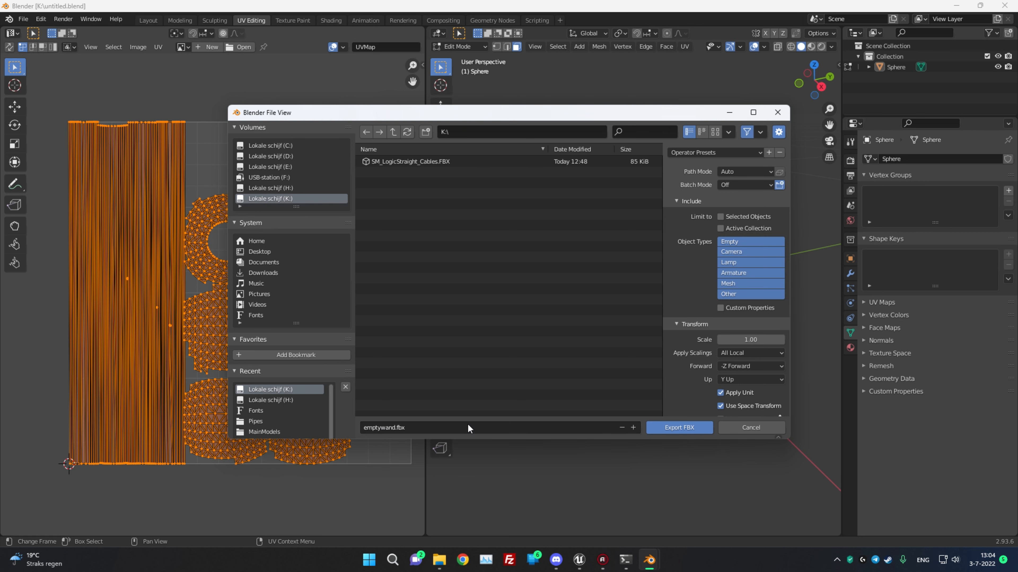
click(667, 428)
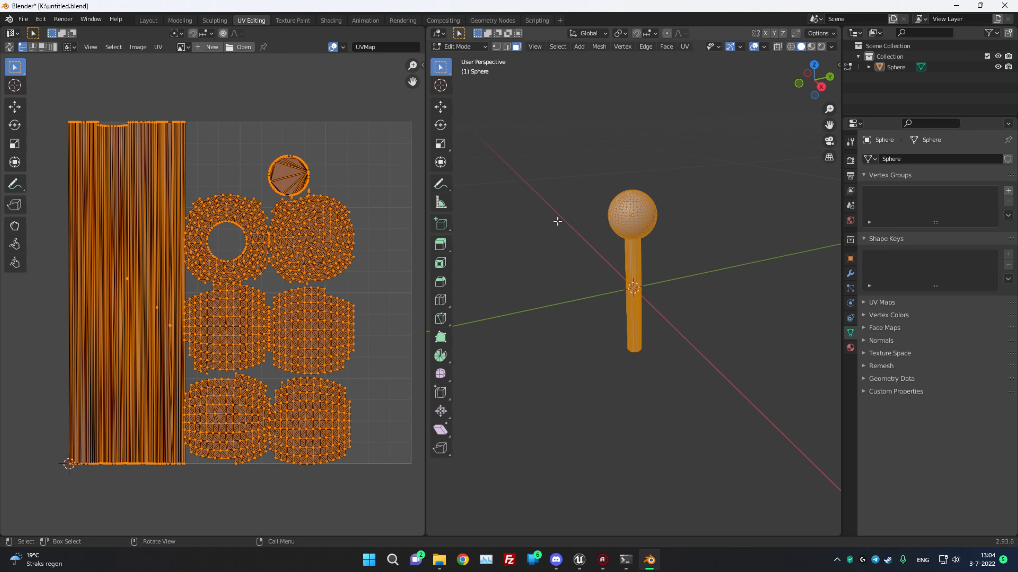
Check the mesh's UV maps, clear the full selection, and quit Blender while saving the changes to untitled.blend
click(865, 302)
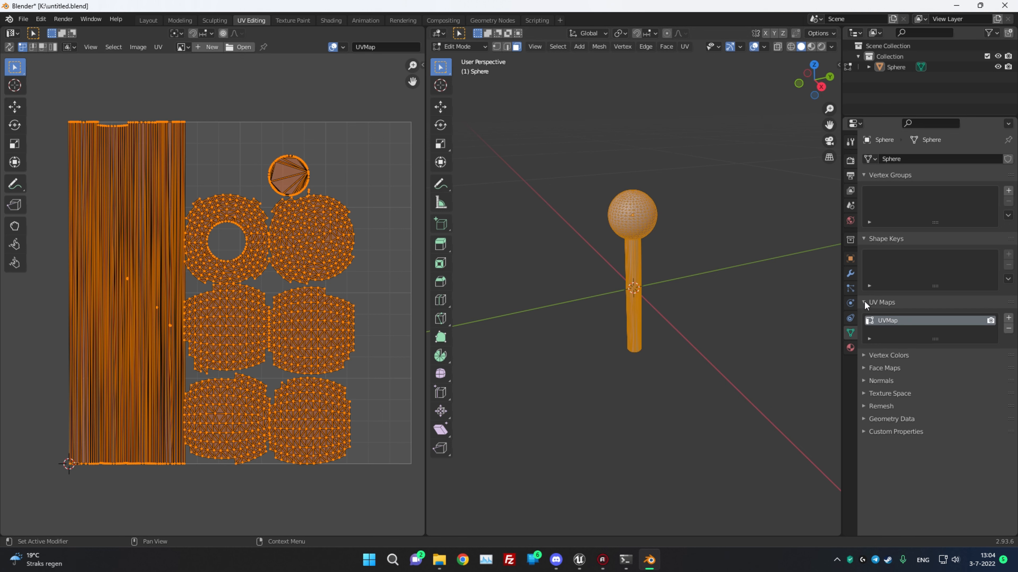
click(864, 301)
click(648, 218)
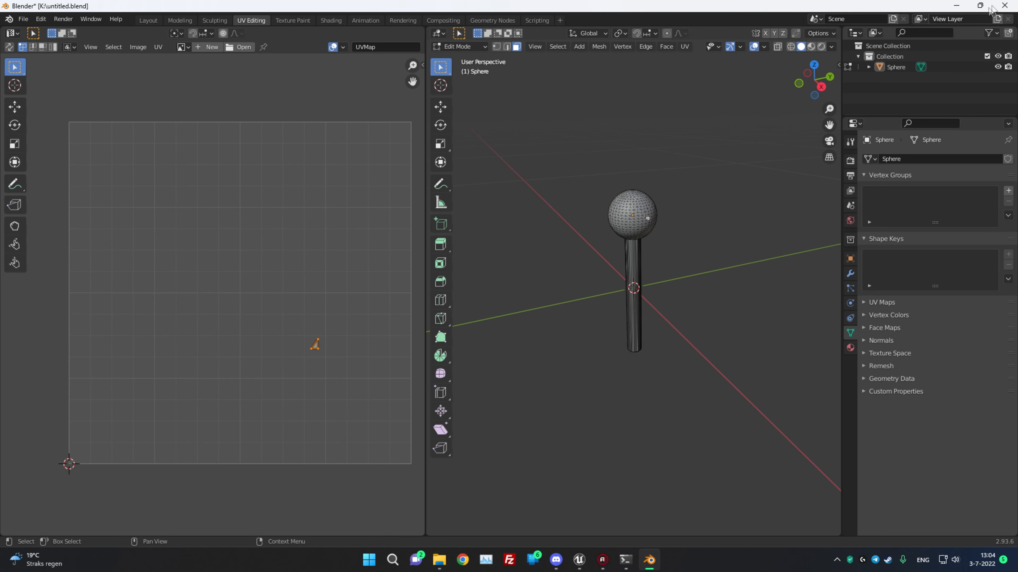
click(1004, 5)
click(464, 300)
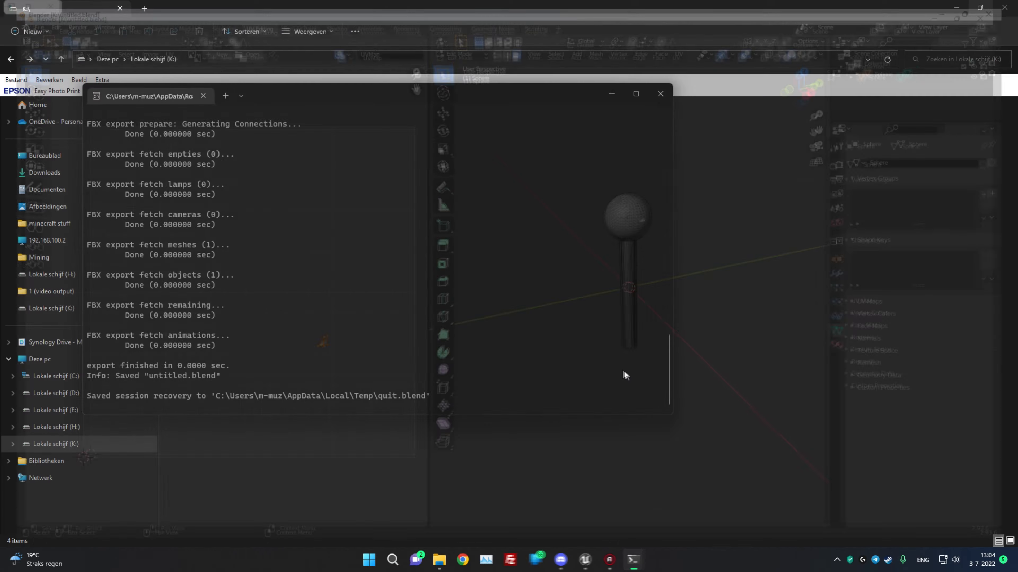
Locate the exported emptywand.fbx on the K: drive and launch Adobe Substance 3D Painter
drag(246, 241, 234, 191)
click(278, 157)
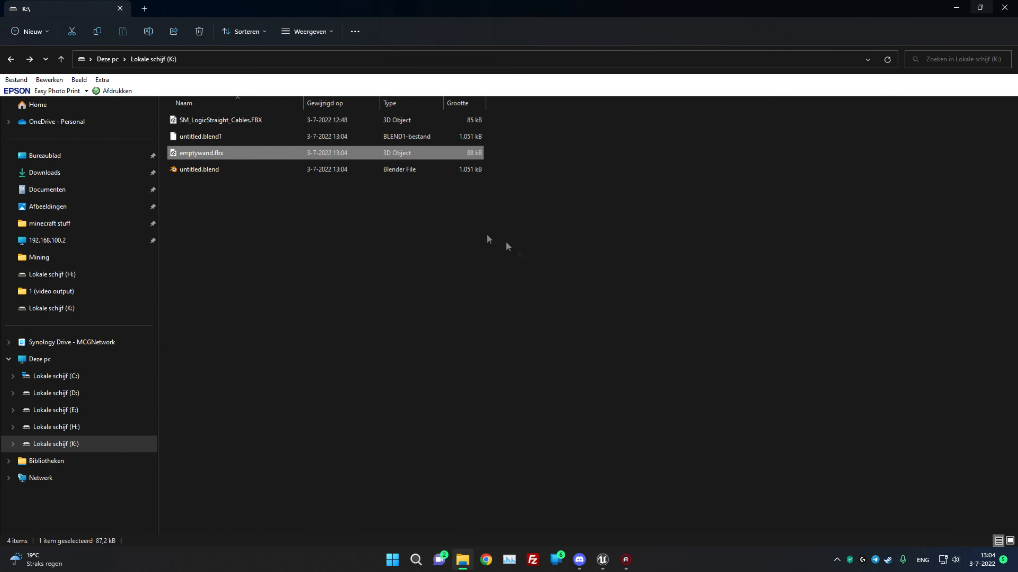
click(542, 272)
key(super)
text(sa)
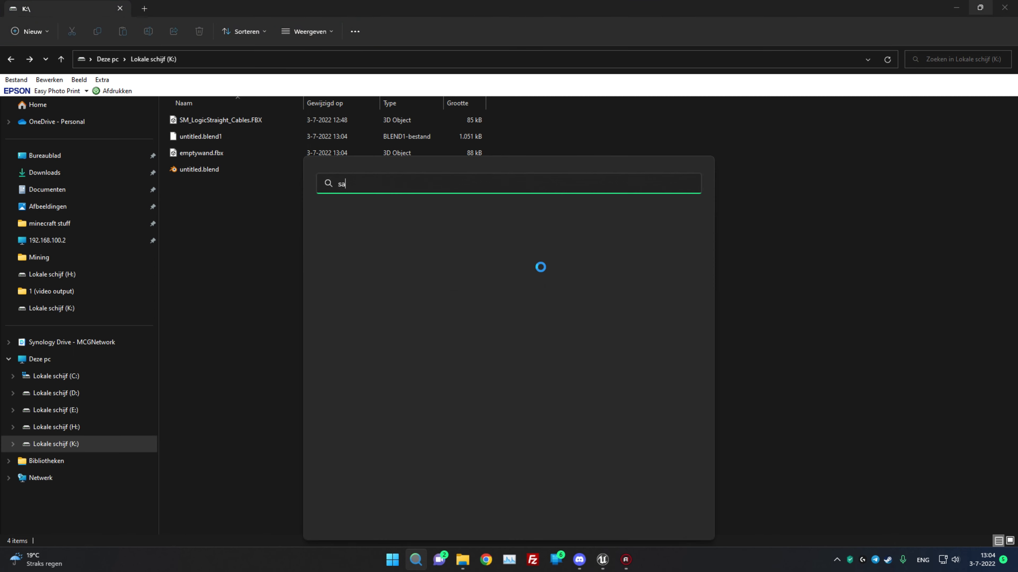
text(ub)
key(Return)
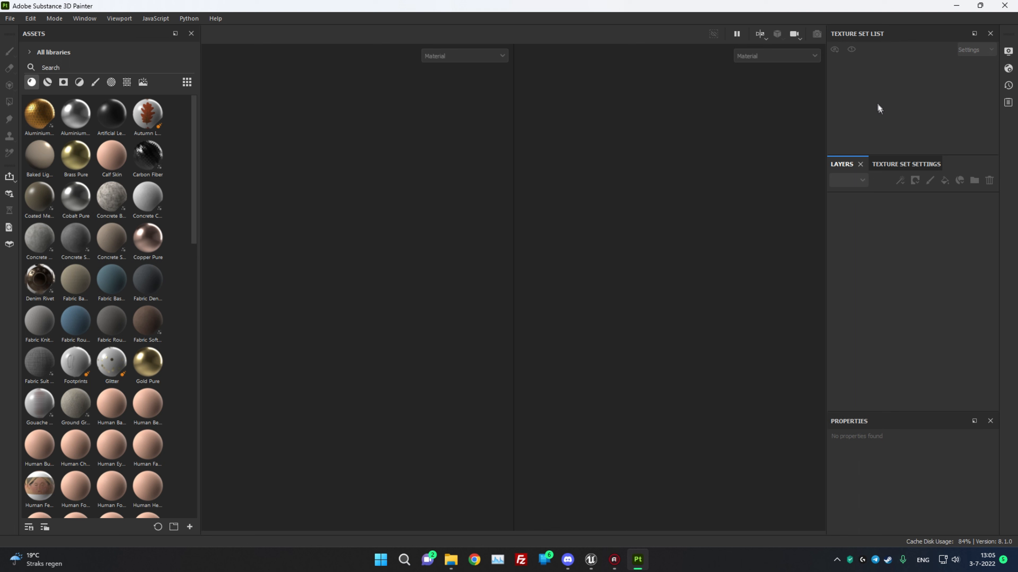
Start a new project with the Unreal Engine 4 (starter_assets) template and choose emptywand.fbx from the K: drive as its mesh
click(10, 19)
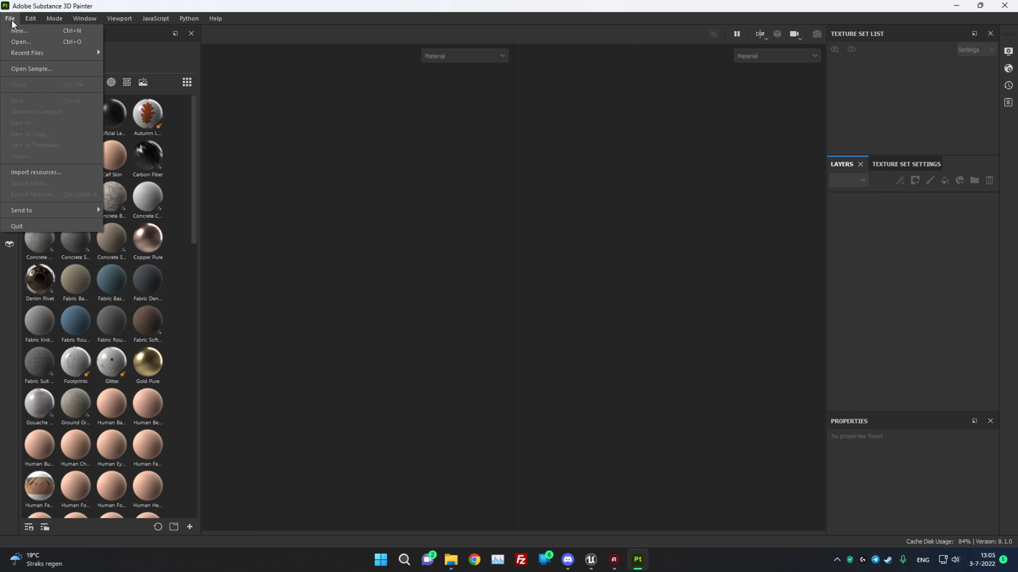
click(23, 31)
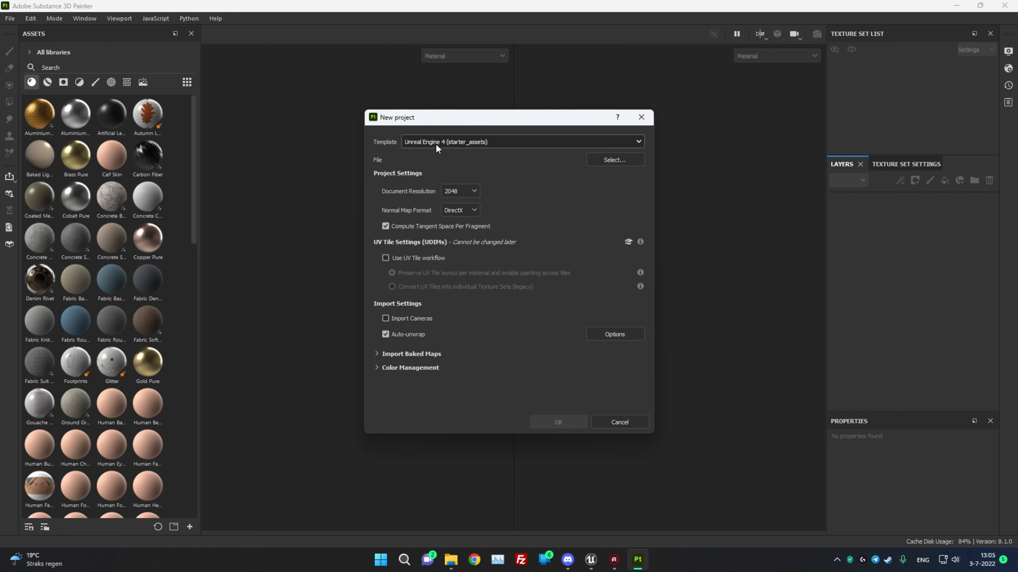
click(435, 144)
click(436, 141)
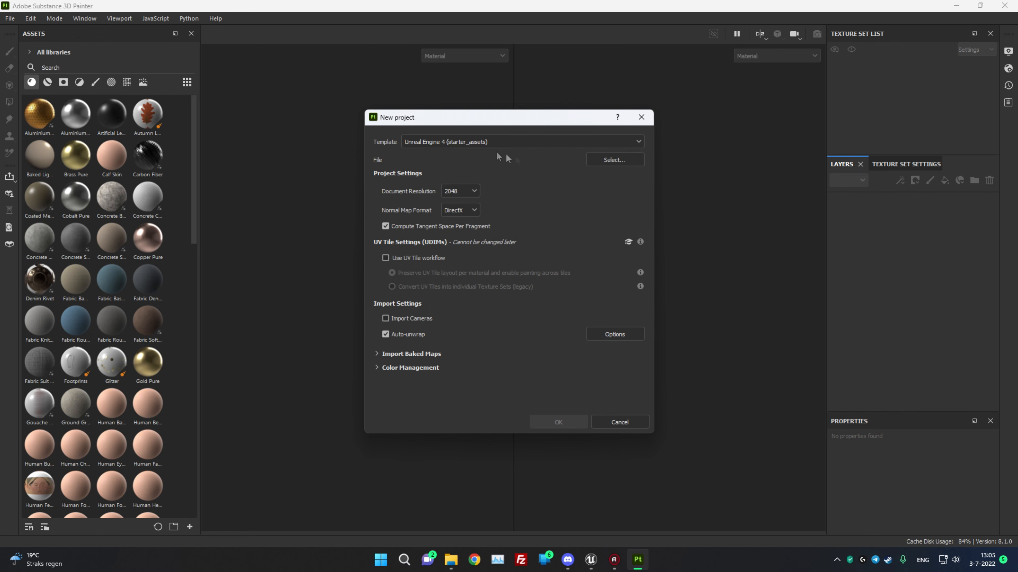
click(625, 162)
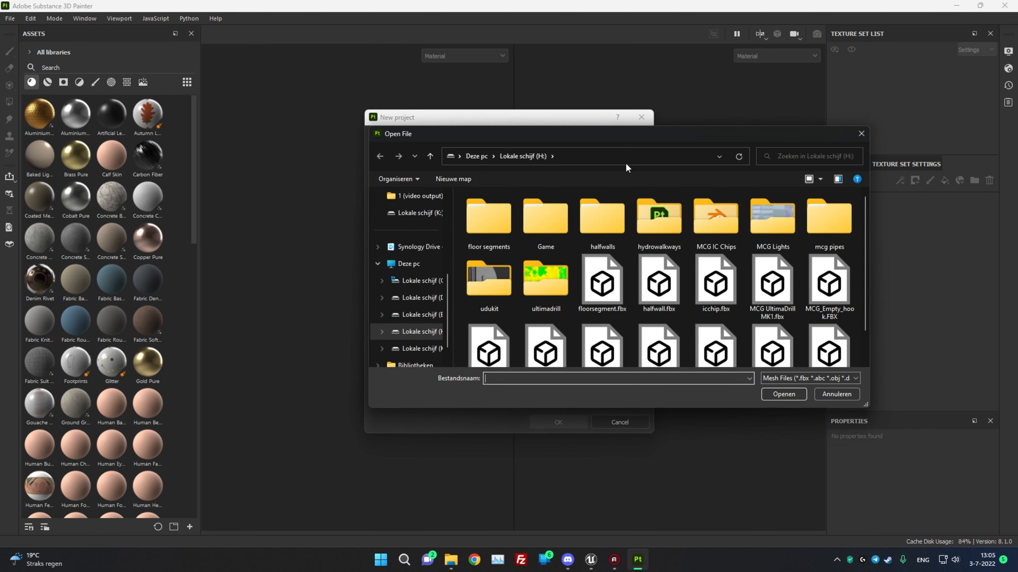
click(420, 348)
click(499, 211)
click(784, 395)
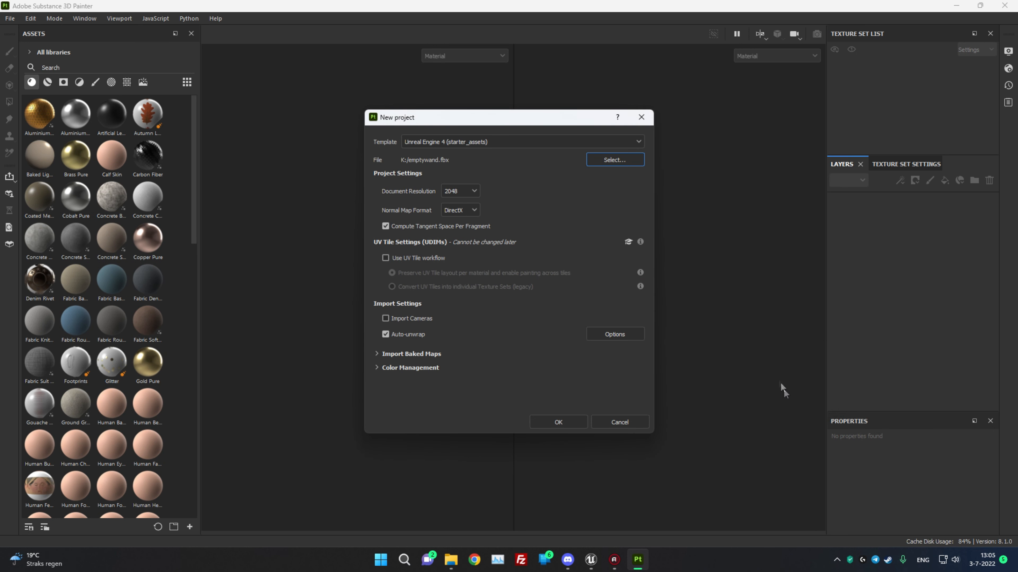
Set the document resolution to 2048 and create the project
click(449, 190)
click(465, 189)
click(558, 423)
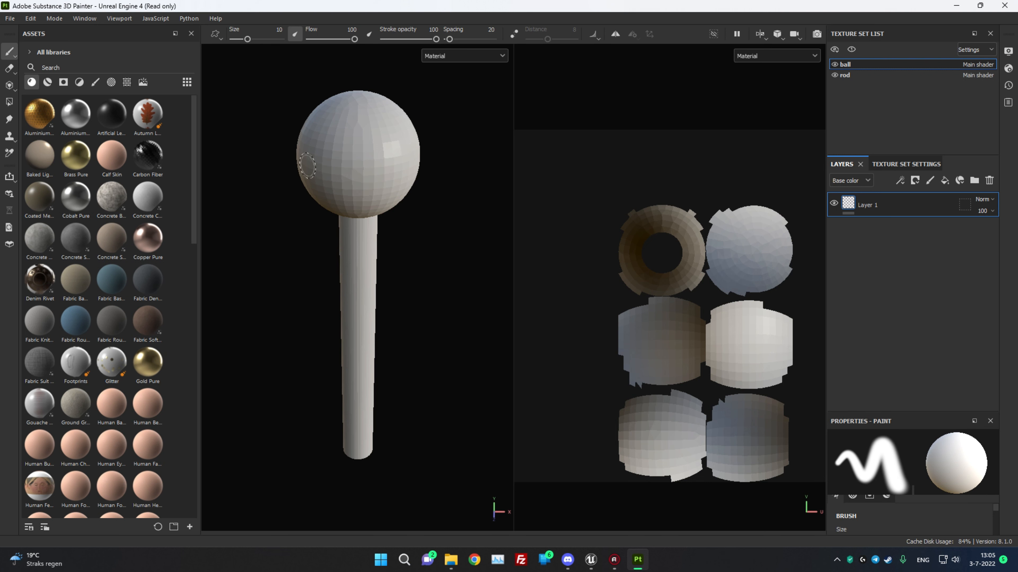
mouse_move(459, 326)
alt+mouse_down()
mouse_move(391, 309)
mouse_move(375, 254)
mouse_move(466, 305)
mouse_move(541, 300)
alt+mouse_up()
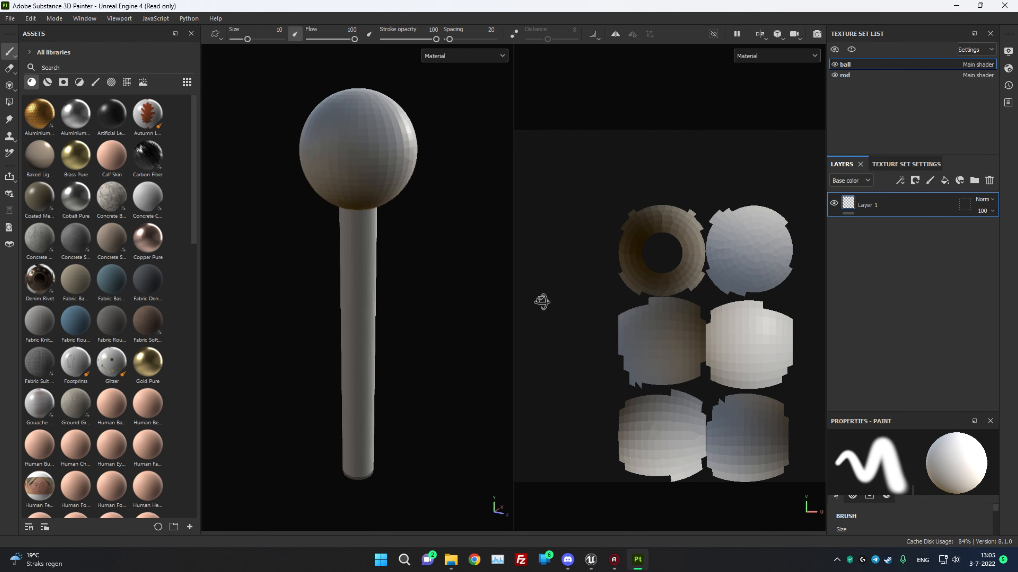
scroll(710, 417, down, 2)
alt+drag(695, 401, 707, 365)
alt+middle_drag(707, 364, 693, 317)
mouse_move(693, 317)
alt+mouse_down()
mouse_move(675, 318)
mouse_move(693, 319)
mouse_move(699, 298)
mouse_move(705, 307)
alt+mouse_up()
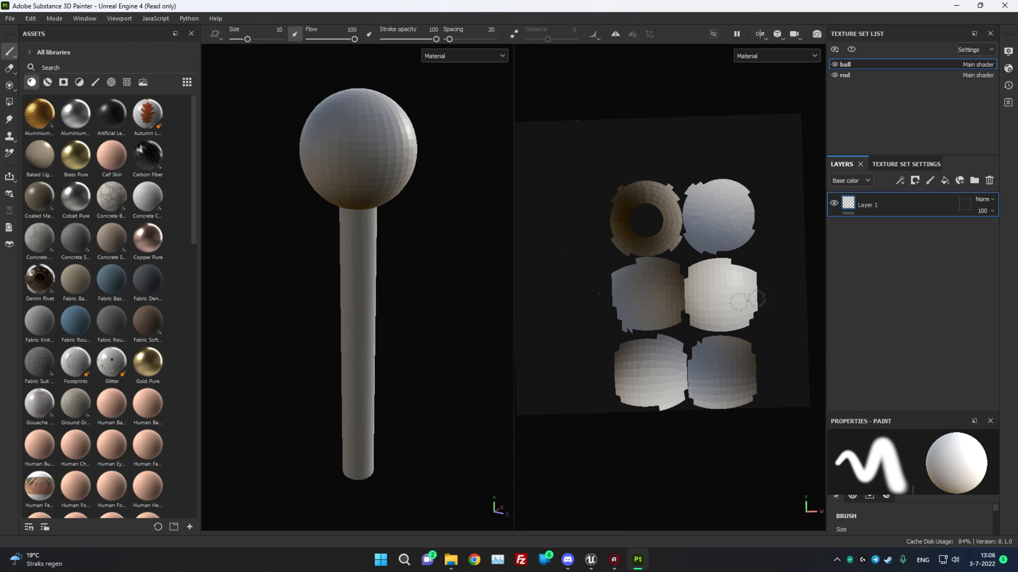
Open the mesh map baking settings and set the curvature method to Generate from Normal Map (Deprecated)
click(899, 160)
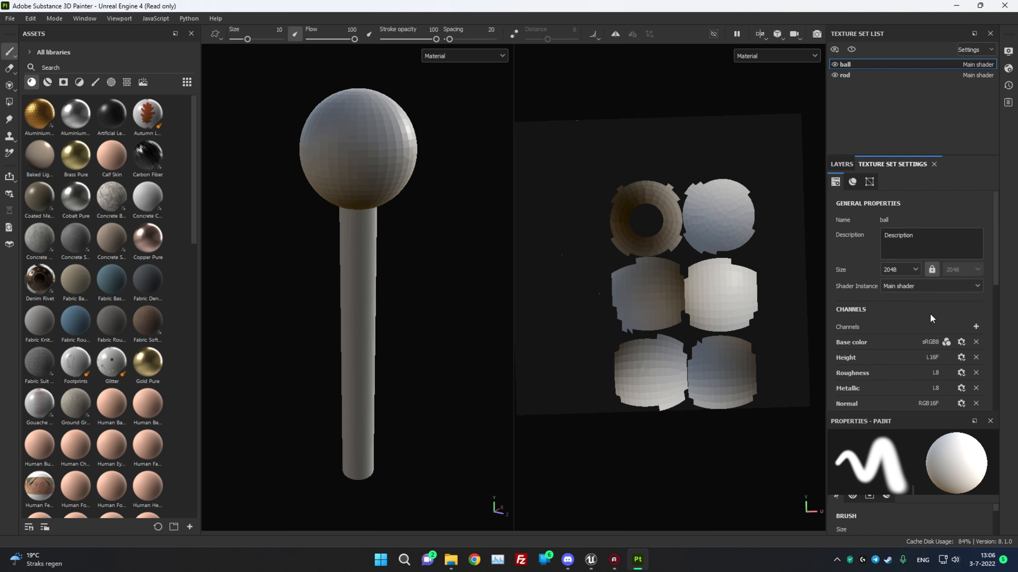
scroll(929, 313, down, 3)
scroll(929, 316, down, 1)
click(940, 297)
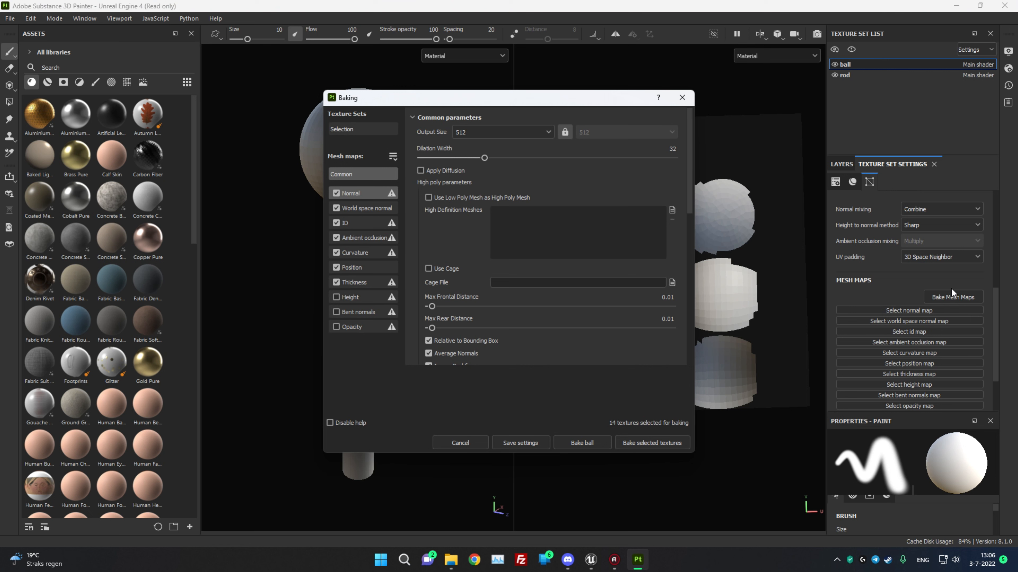
click(352, 252)
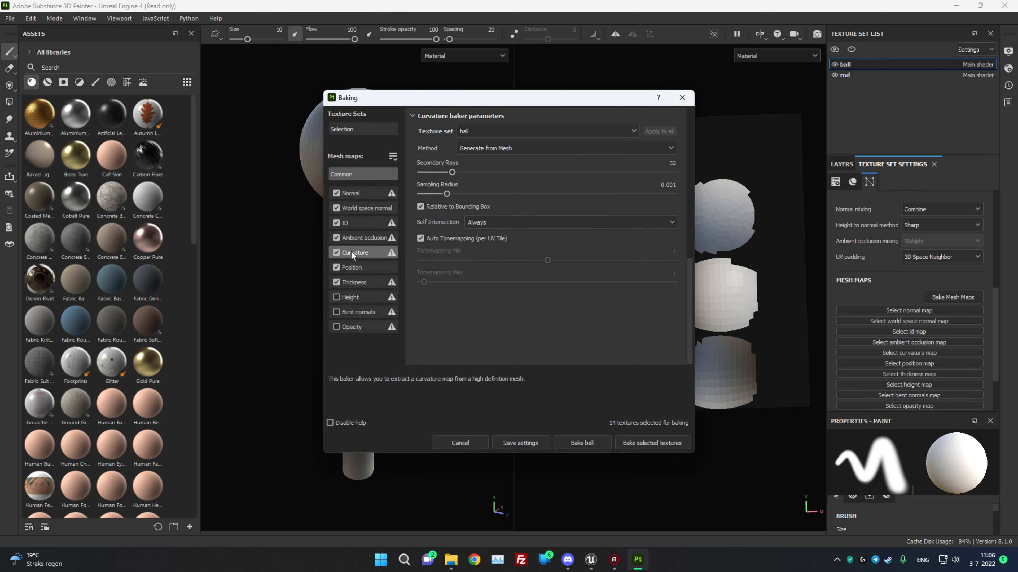
click(485, 150)
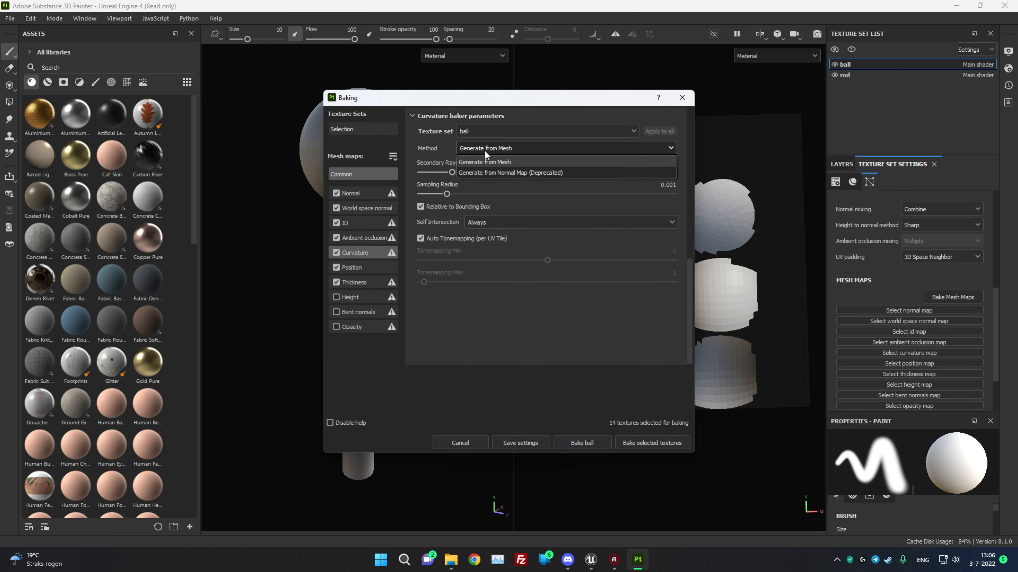
click(488, 173)
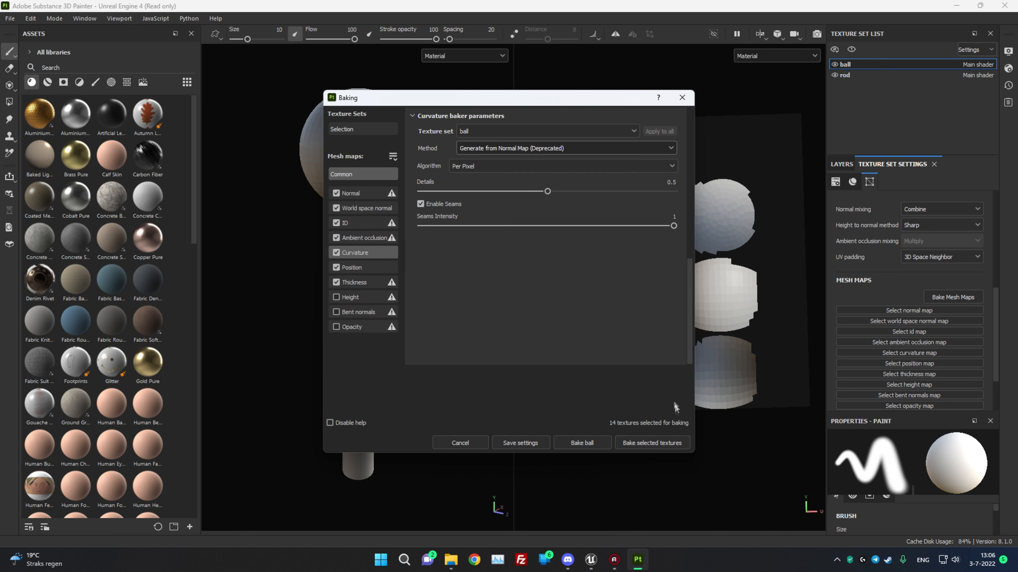
Bake the selected mesh maps for the ball and rod texture sets and return to the layer stack
click(659, 443)
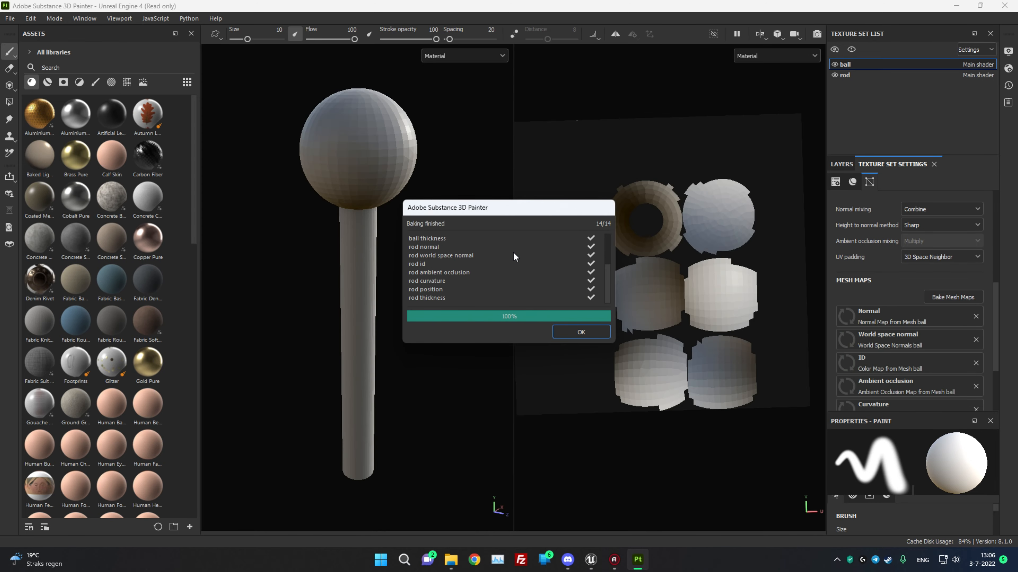
click(588, 333)
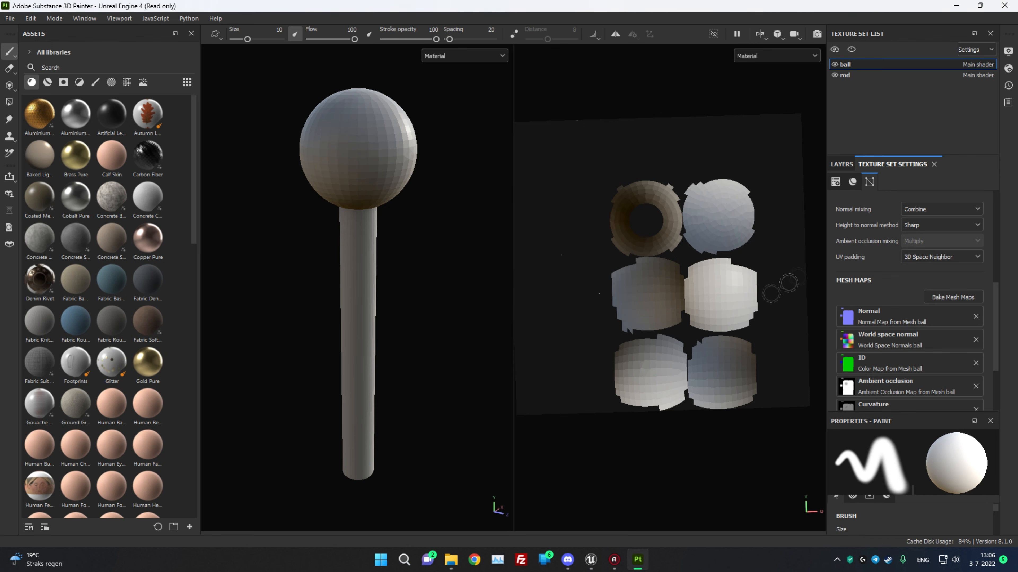
click(843, 164)
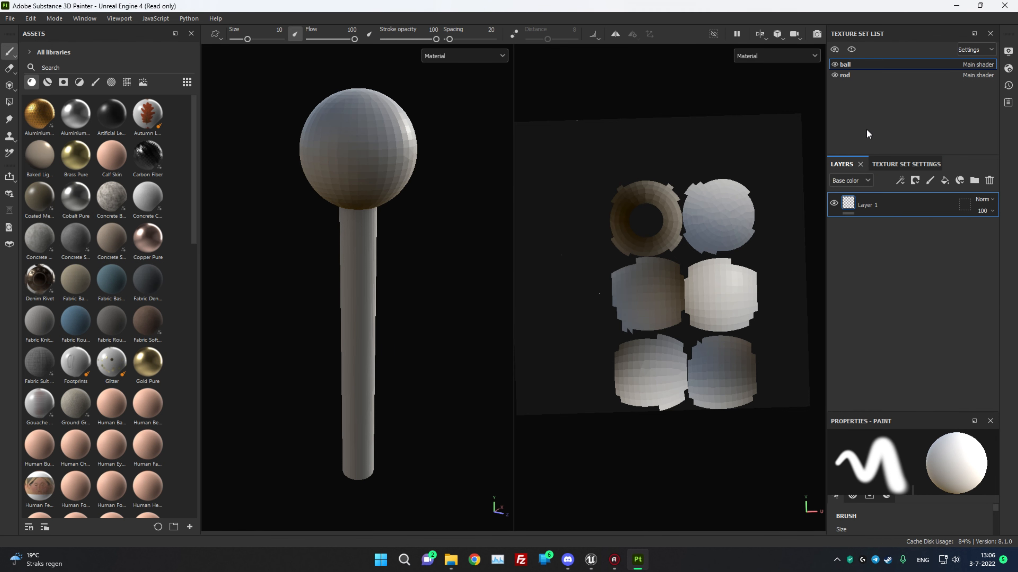
Compare the UV layouts of the ball and rod texture sets by switching between them
click(855, 74)
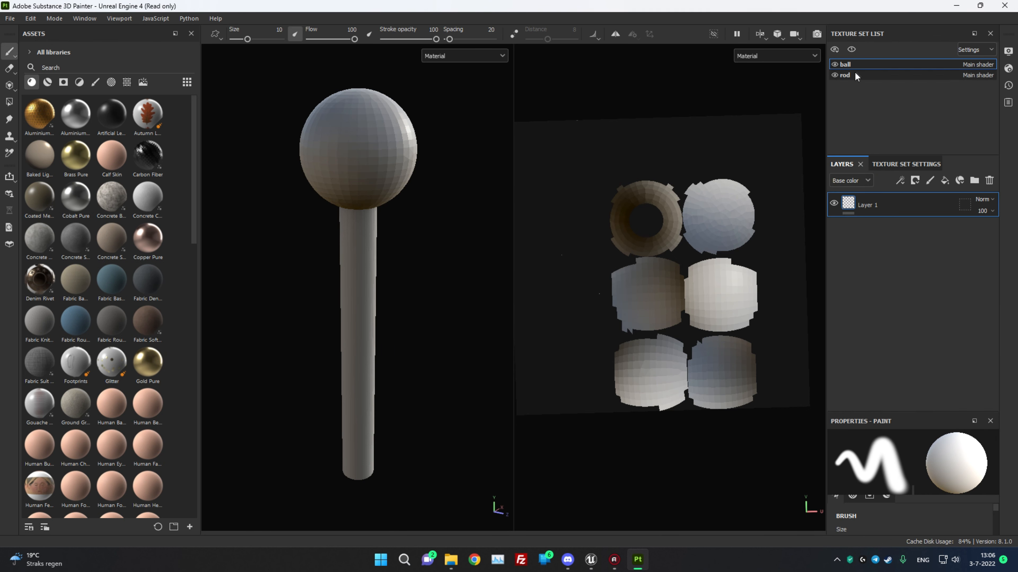
scroll(675, 234, down, 2)
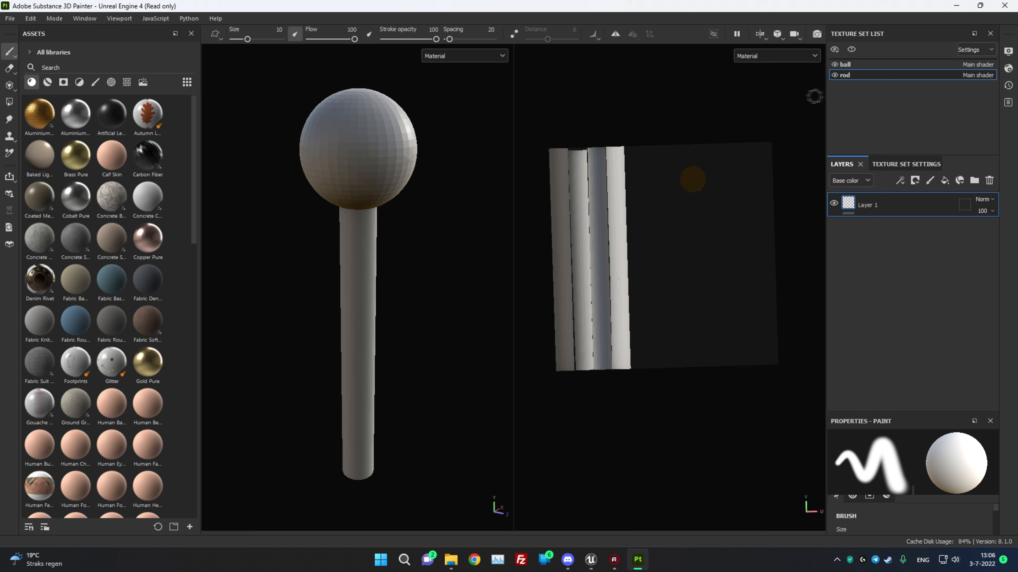
click(895, 64)
click(884, 73)
click(887, 65)
click(885, 75)
click(887, 63)
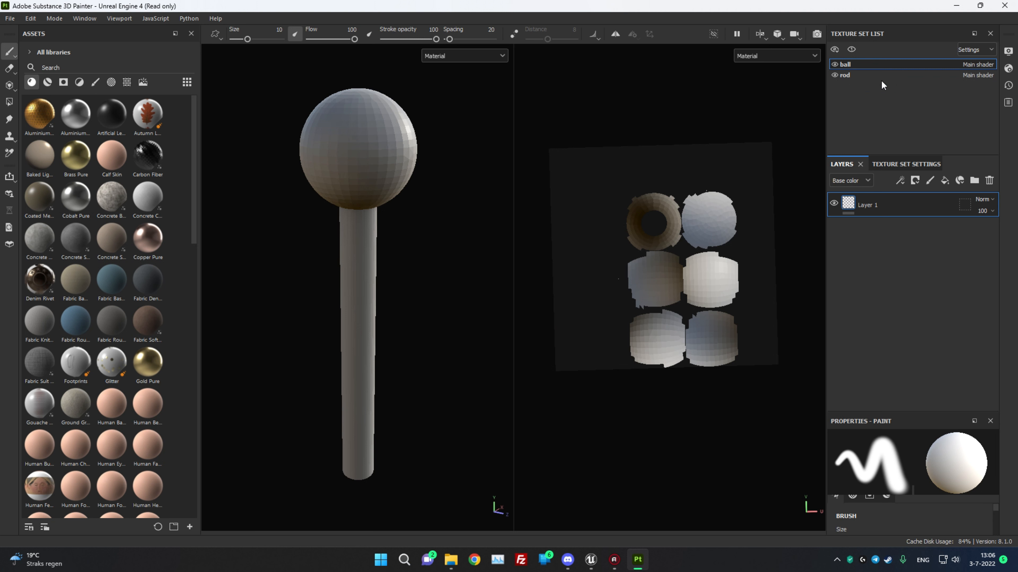
click(872, 73)
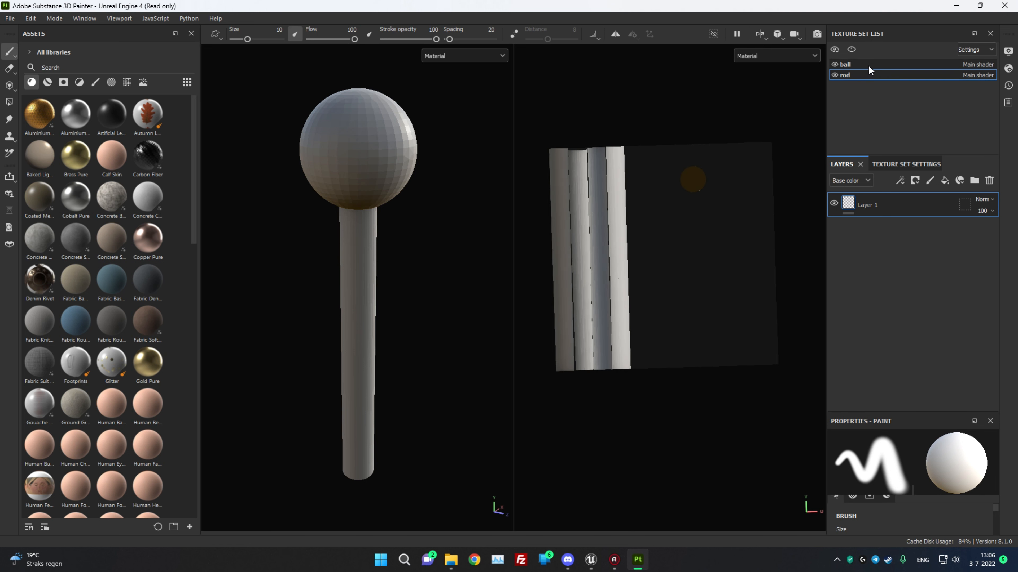
click(869, 63)
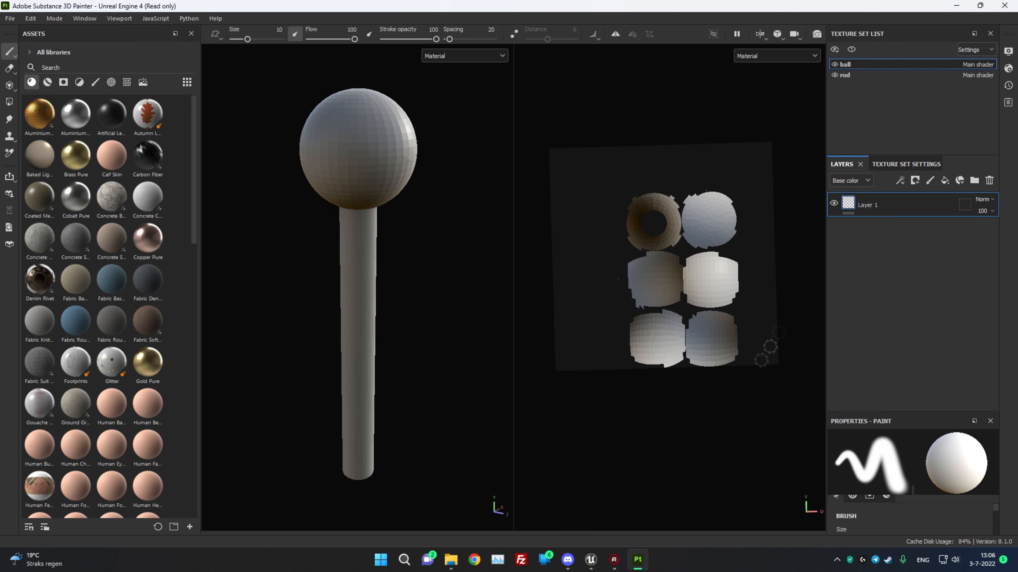
Add the HydroneerTemplate smart material to the rod texture set above Layer 1
click(903, 75)
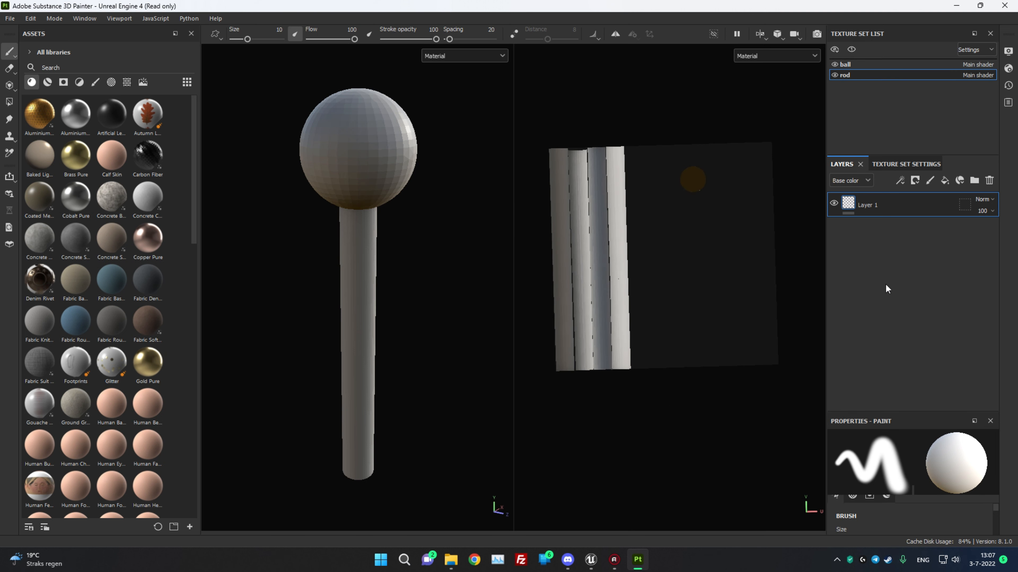
scroll(125, 296, down, 15)
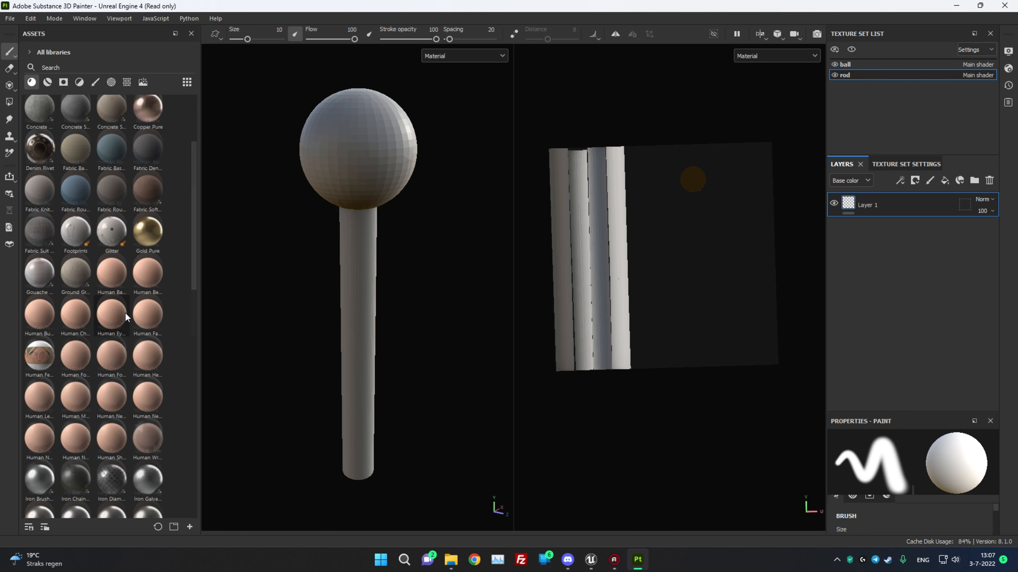
scroll(99, 410, up, 15)
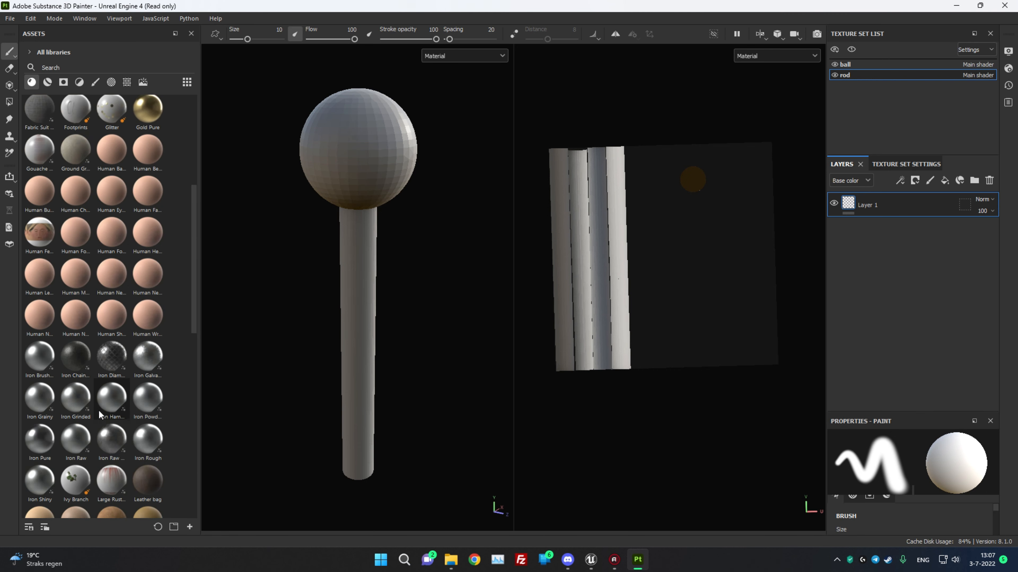
click(44, 82)
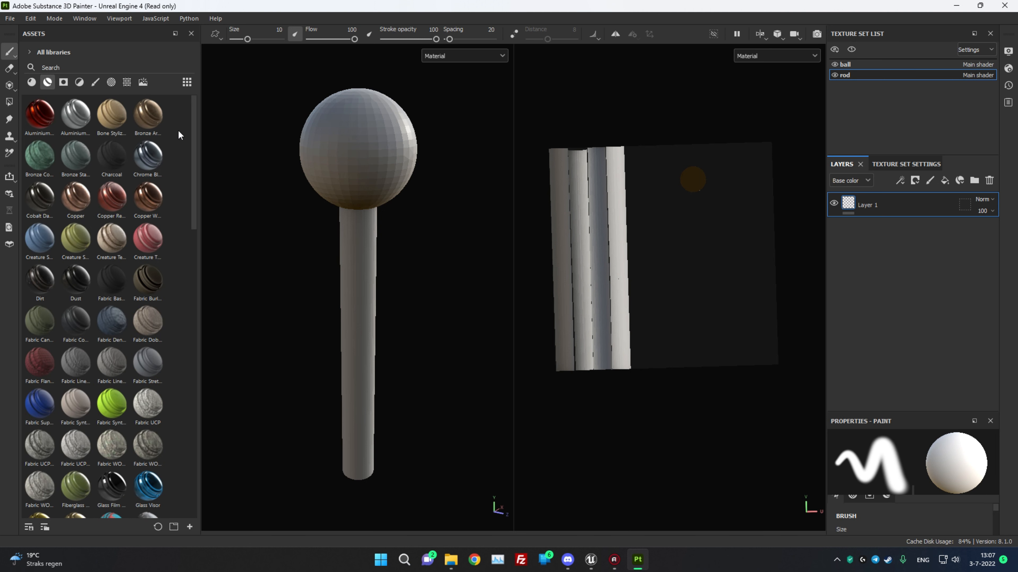
scroll(182, 141, down, 6)
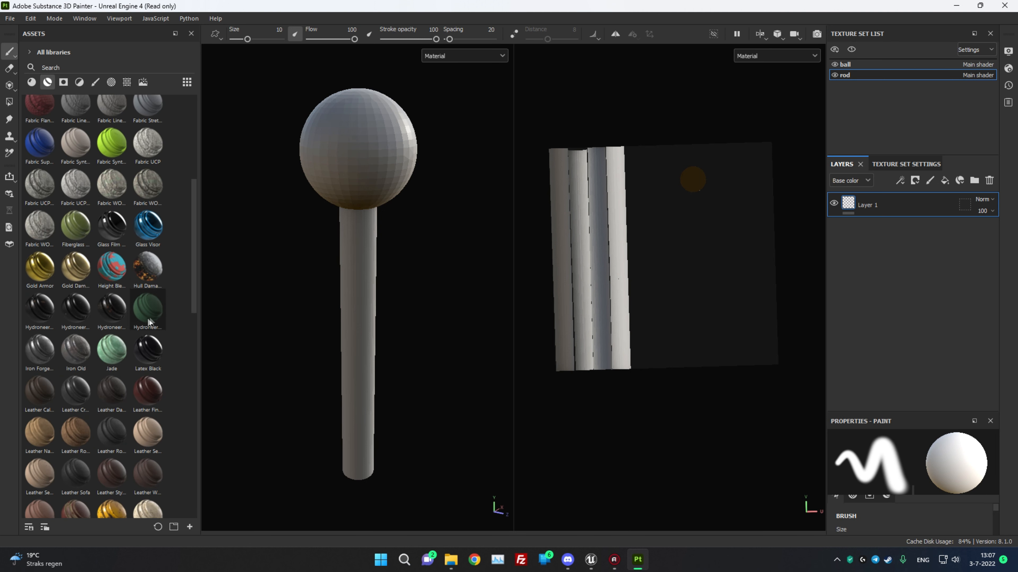
mouse_move(145, 311)
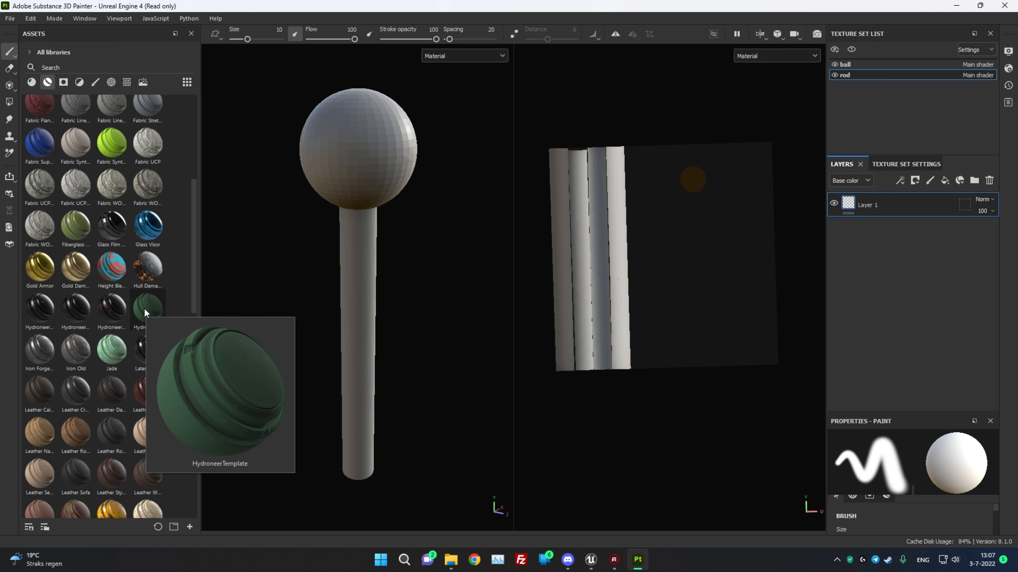
drag(144, 308, 870, 199)
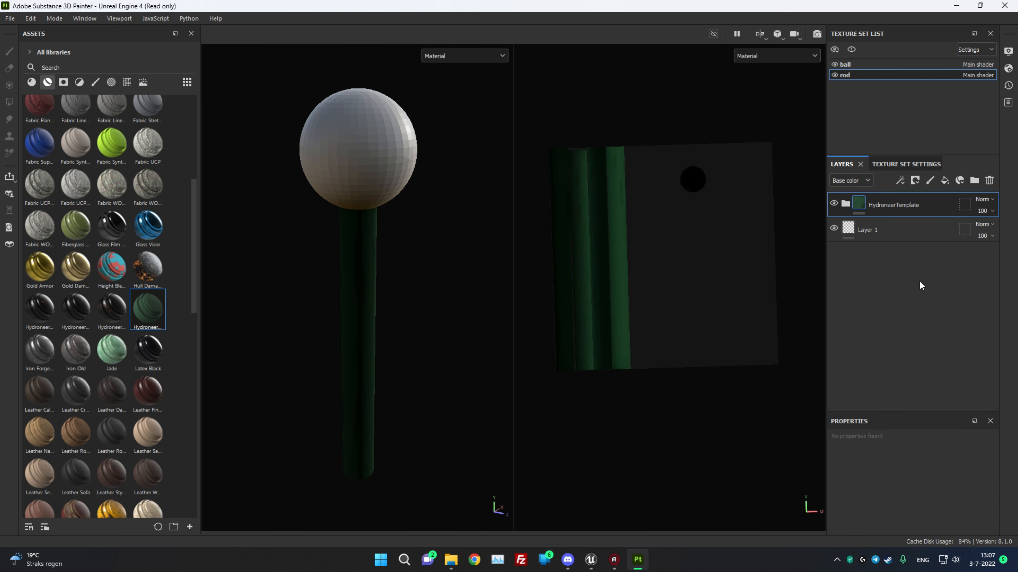
Examine the smart material's surface on the rod up close and from several angles
scroll(349, 388, up, 3)
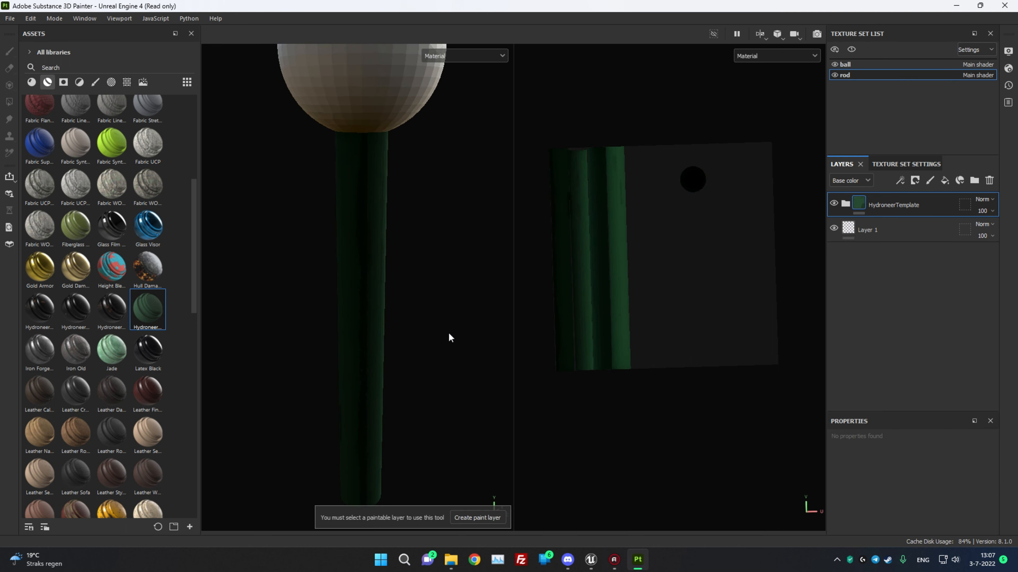
scroll(453, 313, down, 2)
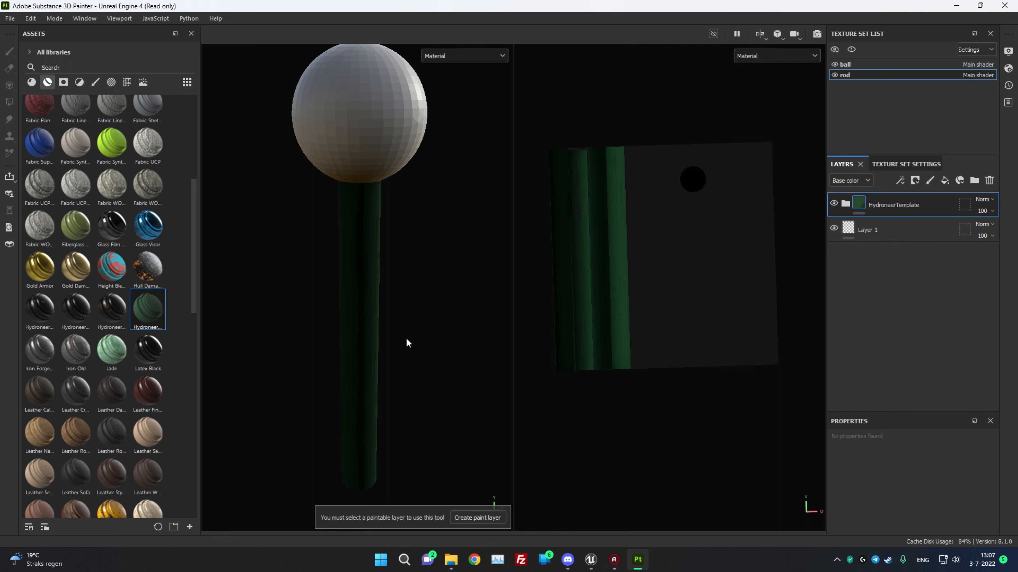
middle_drag(407, 343, 433, 321)
alt+drag(433, 321, 637, 257)
scroll(361, 278, up, 5)
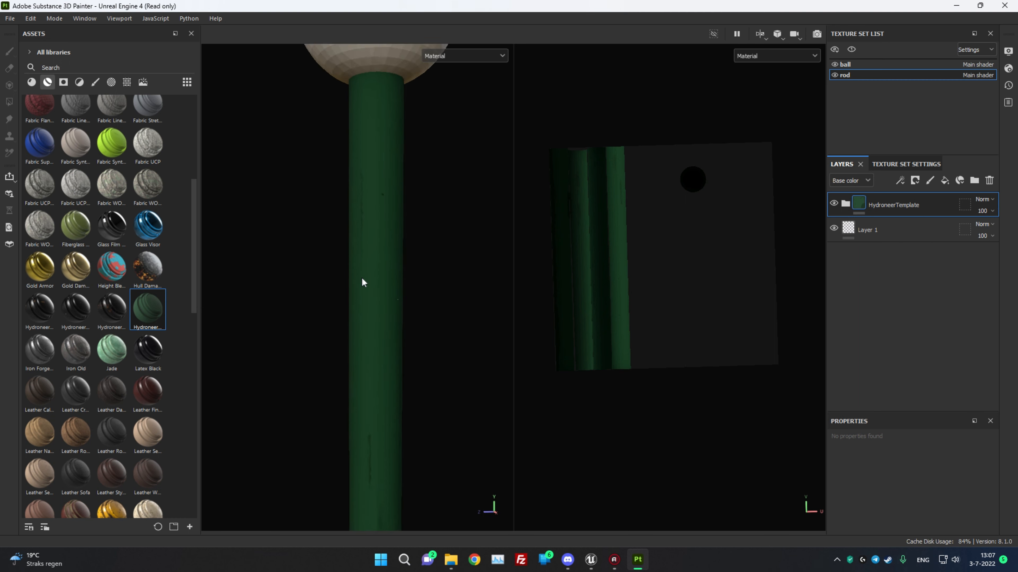
scroll(325, 241, up, 3)
scroll(307, 228, down, 6)
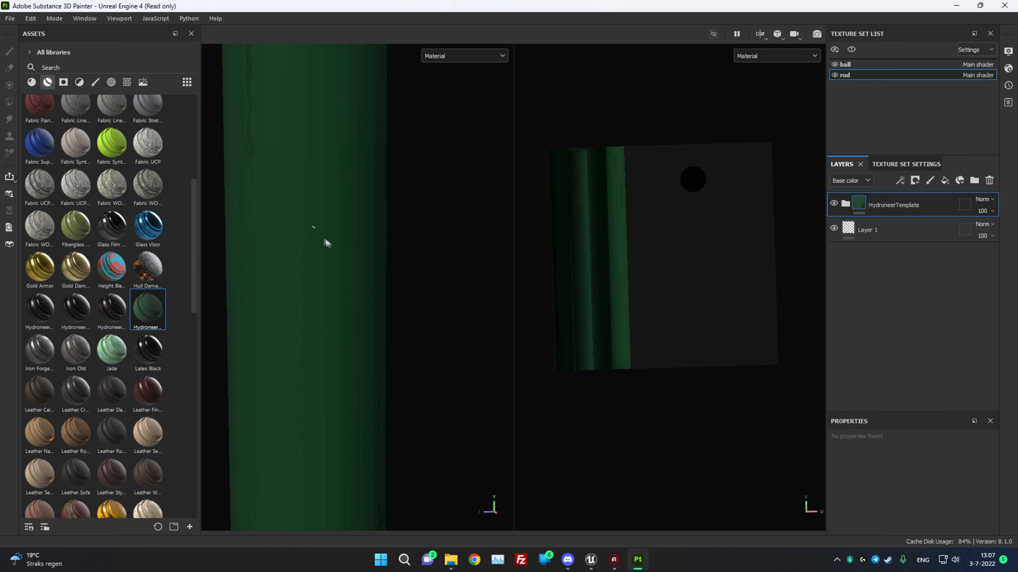
alt+drag(409, 255, 462, 320)
alt+right_drag(461, 320, 422, 320)
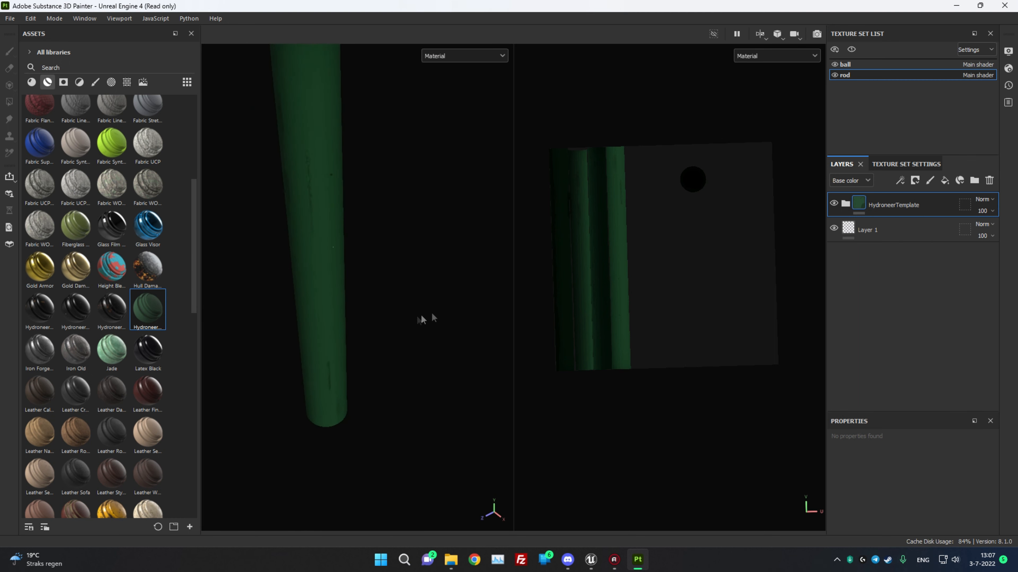
click(414, 313)
mouse_move(404, 286)
alt+mouse_down()
mouse_move(434, 284)
mouse_move(478, 239)
mouse_move(434, 248)
mouse_move(498, 229)
mouse_move(417, 186)
mouse_move(302, 198)
mouse_move(32, 191)
mouse_move(459, 255)
alt+mouse_up()
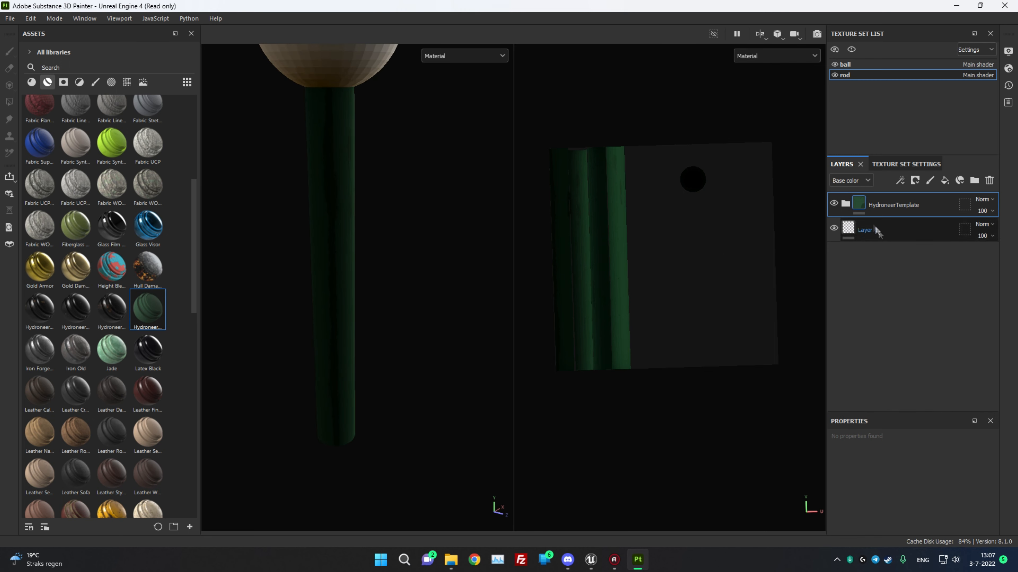
Expand the HydroneerTemplate folder and set its Base layer's base color to dark brown 492603
click(845, 204)
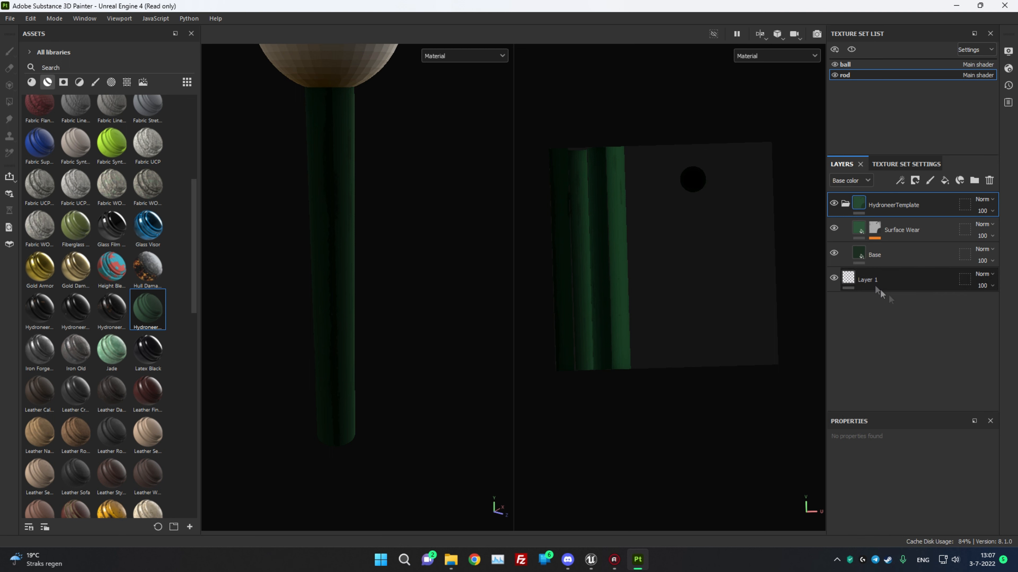
scroll(385, 215, up, 1)
click(859, 255)
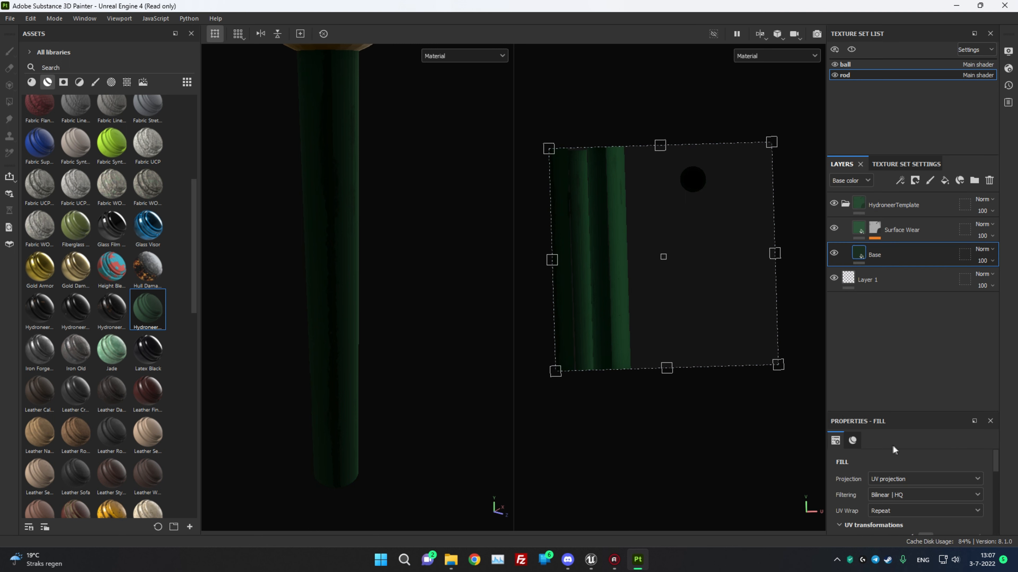
scroll(873, 455, down, 5)
scroll(873, 455, up, 5)
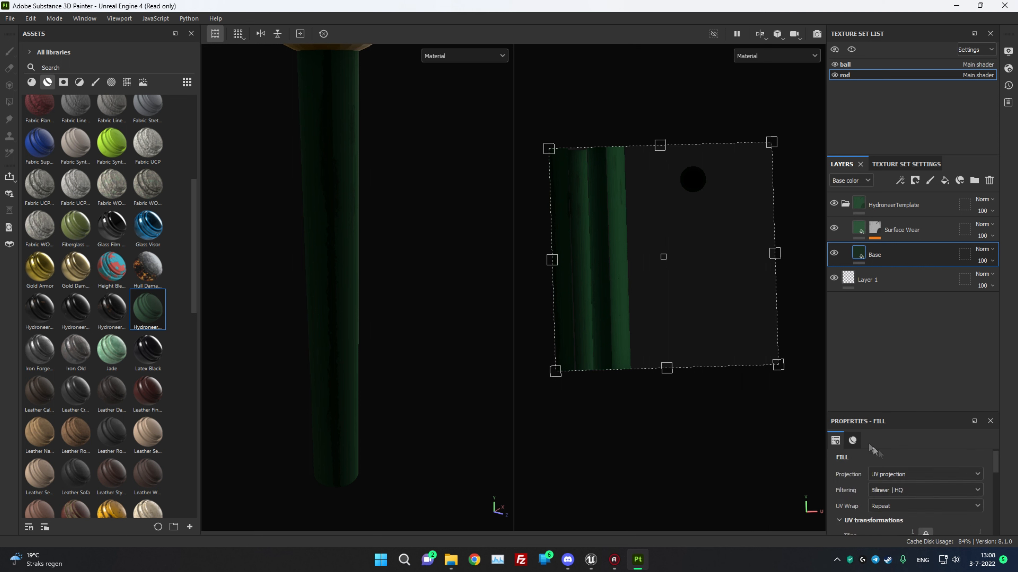
scroll(910, 475, down, 4)
click(899, 503)
mouse_move(875, 464)
mouse_down()
mouse_move(876, 483)
mouse_move(800, 427)
mouse_move(754, 419)
mouse_move(743, 393)
mouse_move(791, 398)
mouse_move(802, 418)
mouse_move(778, 428)
mouse_move(790, 377)
mouse_move(721, 368)
mouse_move(814, 431)
mouse_move(810, 422)
mouse_move(809, 439)
mouse_move(877, 483)
mouse_up()
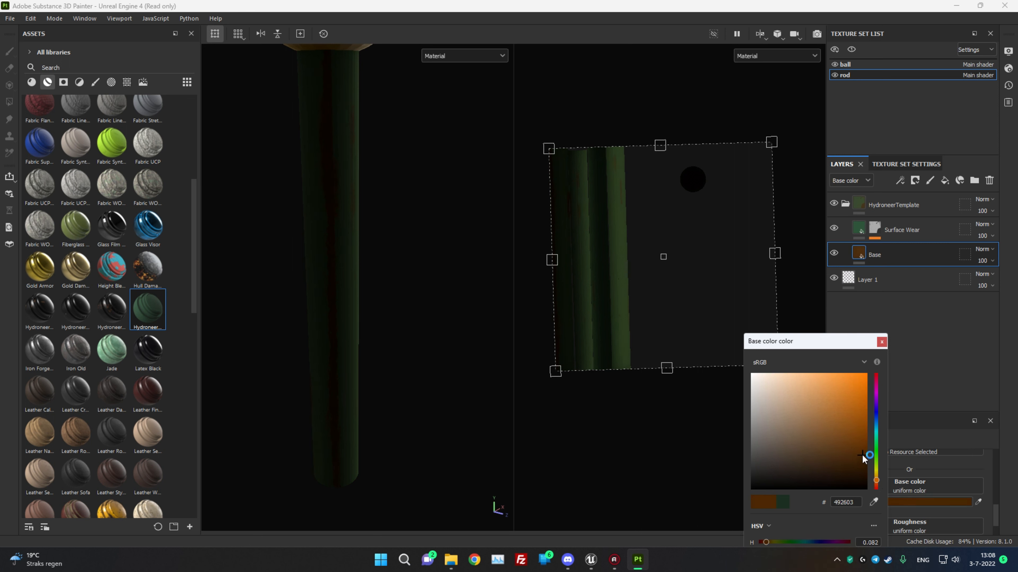
Set the Surface Wear layer's base color to the yellowish brown 574214
click(921, 230)
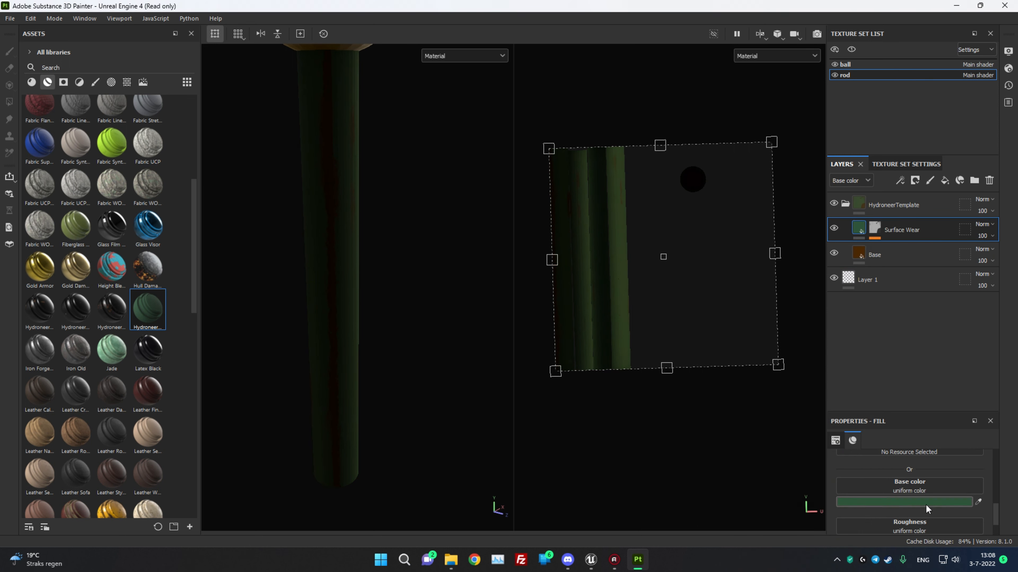
click(926, 504)
drag(876, 479, 880, 474)
click(841, 457)
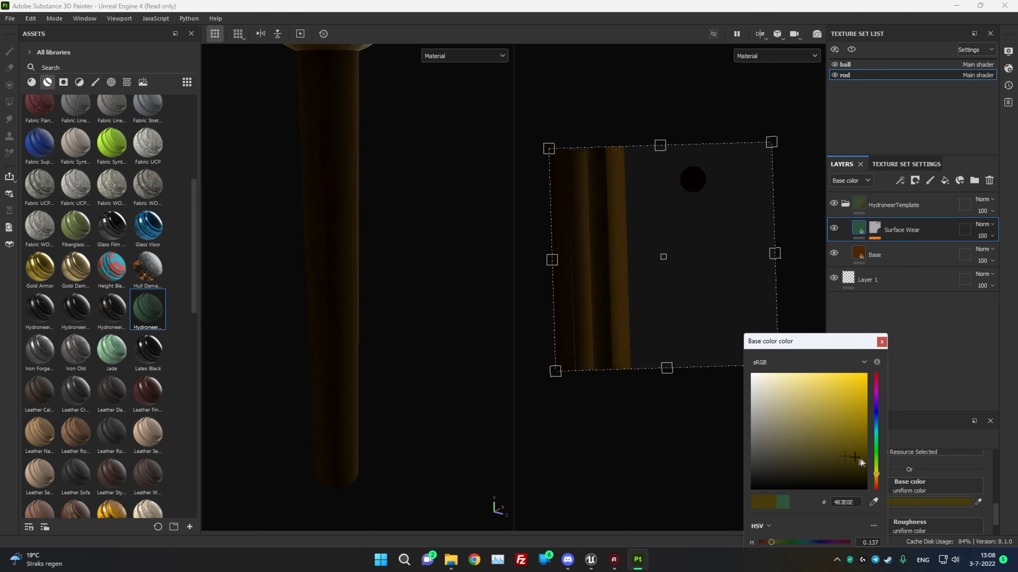
click(841, 453)
drag(876, 474, 840, 450)
click(851, 461)
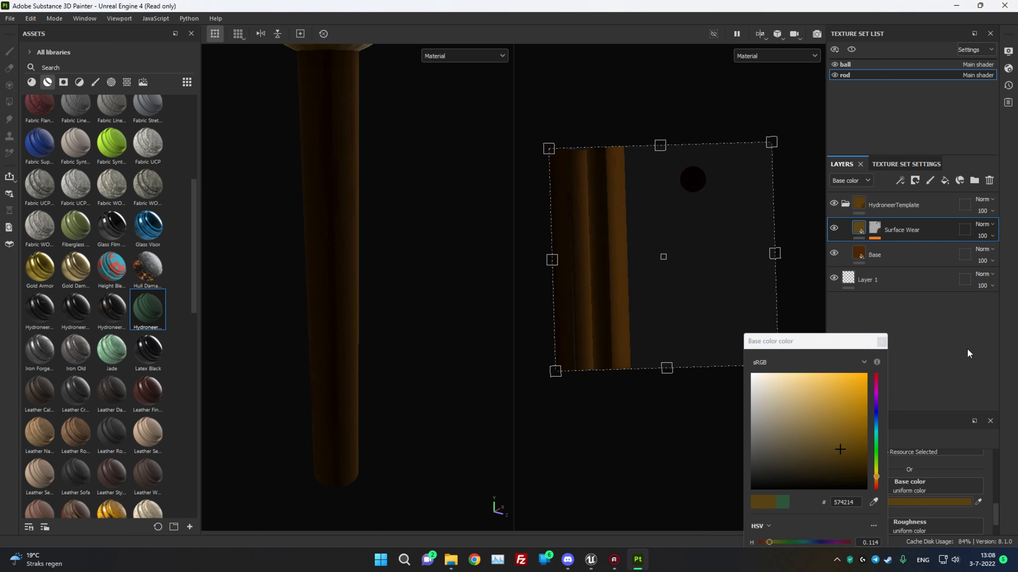
Add the HydroneerTemplate smart material to the ball texture set above Layer 1
click(881, 343)
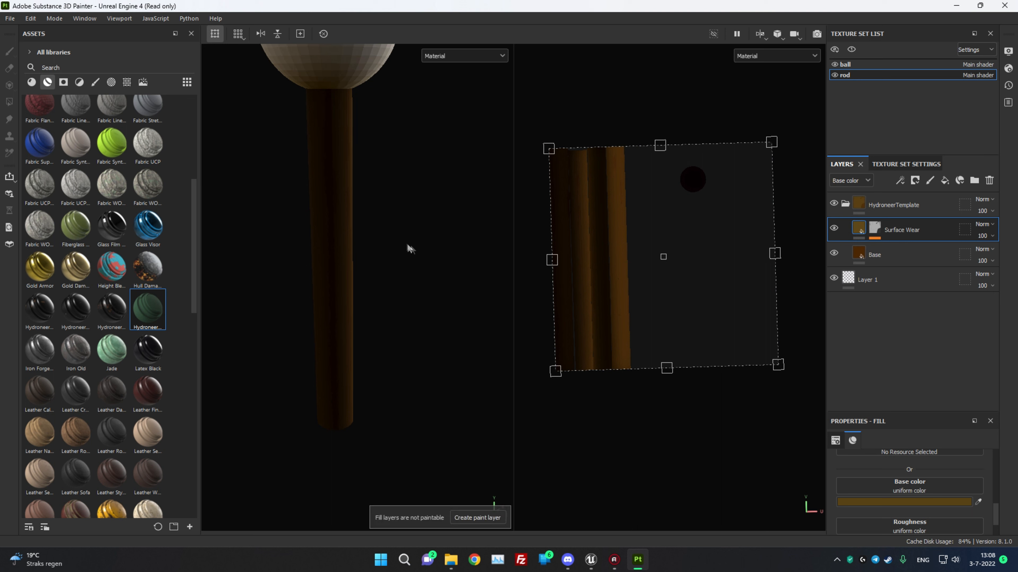
mouse_move(420, 221)
alt+mouse_down()
mouse_move(441, 274)
mouse_move(427, 233)
mouse_move(424, 261)
alt+mouse_up()
alt+middle_drag(406, 177, 443, 307)
click(837, 66)
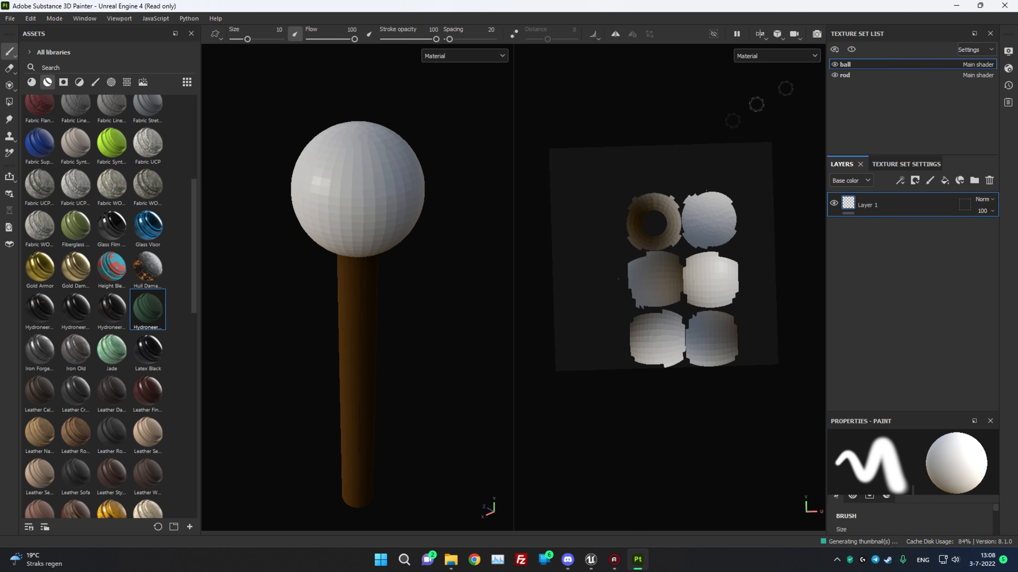
drag(147, 309, 885, 211)
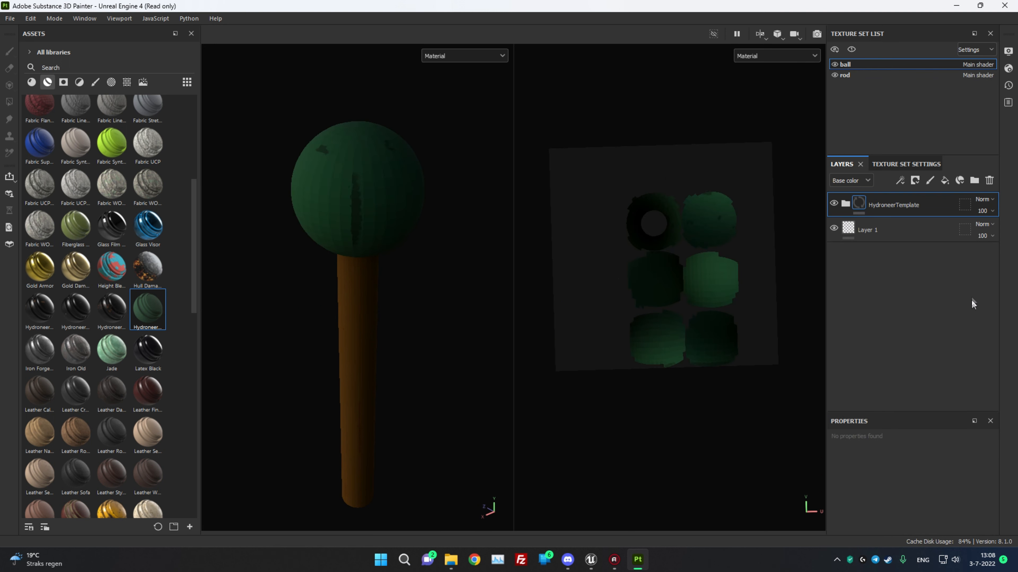
alt+drag(420, 326, 307, 262)
scroll(487, 301, up, 3)
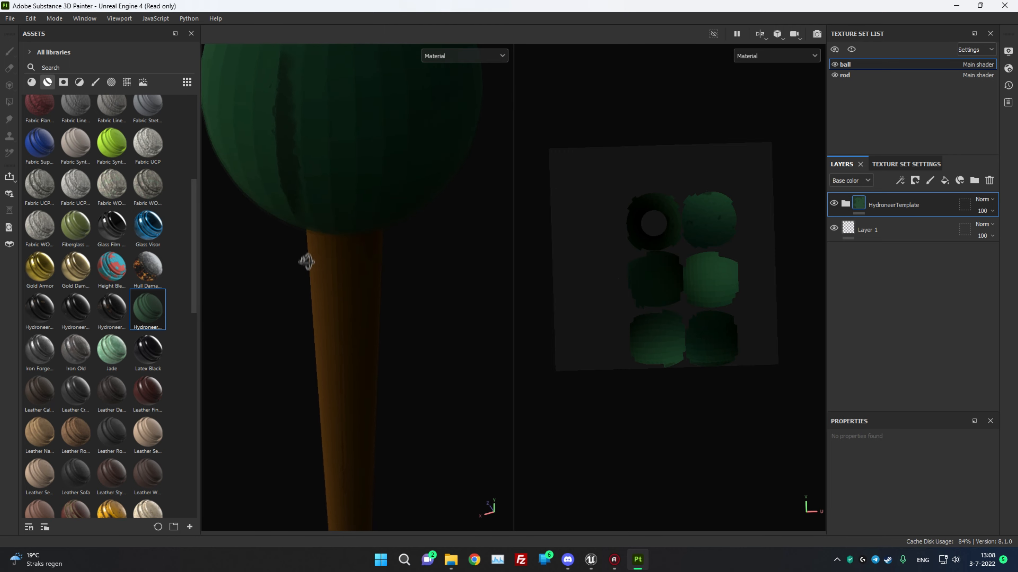
alt+drag(465, 258, 532, 290)
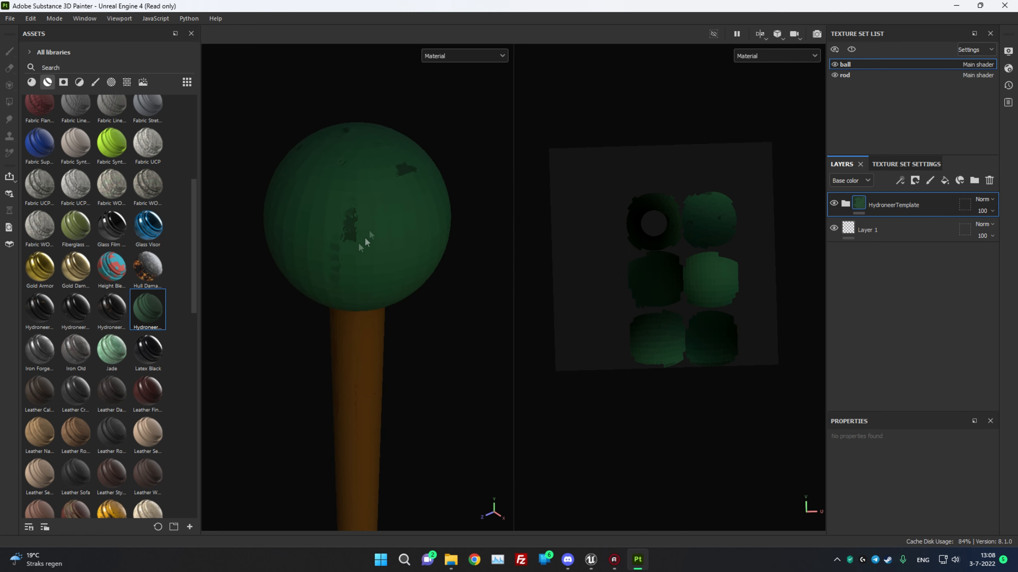
alt+drag(465, 325, 416, 345)
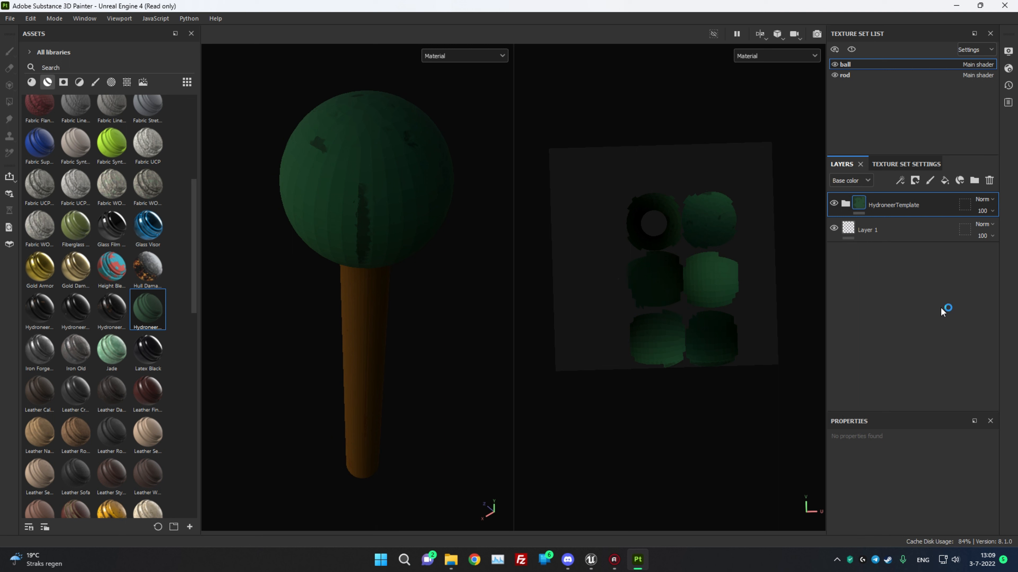
Expand the ball's HydroneerTemplate folder and set its Base layer's base color to a dark teal
click(845, 204)
click(881, 257)
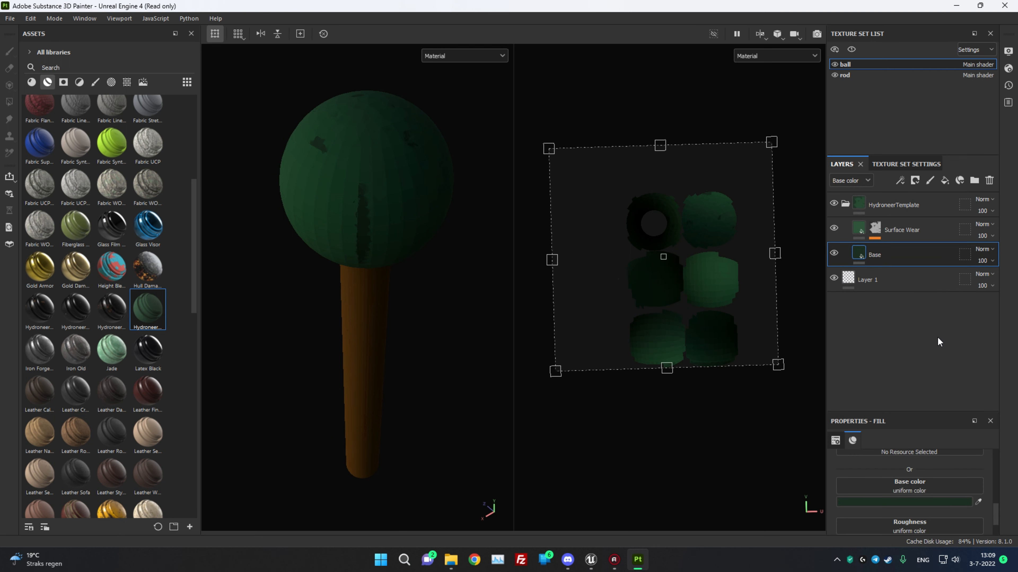
click(888, 504)
drag(876, 429, 876, 430)
drag(831, 431, 900, 387)
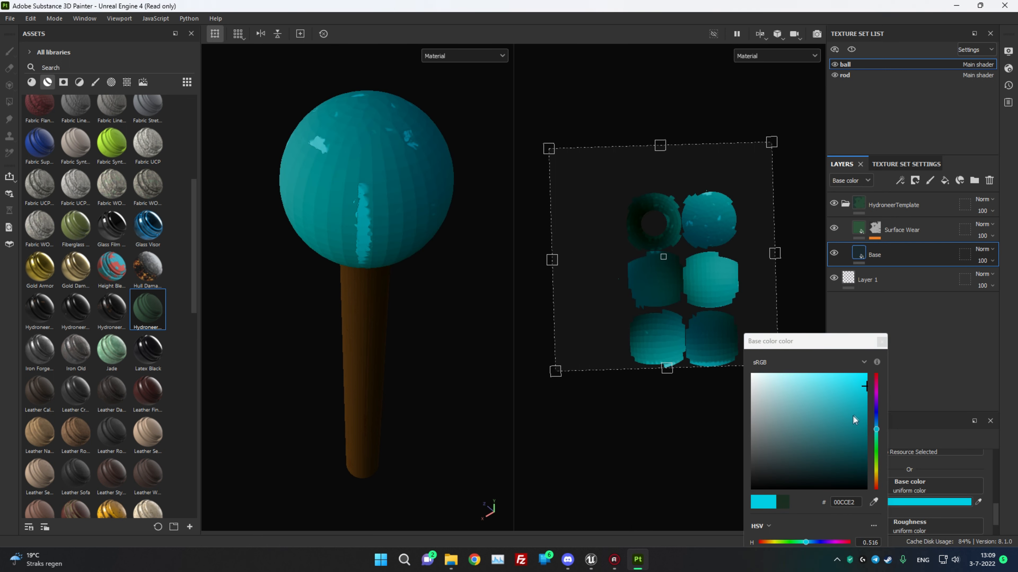
click(861, 442)
drag(855, 342, 799, 245)
click(825, 246)
Set the base color of the ball's Surface Wear layer to the bright cyan 20C1D2
click(861, 230)
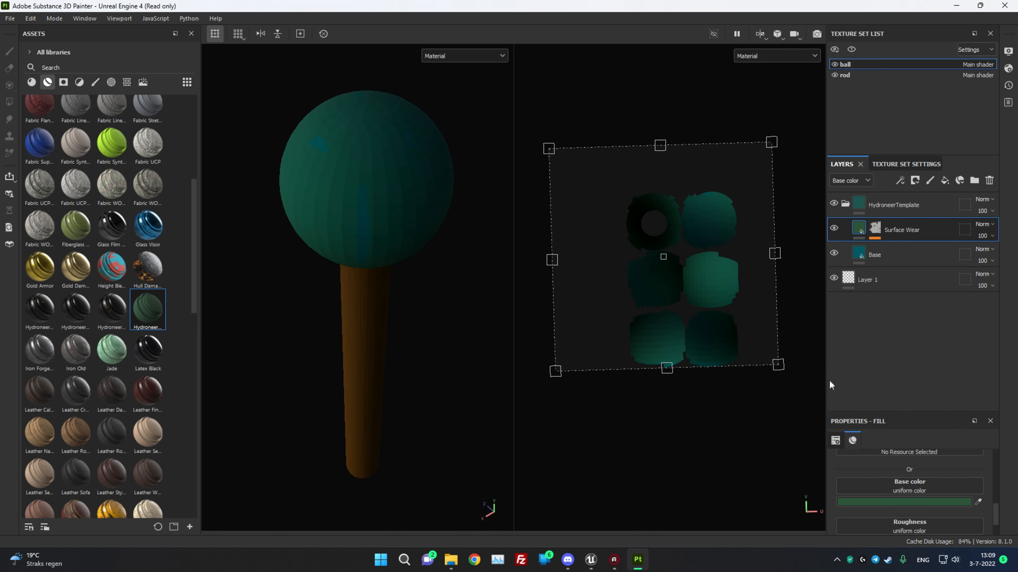
click(897, 503)
click(819, 334)
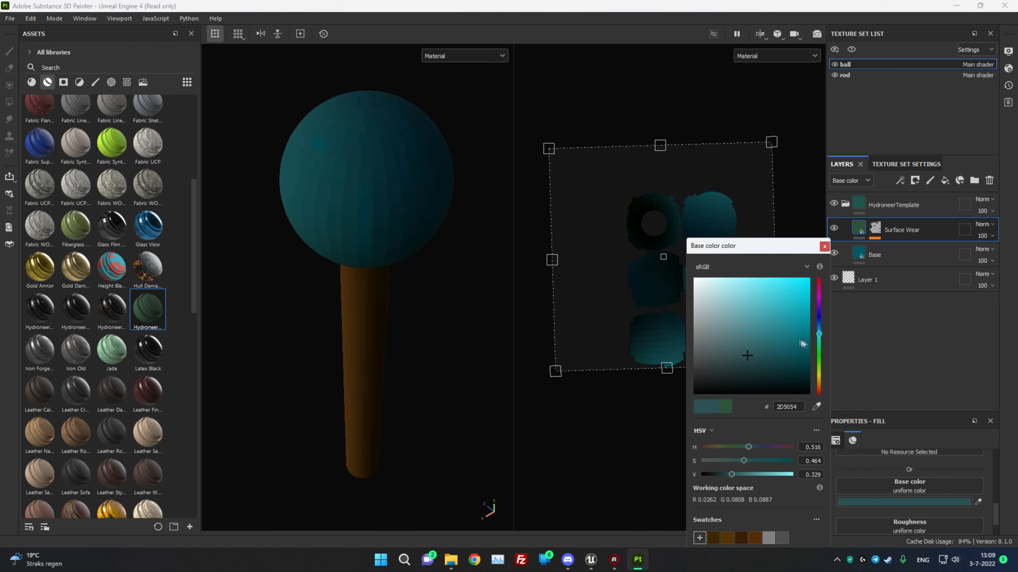
drag(801, 342, 842, 251)
drag(800, 315, 792, 298)
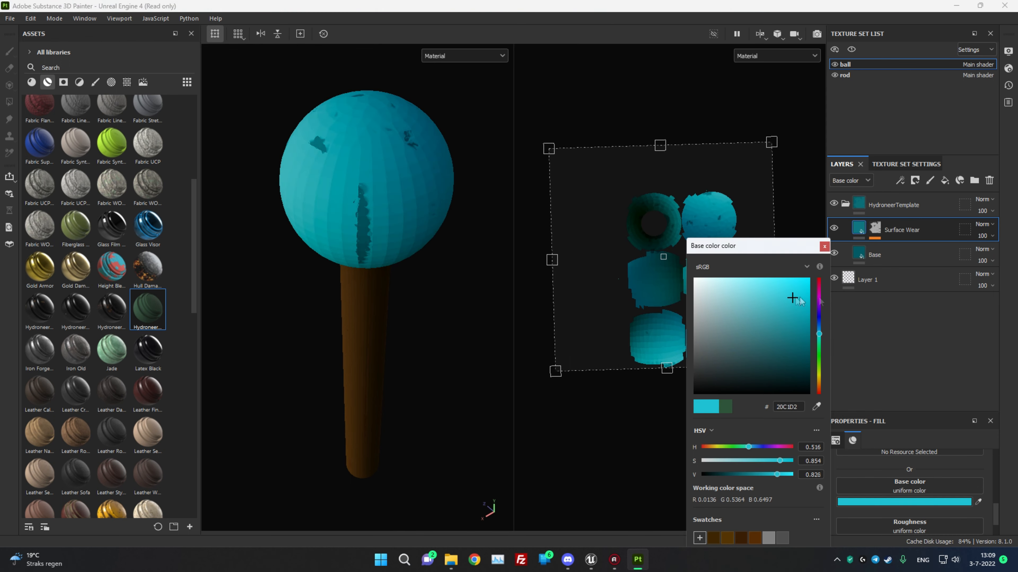
click(824, 247)
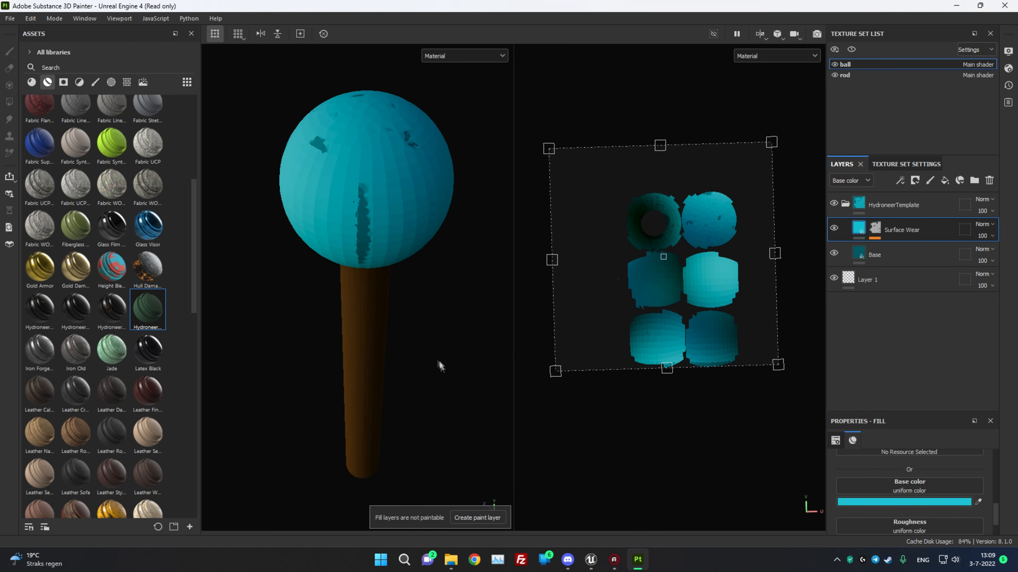
scroll(442, 343, down, 3)
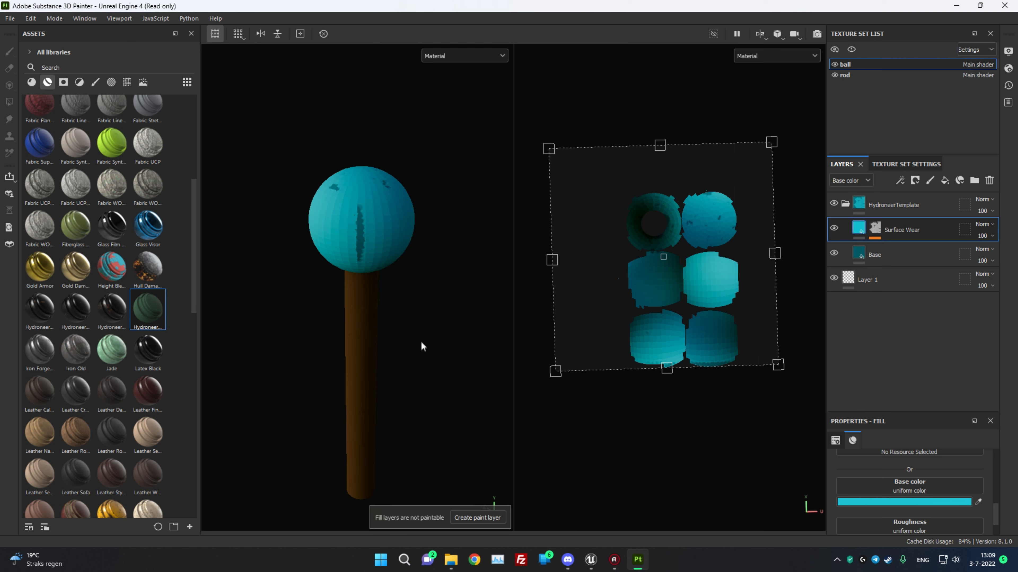
alt+drag(386, 325, 425, 308)
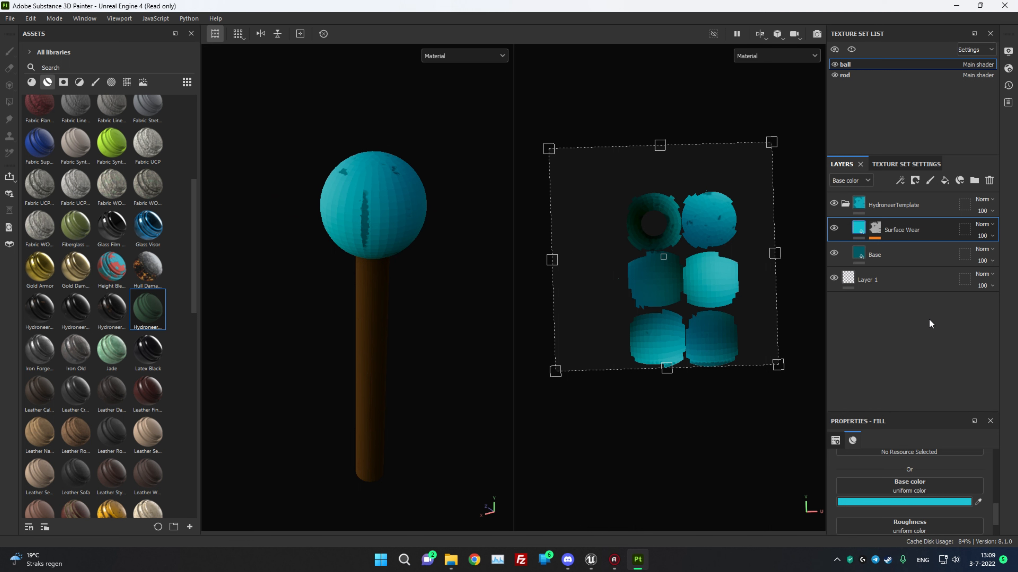
Collapse the HydroneerTemplate folder and delete it from the ball texture set
click(845, 205)
click(929, 205)
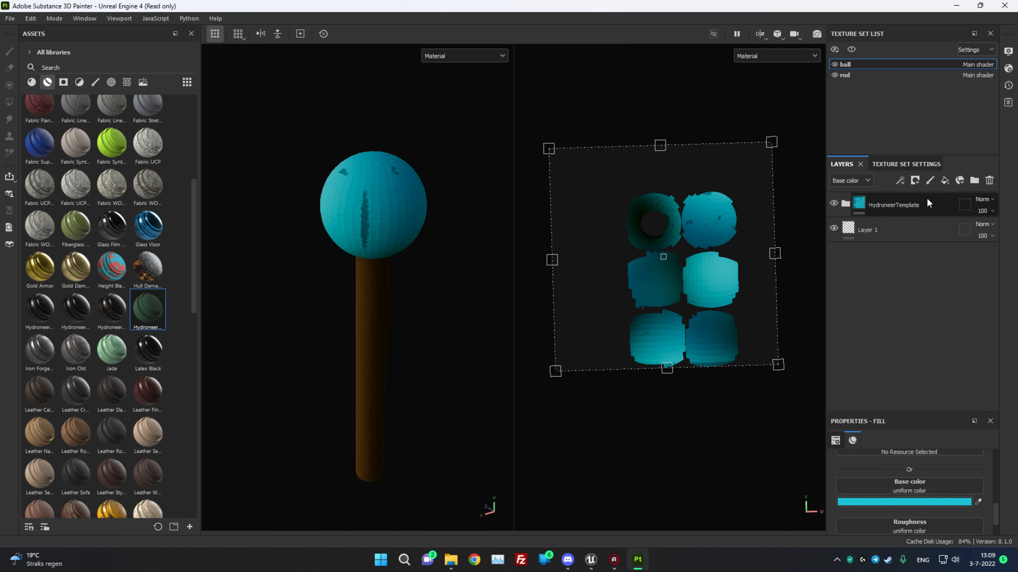
key(Delete)
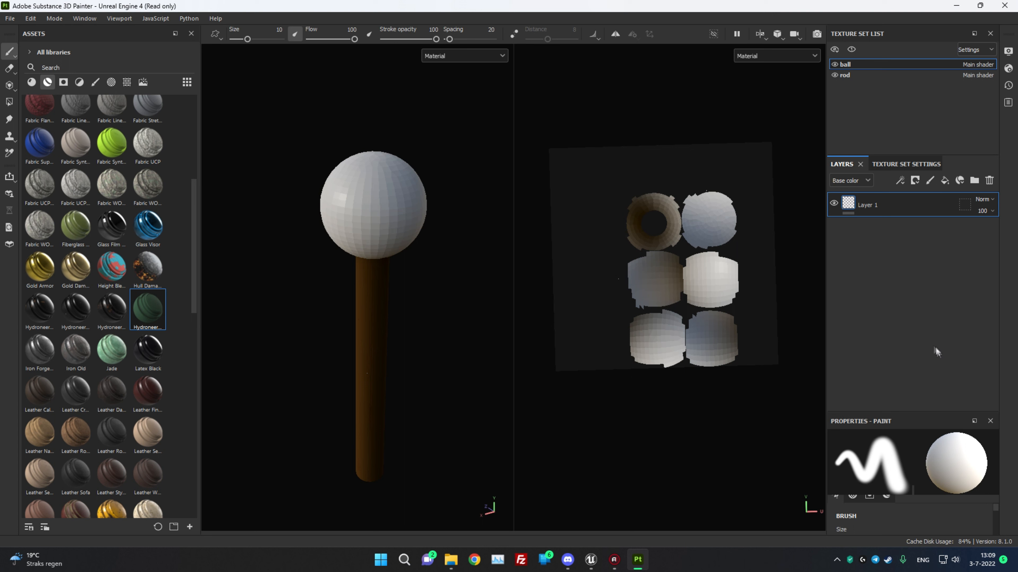
Add the Fabric Flannel Tartan smart material to the ball texture set above Layer 1
scroll(113, 326, down, 10)
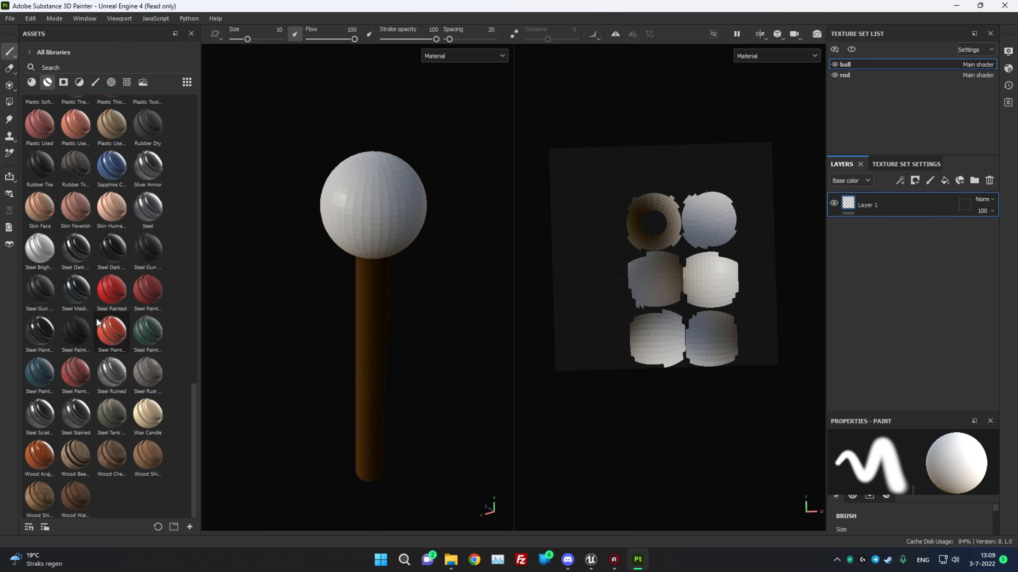
scroll(146, 501, up, 10)
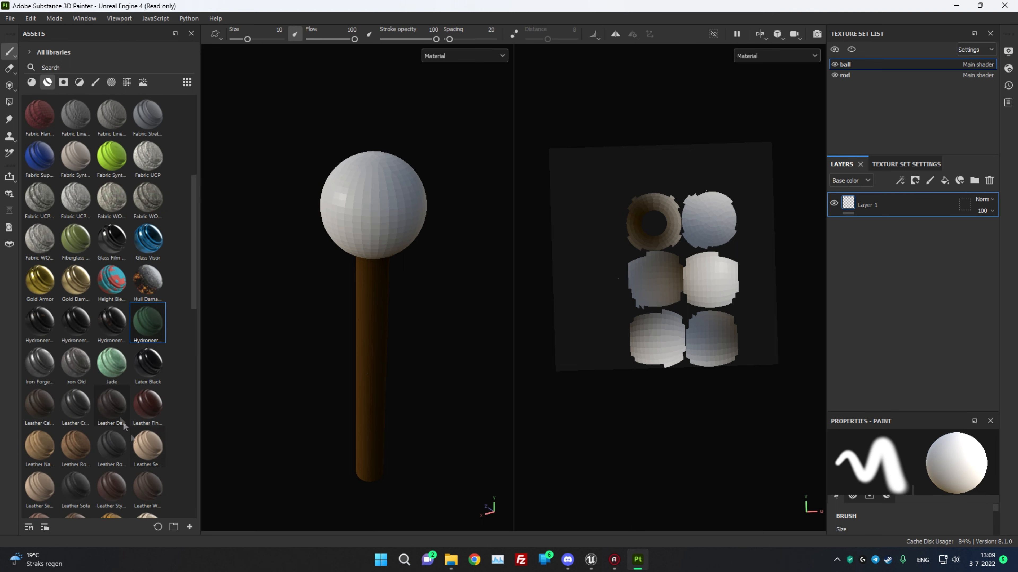
scroll(156, 373, up, 3)
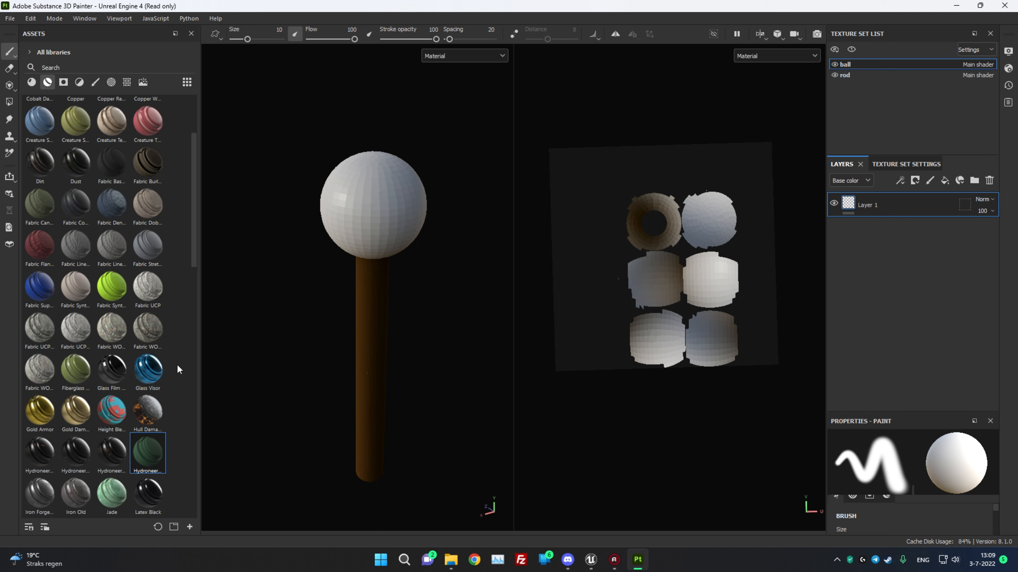
scroll(168, 363, up, 3)
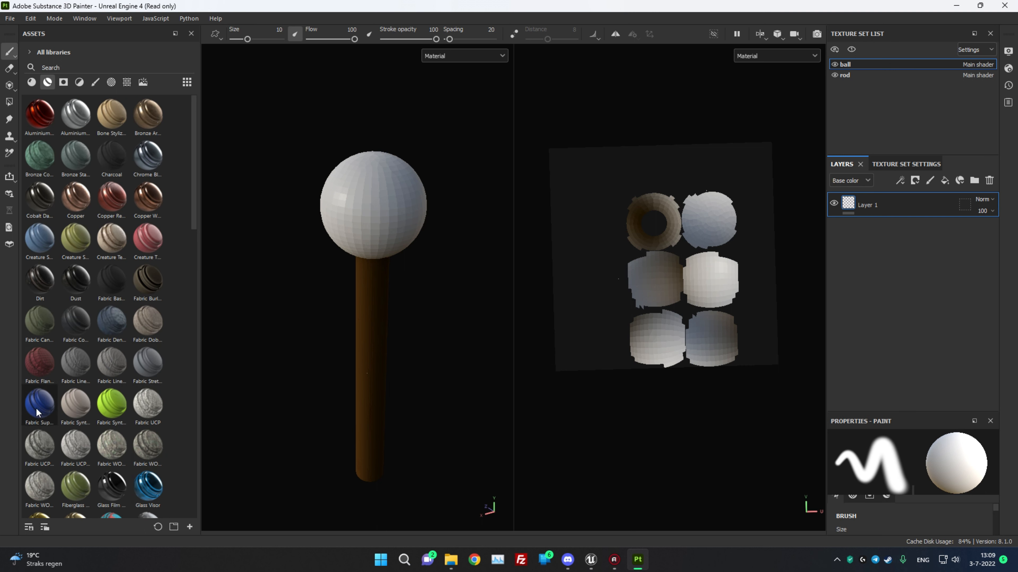
drag(38, 361, 901, 266)
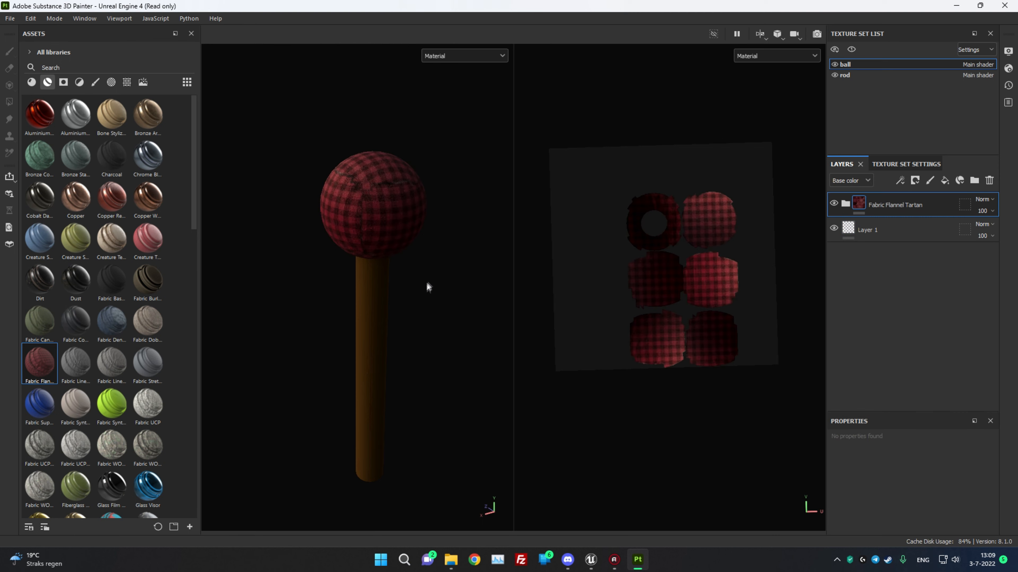
scroll(373, 230, up, 5)
scroll(373, 231, down, 3)
alt+drag(436, 251, 488, 191)
alt+right_drag(488, 192, 463, 314)
alt+drag(464, 313, 411, 370)
alt+right_drag(483, 368, 460, 352)
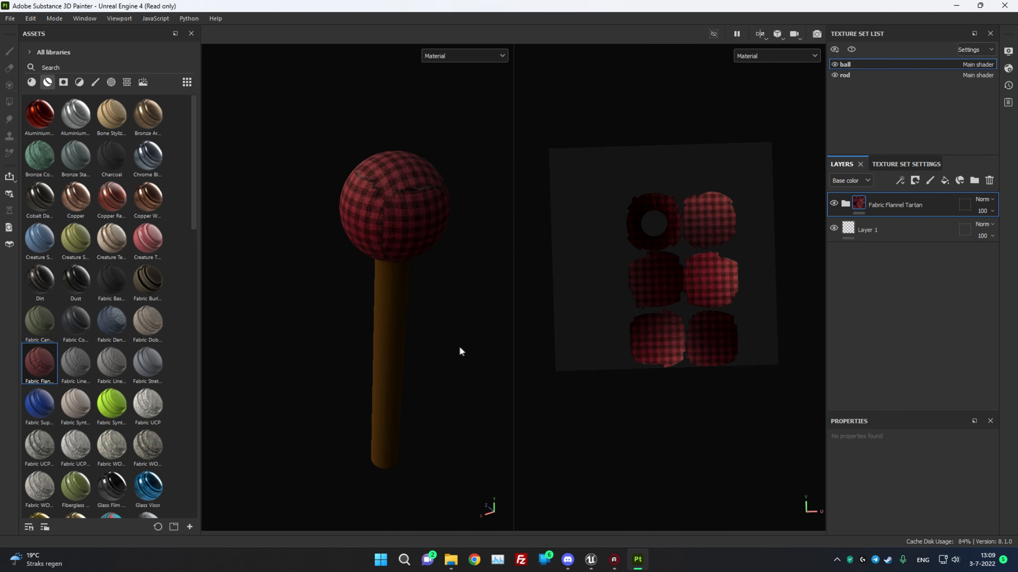
alt+drag(460, 367, 456, 304)
Set the Base Flannel layer's base color to a light green inside the Fabric Flannel Tartan folder, and collapse the folder
click(845, 204)
scroll(907, 313, down, 3)
click(857, 337)
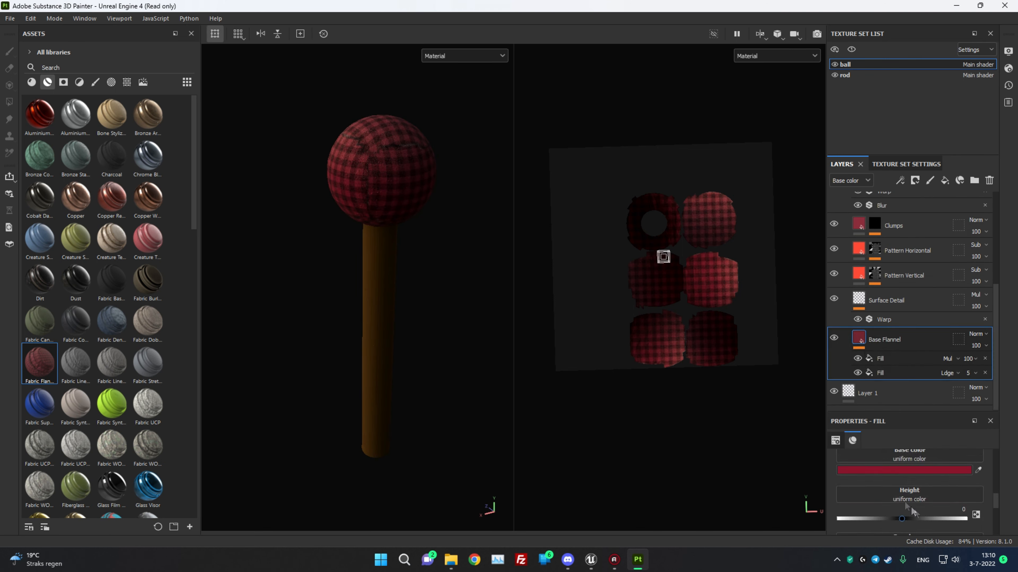
click(904, 470)
mouse_move(819, 343)
mouse_down()
mouse_move(820, 353)
mouse_move(794, 361)
mouse_move(713, 321)
mouse_move(711, 363)
mouse_move(722, 341)
mouse_move(702, 400)
mouse_move(675, 427)
mouse_move(749, 295)
mouse_move(724, 324)
mouse_move(798, 315)
mouse_move(763, 332)
mouse_move(748, 306)
mouse_up()
click(901, 383)
scroll(861, 317, up, 5)
click(850, 204)
click(824, 246)
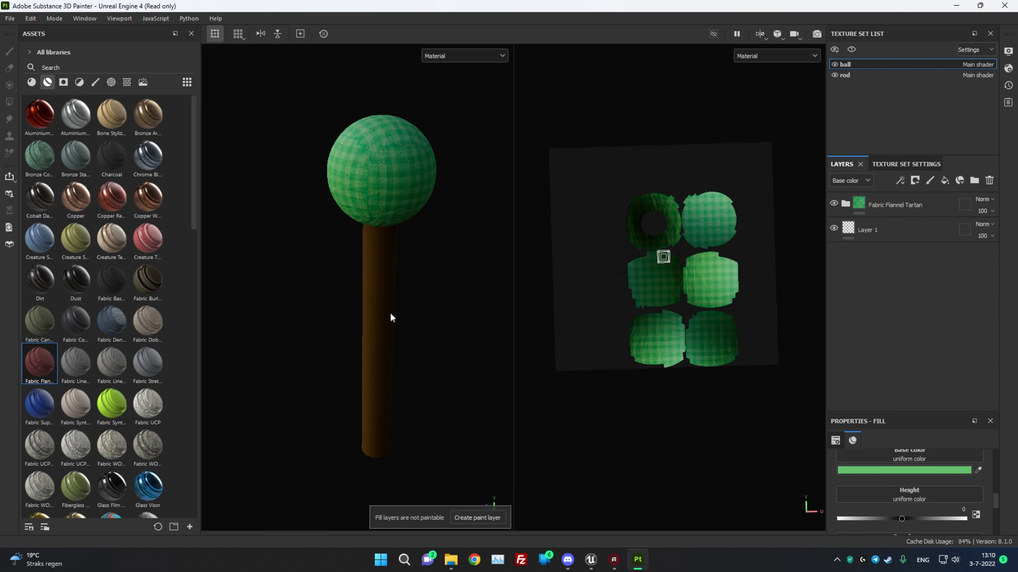
Replace the rod texture set's HydroneerTemplate folder with the Creature Tongue smart material
click(847, 75)
click(885, 206)
key(Delete)
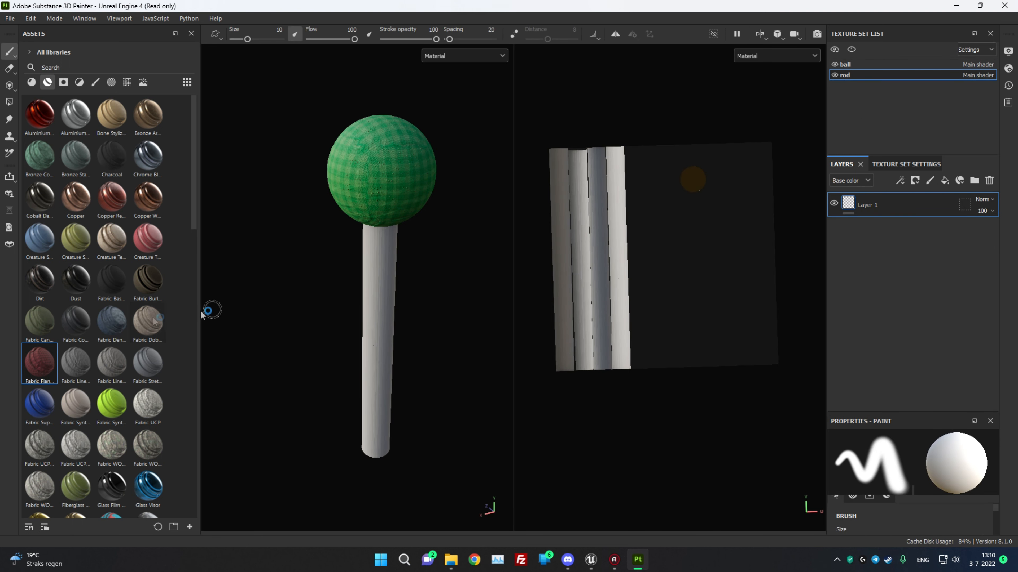
drag(147, 240, 932, 287)
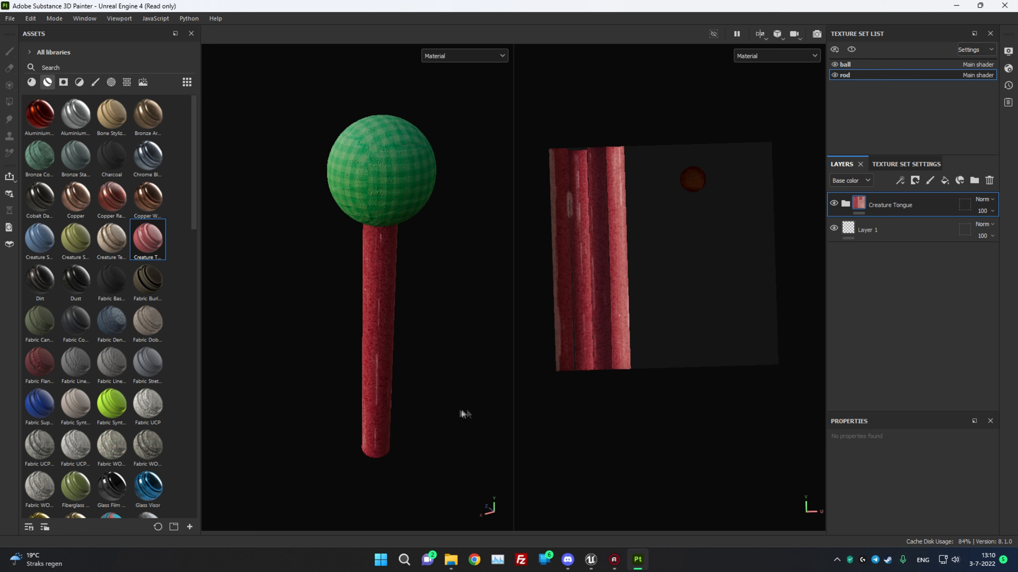
scroll(418, 407, up, 5)
mouse_move(417, 407)
alt+mouse_down()
mouse_move(427, 193)
mouse_move(388, 452)
mouse_move(397, 298)
mouse_move(712, 379)
mouse_move(415, 363)
mouse_move(354, 382)
mouse_move(426, 407)
alt+mouse_up()
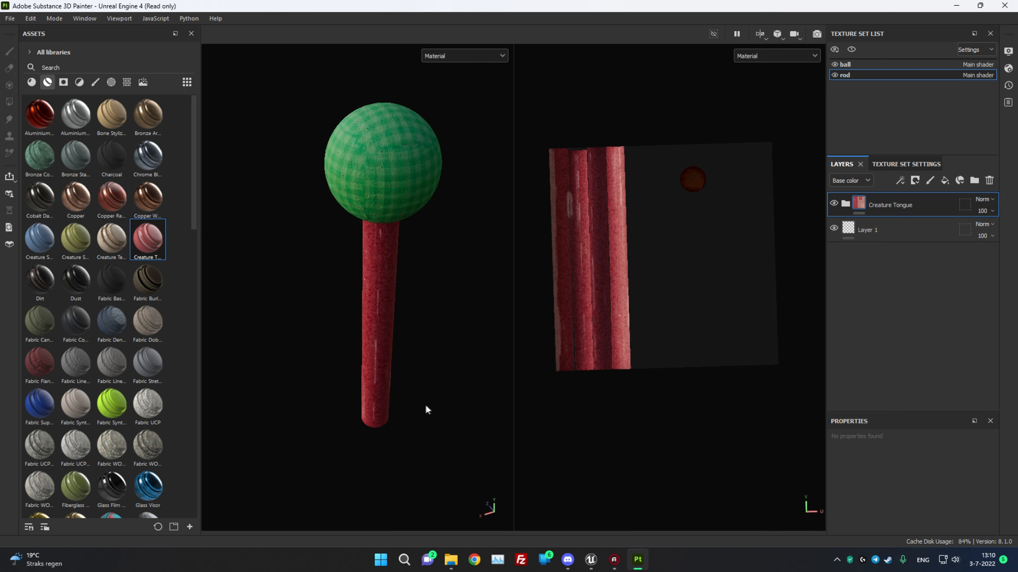
scroll(435, 396, down, 3)
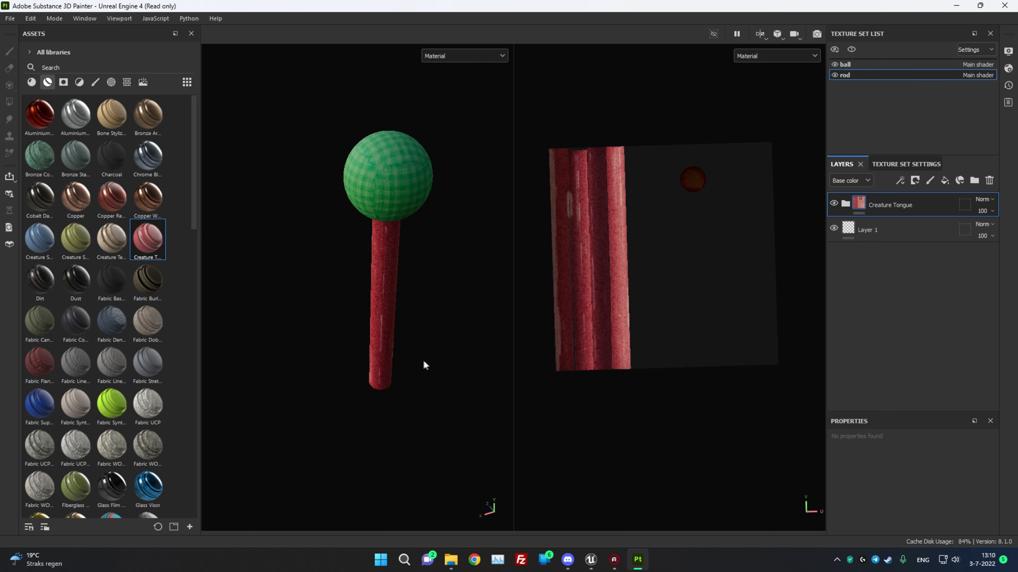
Export the ball and rod textures as 8-bit PNG files with the Unreal Engine 4 (Packed) output template
click(9, 18)
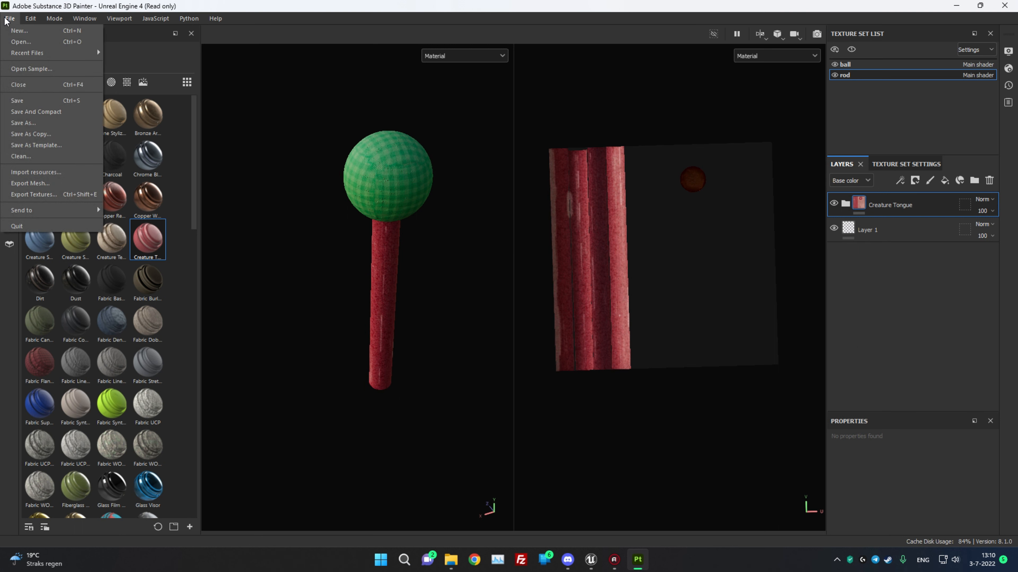
click(34, 195)
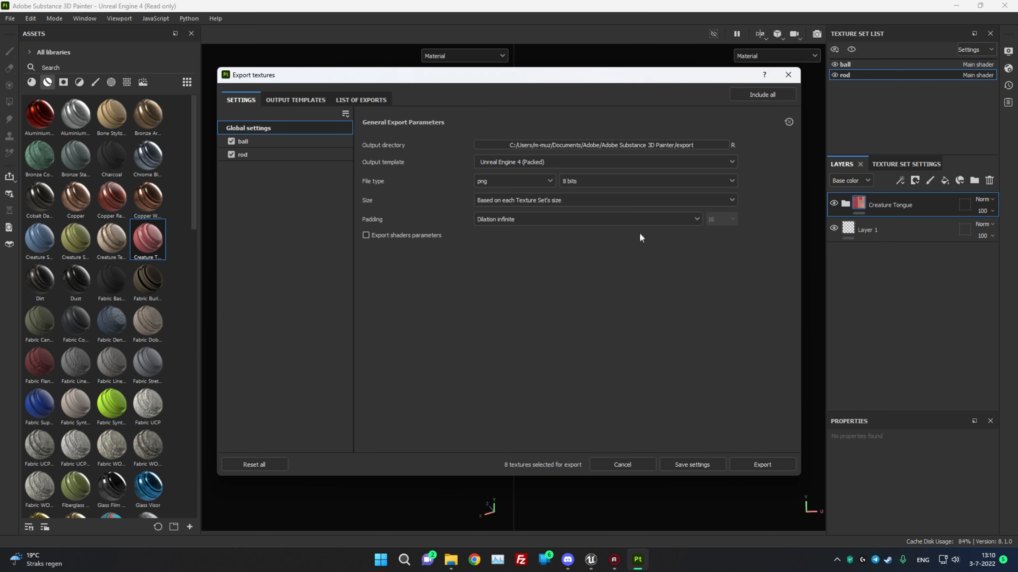
click(766, 468)
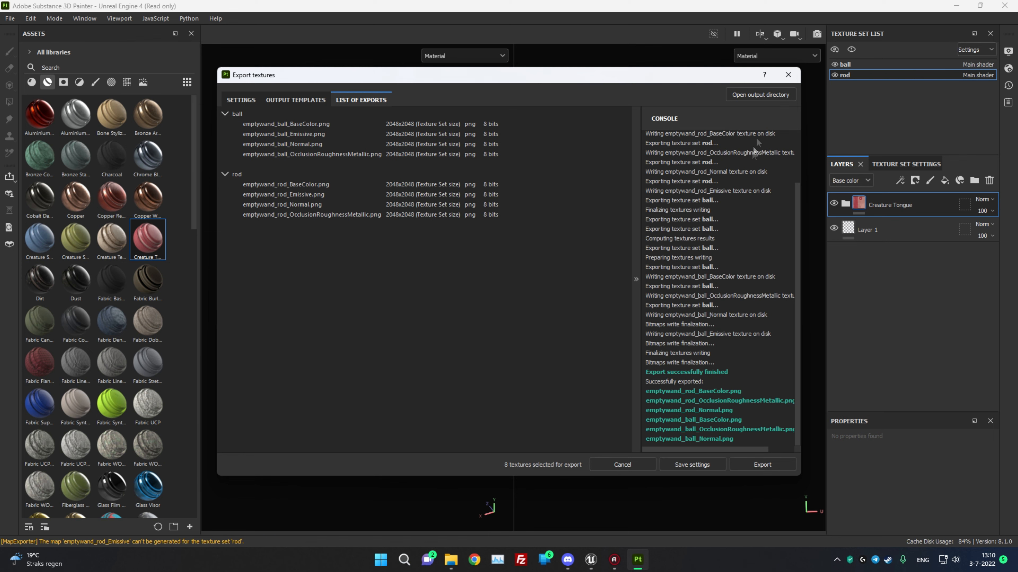
Open the export output directory and move all the emptywand texture PNGs to the root of the K: drive
click(761, 94)
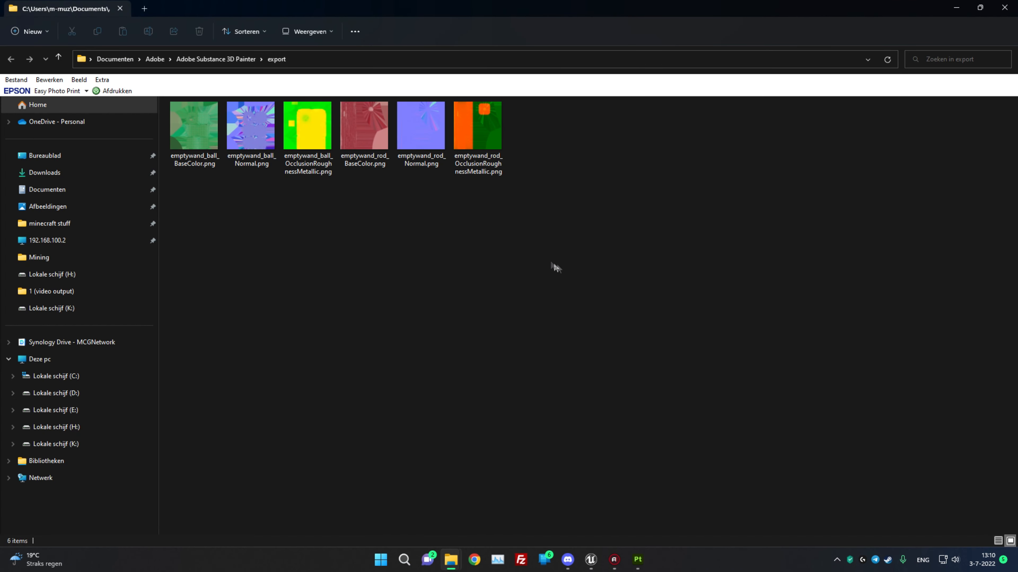
drag(554, 262, 207, 118)
right_click(211, 138)
click(222, 147)
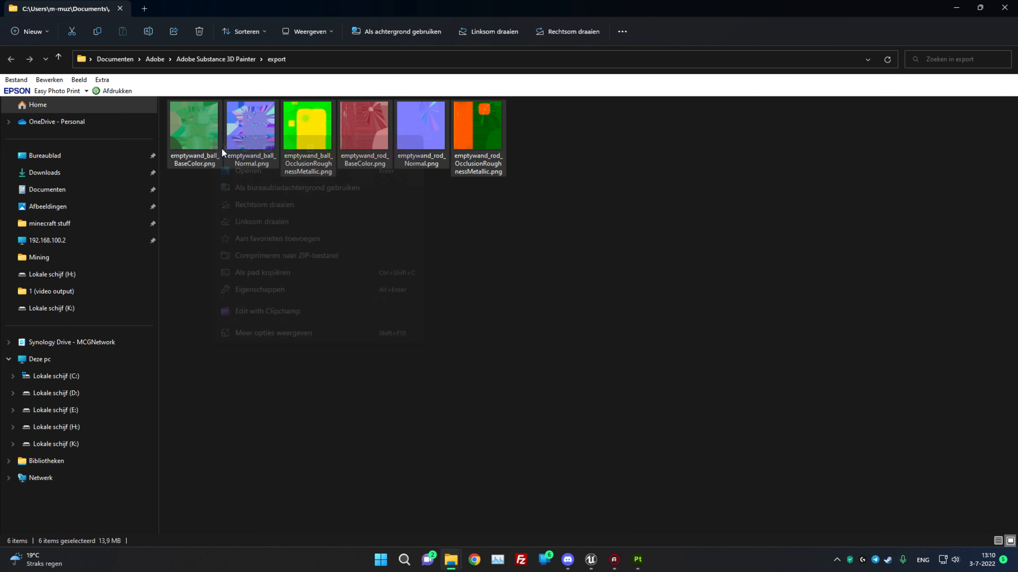
click(56, 443)
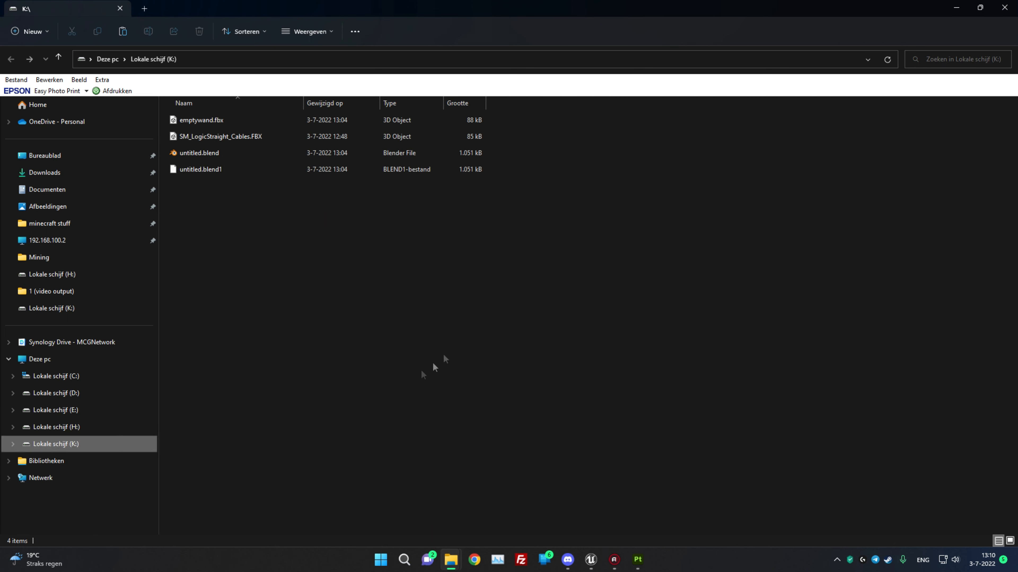
right_click(291, 244)
click(306, 254)
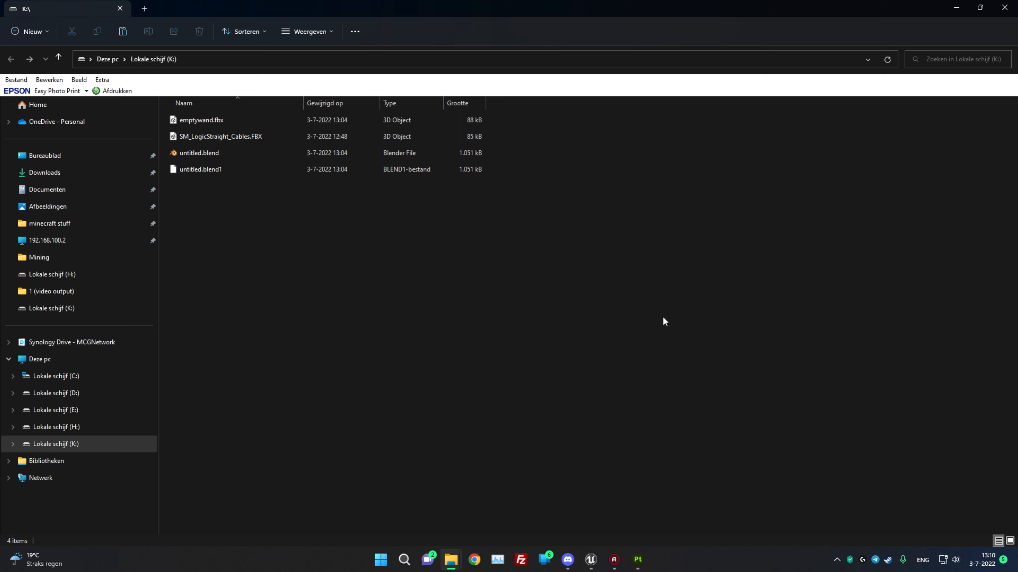
Close Substance 3D Painter, leaving its texture export window and discarding the unsaved project changes
click(664, 316)
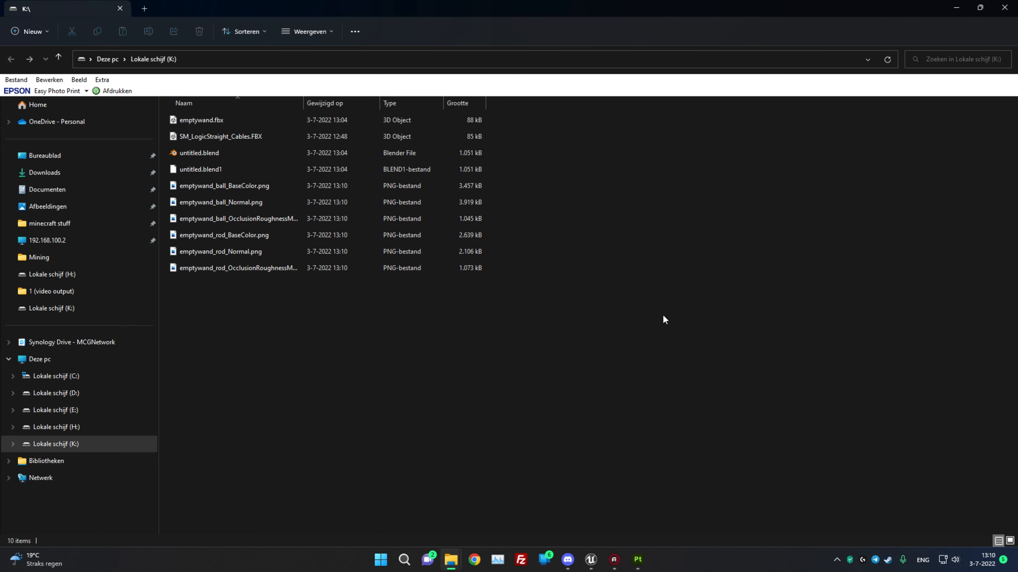
click(637, 560)
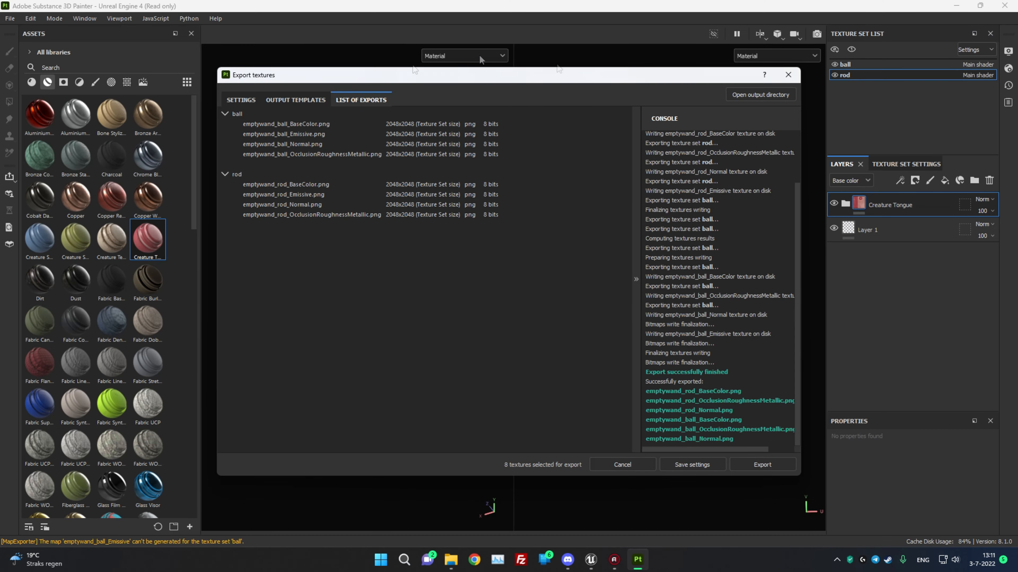
click(788, 74)
click(1004, 6)
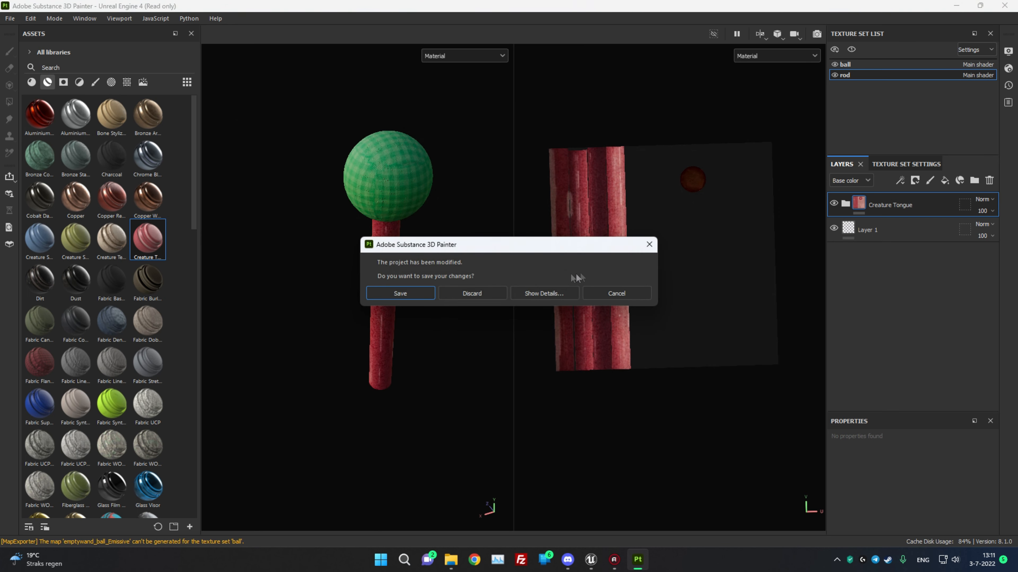
click(484, 293)
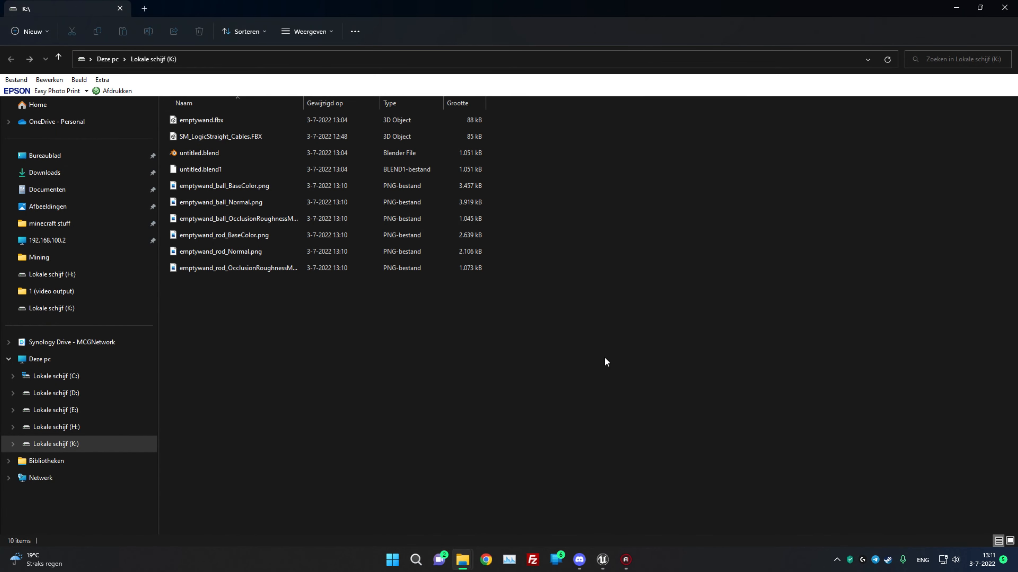
drag(504, 432, 269, 100)
click(517, 317)
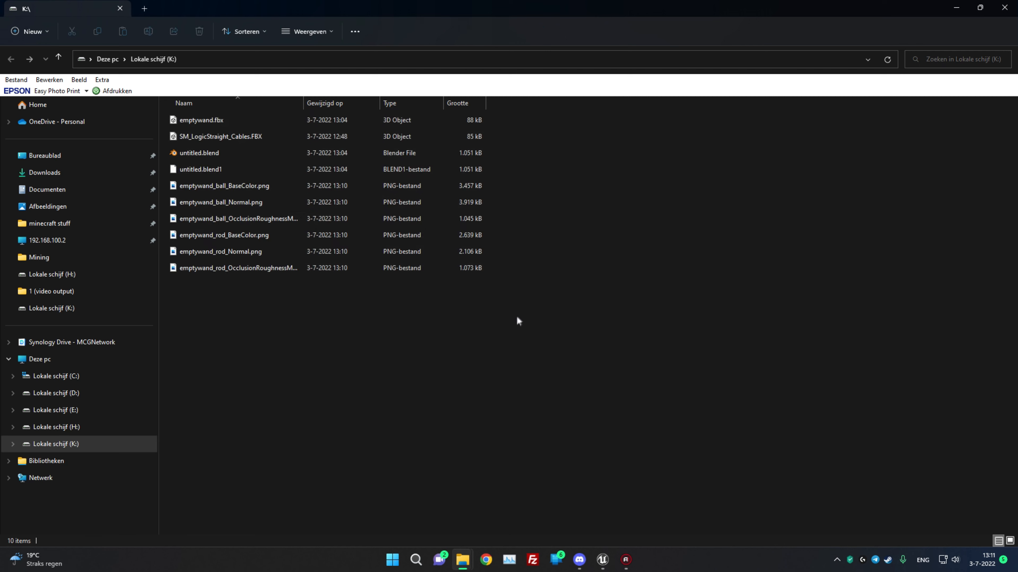
Switch to the Unreal Editor and open the Tutorialmod folder inside Content > Mods
click(601, 567)
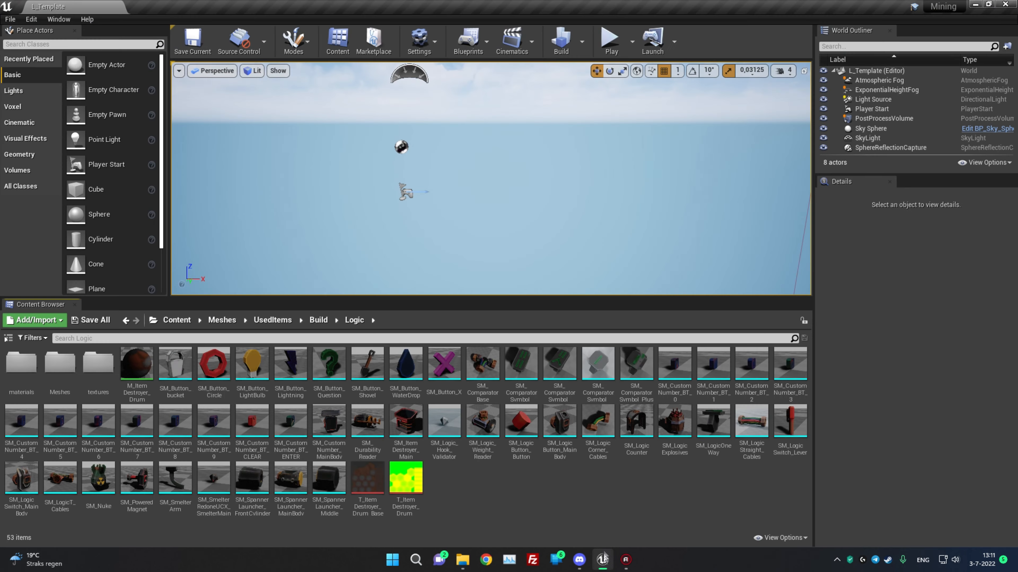
click(177, 320)
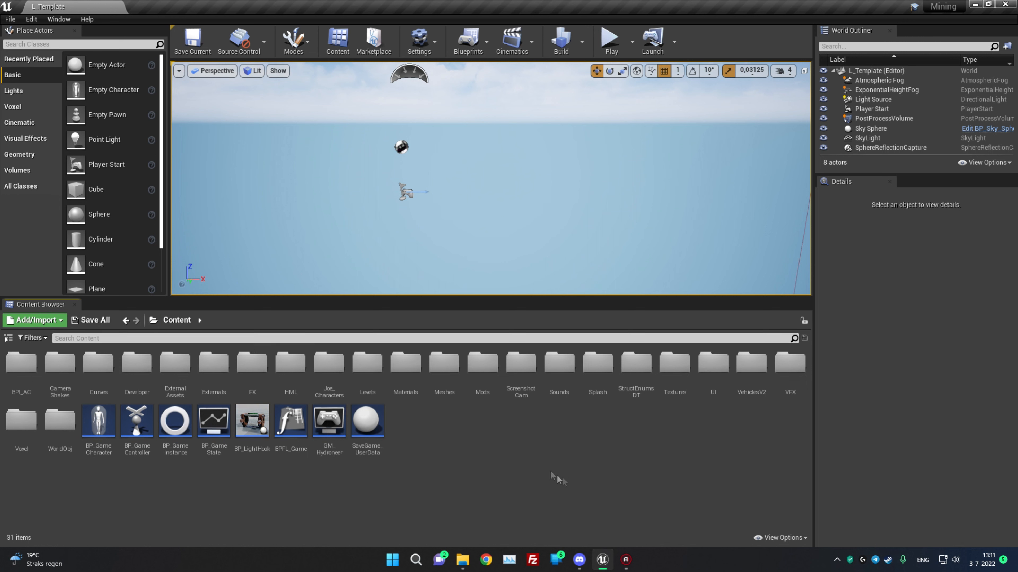
double_click(482, 364)
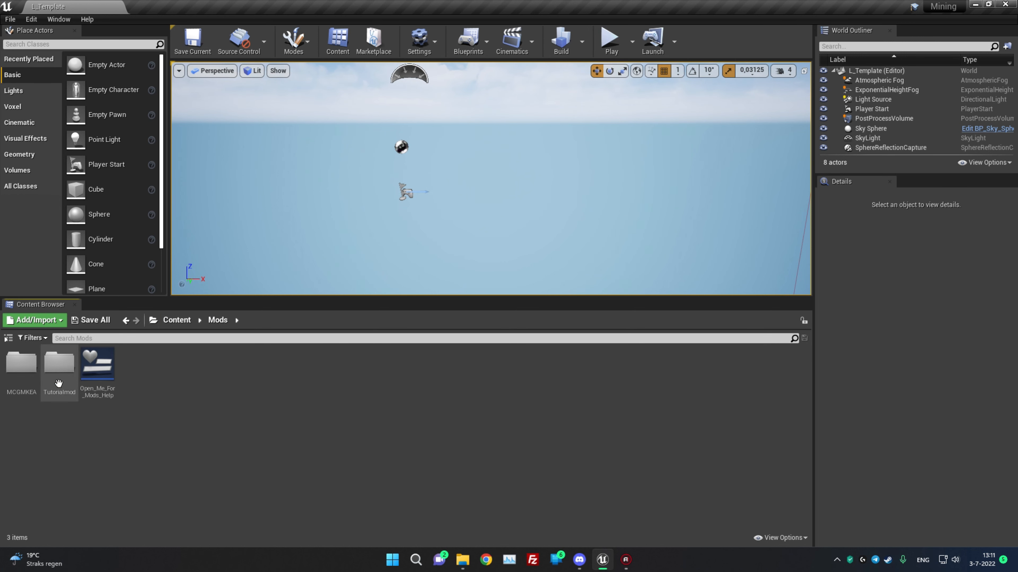
double_click(59, 362)
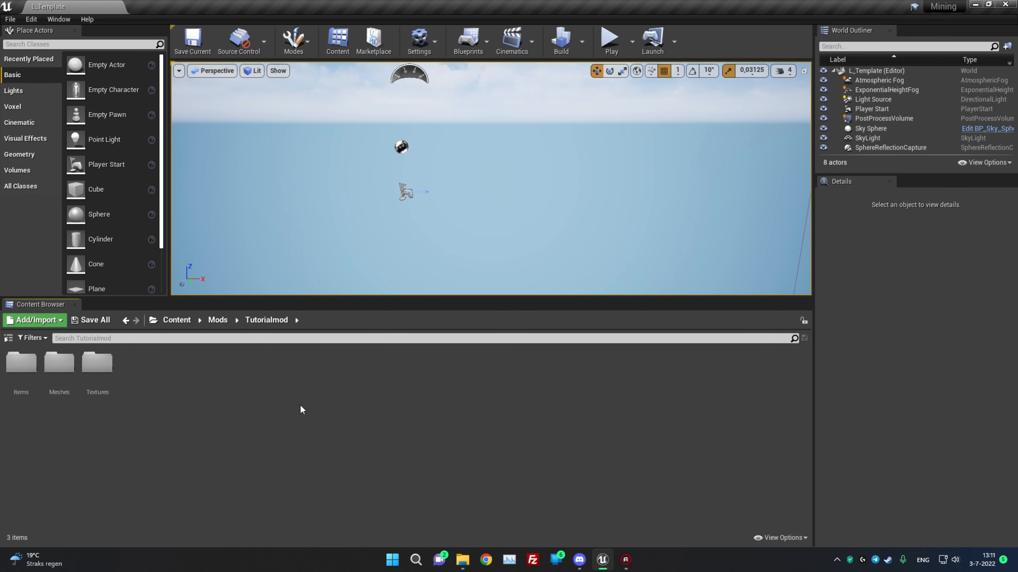
Import emptywand.fbx and the six emptywand PNG textures from the K: drive into Tutorialmod without creating materials, and clear the import log
mouse_move(463, 565)
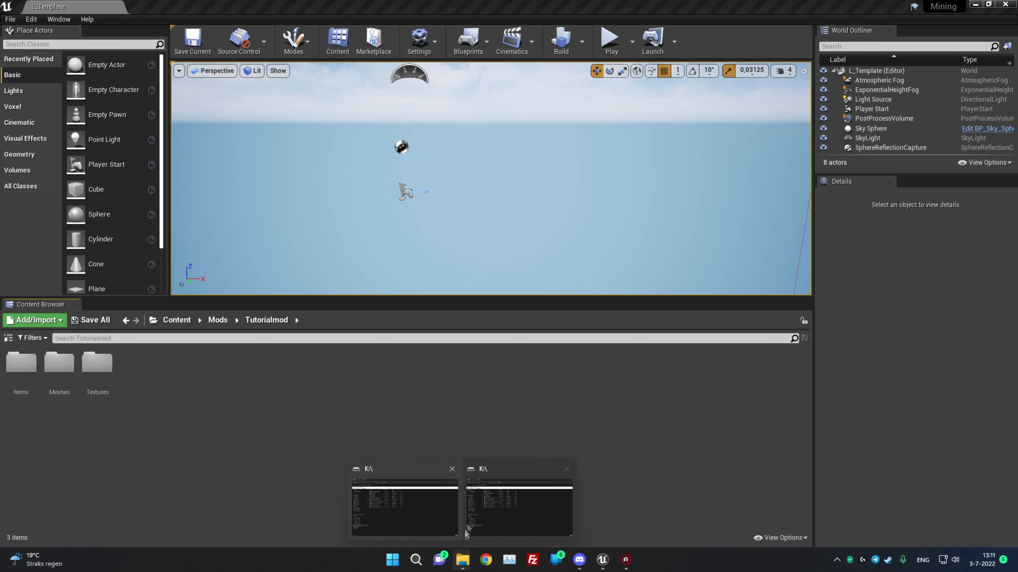
mouse_move(436, 509)
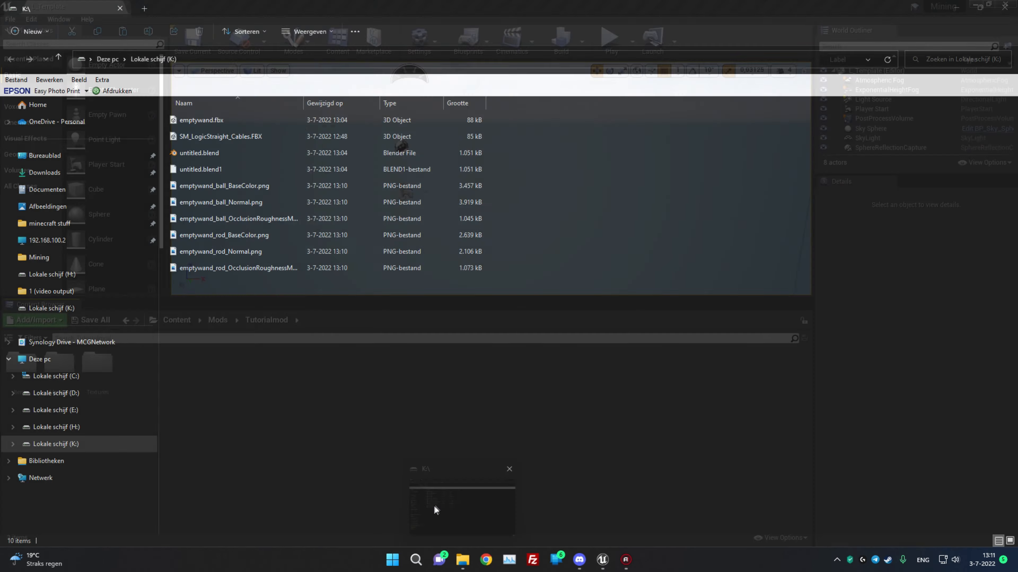
click(436, 510)
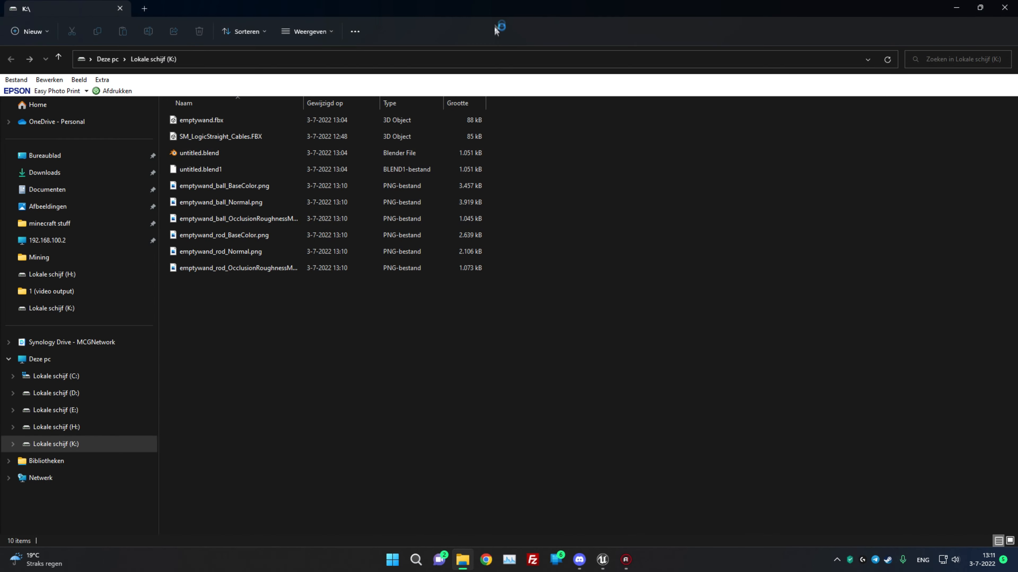
drag(499, 9, 1017, 76)
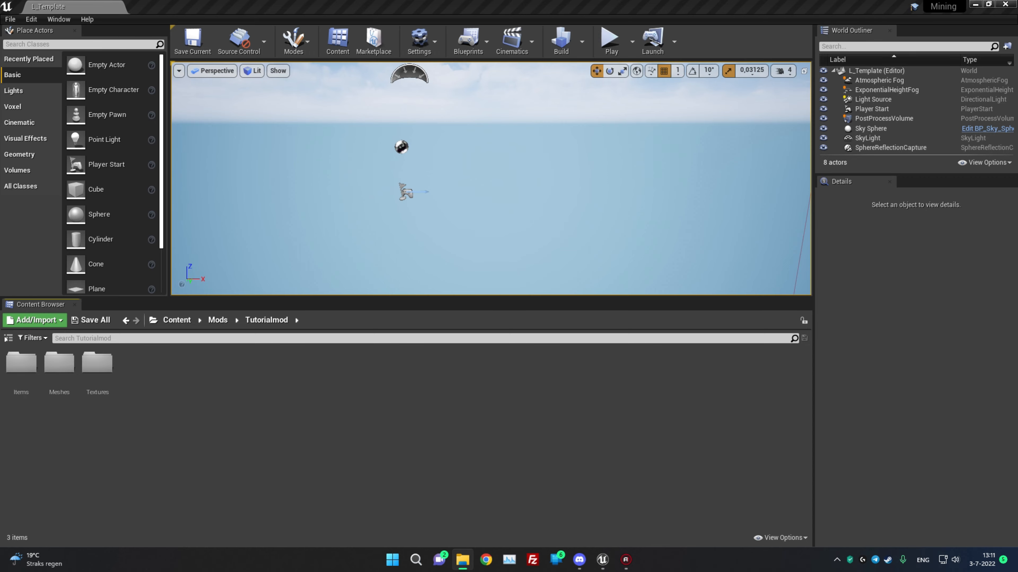
drag(1017, 116, 775, 77)
ctrl+click(707, 191)
drag(708, 259, 317, 386)
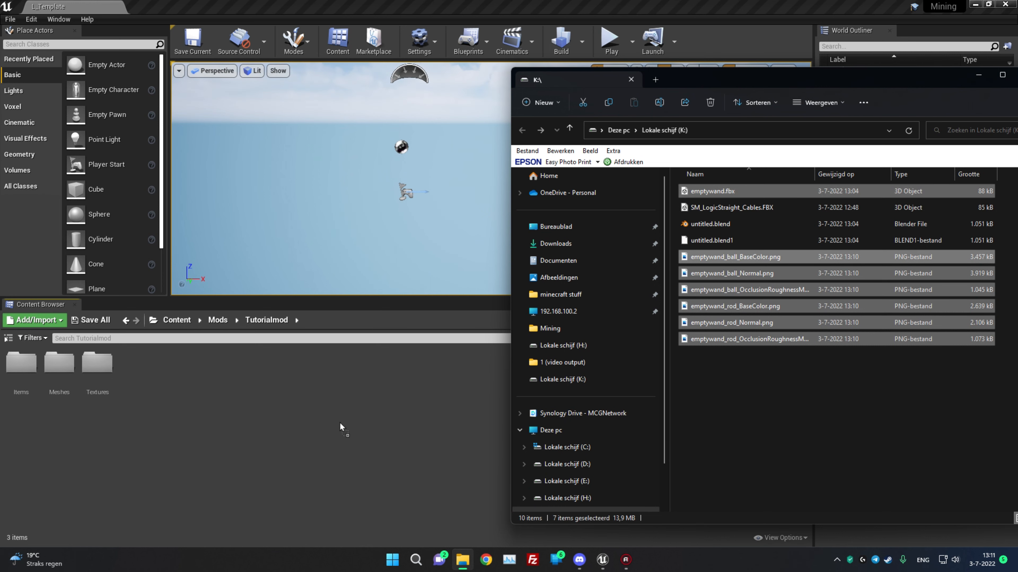
drag(340, 427, 344, 426)
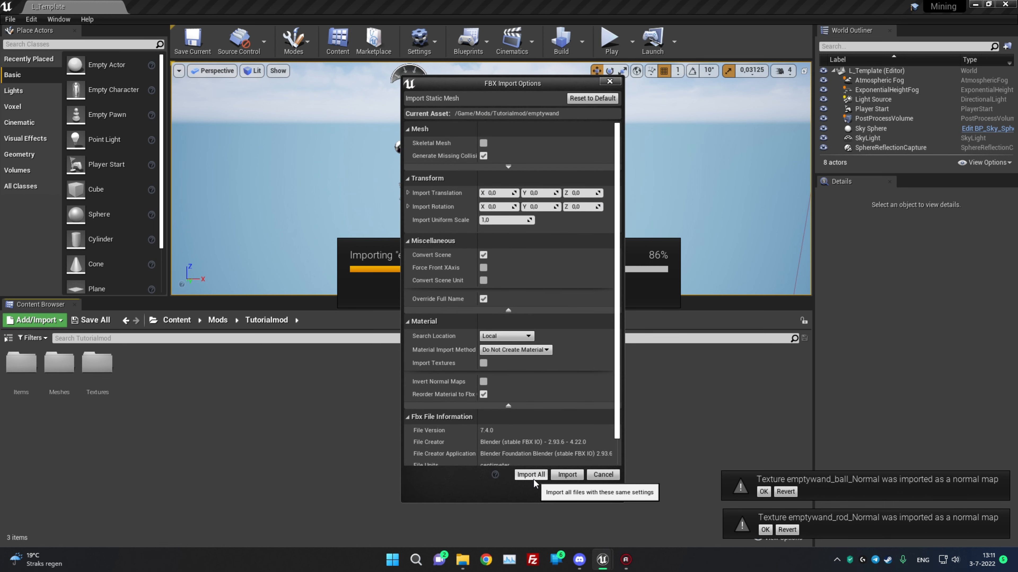
click(530, 475)
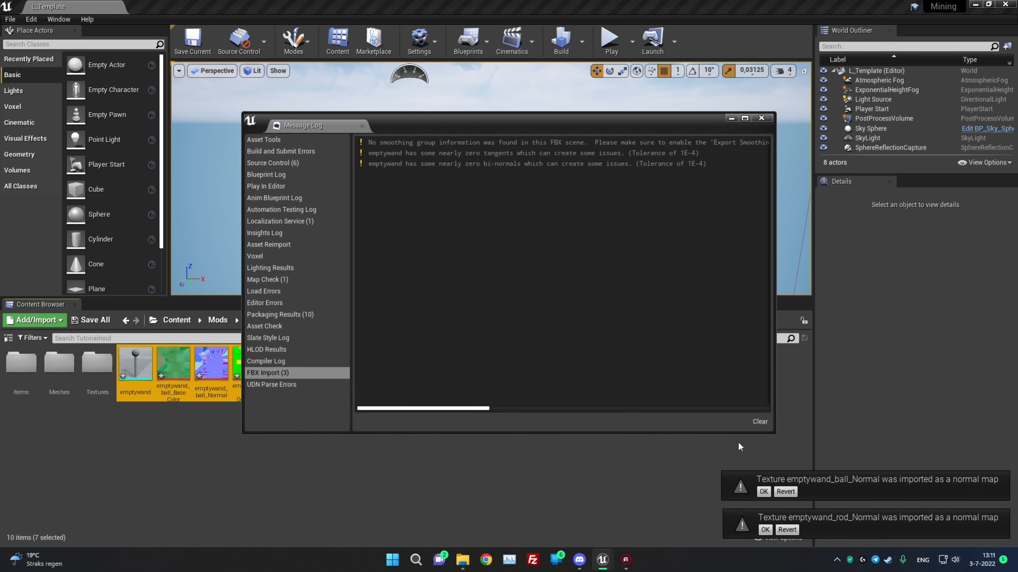
click(760, 422)
click(761, 118)
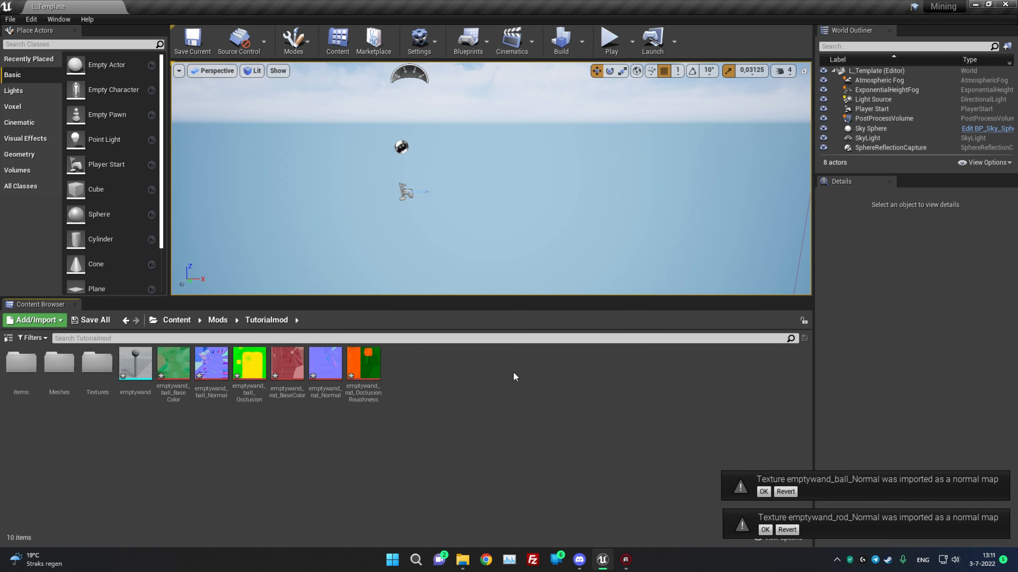
Accept the normal map import for the ball and rod textures and save all newly imported assets
click(763, 492)
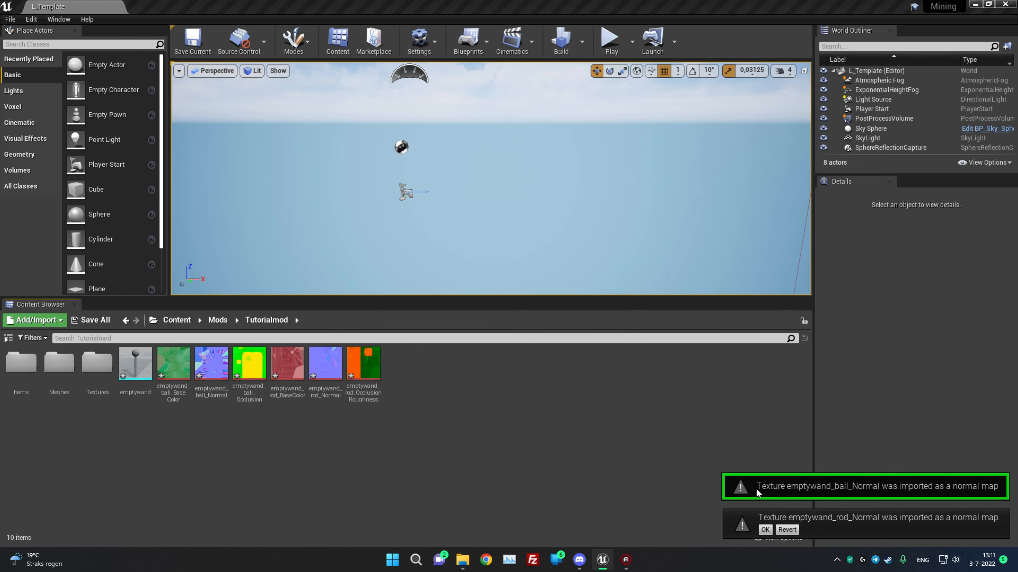
click(763, 530)
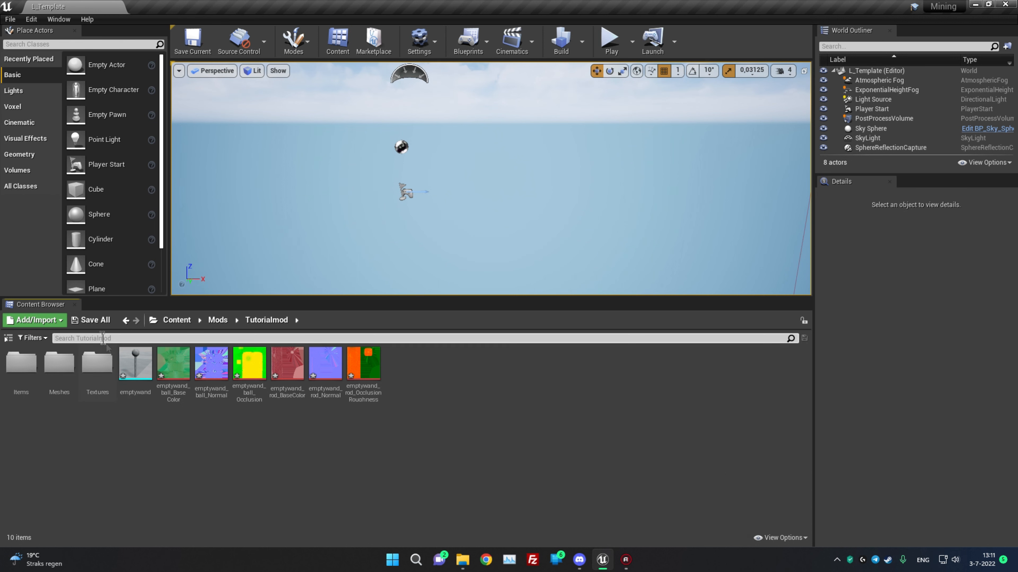
click(91, 320)
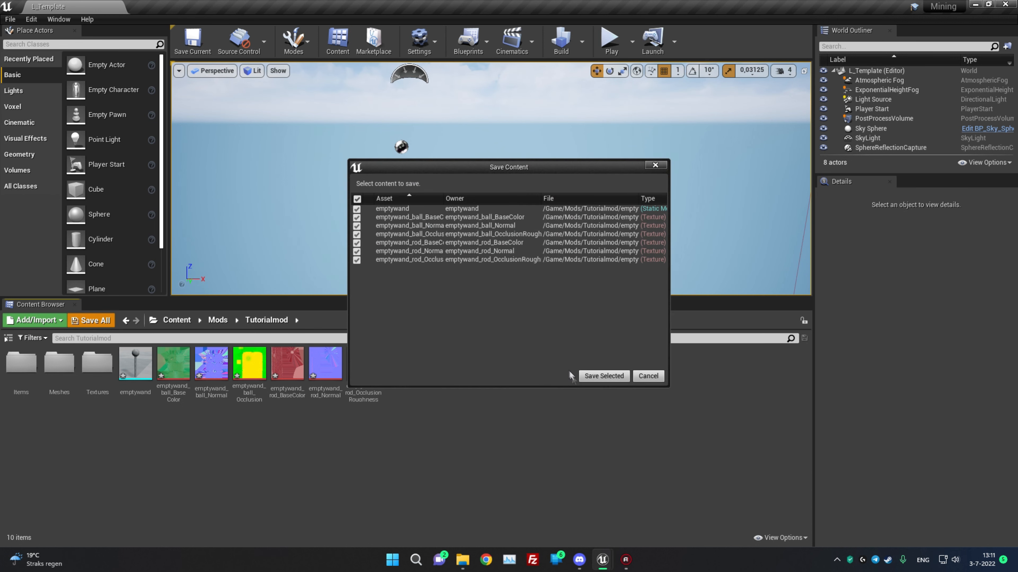
click(599, 376)
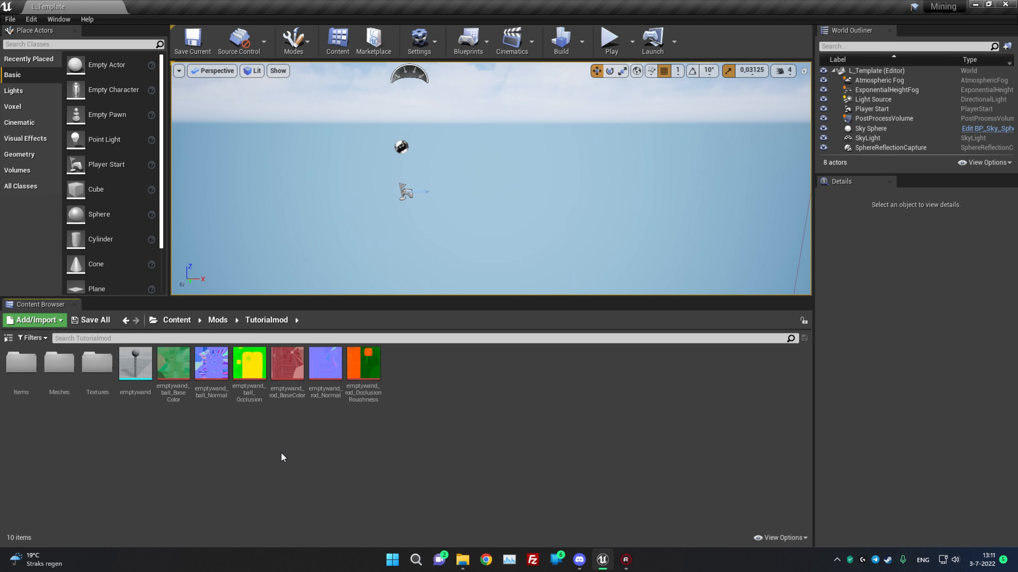
Delete the emptywand_ball_Normal and emptywand_rod_Normal textures from the Tutorialmod folder
click(211, 366)
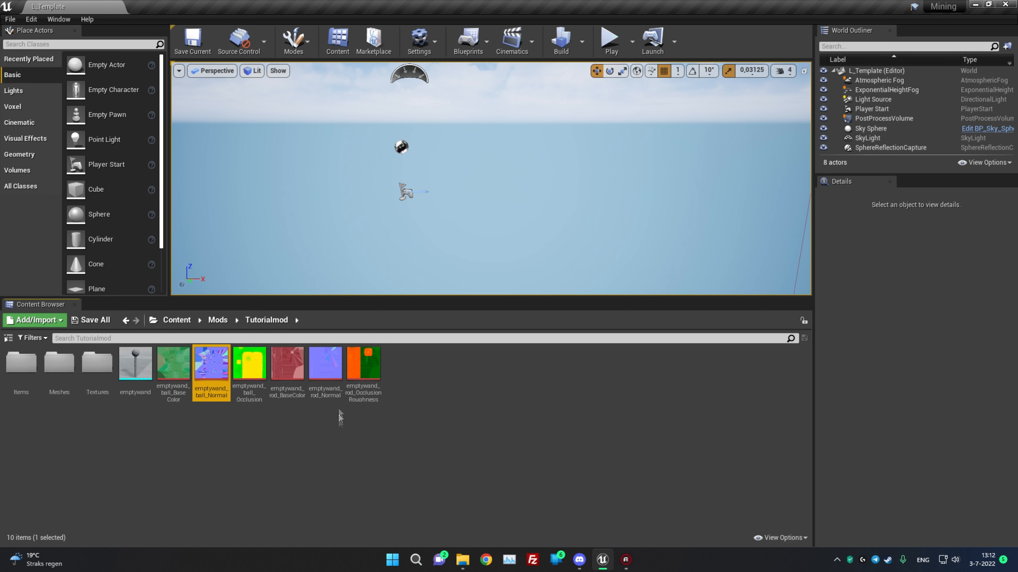
ctrl+click(326, 365)
key(Delete)
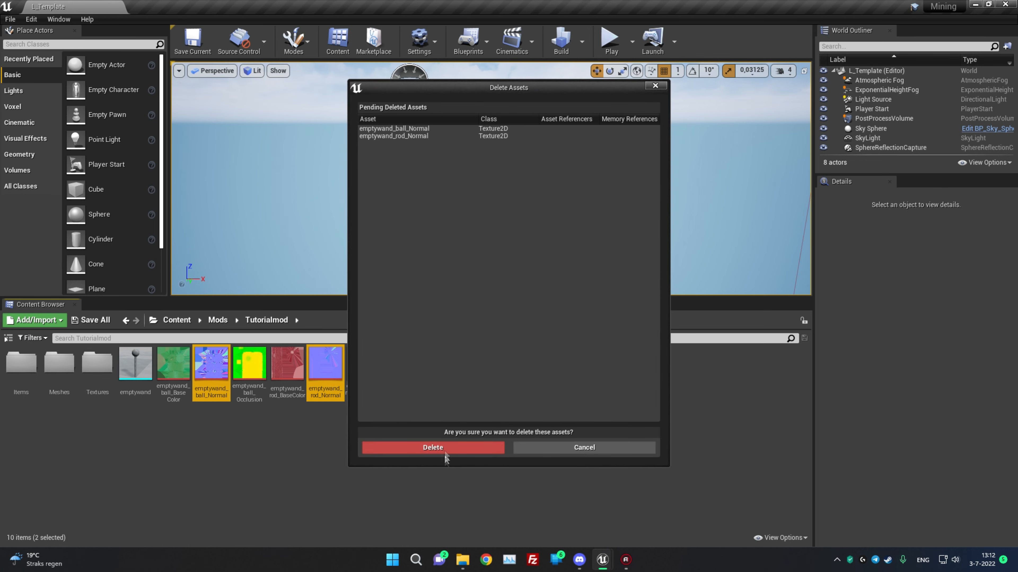
click(445, 451)
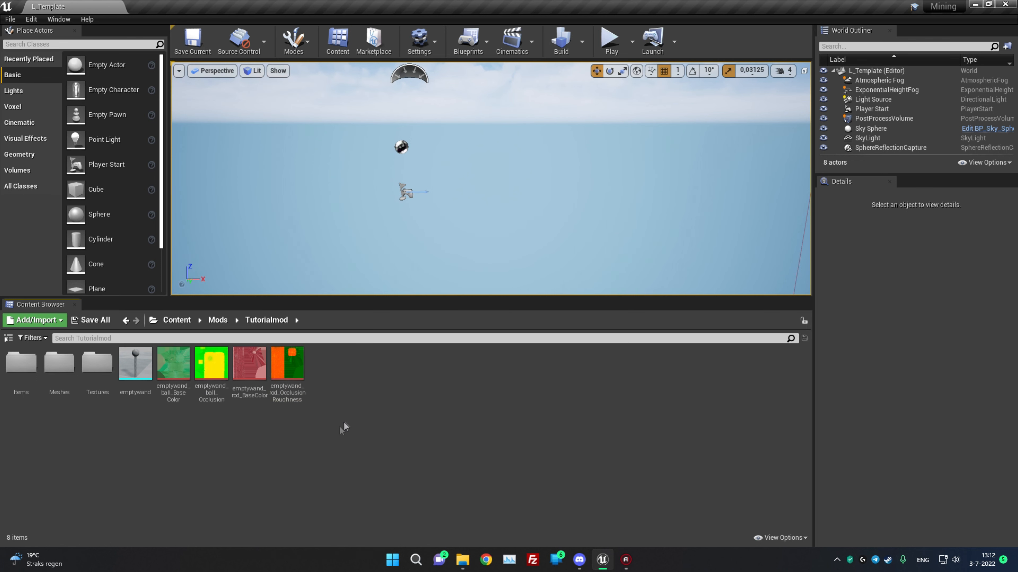
Create a new material named EmptyWandmaterial_1 in the Tutorialmod folder
mouse_move(131, 361)
right_click(357, 384)
click(389, 151)
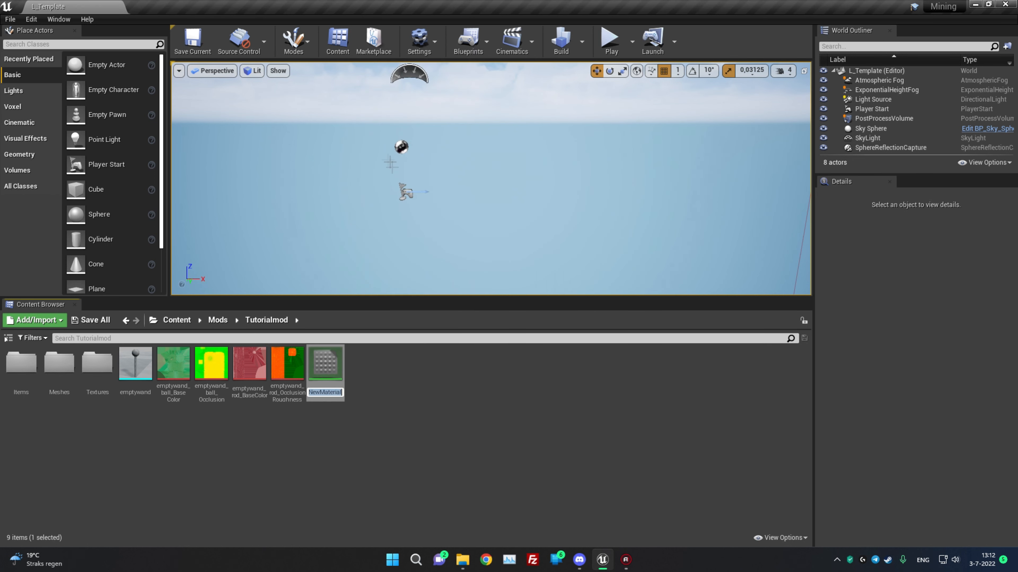
text(Emptywandmaterial 1)
key(BackSpace)
key(BackSpace)
text(_)
key(Return)
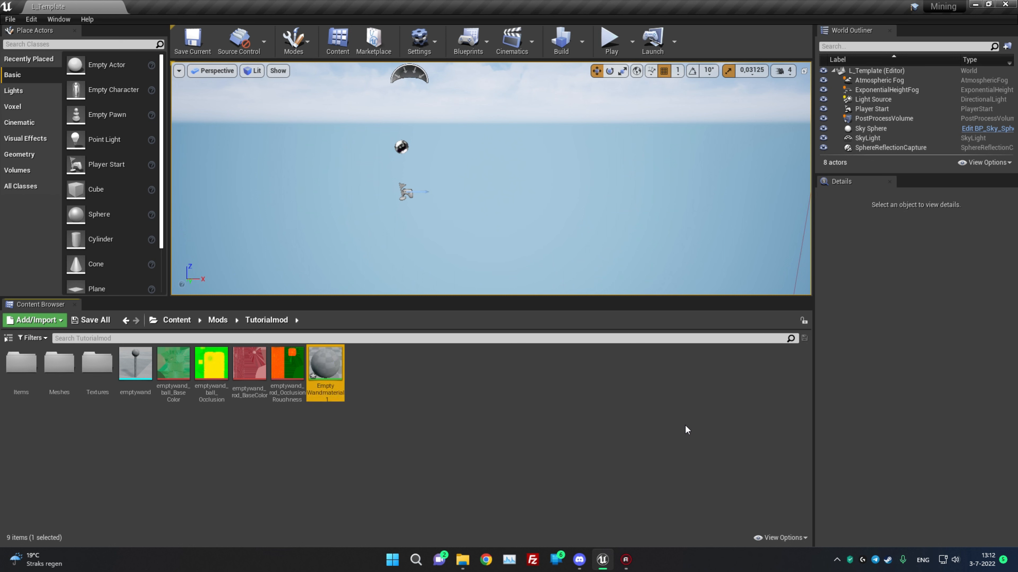
click(375, 404)
Duplicate the EmptyWandmaterial_1 material within the Tutorialmod folder
click(314, 364)
click(481, 395)
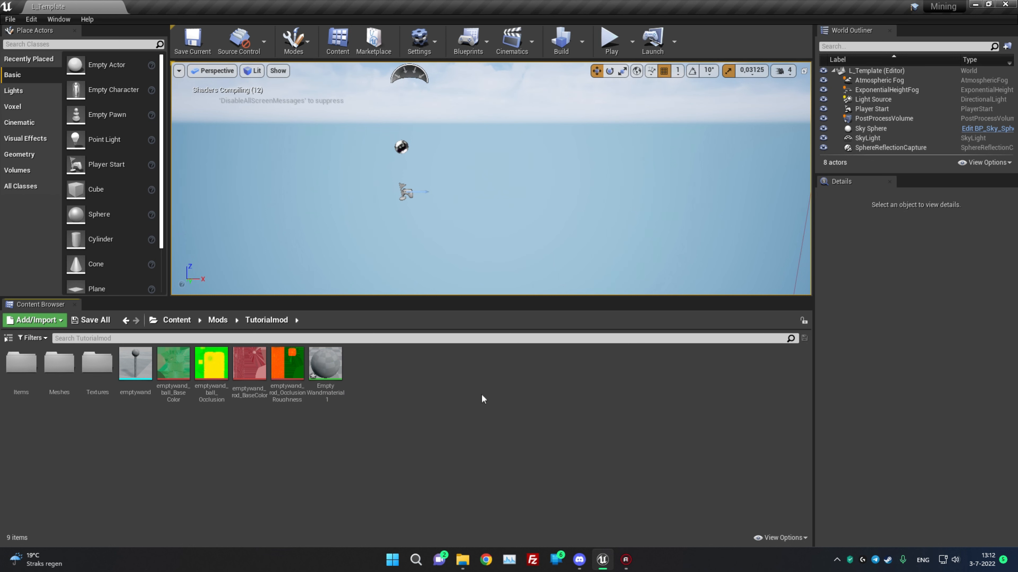
key(ctrl+v)
click(364, 395)
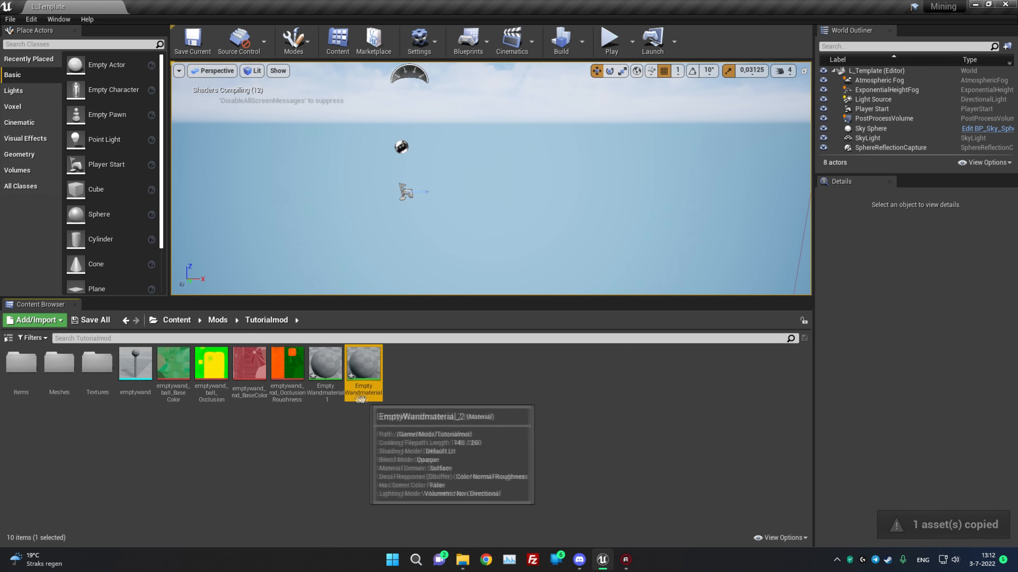
click(423, 407)
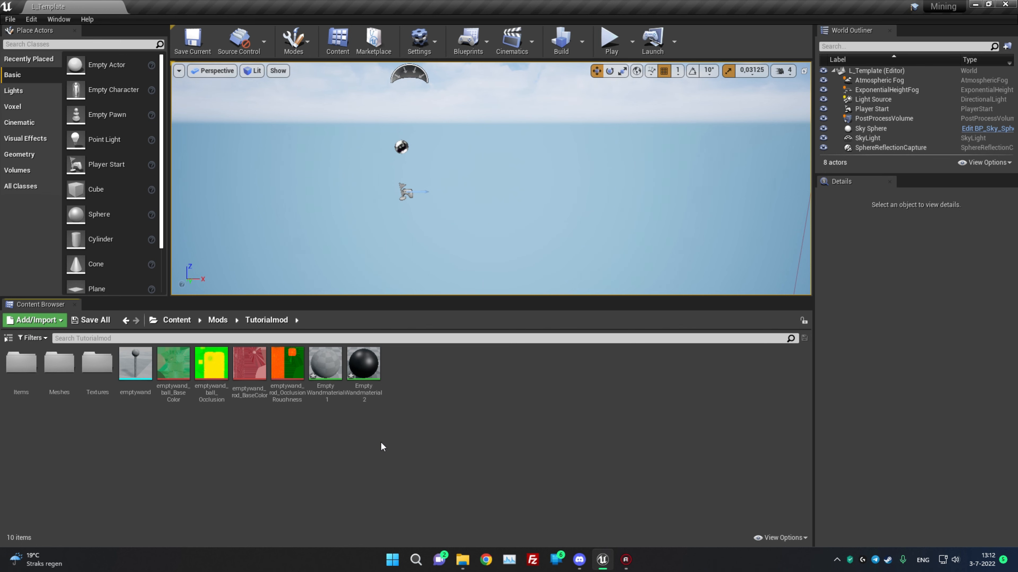
Open EmptyWandmaterial_1 in the material editor and browse to the Mods > Tutorialmod folder there
double_click(326, 363)
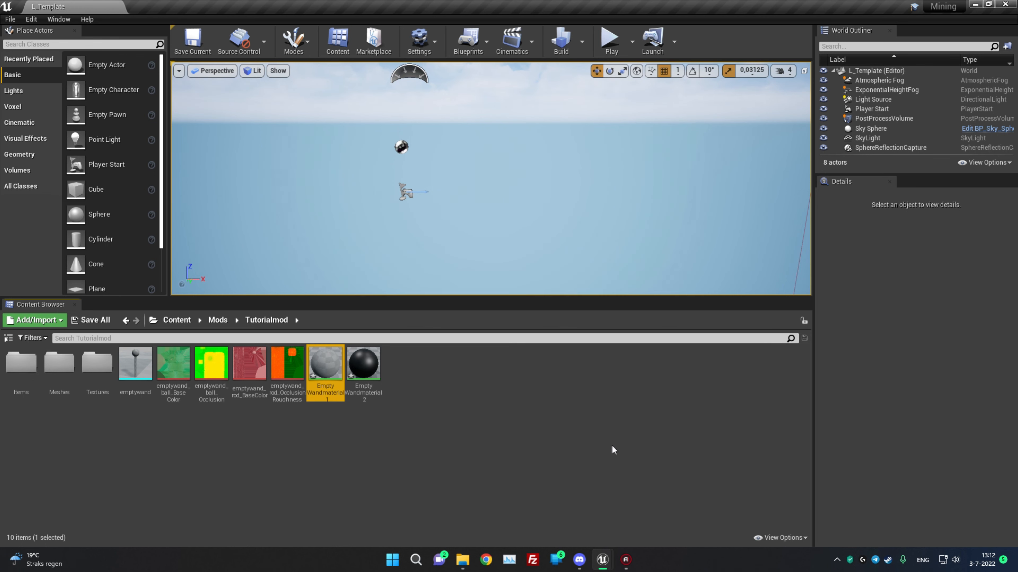
click(348, 391)
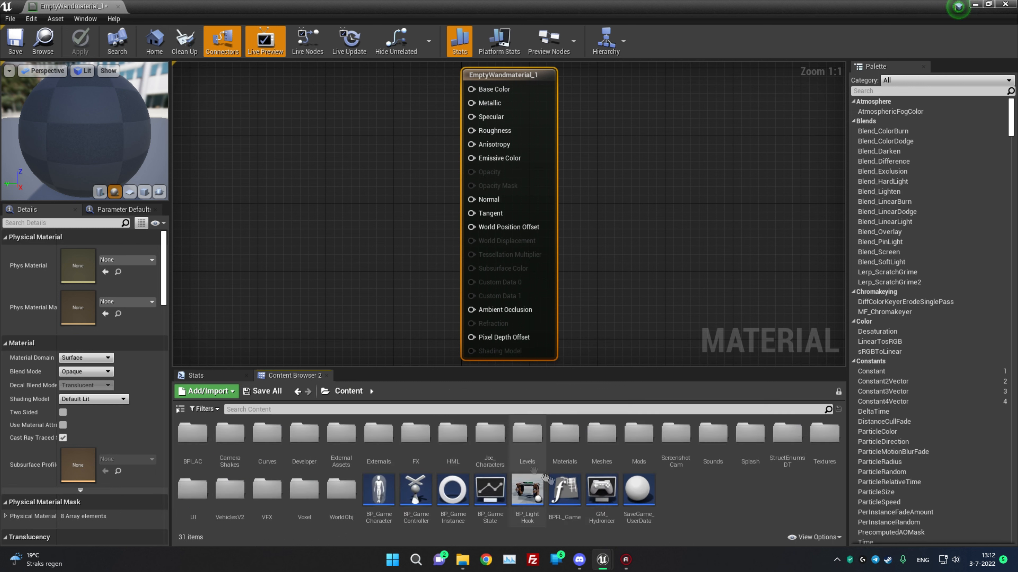
double_click(638, 433)
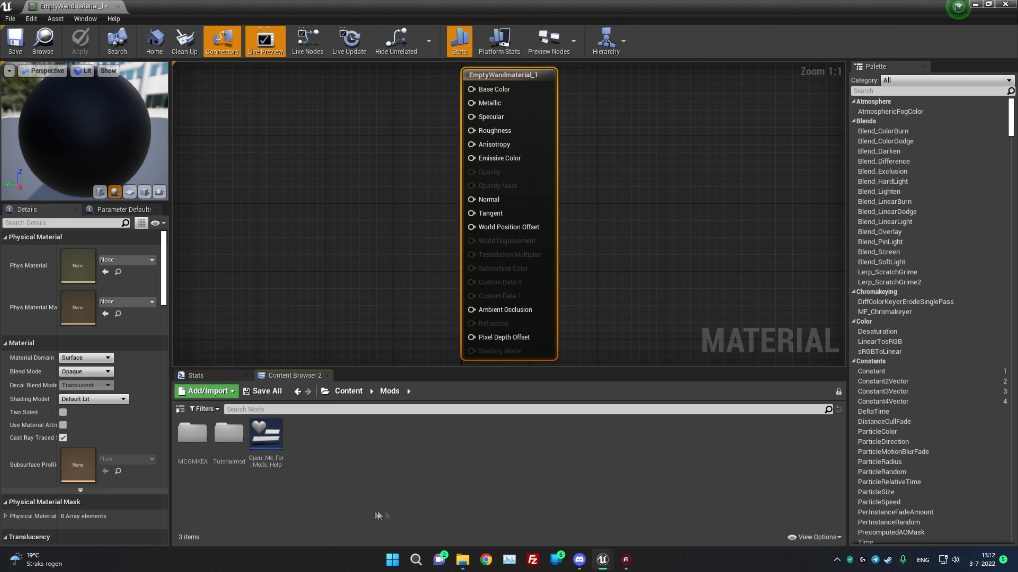
double_click(229, 433)
Add the emptywand ball base color texture to the graph as a Texture Sample beside the material's input node
scroll(352, 257, down, 4)
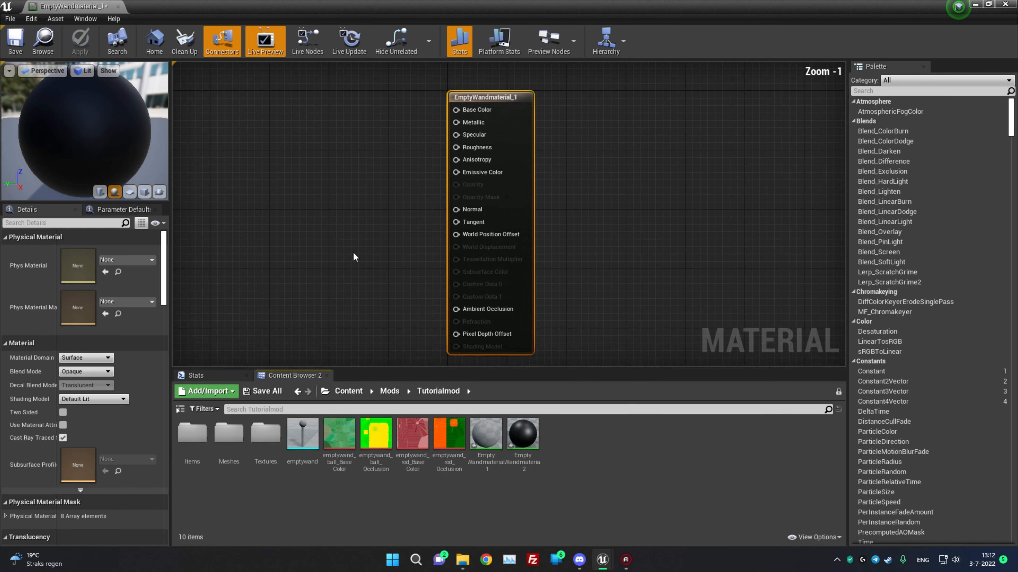
right_drag(316, 238, 426, 237)
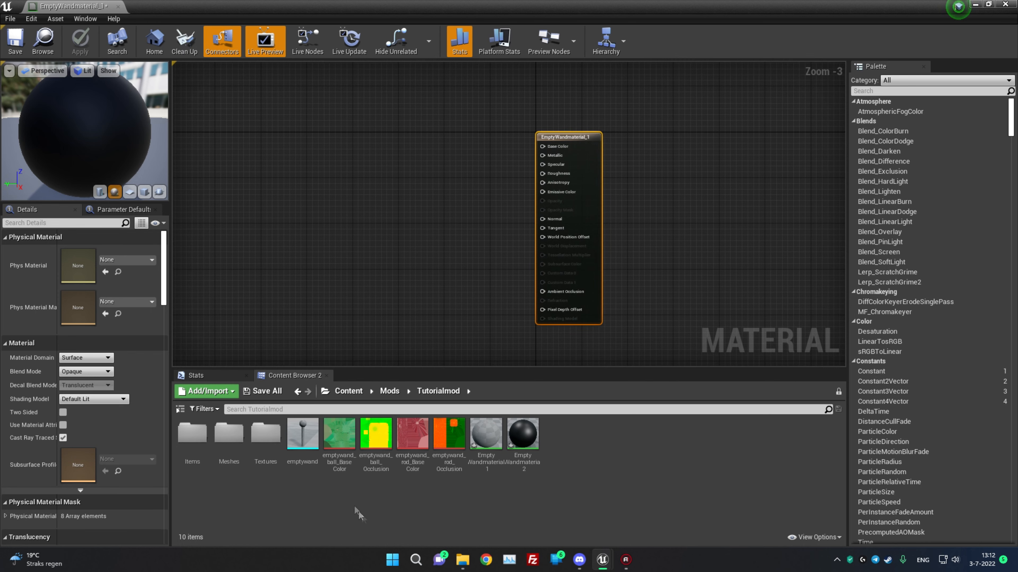
drag(339, 433, 348, 106)
drag(392, 167, 409, 181)
scroll(449, 245, up, 1)
right_drag(441, 229, 409, 249)
drag(374, 203, 380, 219)
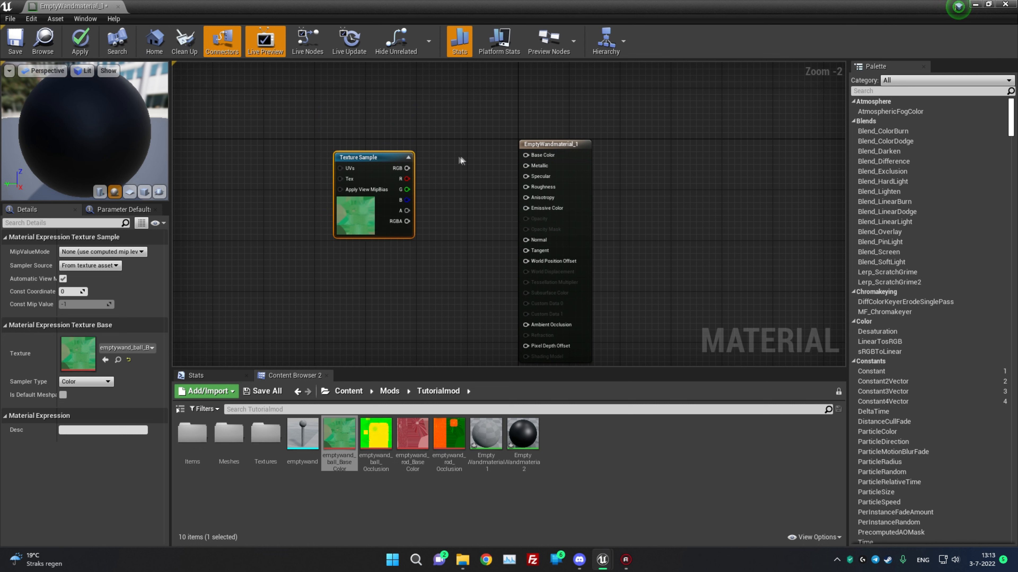
Connect the ball base color texture's RGB output to Base Color and align its node with the material node
drag(408, 168, 539, 157)
drag(372, 157, 385, 145)
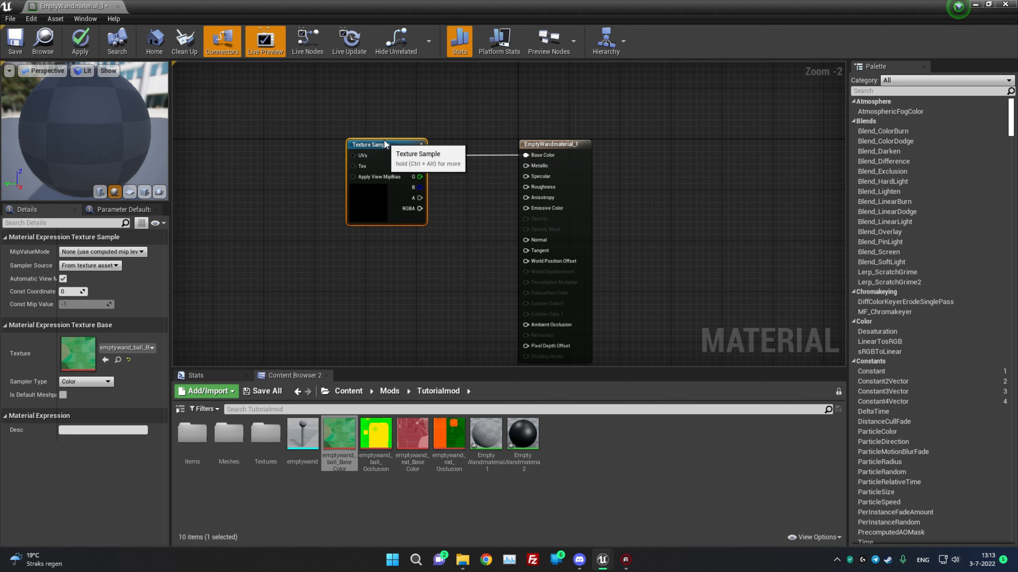
click(463, 256)
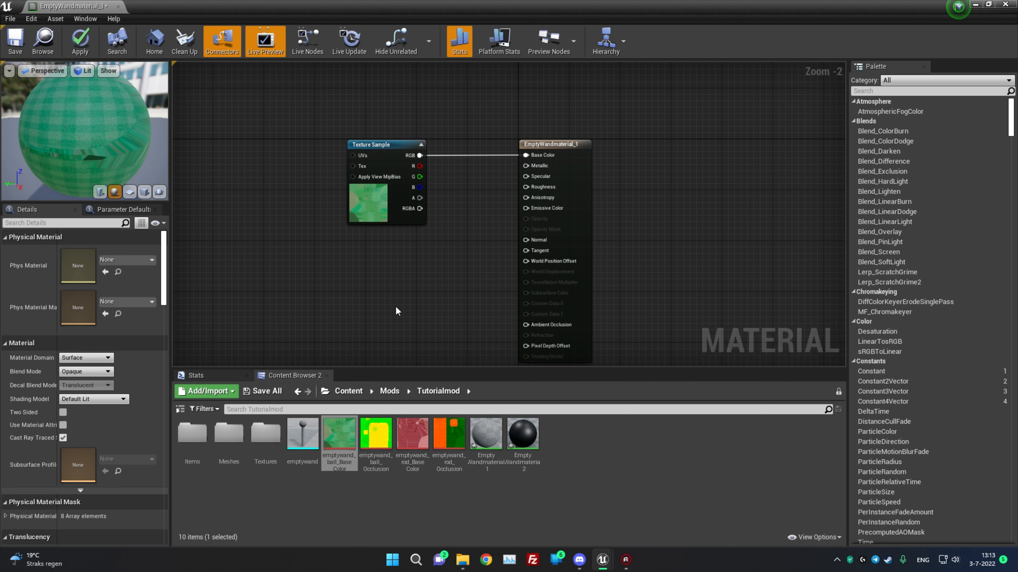
Add the emptywand_ball_OcclusionRoughnessMetallic texture and wire R to Ambient Occlusion, G to Roughness and B to Metallic
right_drag(397, 311, 396, 255)
drag(379, 430, 376, 209)
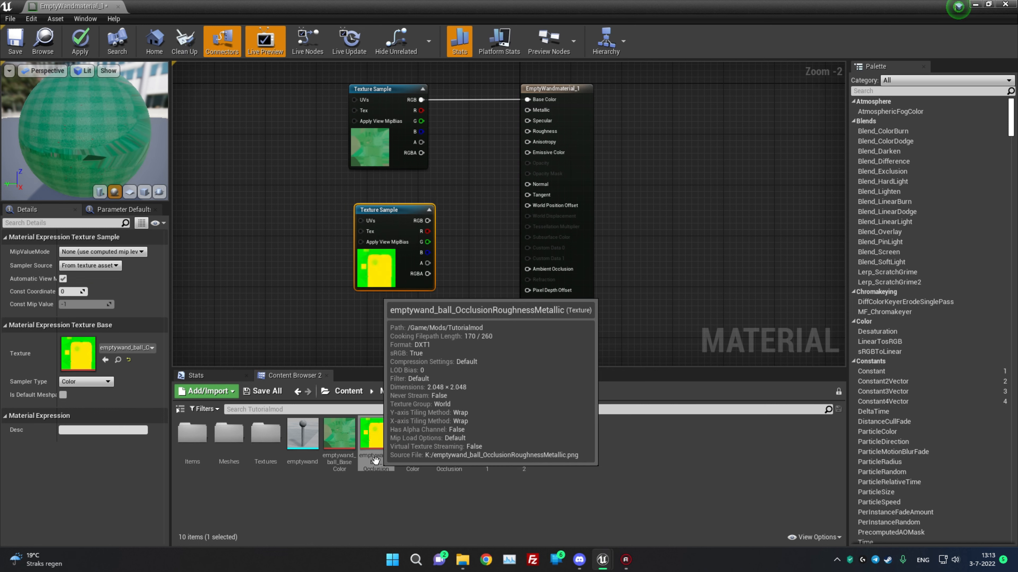
right_drag(495, 325, 393, 255)
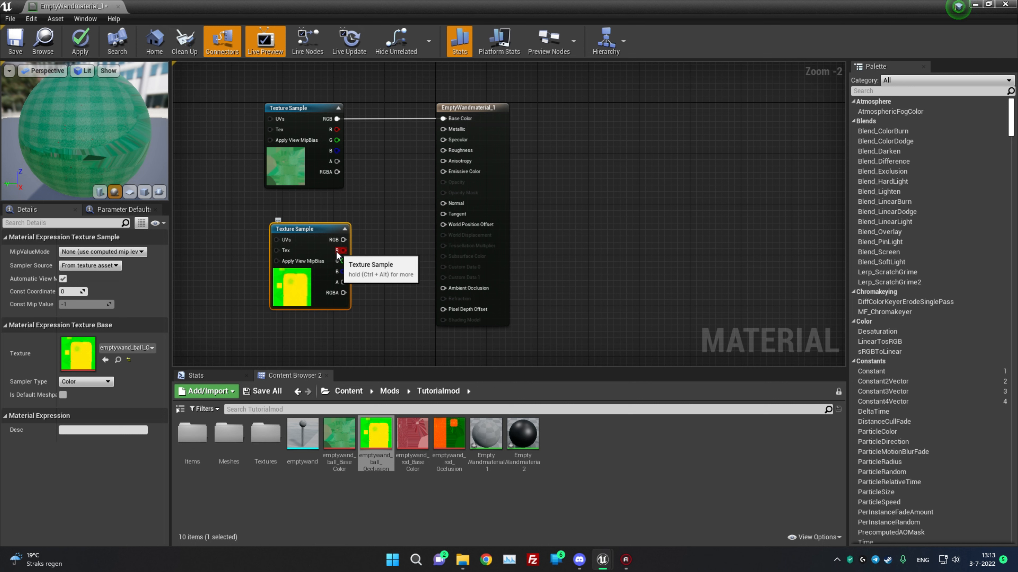
drag(337, 251, 443, 288)
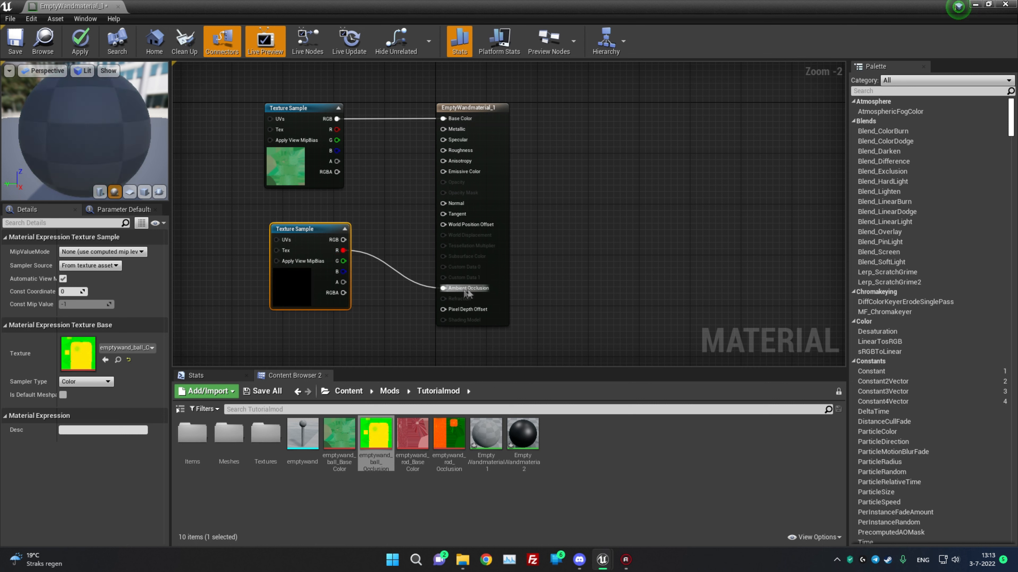
drag(343, 261, 443, 151)
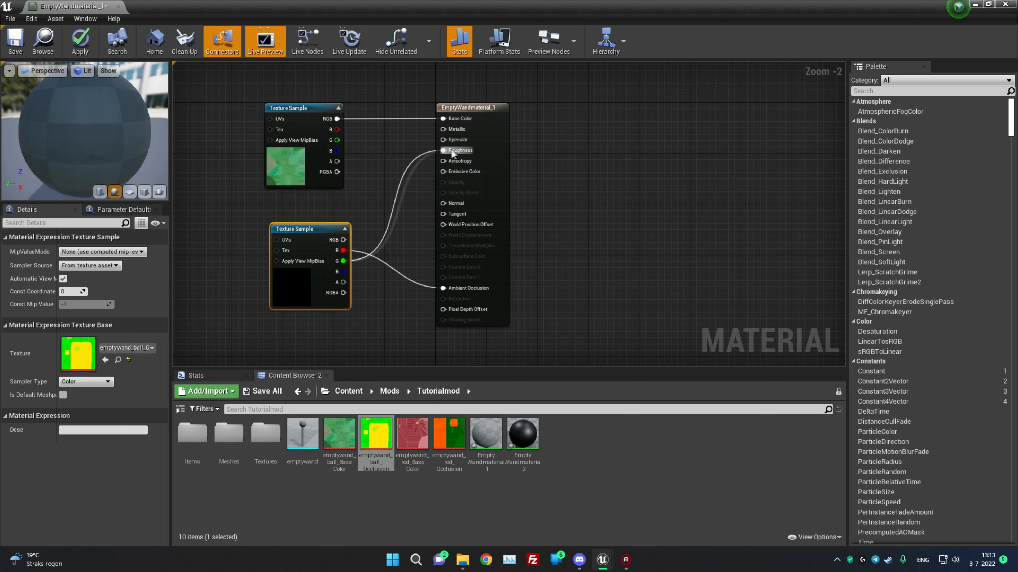
drag(347, 273, 443, 129)
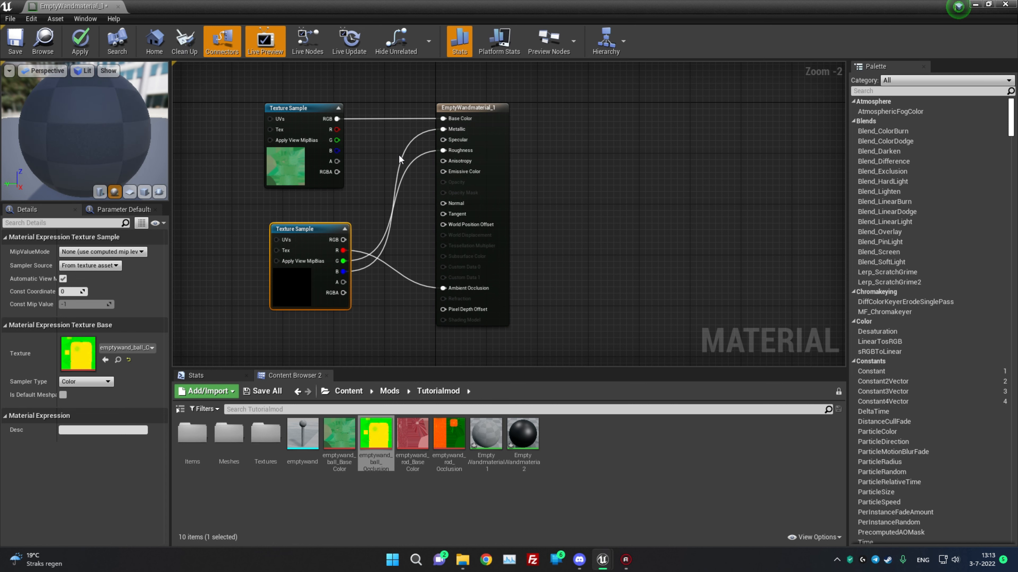
click(388, 165)
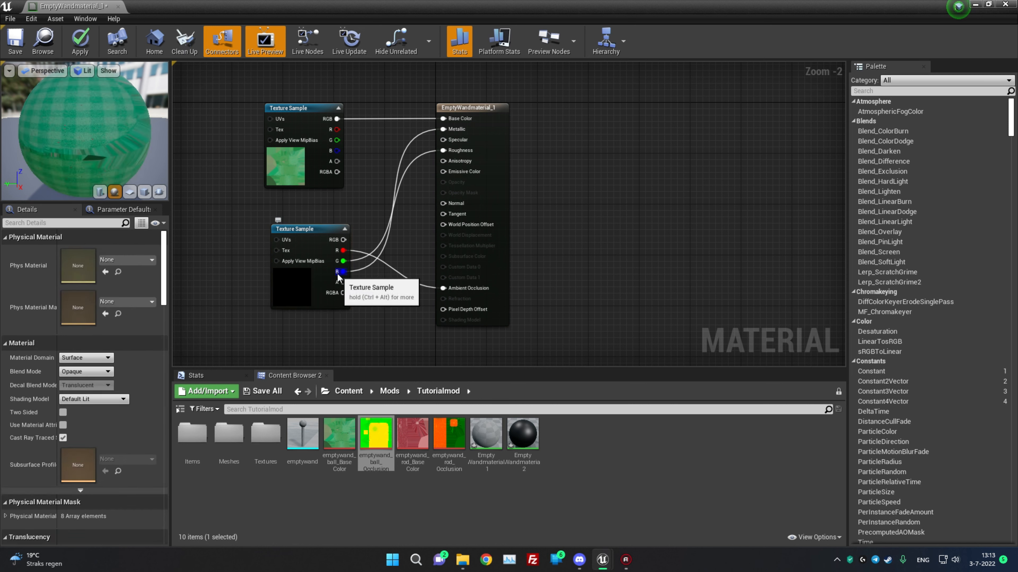
Place the ball occlusion-roughness-metallic node directly beneath the base color Texture Sample, aligned with it
right_drag(387, 322, 450, 312)
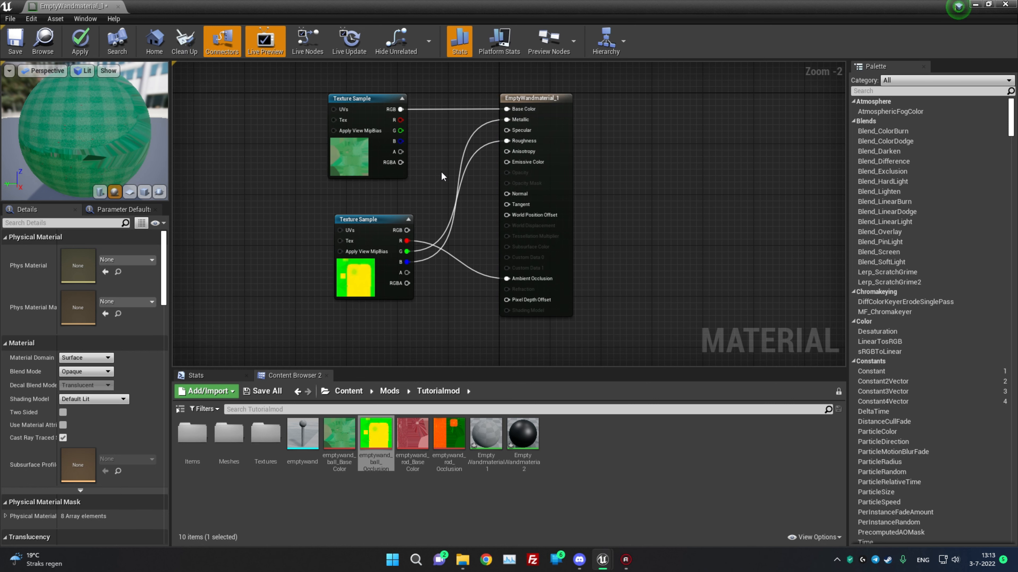
right_drag(447, 162, 445, 173)
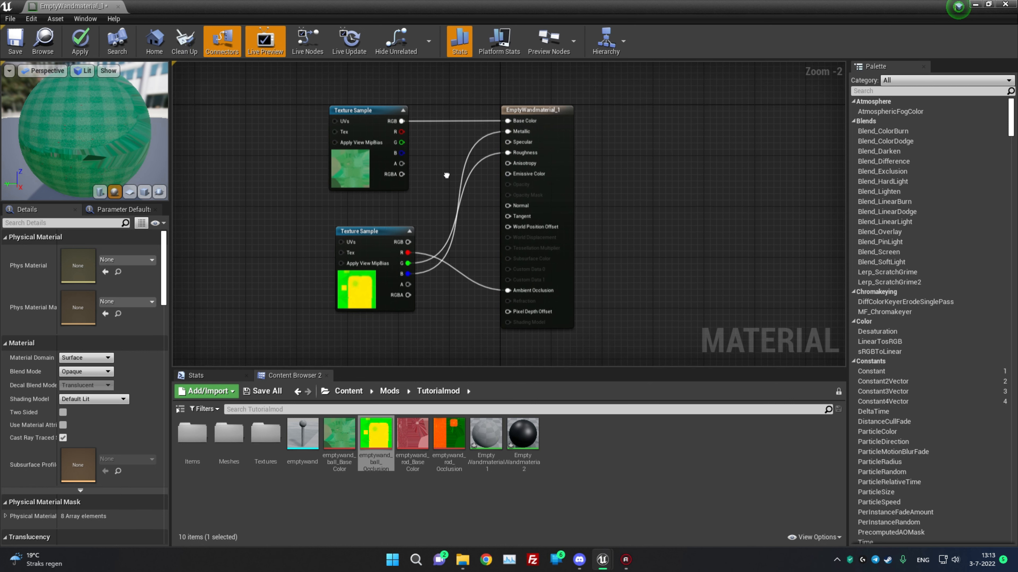
drag(384, 231, 376, 205)
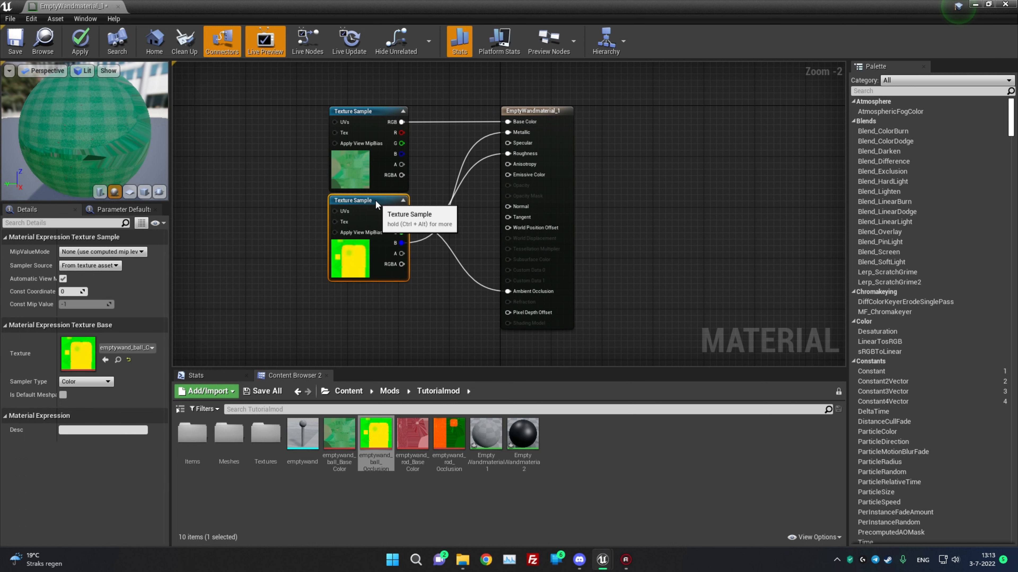
click(452, 170)
right_drag(452, 171, 448, 184)
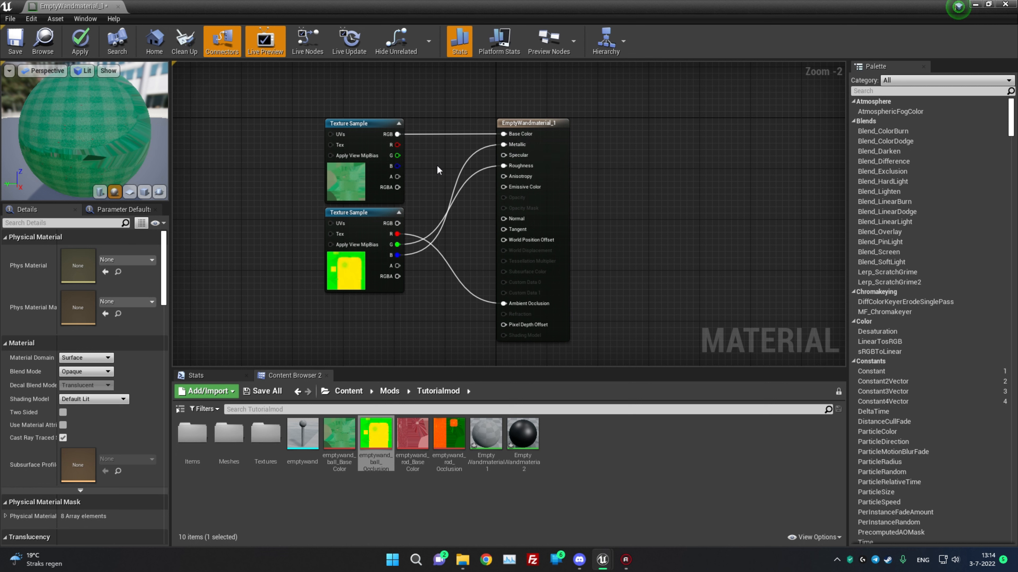
Check EmptyWandmaterial_1 on the preview sphere, then save the material and close its editor
drag(44, 136, 147, 141)
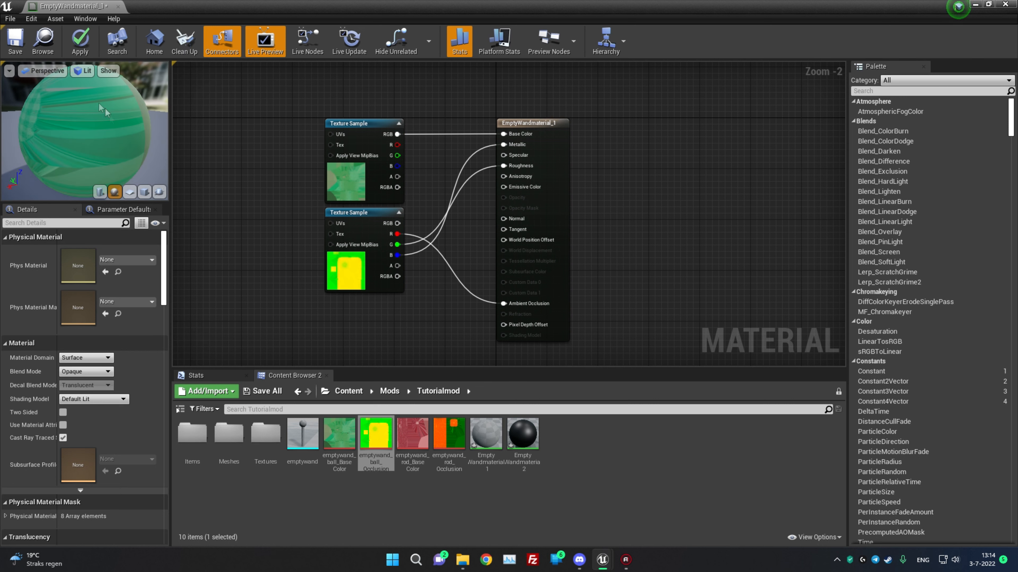
drag(42, 183, 80, 220)
drag(72, 153, 367, 269)
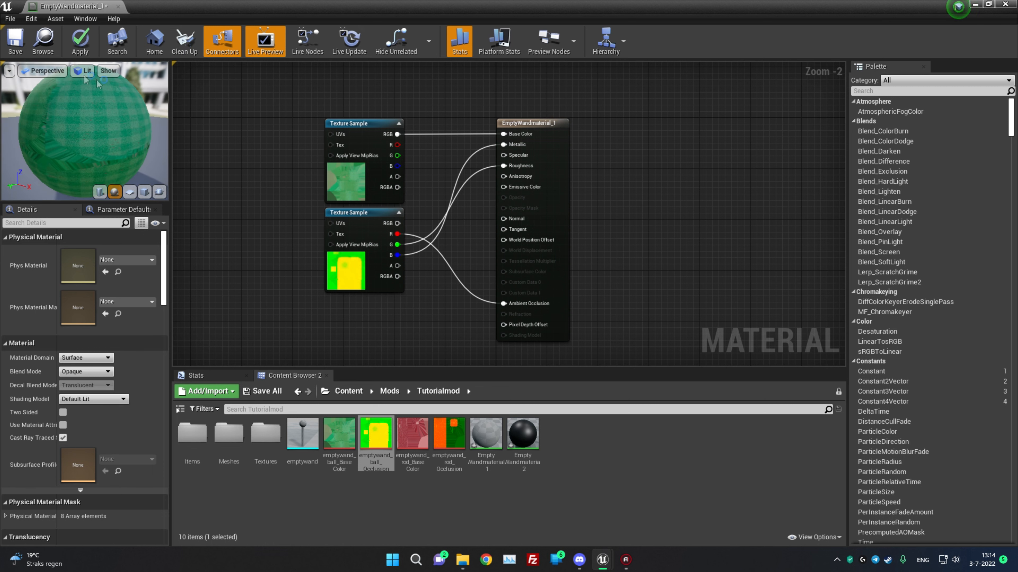
click(15, 40)
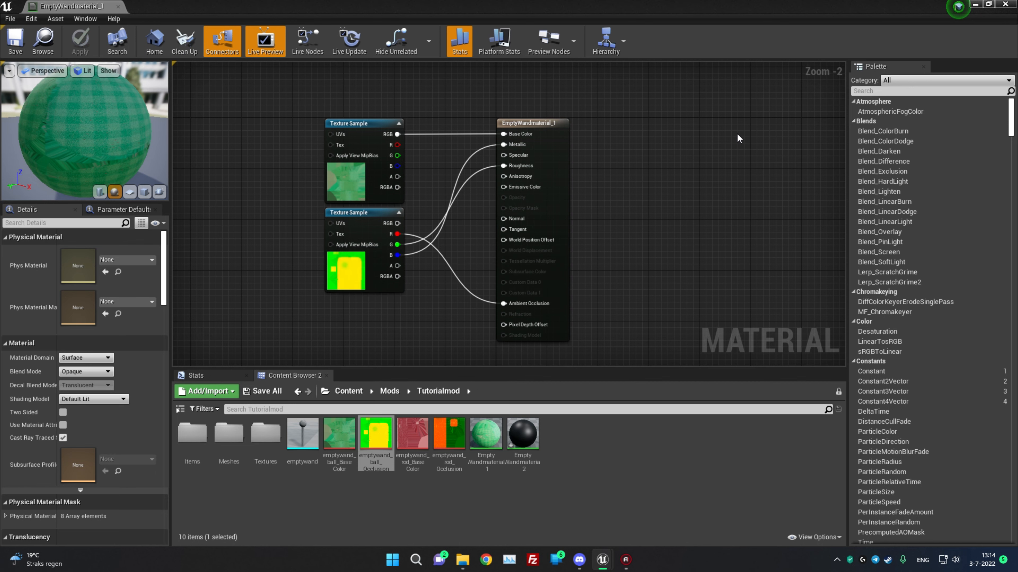
click(1005, 4)
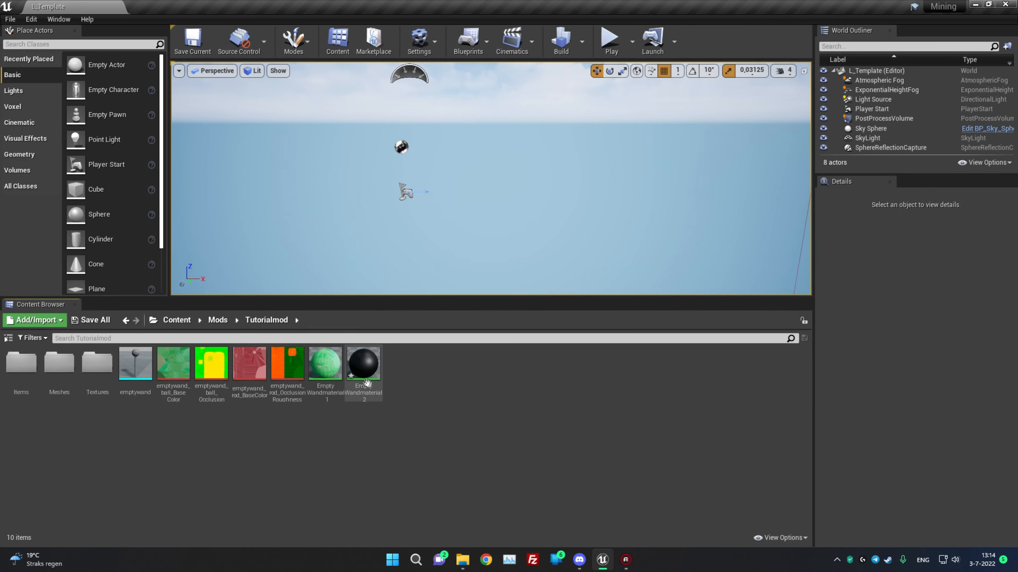
Open EmptyWandmaterial_2 and add the emptywand rod base color texture, connecting its RGB output to Base Color
double_click(362, 371)
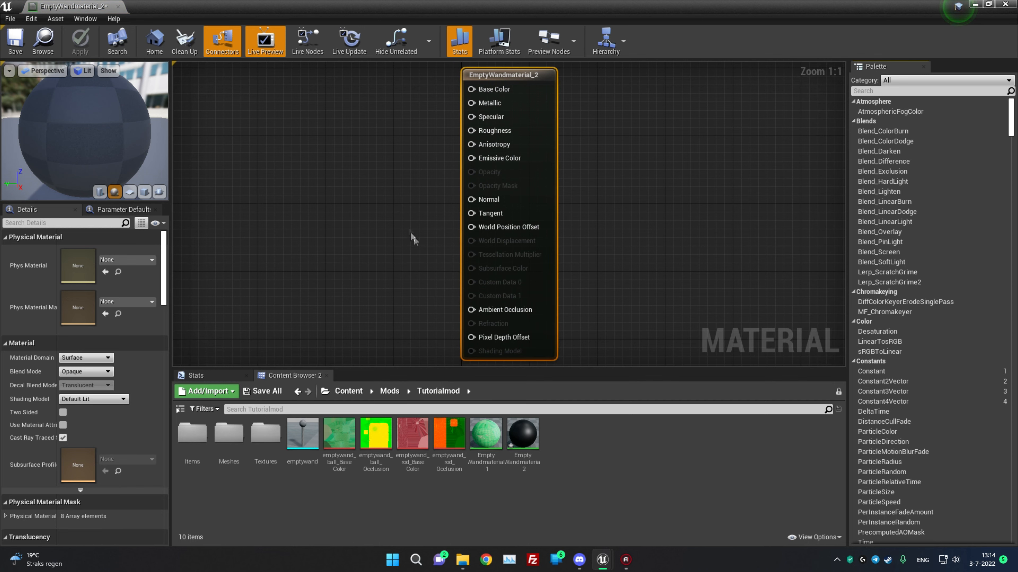
scroll(408, 230, down, 1)
drag(412, 434, 293, 100)
drag(376, 116, 463, 109)
Add the rod occlusion-roughness-metallic texture, wiring R to Ambient Occlusion, G to Roughness and B to Metallic, and align it below the base color node
drag(449, 434, 464, 308)
drag(389, 306, 486, 147)
drag(389, 318, 463, 121)
drag(346, 278, 336, 217)
click(234, 250)
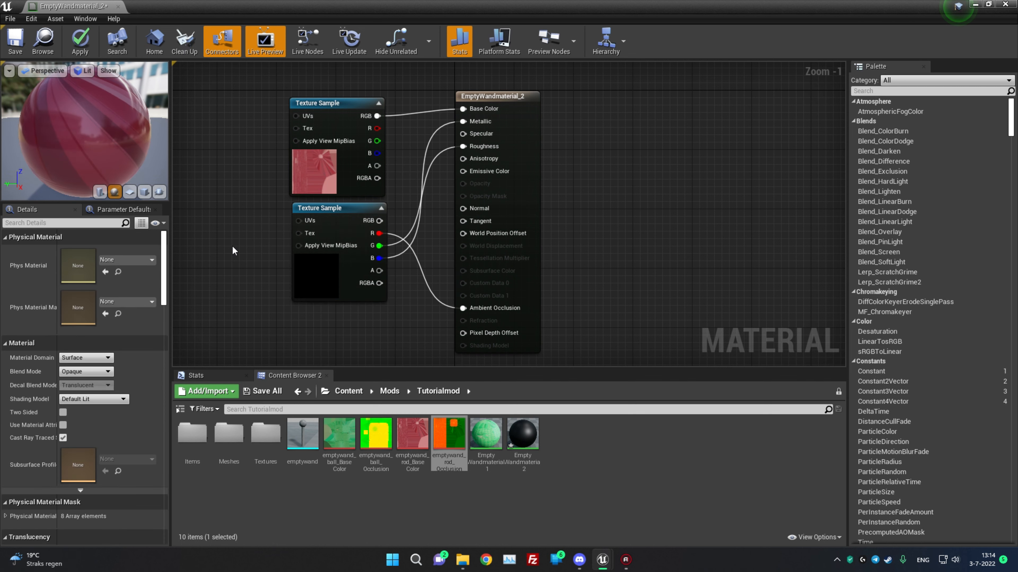
Check EmptyWandmaterial_2 on the preview sphere, save the material and close its editor
drag(109, 140, 128, 170)
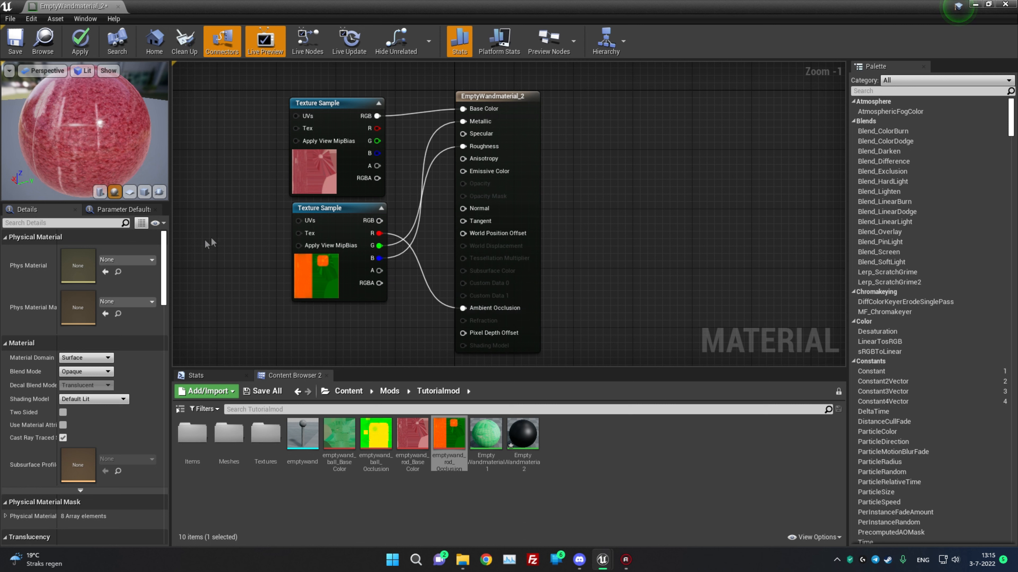
click(15, 40)
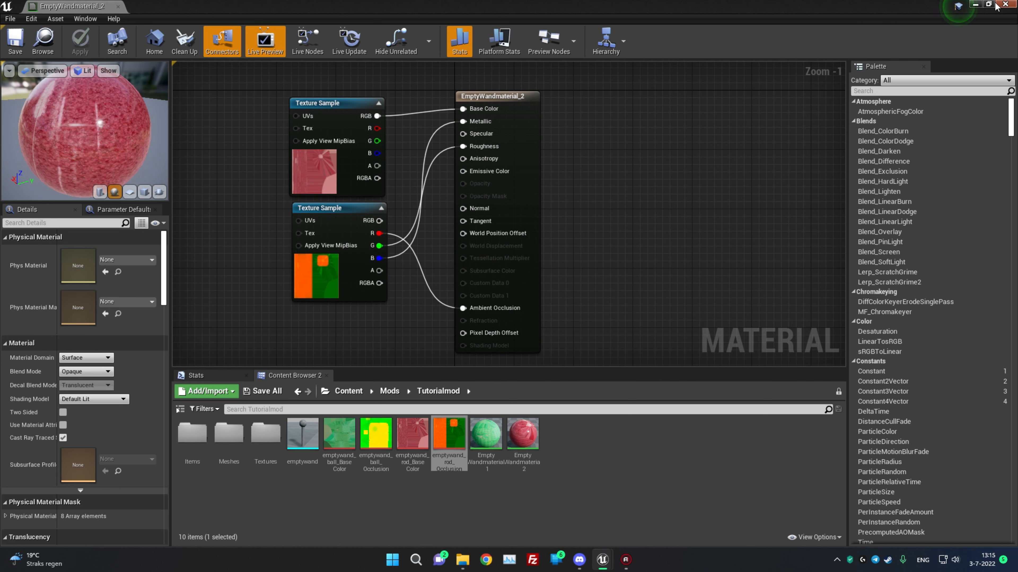
click(1005, 4)
Open the emptywand static mesh for editing and frame the whole wand in its viewport
double_click(135, 363)
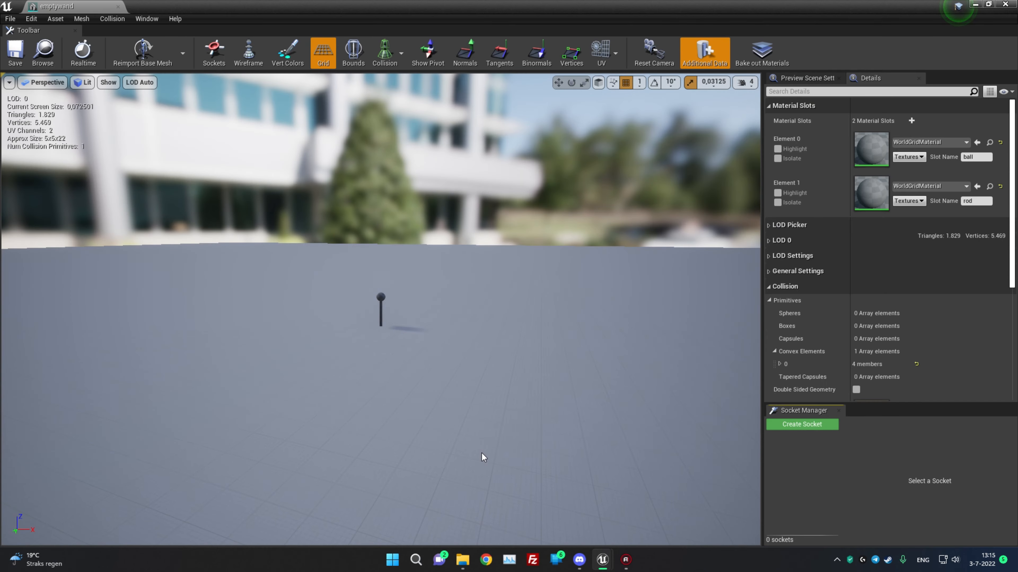
scroll(381, 367, up, 7)
drag(380, 367, 397, 421)
middle_drag(396, 421, 413, 404)
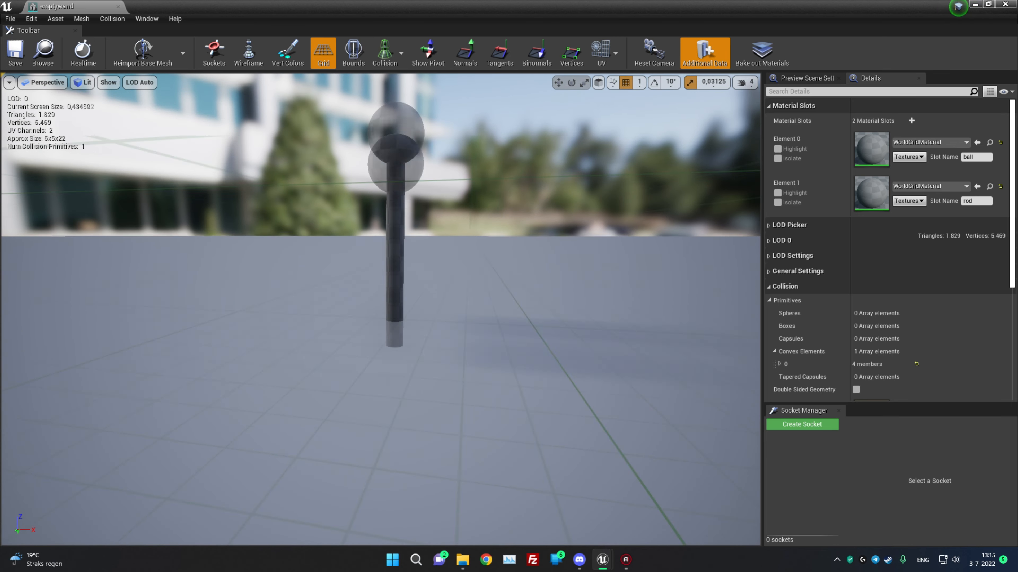
right_drag(413, 405, 428, 421)
middle_drag(429, 421, 417, 439)
right_drag(416, 439, 420, 430)
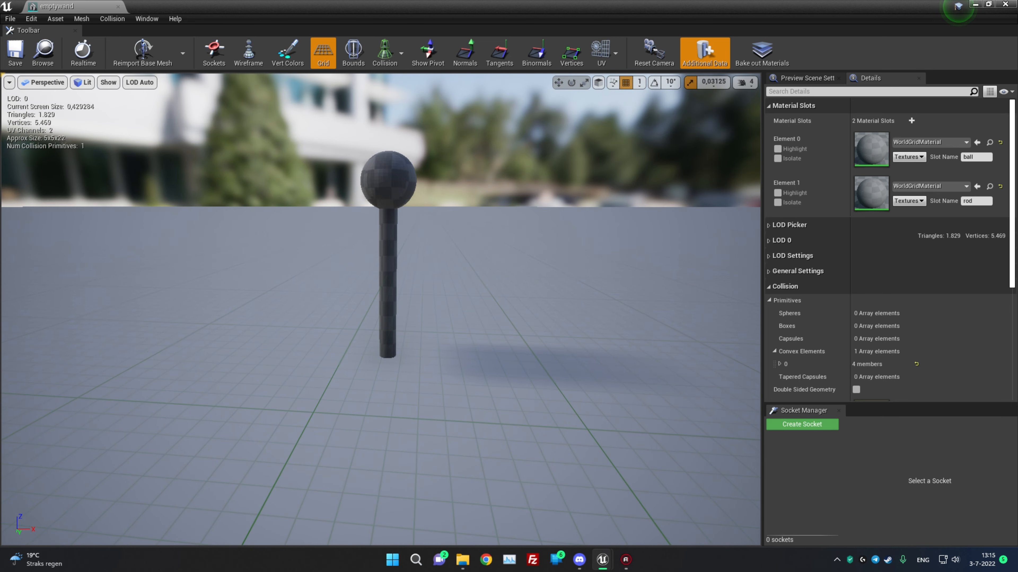
middle_drag(420, 431, 417, 381)
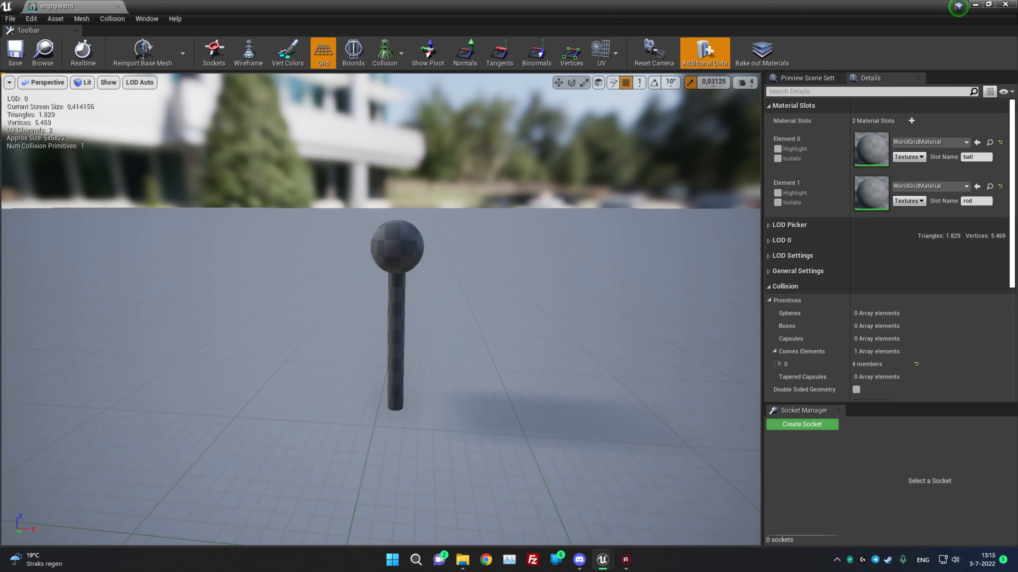
right_drag(417, 381, 419, 415)
middle_drag(419, 415, 419, 461)
mouse_move(419, 461)
mouse_down()
mouse_move(423, 385)
mouse_move(427, 445)
mouse_up()
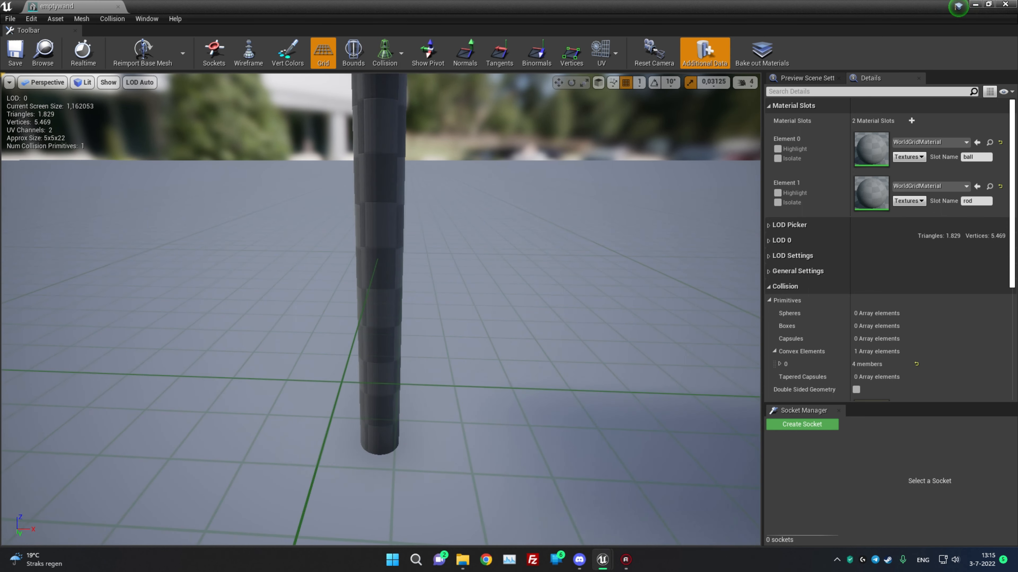
middle_drag(426, 445, 425, 392)
right_drag(424, 392, 429, 428)
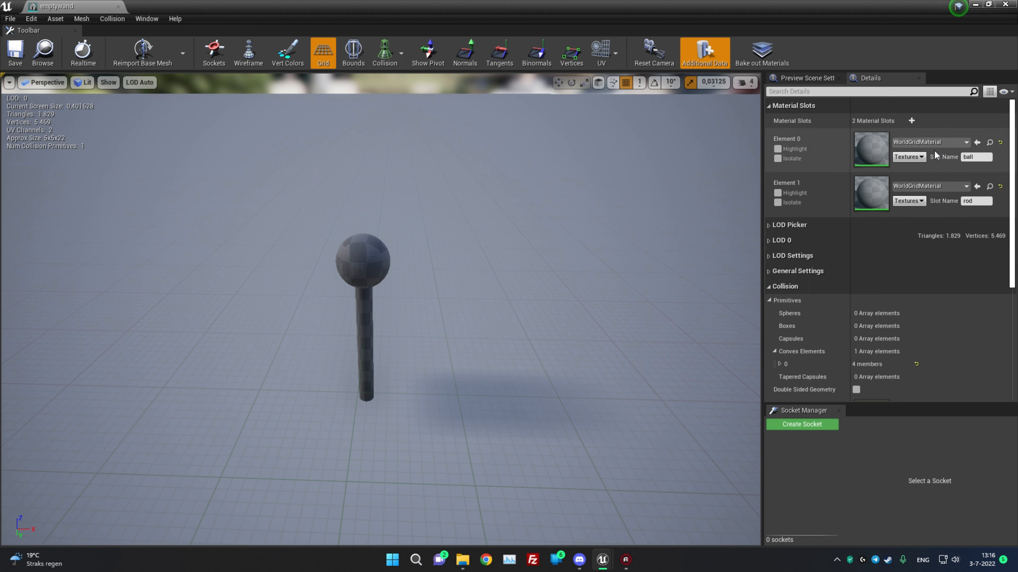
Assign EmptyWandmaterial_1 to the mesh's ball slot and EmptyWandmaterial_2 to its rod slot, and check the wand's look
click(928, 142)
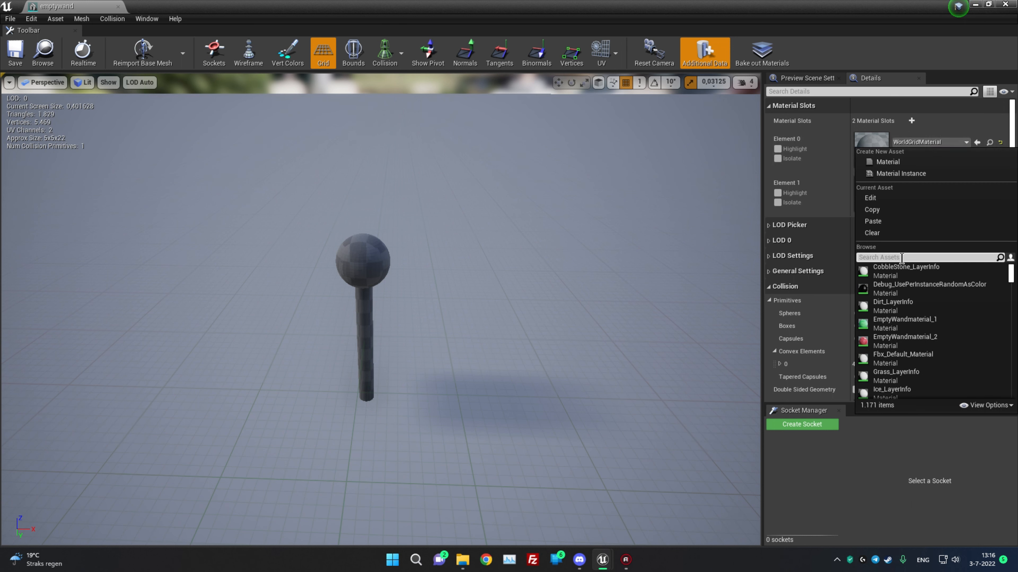
click(915, 321)
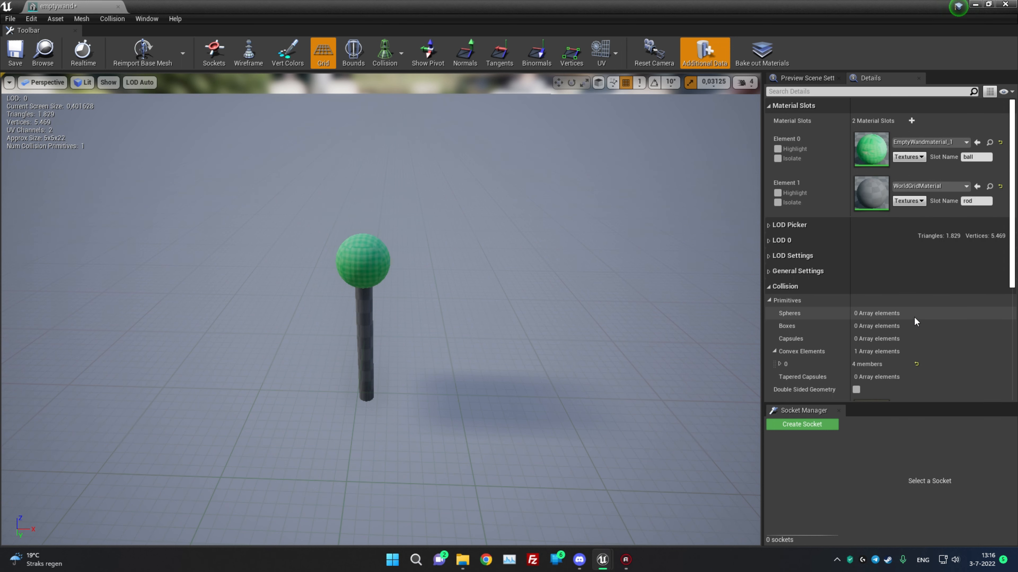
click(929, 186)
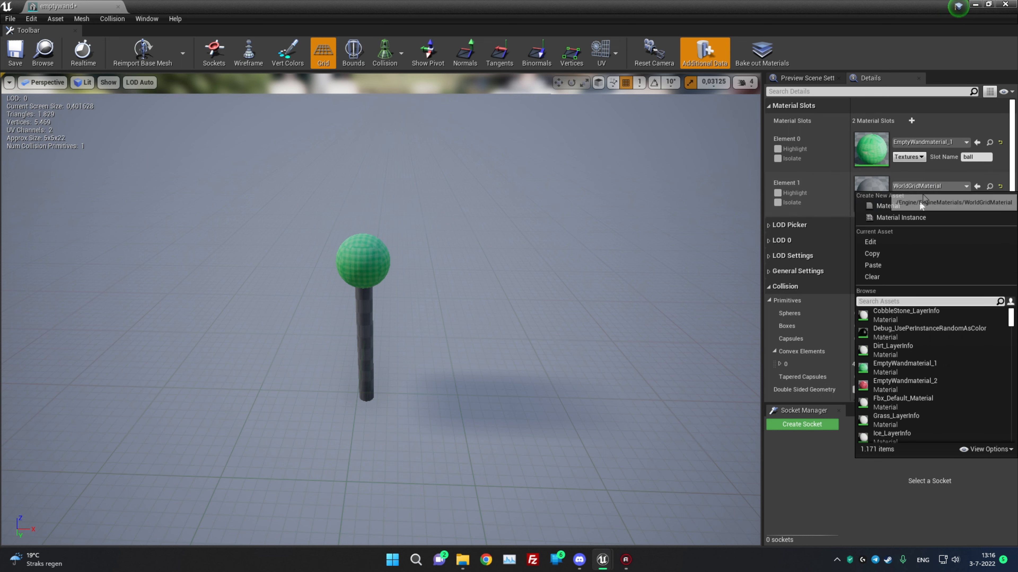
click(905, 384)
drag(381, 313, 530, 240)
scroll(520, 339, down, 10)
scroll(518, 334, up, 10)
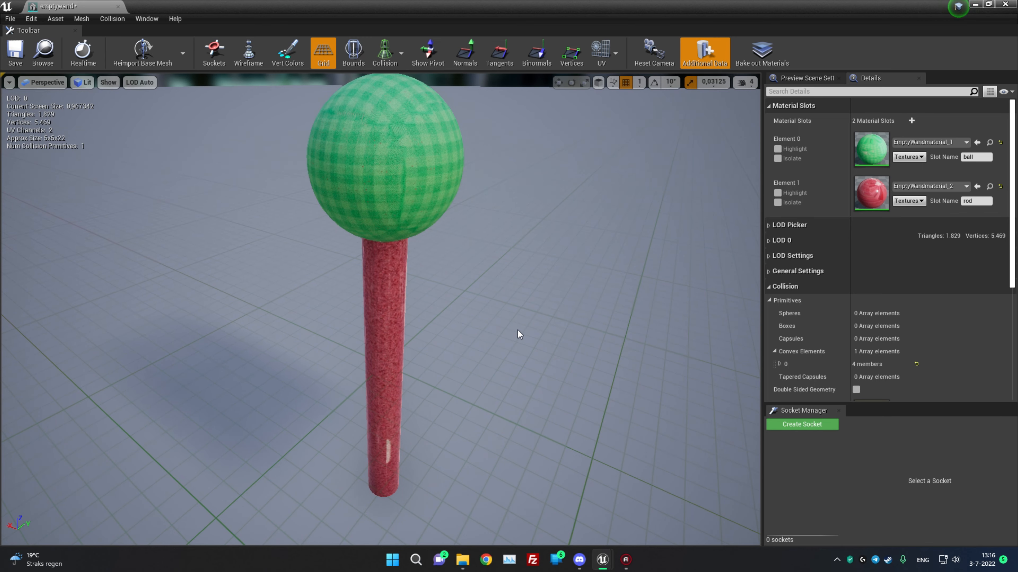
scroll(518, 331, down, 3)
drag(516, 331, 516, 357)
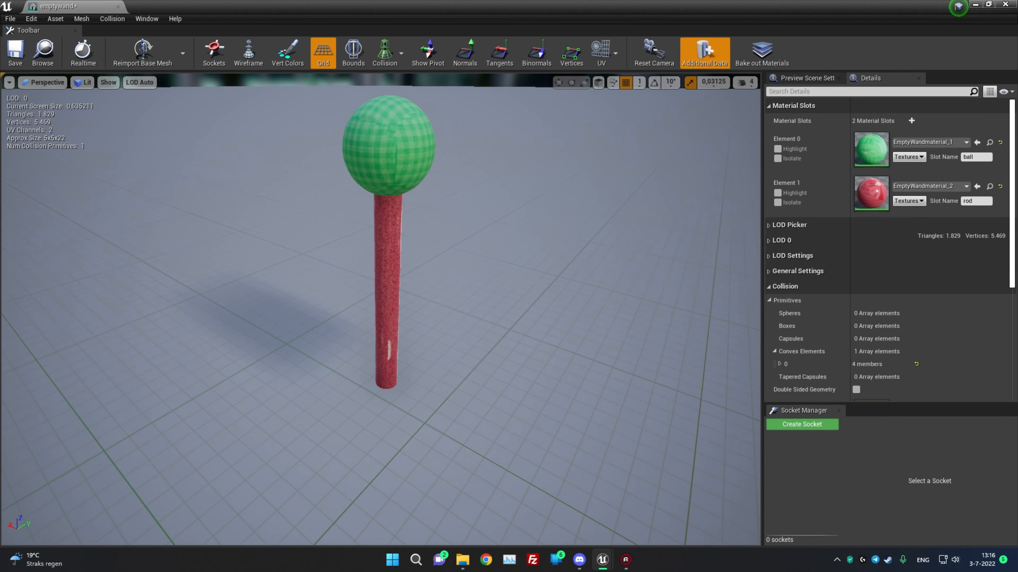
click(513, 299)
Display the emptywand mesh's simple collision and examine its shape around the wand
click(401, 54)
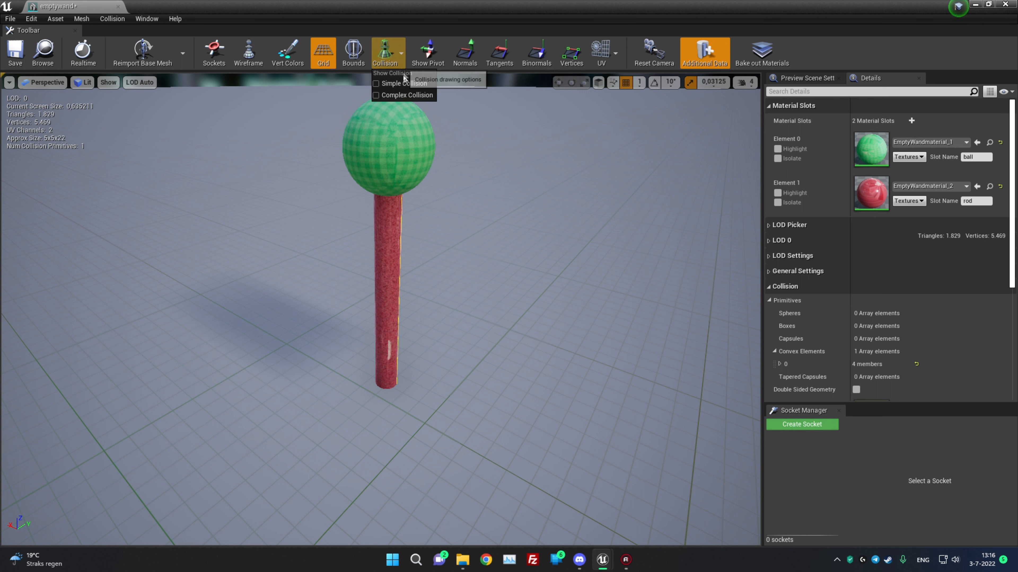
click(397, 85)
drag(518, 199, 517, 177)
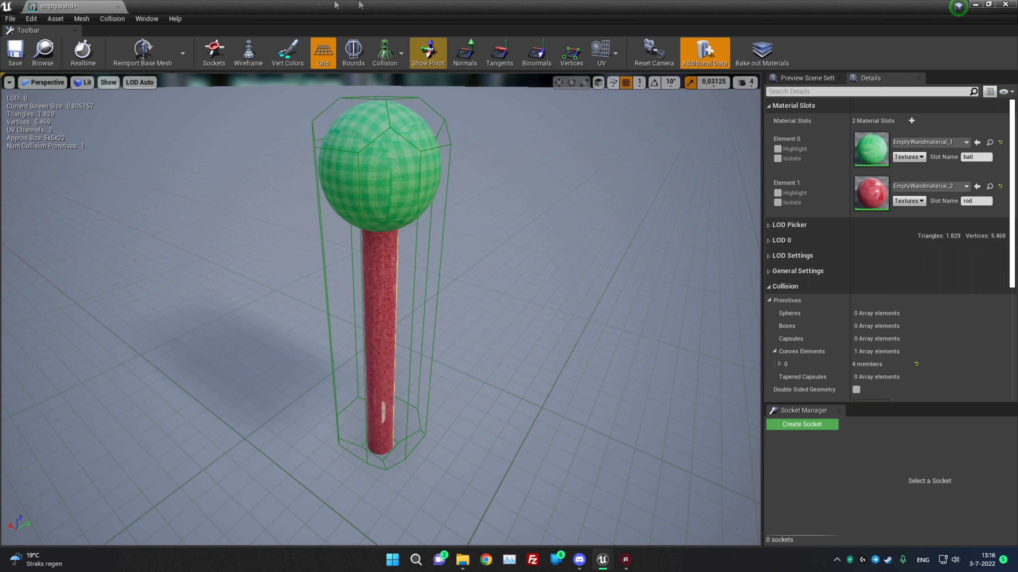
click(400, 53)
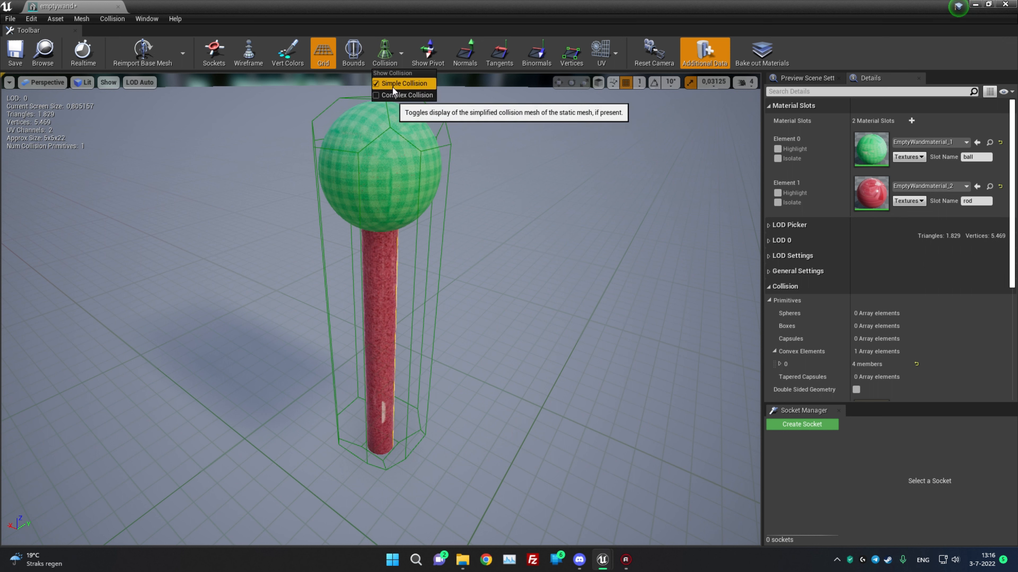
click(538, 206)
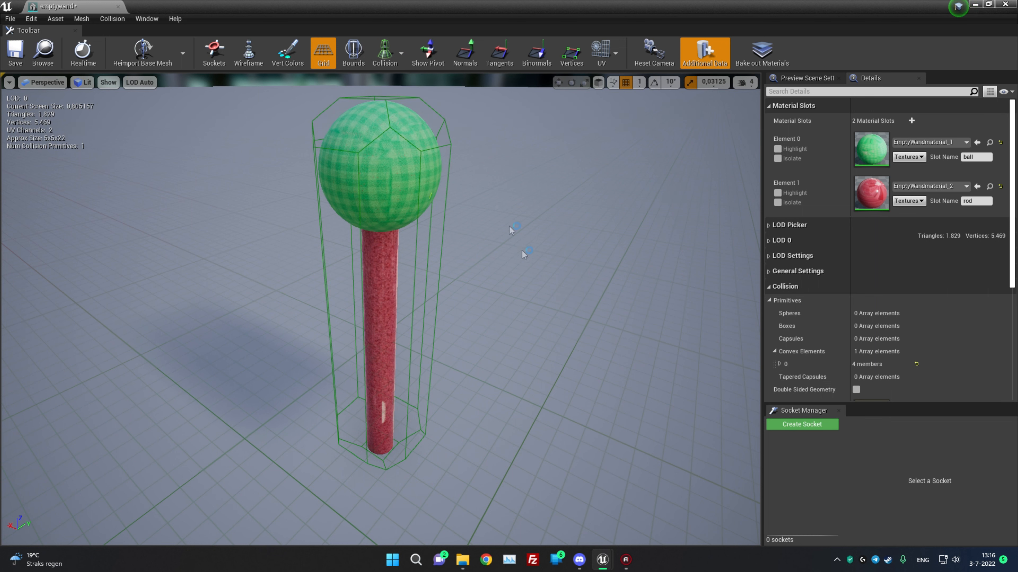
Examine the emptywand mesh's collision primitives and identify its convex hull by selecting it around the wand
drag(535, 453, 536, 485)
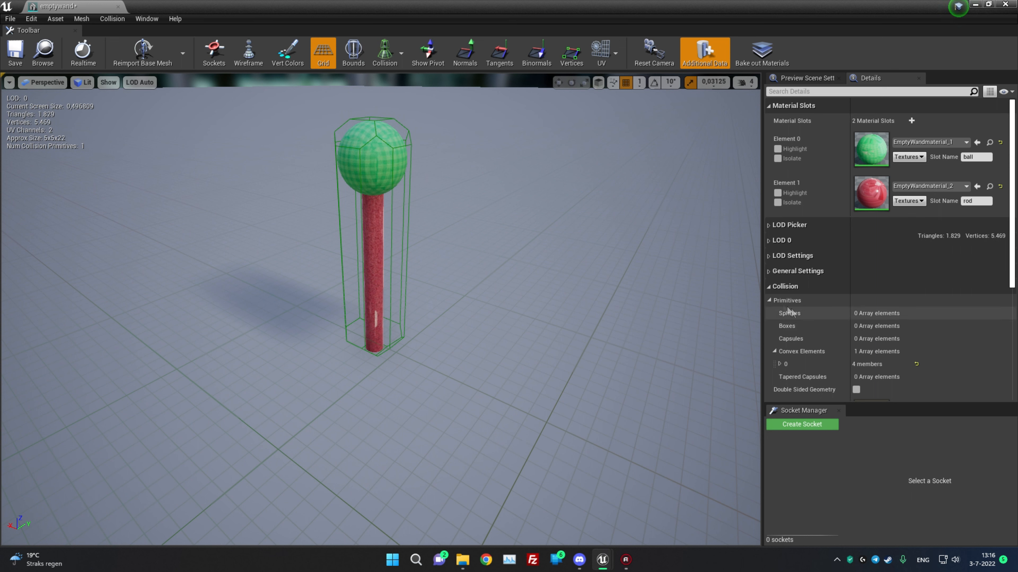
scroll(770, 303, down, 1)
scroll(772, 308, down, 5)
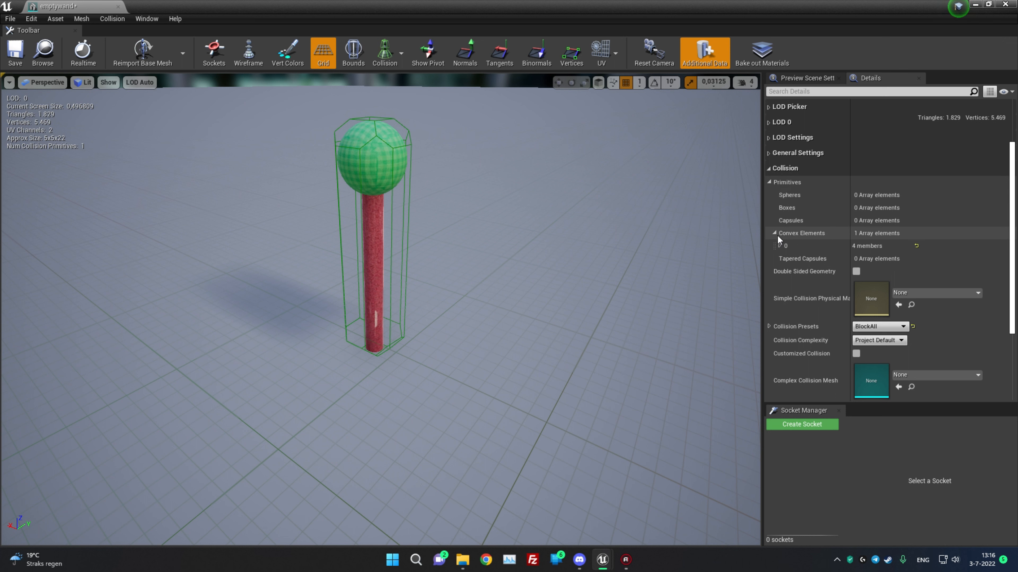
click(402, 204)
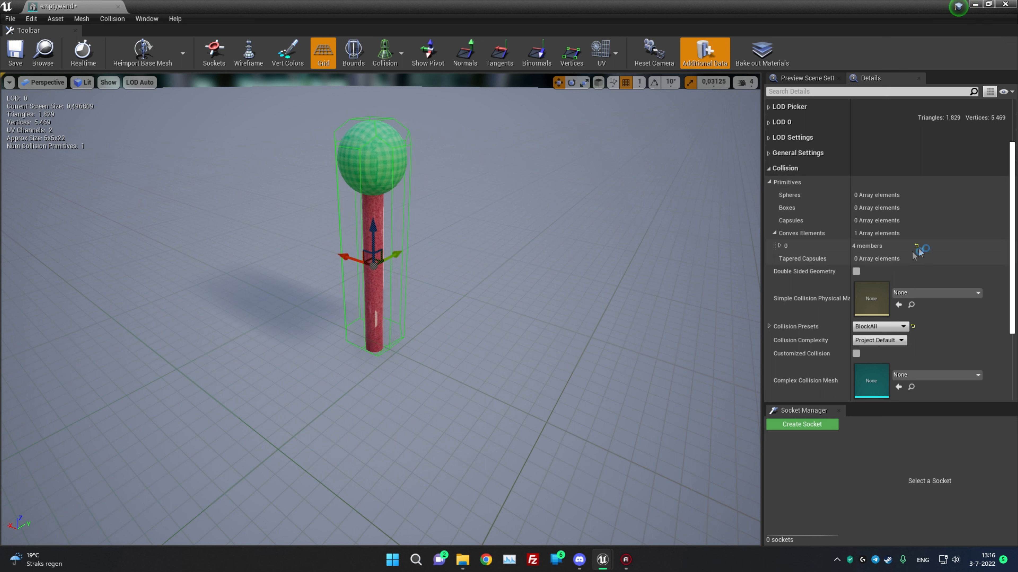
click(536, 322)
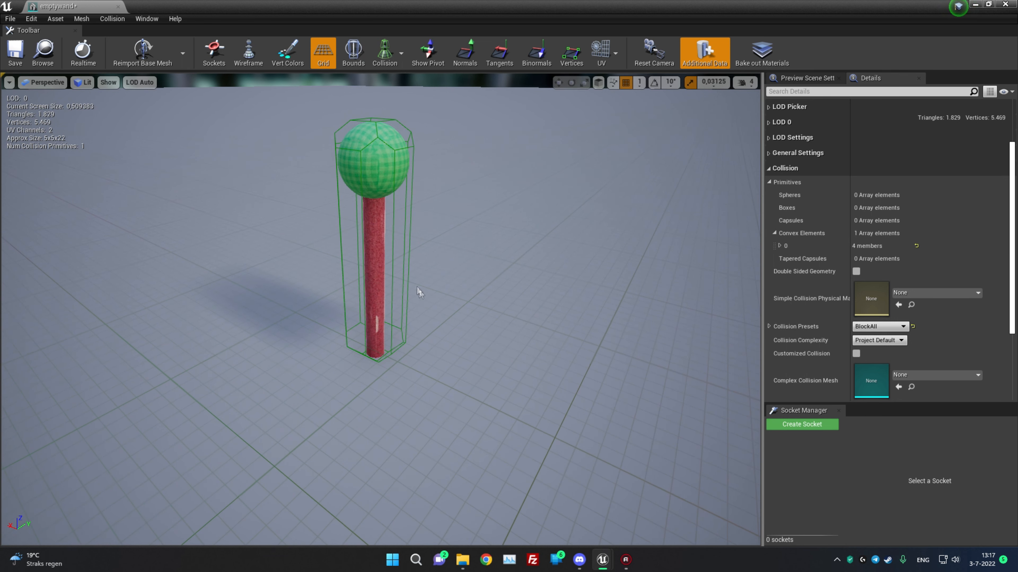
click(406, 261)
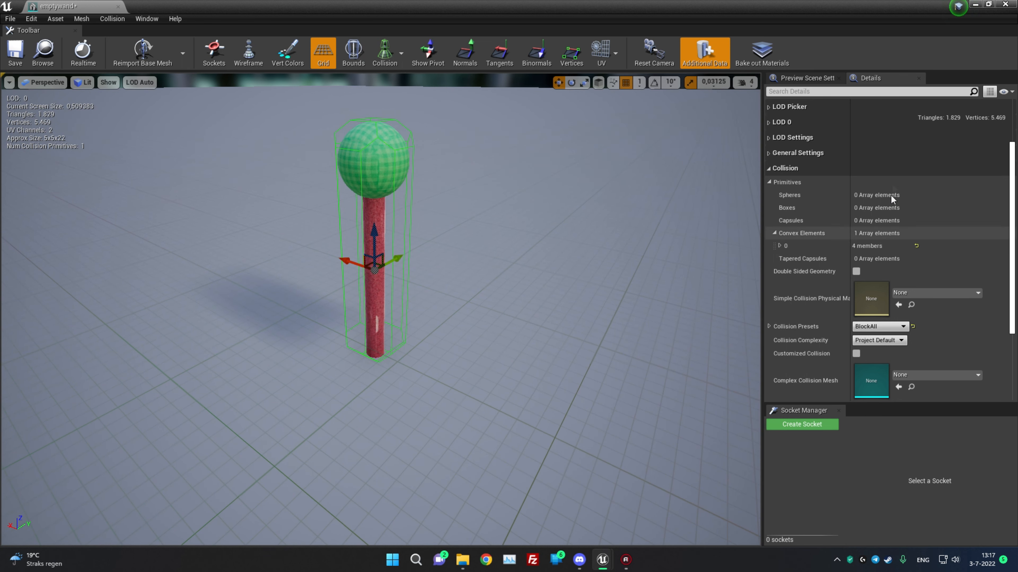
click(467, 319)
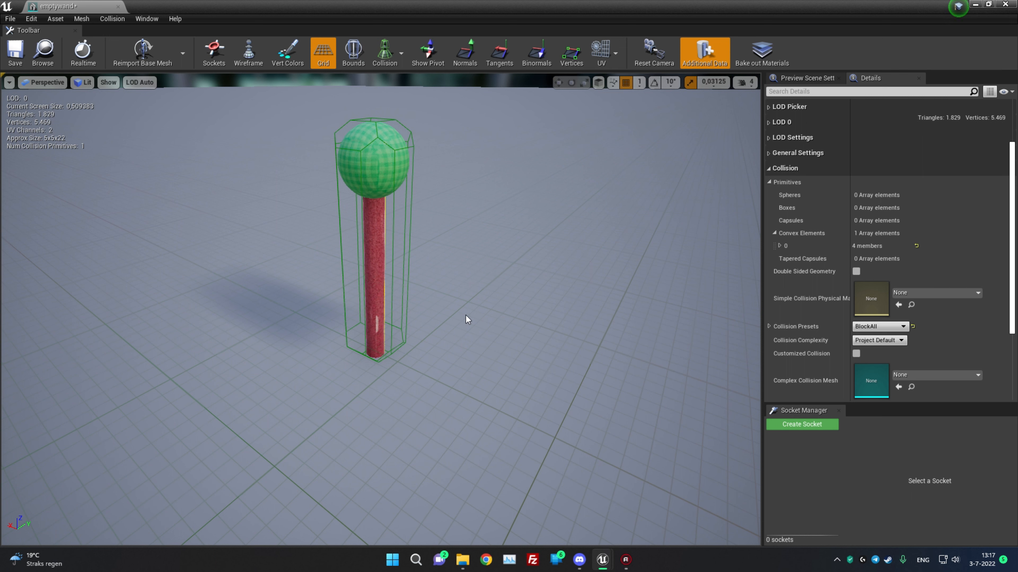
Review the simplified collision shapes that can be added to the wand and inspect the current hull from several angles
click(112, 19)
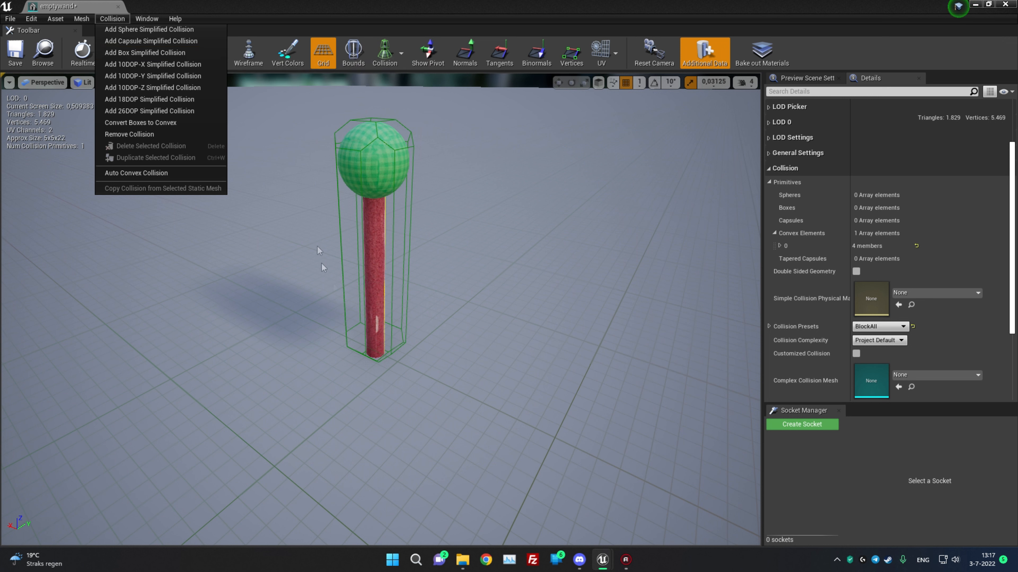
click(298, 309)
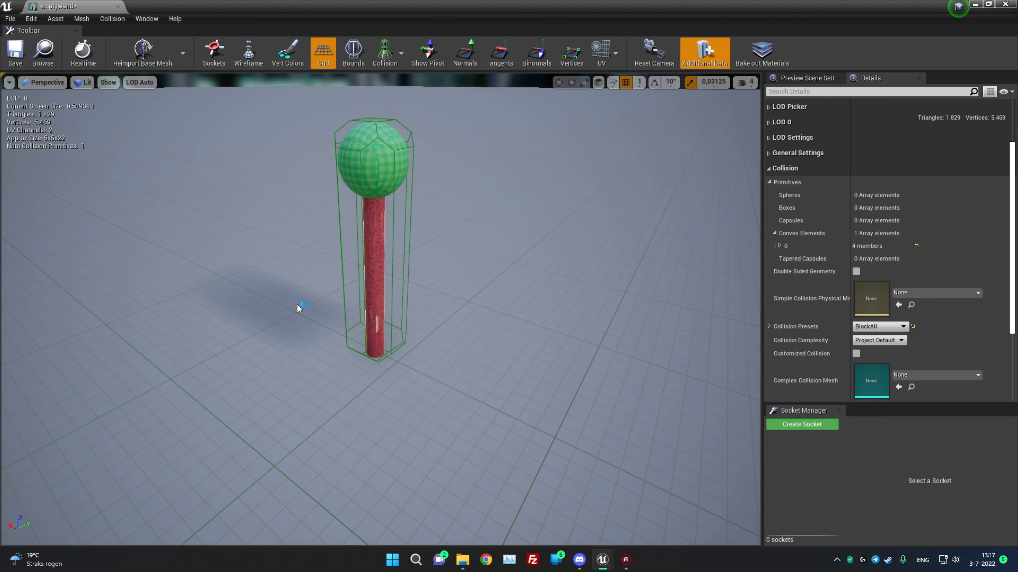
drag(298, 309, 293, 276)
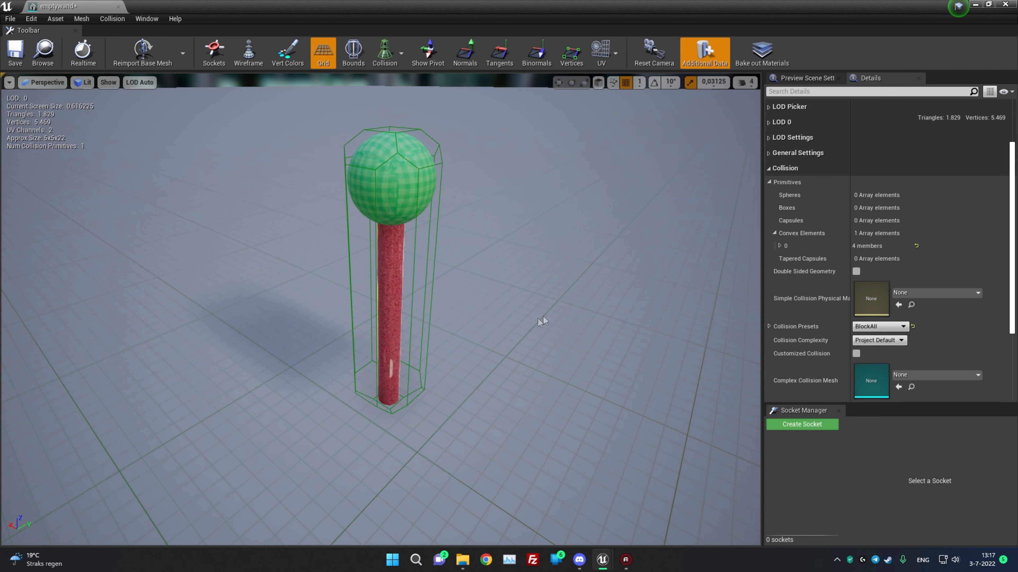
mouse_move(555, 305)
mouse_down()
mouse_move(560, 256)
mouse_move(561, 313)
mouse_up()
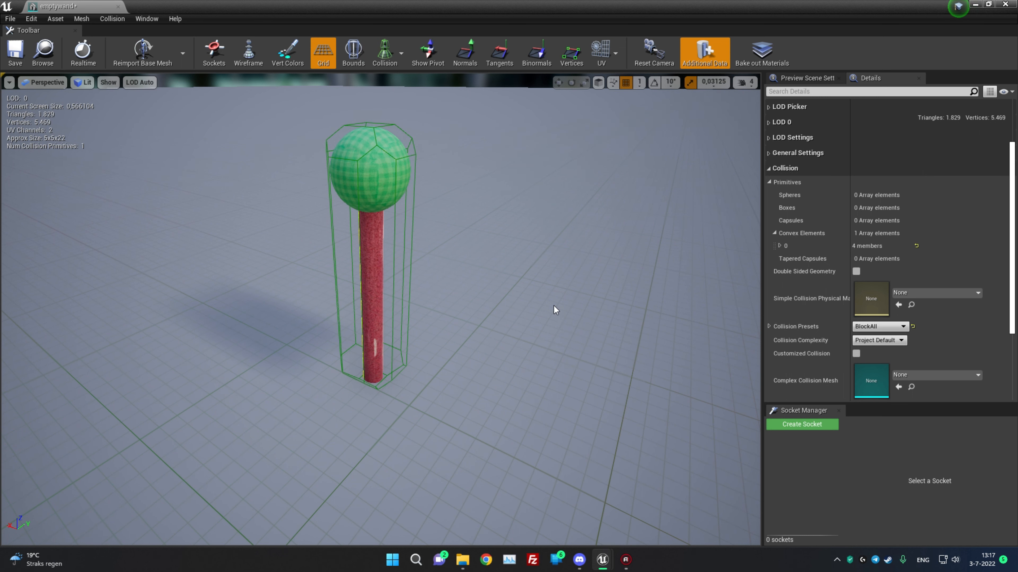
drag(480, 289, 534, 264)
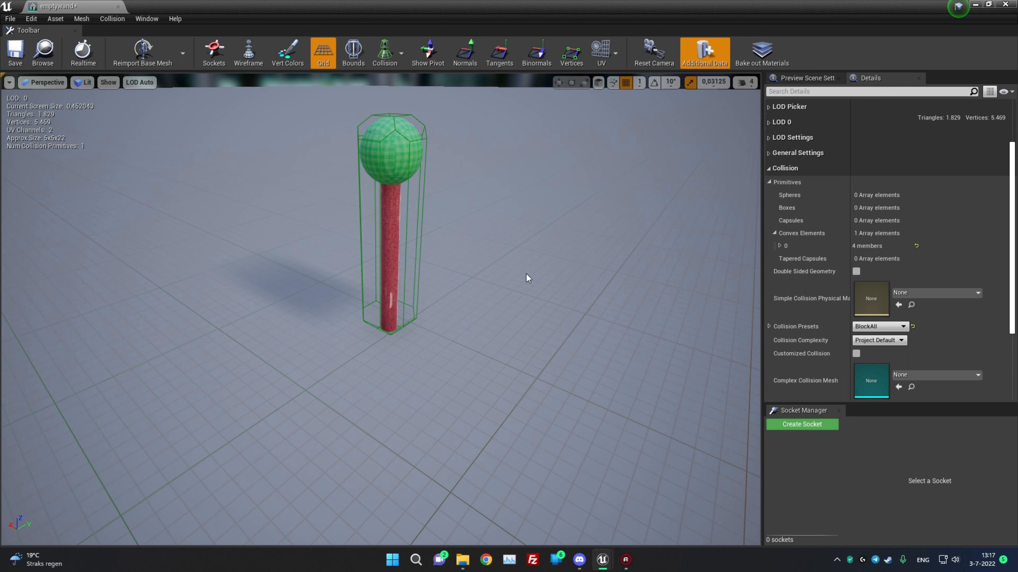
Save the emptywand static mesh and close its editor
click(15, 51)
mouse_move(564, 244)
mouse_down()
mouse_move(565, 224)
mouse_move(564, 254)
mouse_up()
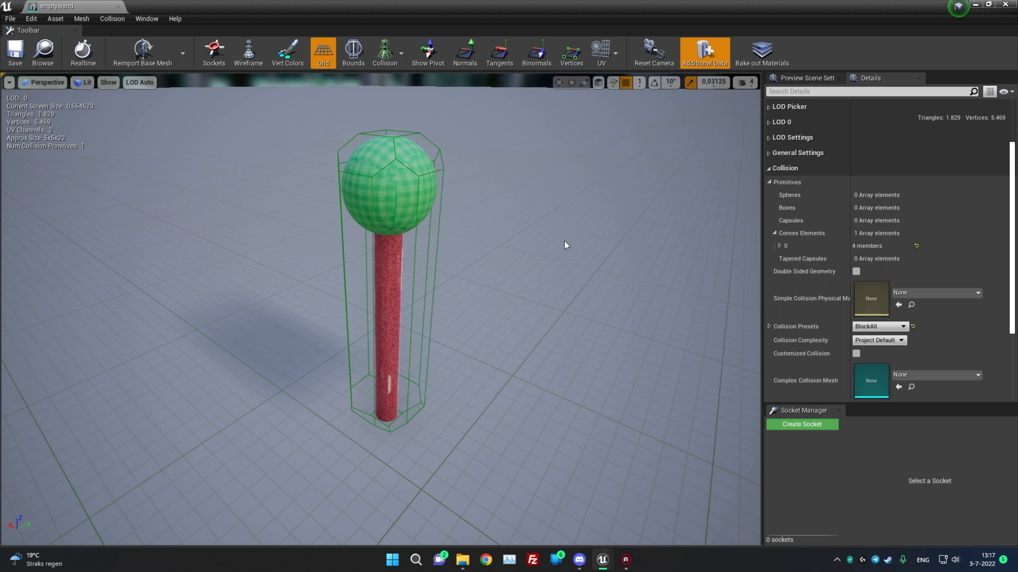
click(1005, 4)
click(477, 487)
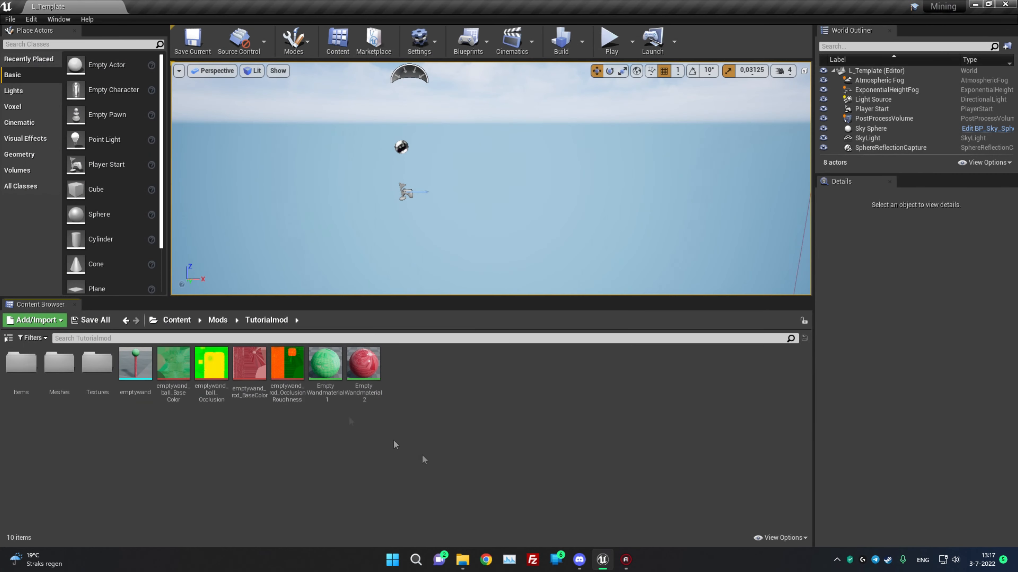
Browse to Mods/MCGMKEA/MCGBuildstuff/Meshes and open the colorwand static mesh
click(218, 320)
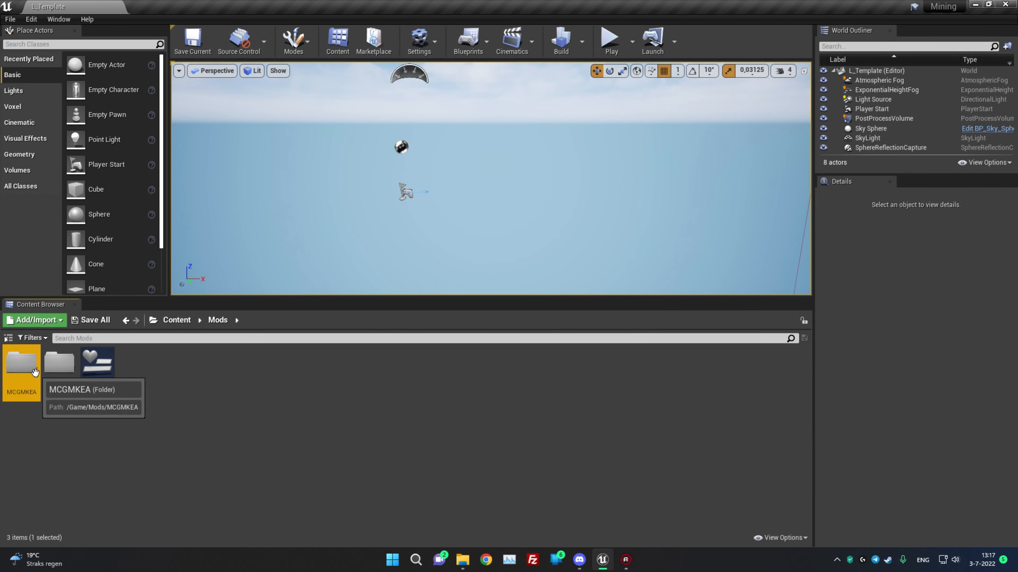
double_click(21, 363)
double_click(58, 364)
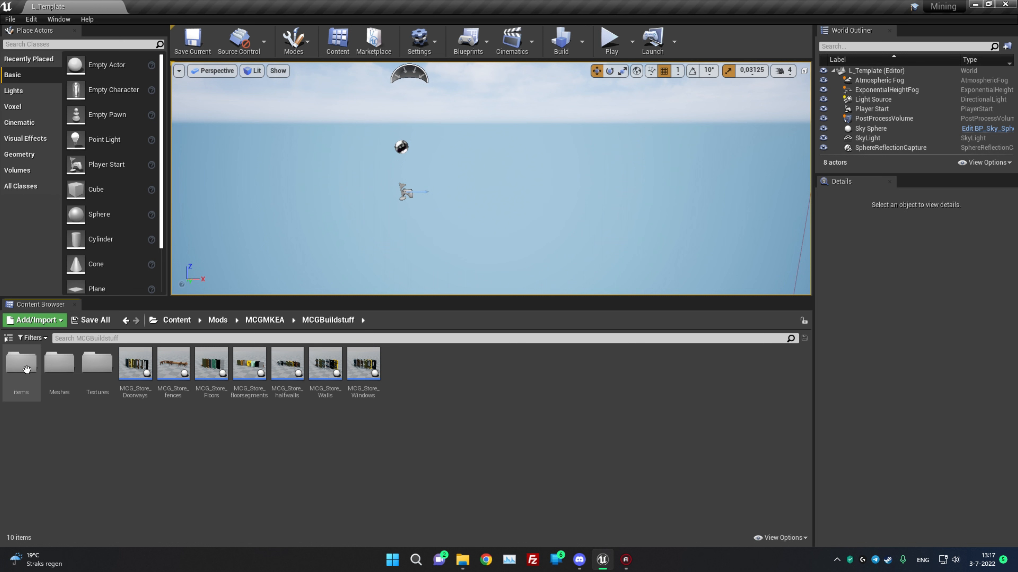
double_click(98, 395)
key(alt+Left)
double_click(38, 377)
key(alt+Left)
double_click(44, 377)
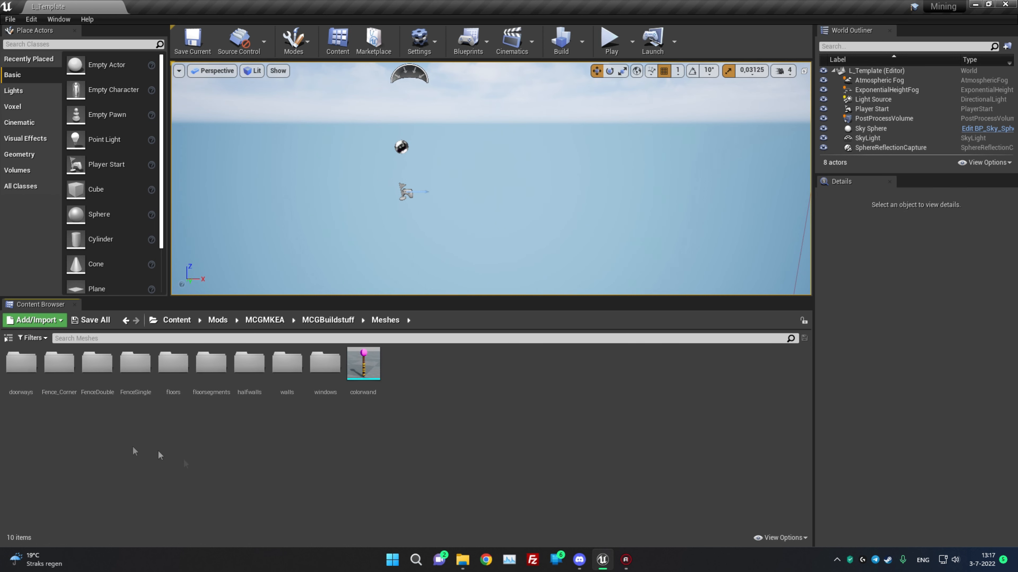
double_click(363, 363)
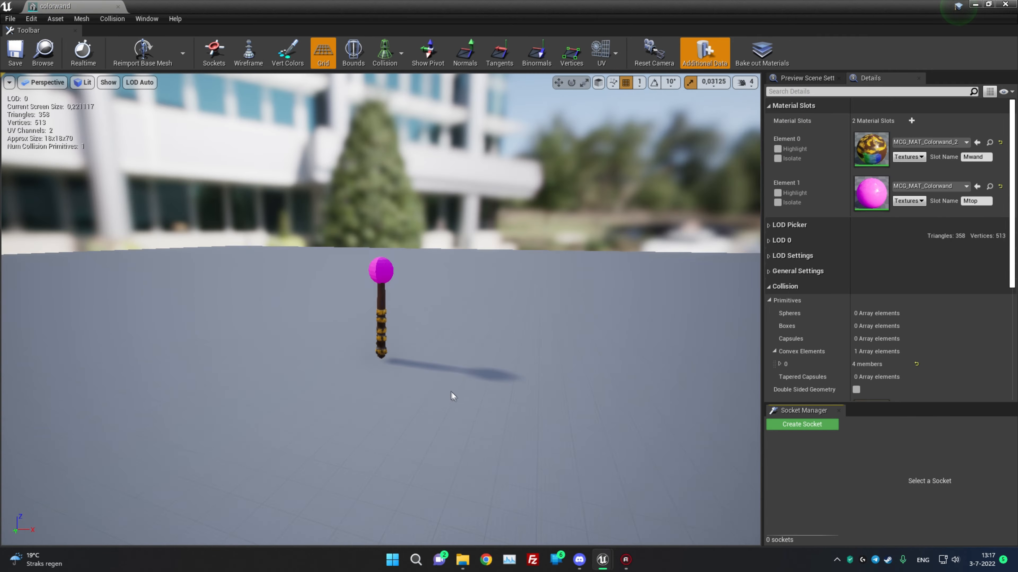
Inspect the colorwand mesh up close along with its two material slots, and close its editor
scroll(446, 396, up, 5)
mouse_move(447, 397)
right_down()
mouse_move(454, 390)
mouse_move(451, 401)
right_up()
drag(452, 400, 453, 389)
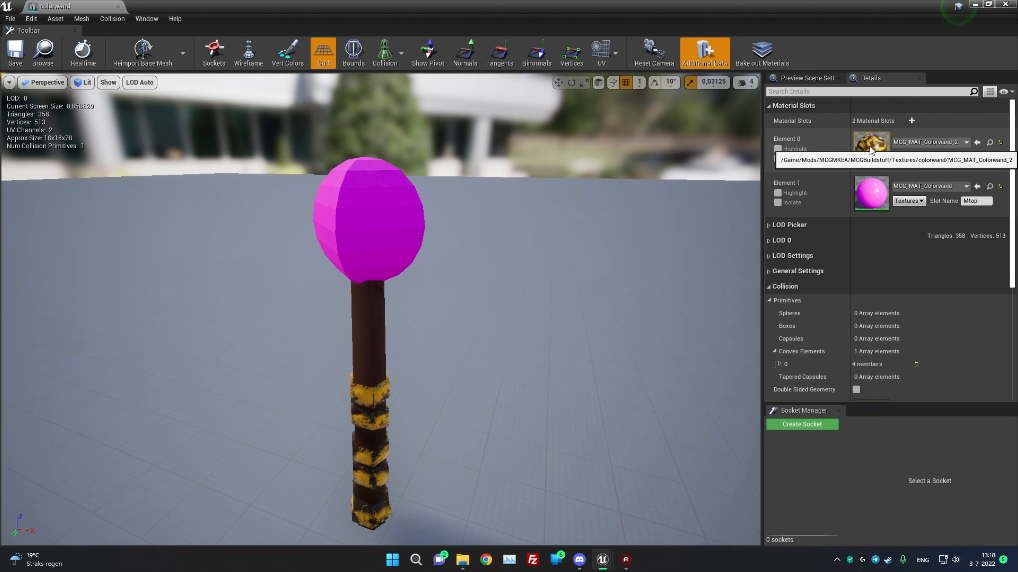
drag(487, 362, 579, 309)
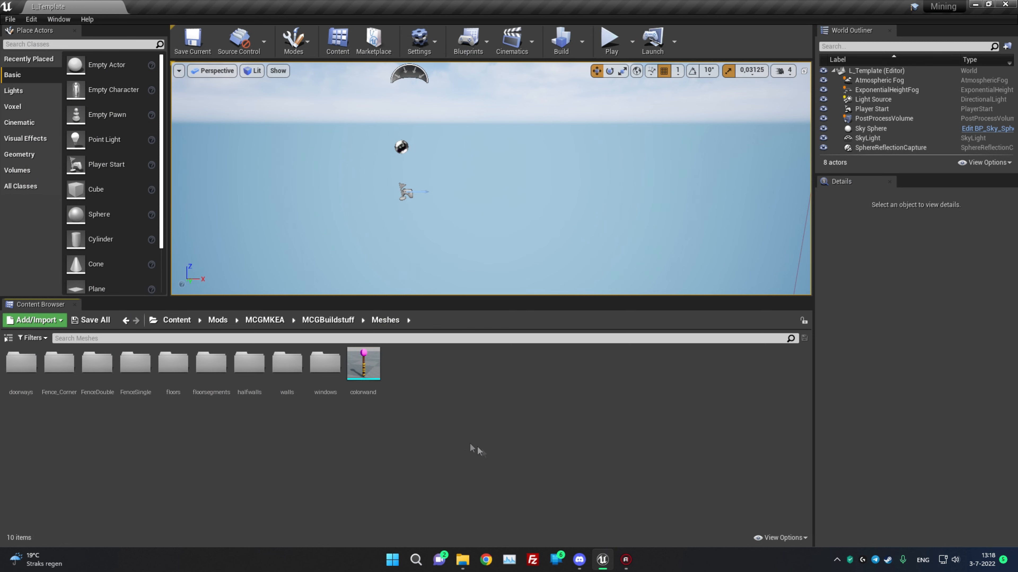
Open the MCG_MAT_Colorwand material from the colorwand folder in MCGBuildstuff's Textures
key(alt+Left)
click(394, 461)
double_click(106, 385)
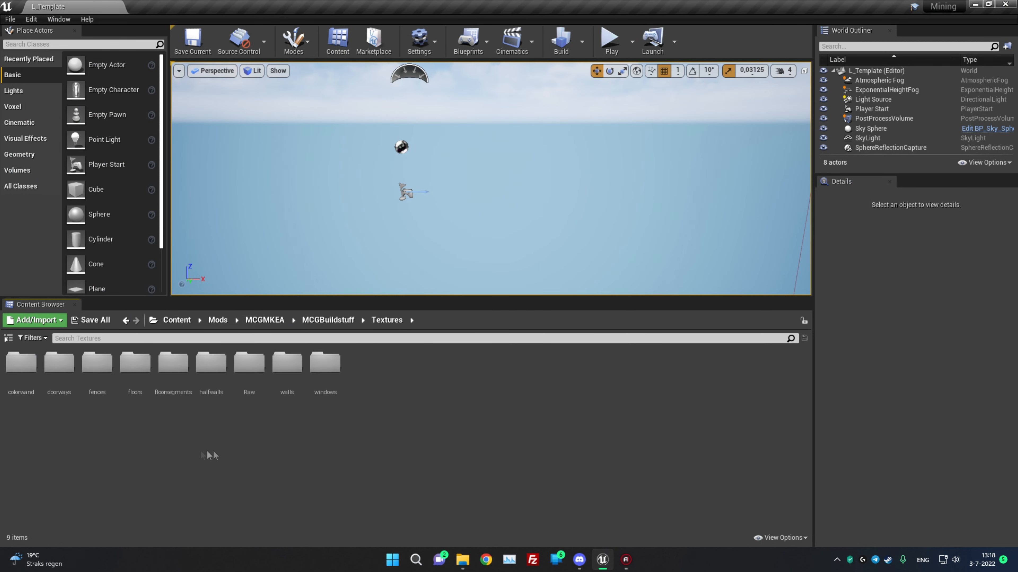
double_click(21, 363)
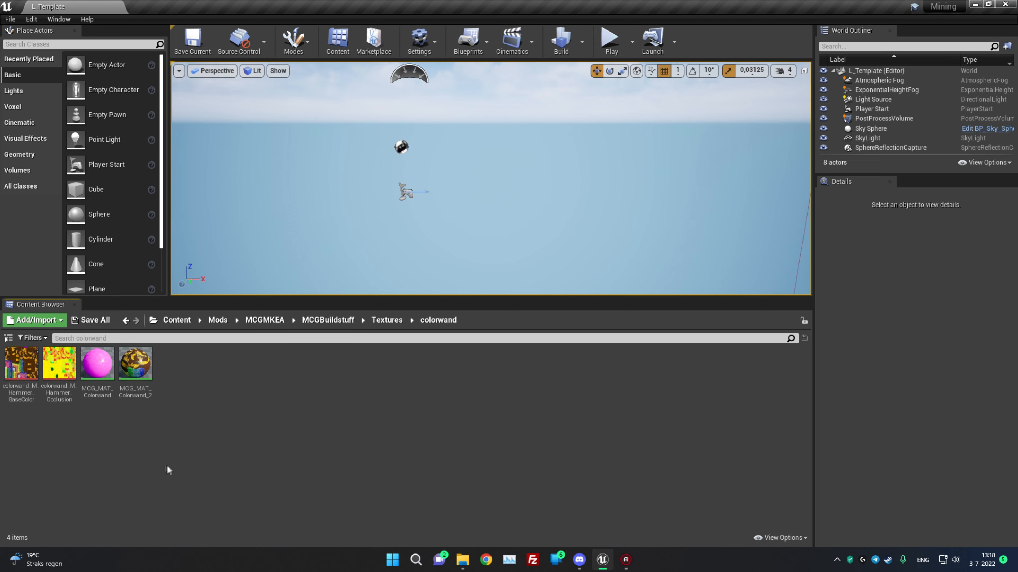
double_click(97, 369)
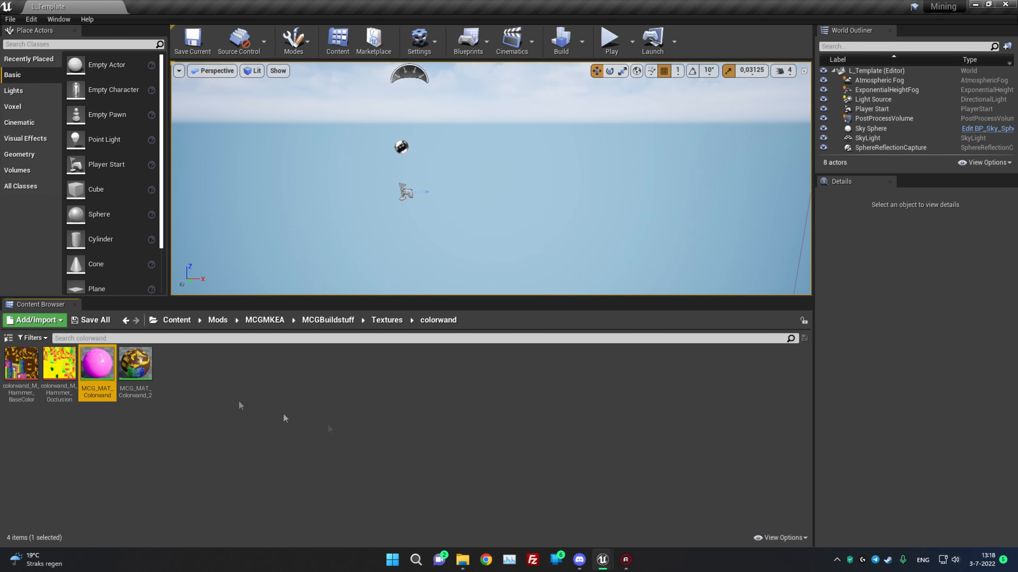
Examine how the WandGlow parameter and the texture samples relate to the MCG_MAT_Colorwand output node, and check the preview sphere
scroll(252, 172, down, 4)
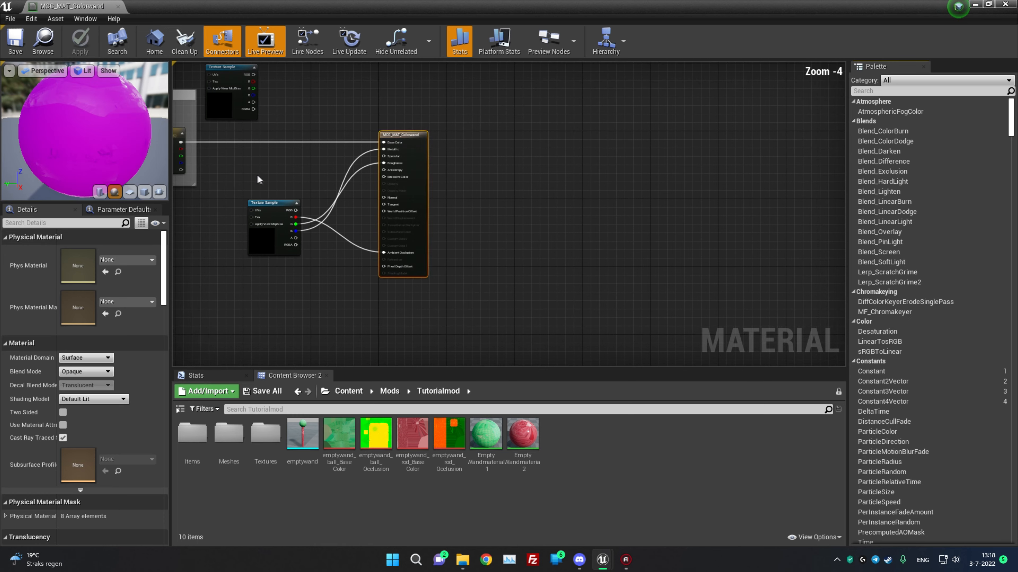
right_drag(243, 161, 383, 225)
scroll(286, 194, up, 4)
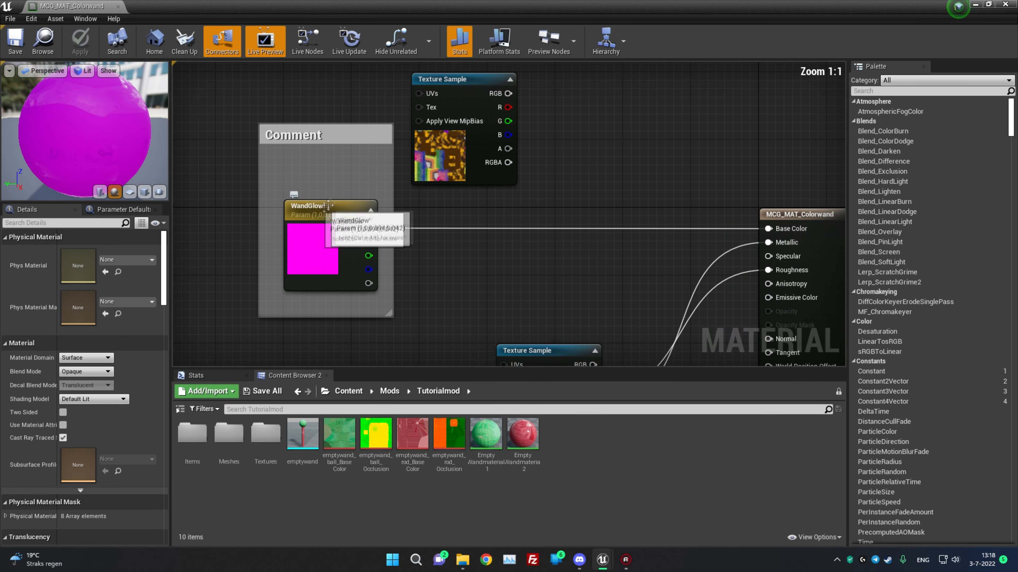
right_drag(518, 291, 447, 296)
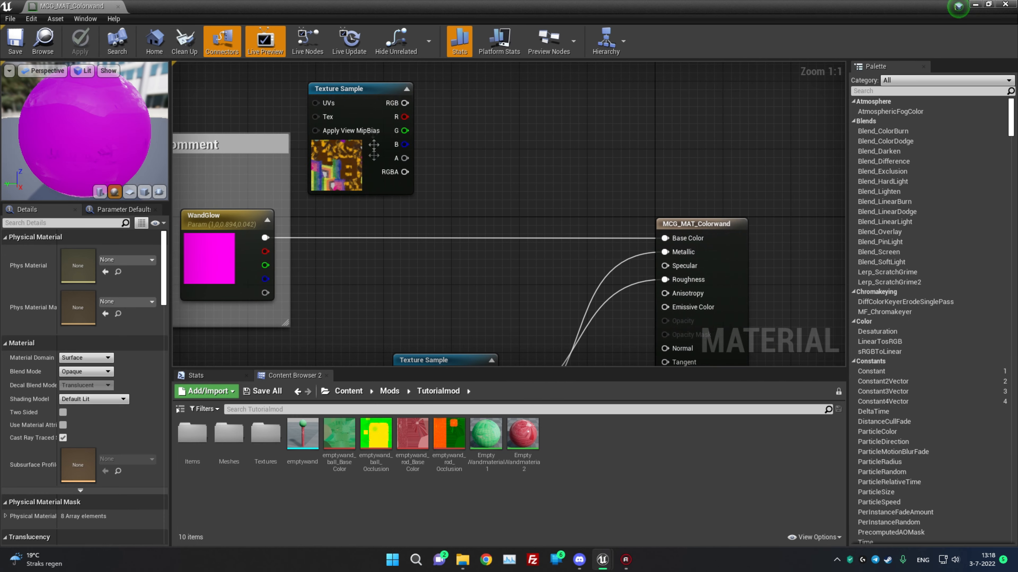
drag(406, 91, 448, 83)
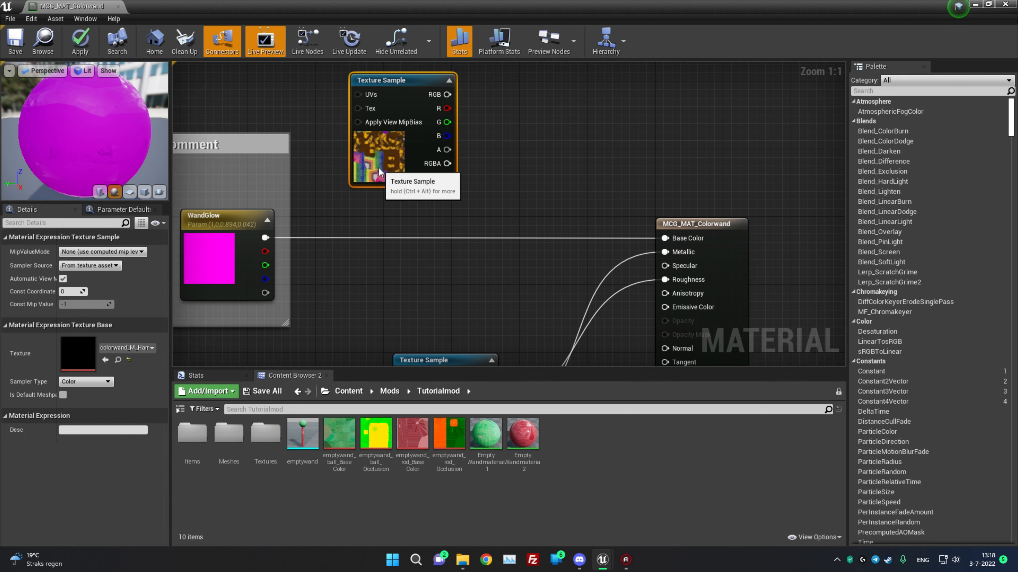
click(432, 336)
right_drag(388, 309, 373, 184)
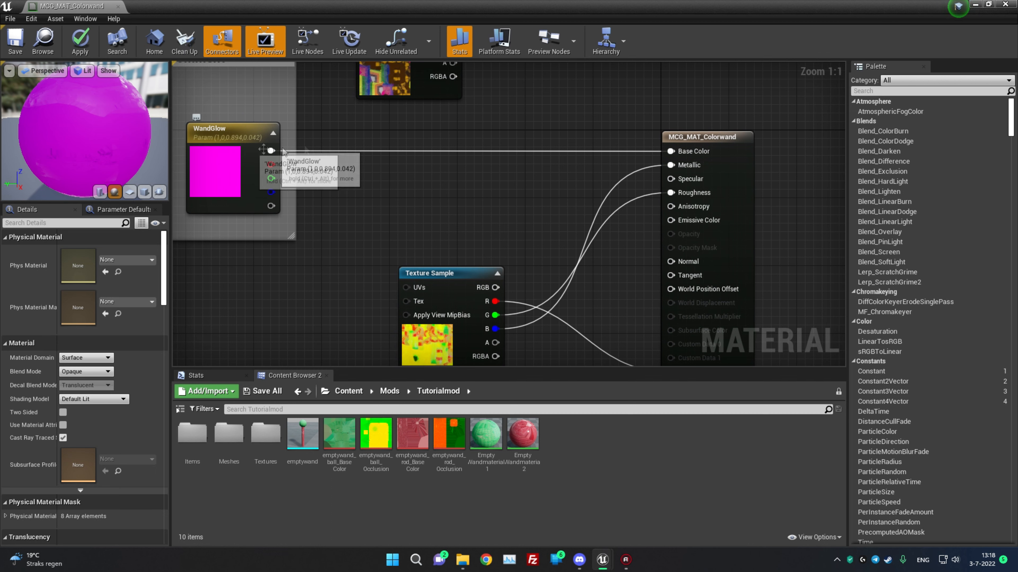
right_drag(369, 189, 462, 103)
right_drag(382, 96, 370, 261)
drag(66, 118, 100, 152)
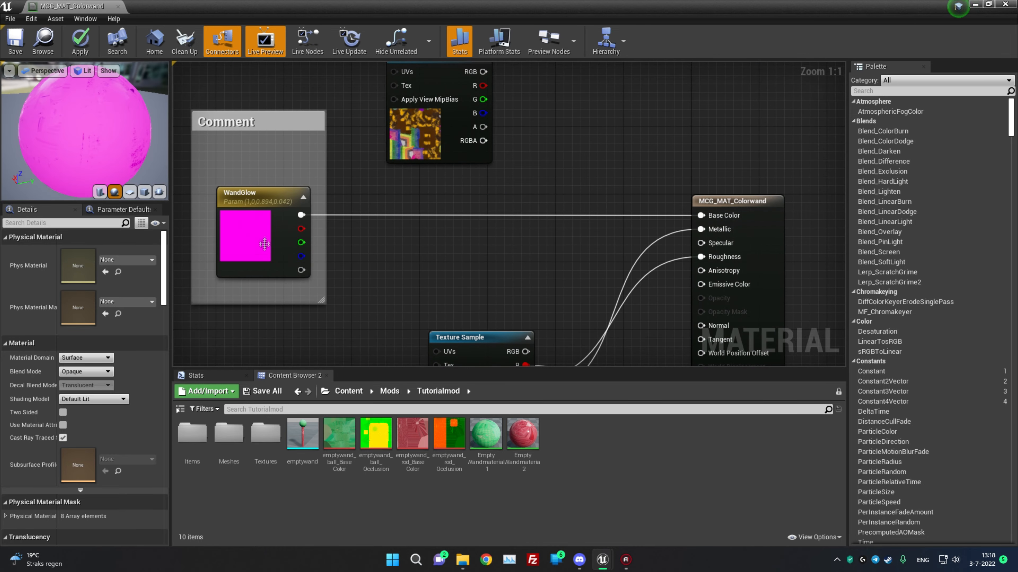
Inspect the WandGlow parameter's default colour values and close the material without applying changes
click(240, 197)
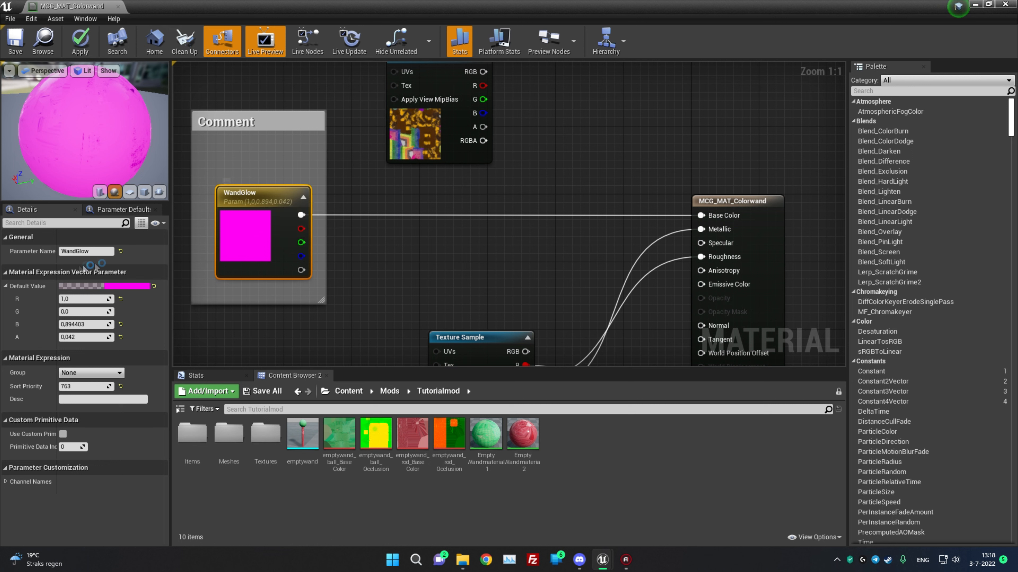
click(64, 287)
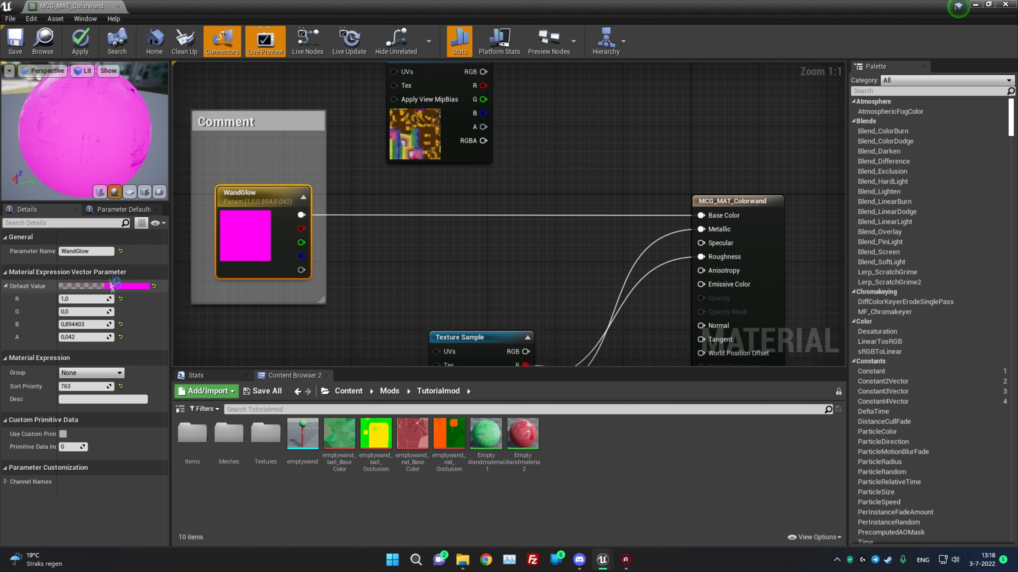
click(464, 297)
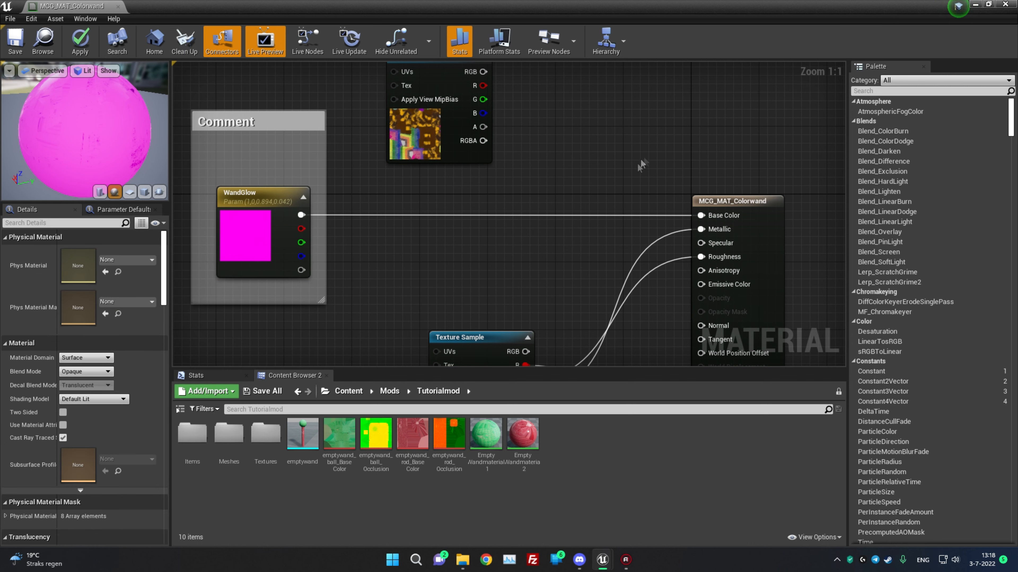
click(1006, 4)
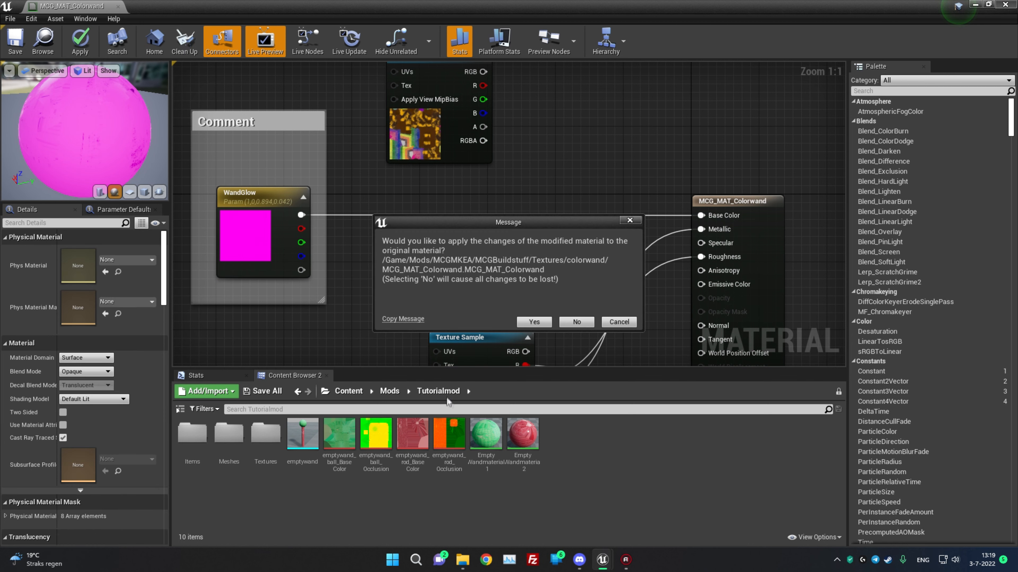
click(575, 323)
Open the MCGColorChanger blueprint from the items/other folder in MCGBuildstuff
click(387, 320)
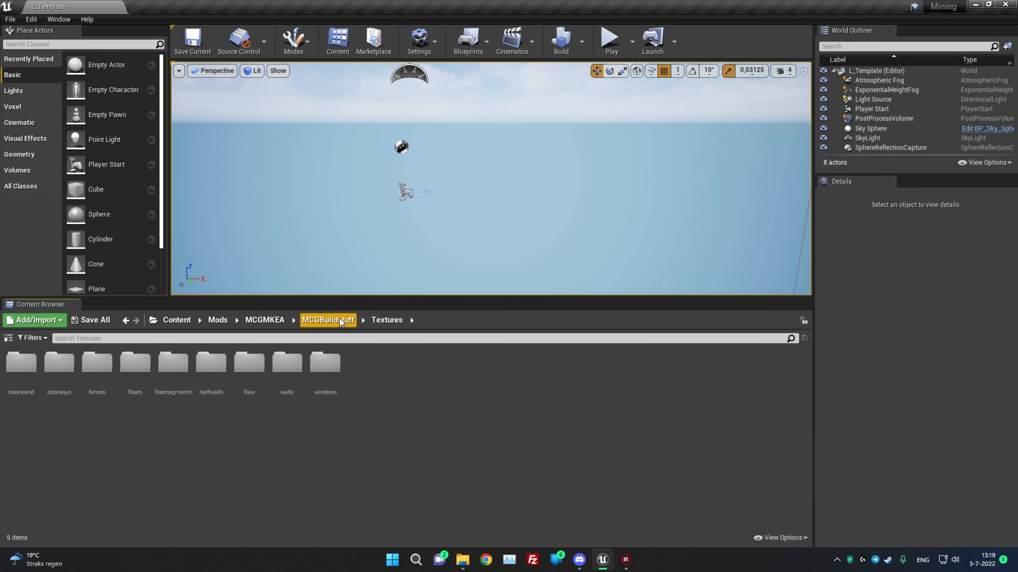
click(328, 319)
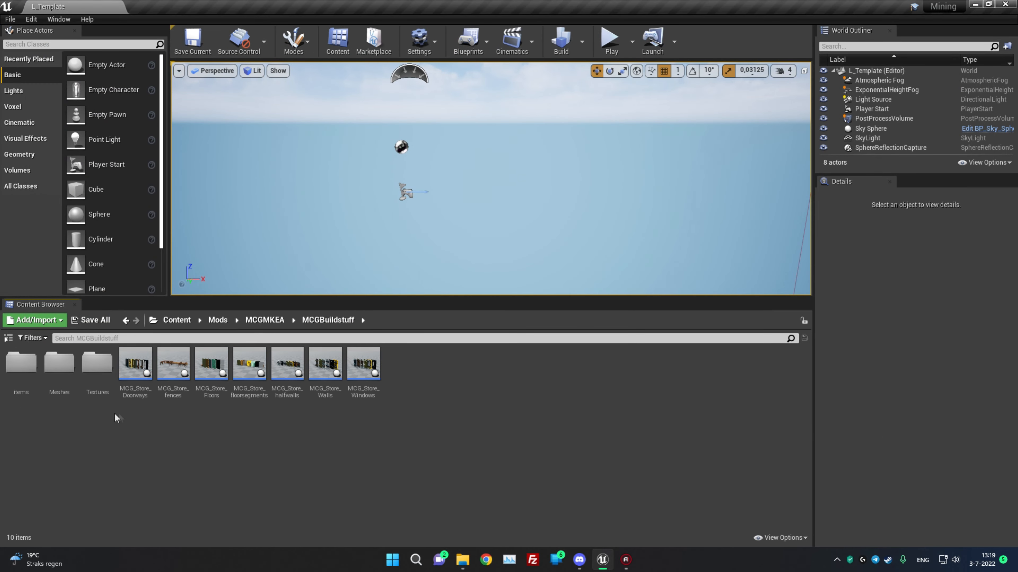
double_click(23, 378)
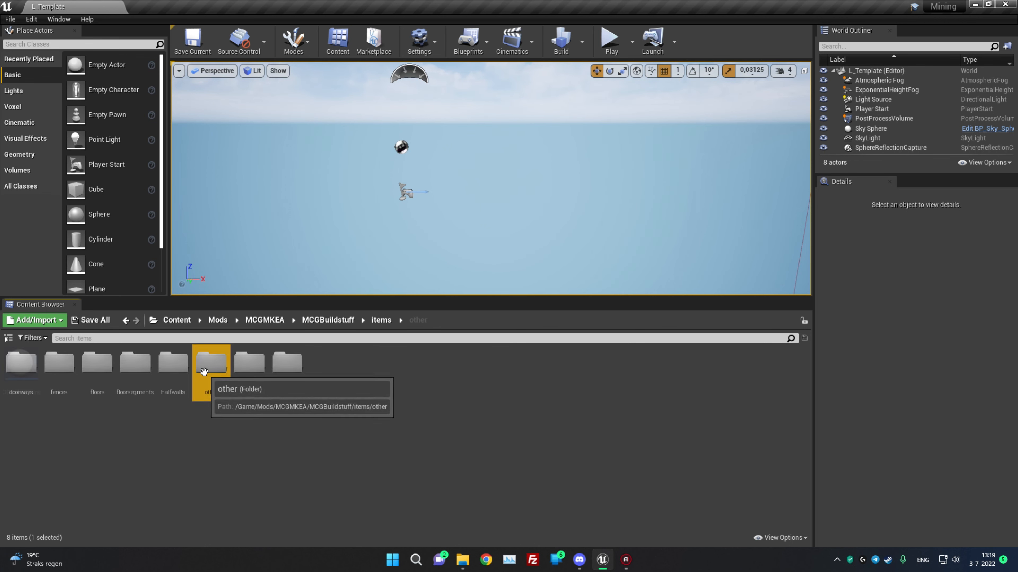
double_click(211, 363)
click(20, 363)
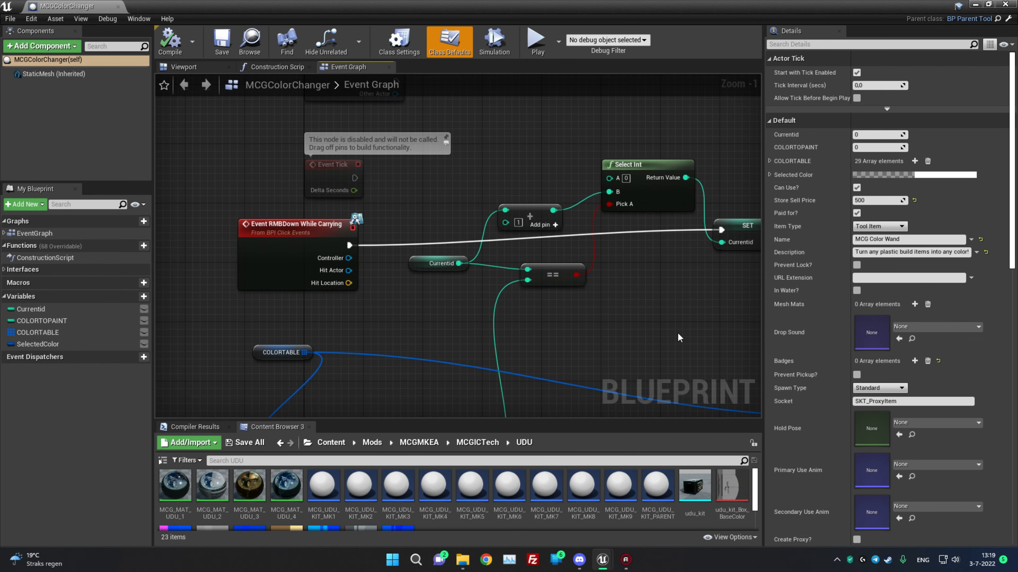
Examine how the Create Dynamic Material Instance and Set Vector Parameter Value nodes fit into the RMBDown While Carrying event chain
right_drag(679, 334, 157, 237)
right_drag(509, 331, 417, 345)
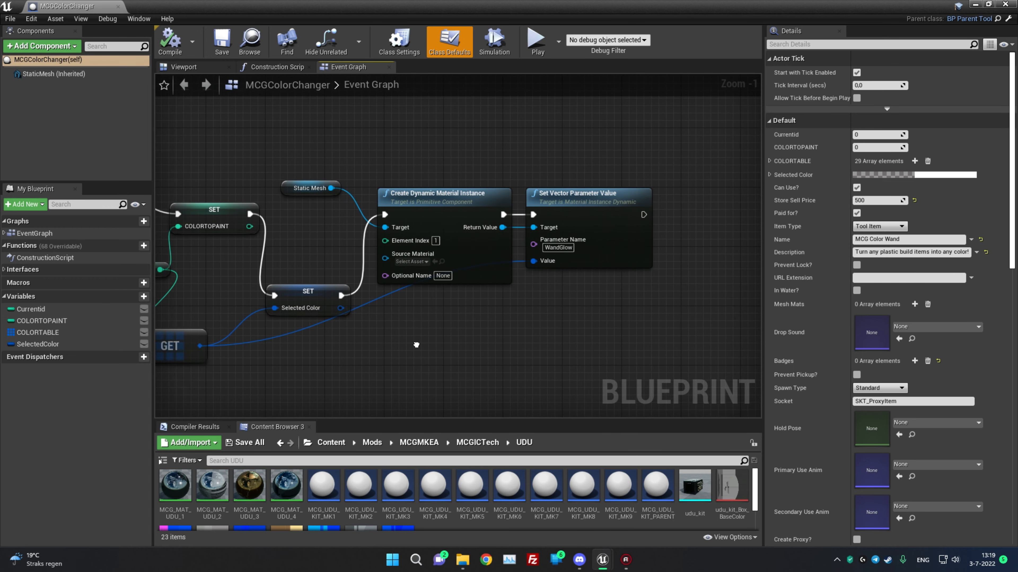
click(463, 189)
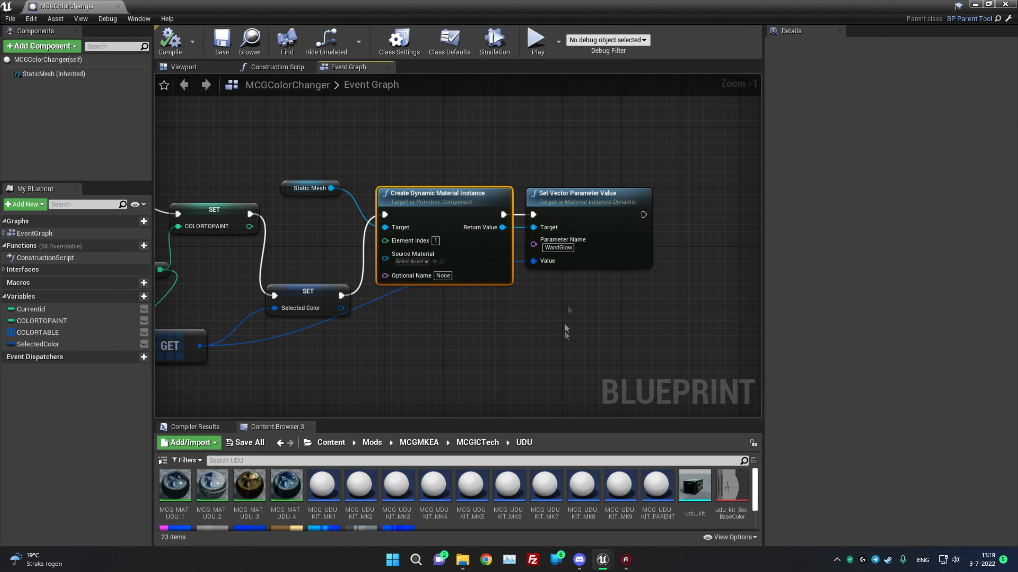
click(592, 198)
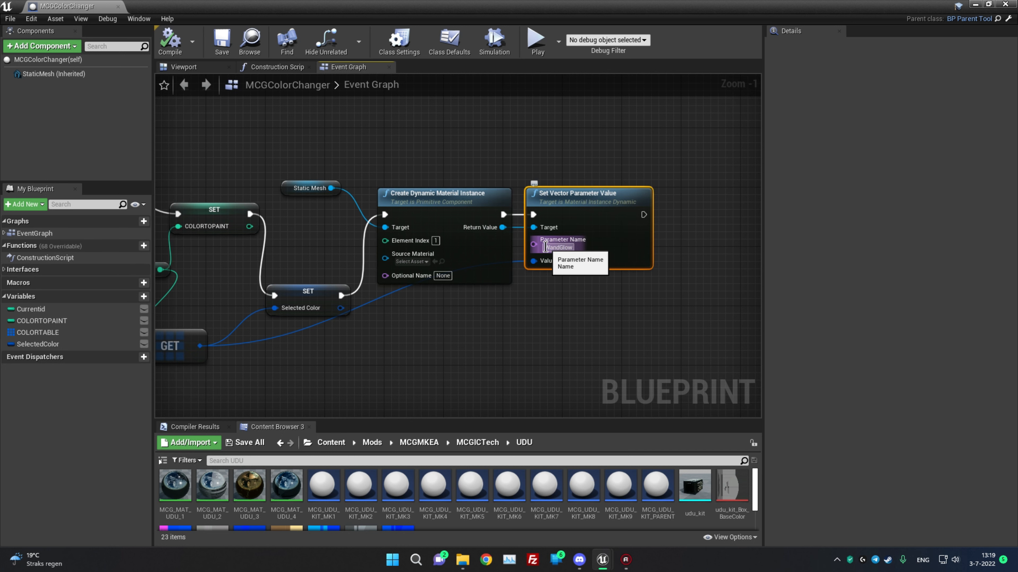
click(408, 357)
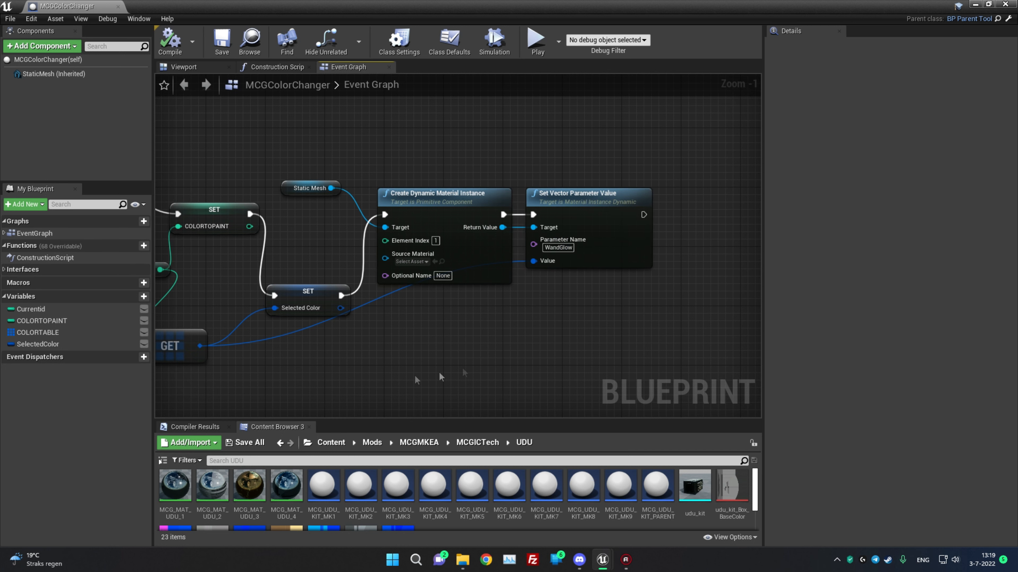
right_drag(506, 354, 484, 369)
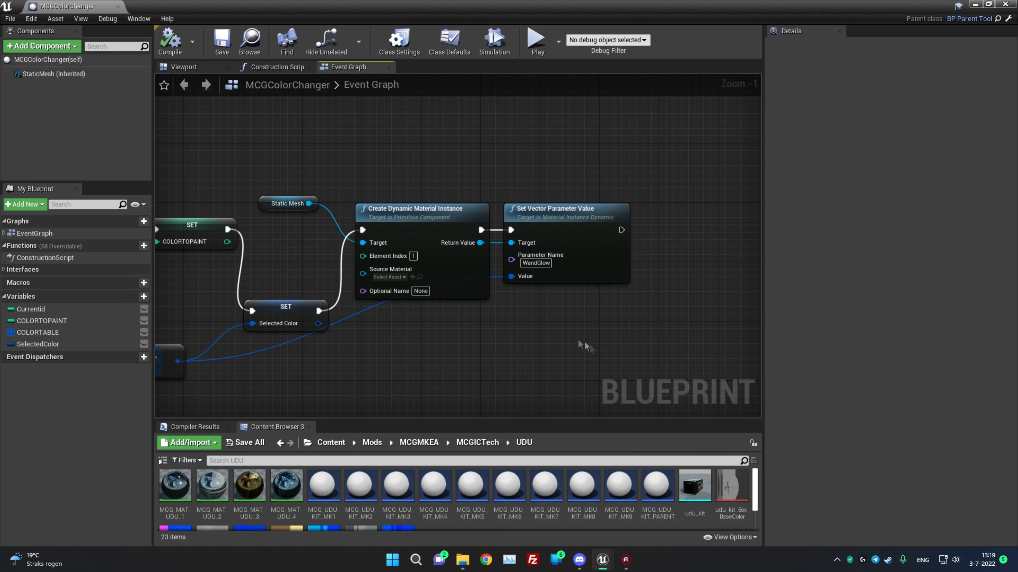
scroll(572, 340, down, 5)
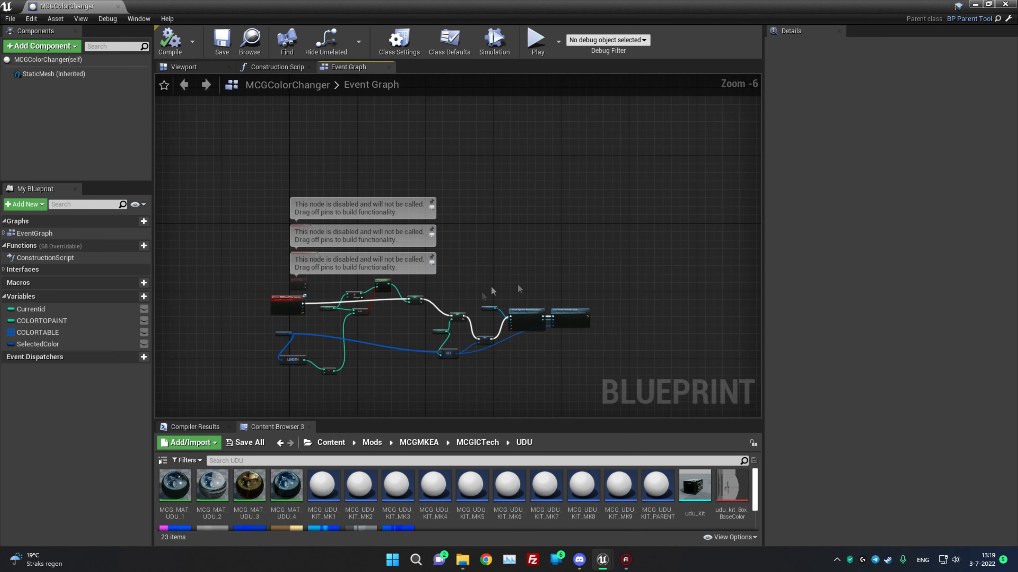
scroll(537, 293, up, 5)
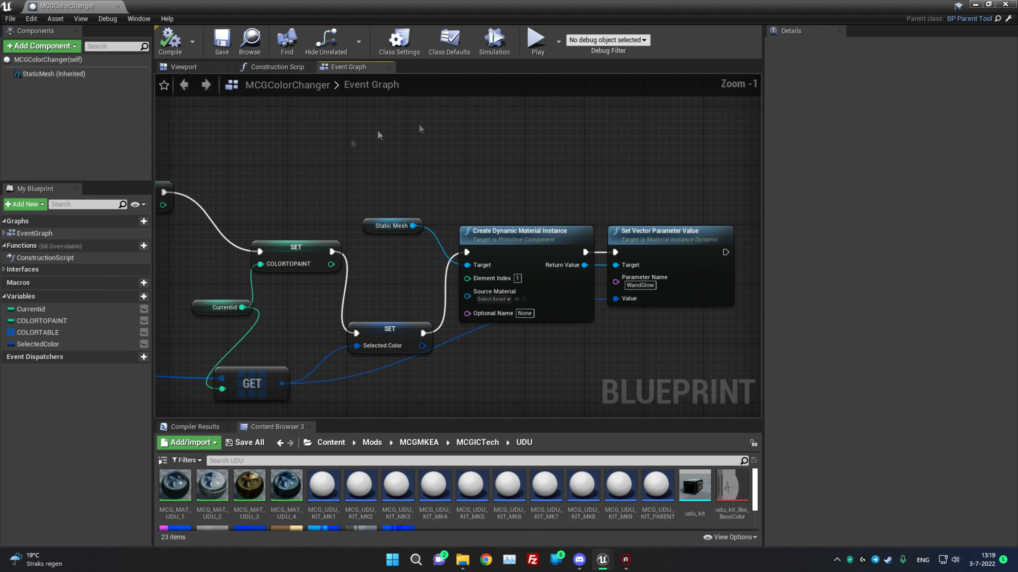
scroll(302, 221, down, 1)
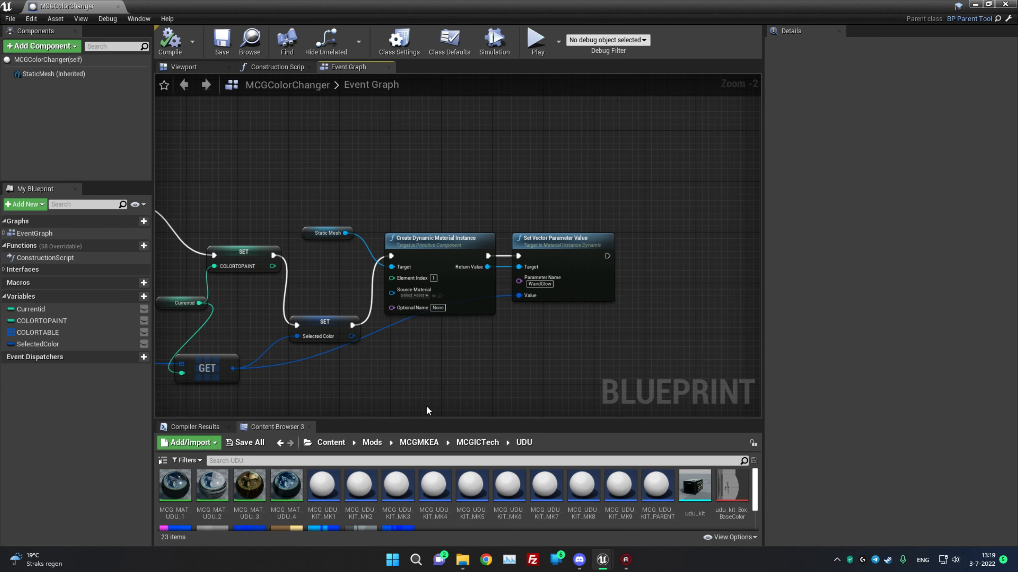
mouse_move(471, 367)
right_down()
mouse_move(454, 323)
mouse_move(420, 327)
mouse_move(470, 365)
right_up()
scroll(420, 327, up, 1)
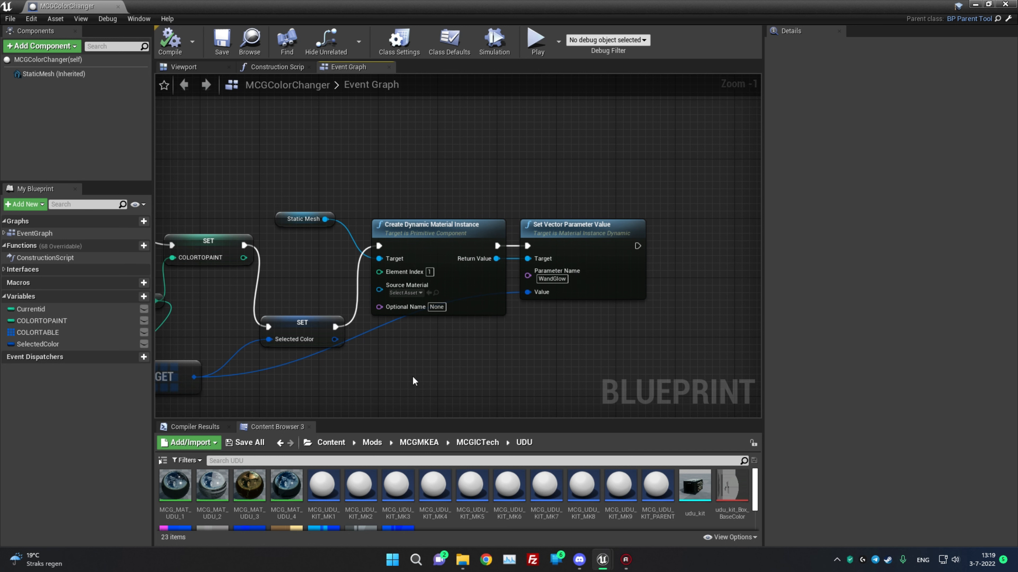
Inspect the Static Mesh target, the material instance node's Element Index, and the vector parameter node's Parameter Name
click(287, 219)
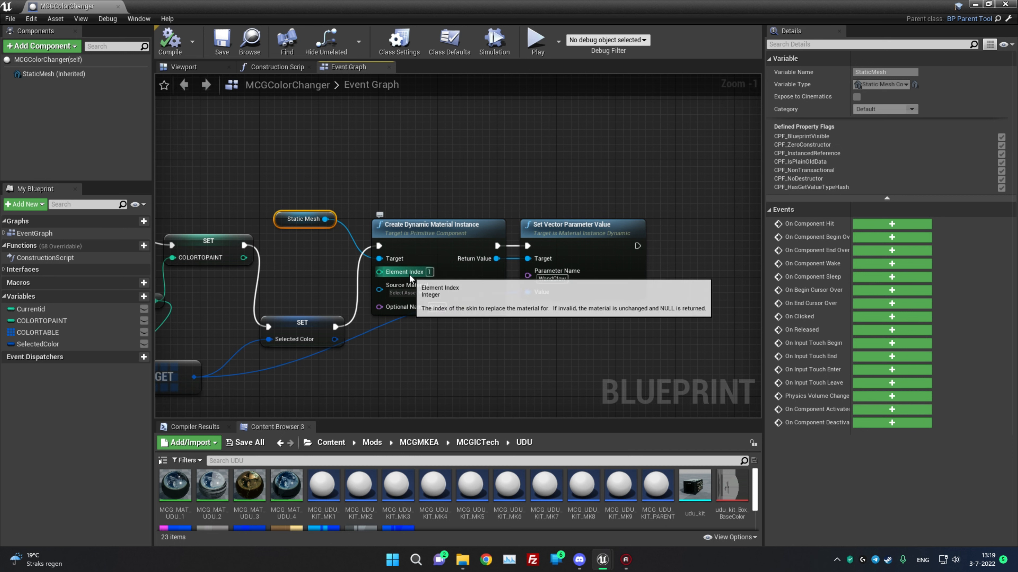
click(597, 360)
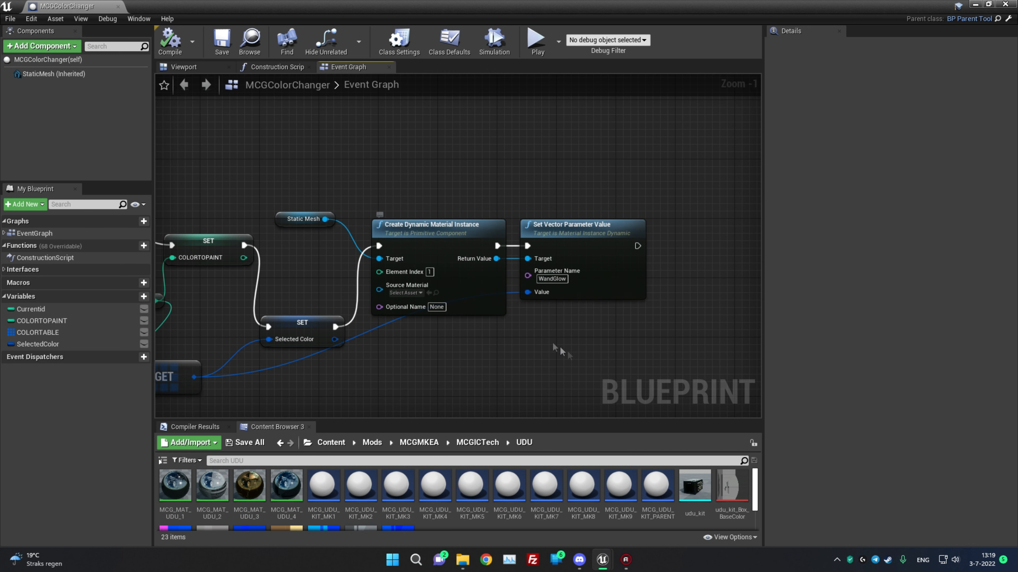
click(548, 279)
click(600, 359)
click(556, 282)
click(642, 355)
right_drag(528, 334, 544, 306)
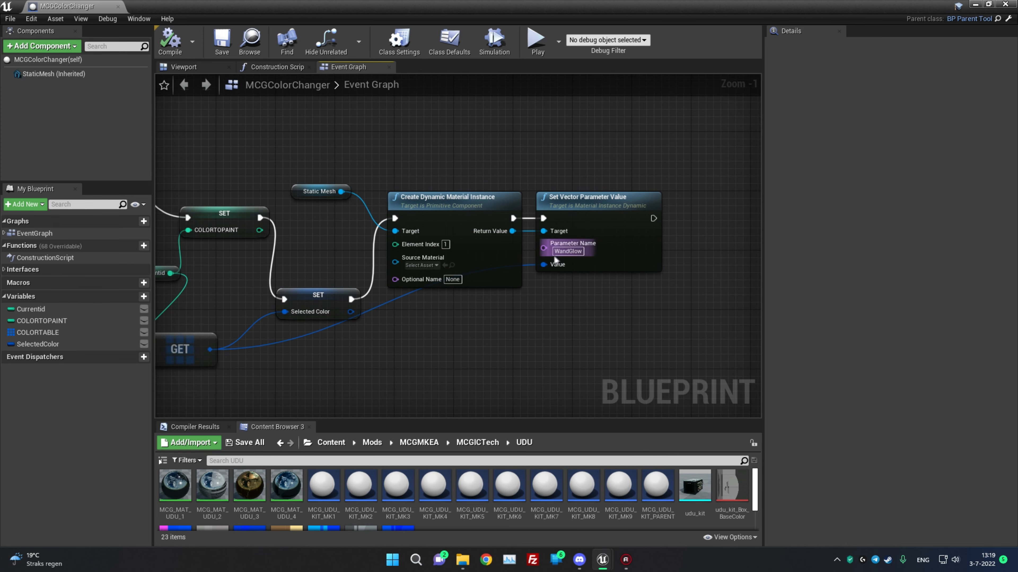
Trace how Currentid and the GET node supply Selected Color, and review the whole event graph
right_drag(455, 360, 447, 259)
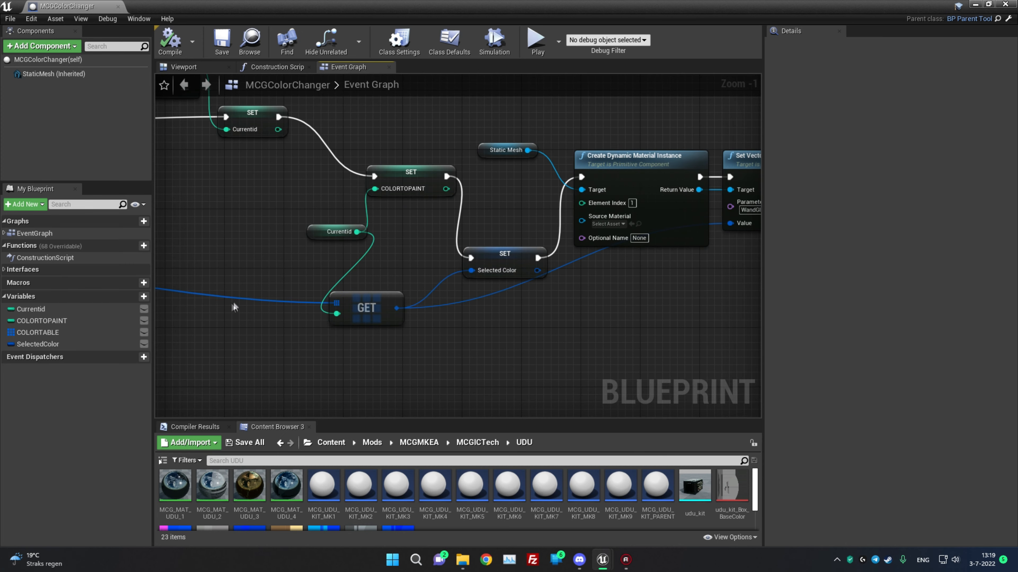
right_drag(600, 347, 434, 384)
scroll(434, 349, down, 6)
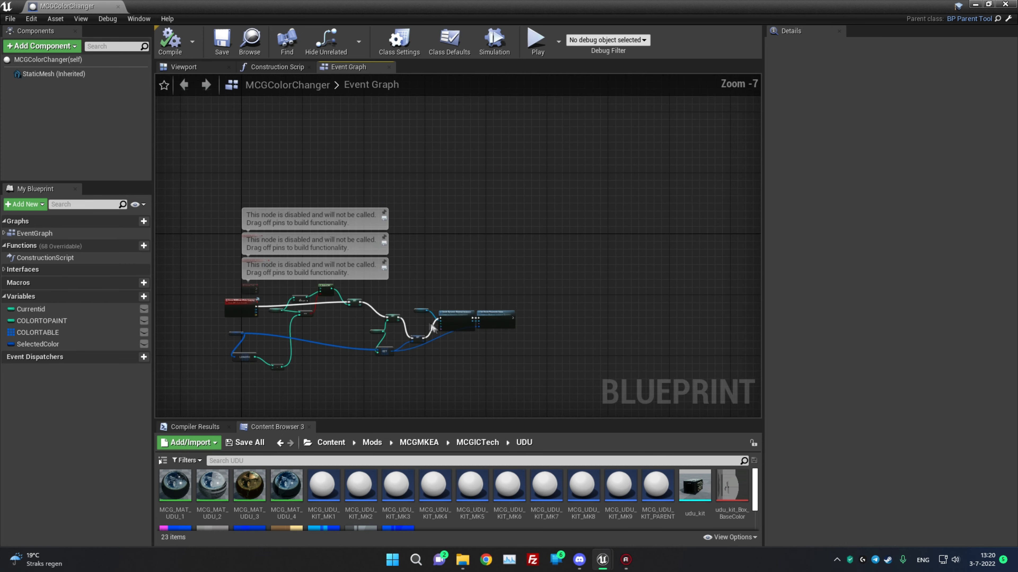
right_drag(532, 228, 642, 134)
Close the MCGColorChanger blueprint and return to the Mods folder
click(1009, 3)
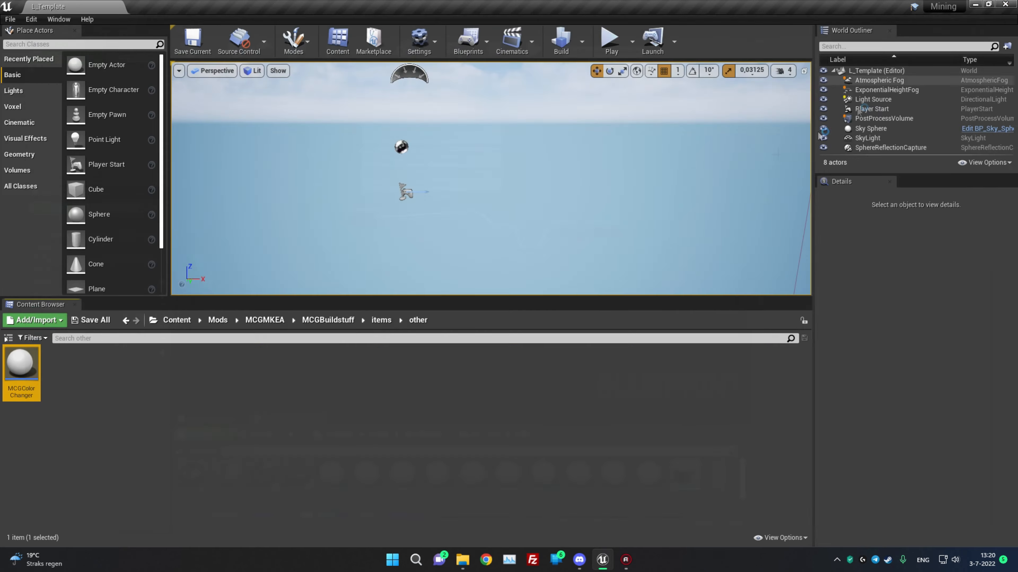
click(395, 374)
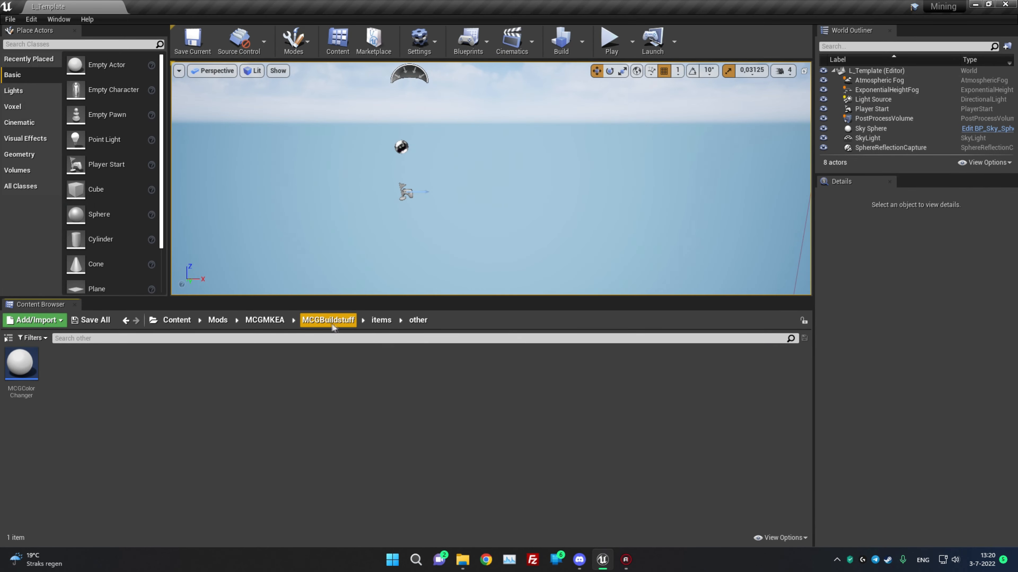
click(219, 323)
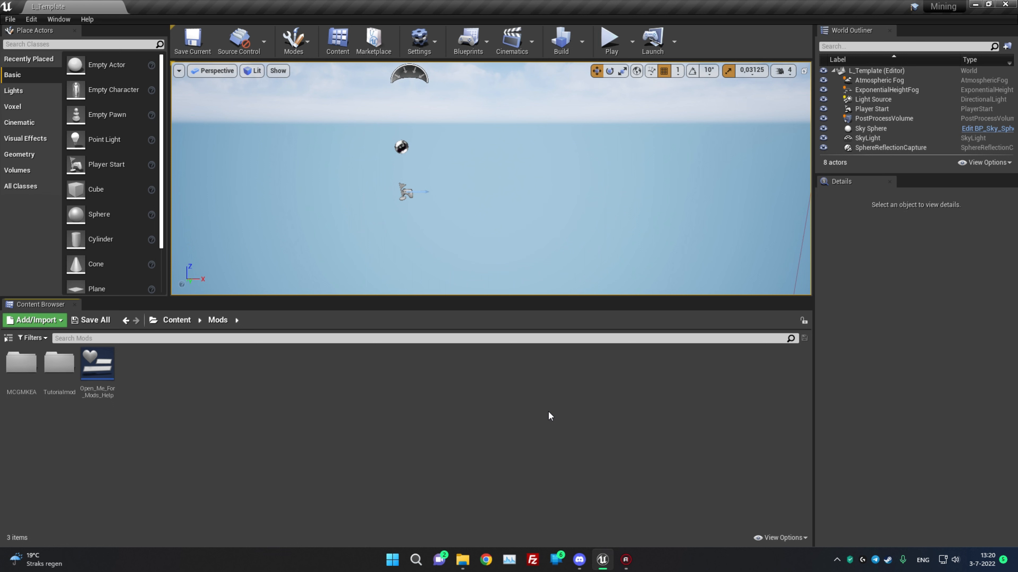